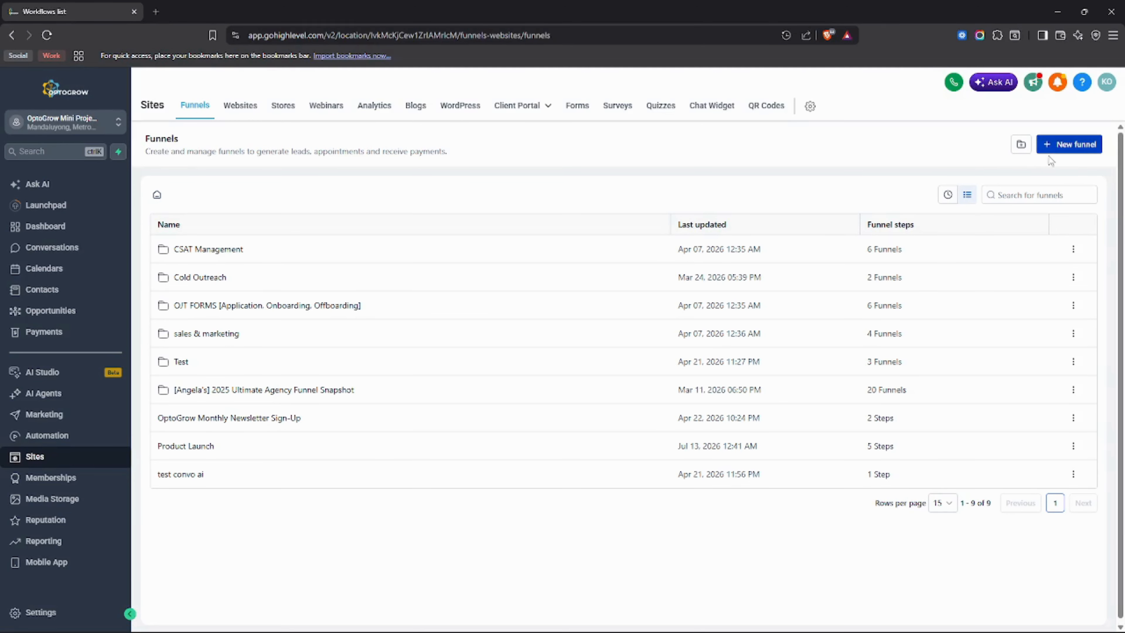
Create a new funnel from blank named "New Client Lead".
left_click(1074, 146)
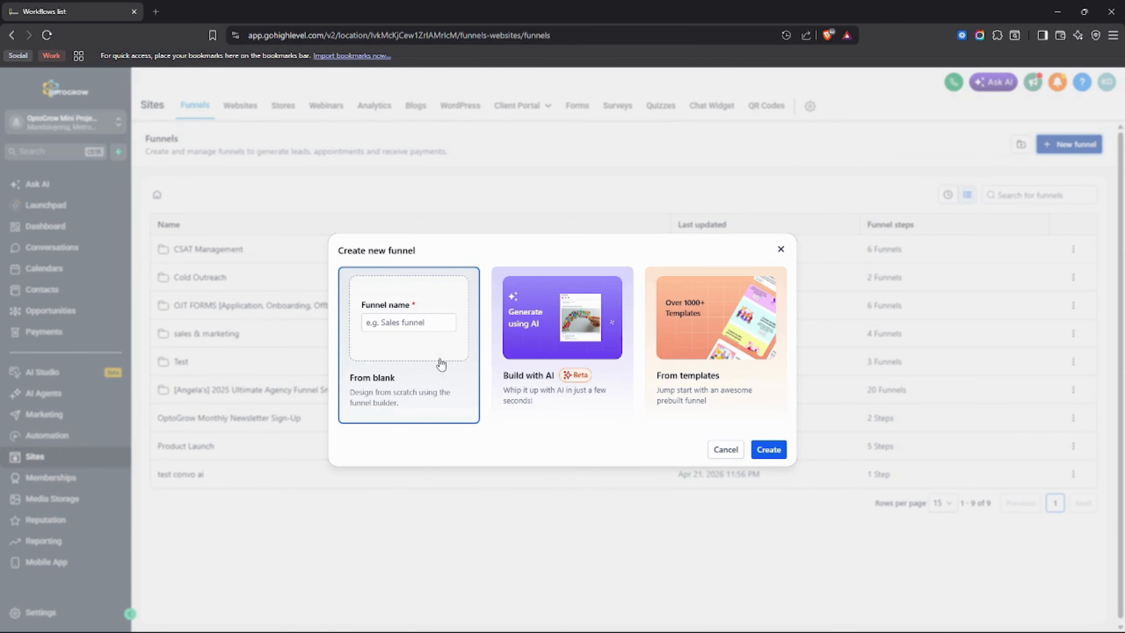
left_click(421, 317)
type("N")
key("BackSpace")
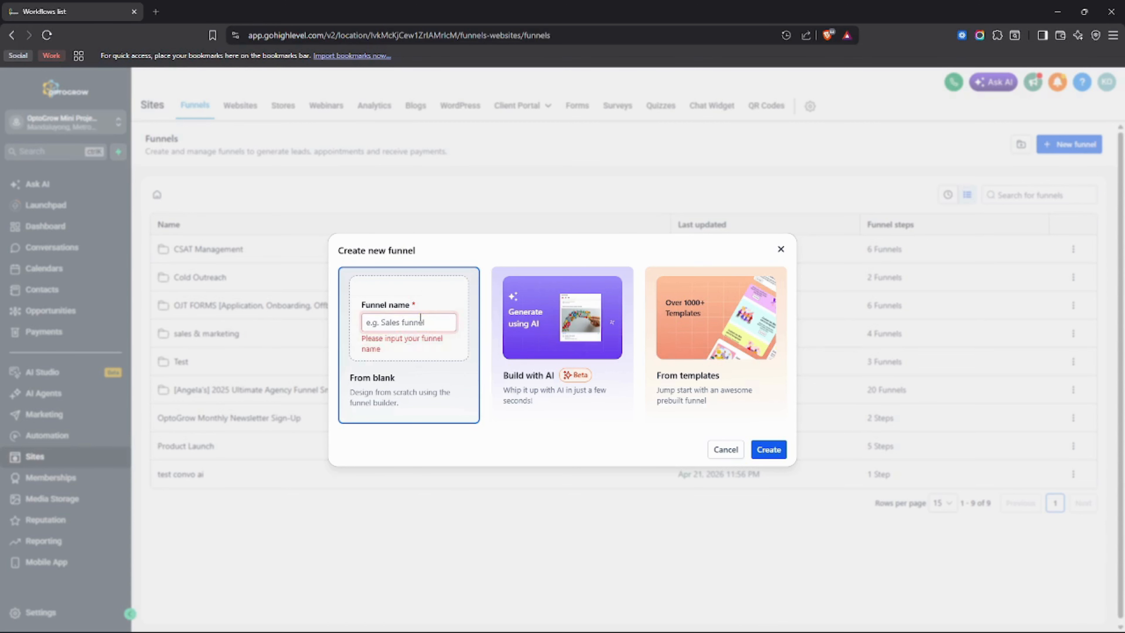
type("[")
key("BackSpace")
type("New")
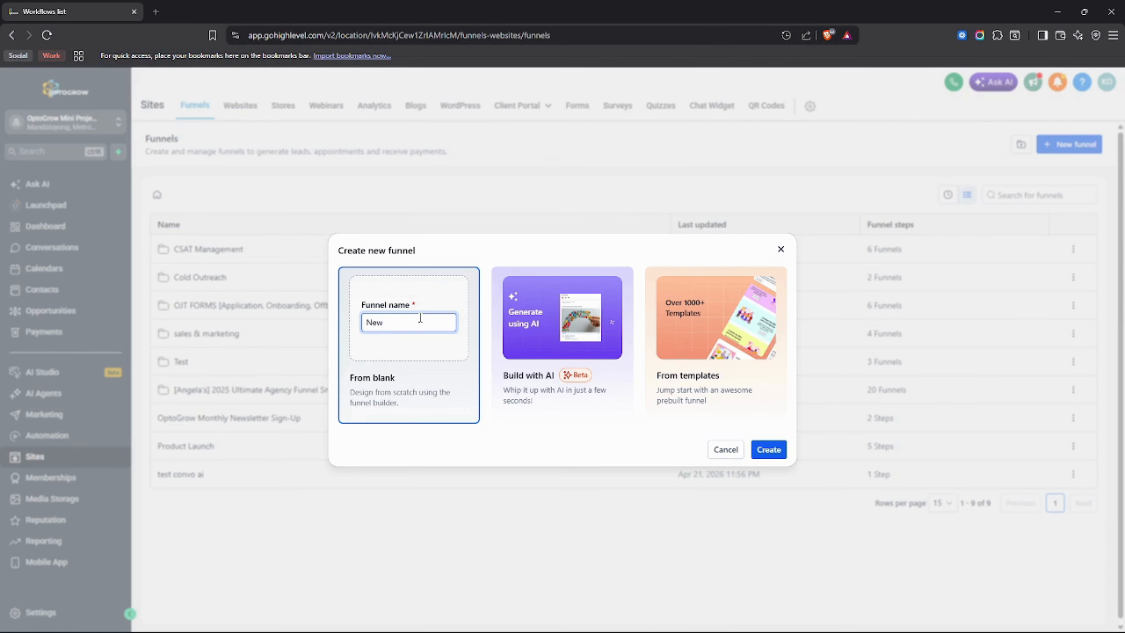
type(" Cliw")
left_click(769, 449)
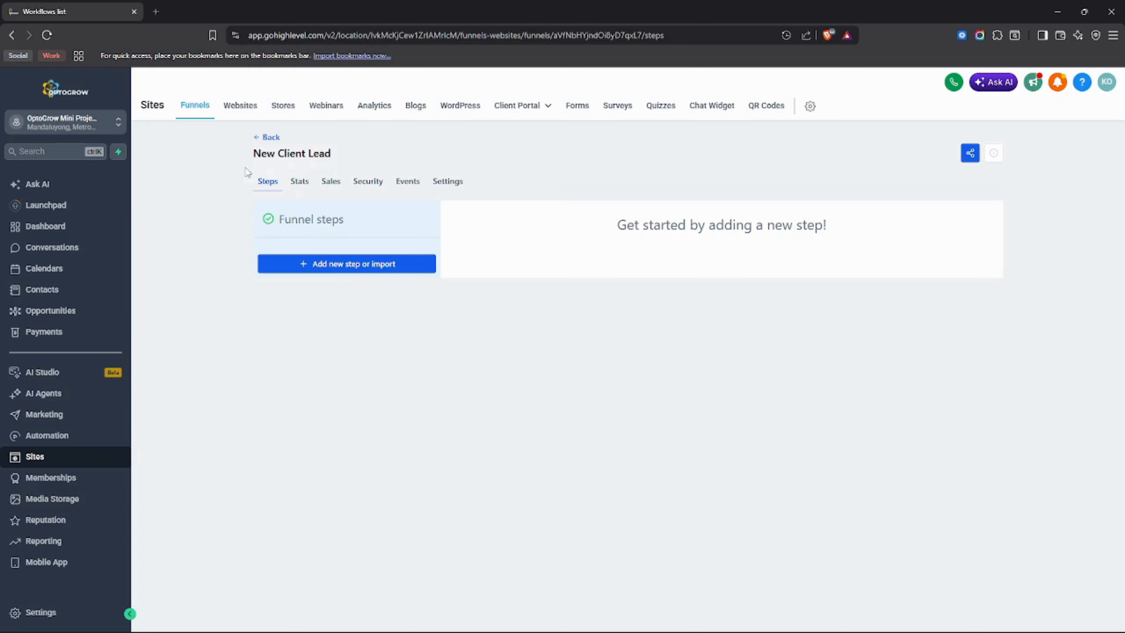
Add a funnel step with the page name "Welcome Page", leaving the path and ClickFunnels import empty.
mouse_move(249, 154)
left_mouse_down()
mouse_move(367, 160)
mouse_move(238, 162)
left_mouse_up()
left_click(300, 169)
left_click(237, 162)
left_click(355, 266)
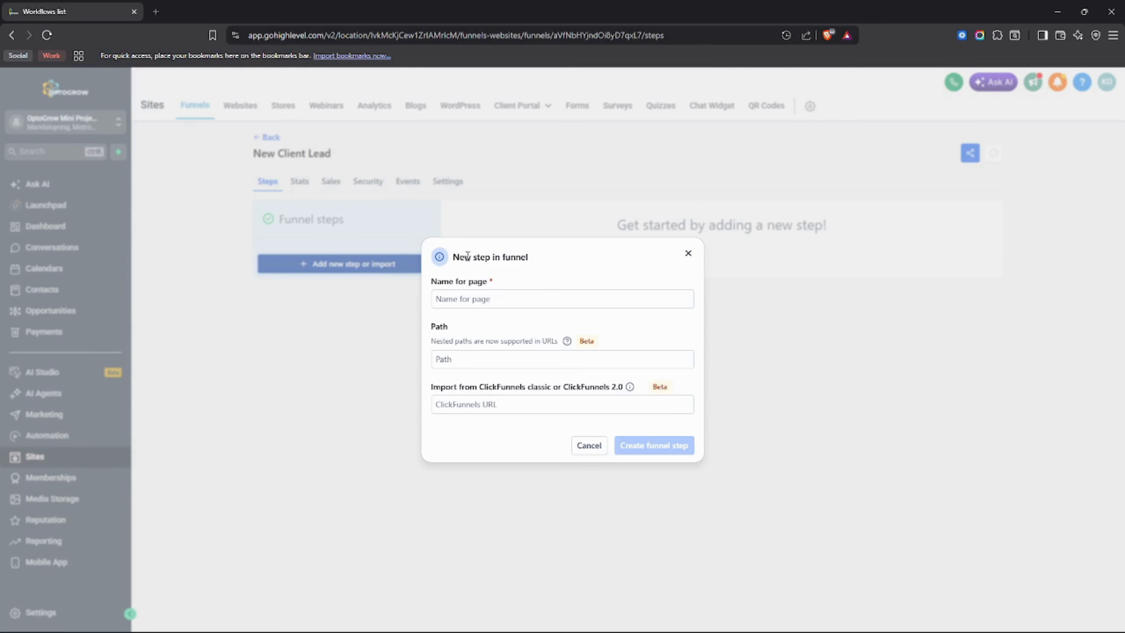
left_click_drag(453, 257, 530, 258)
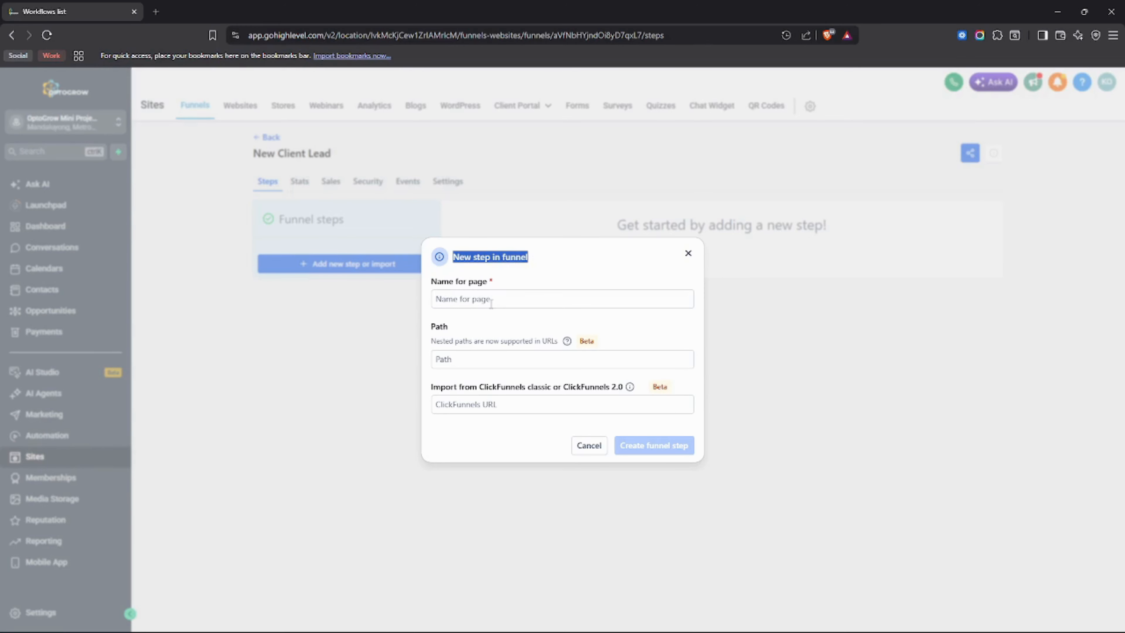
left_click(491, 300)
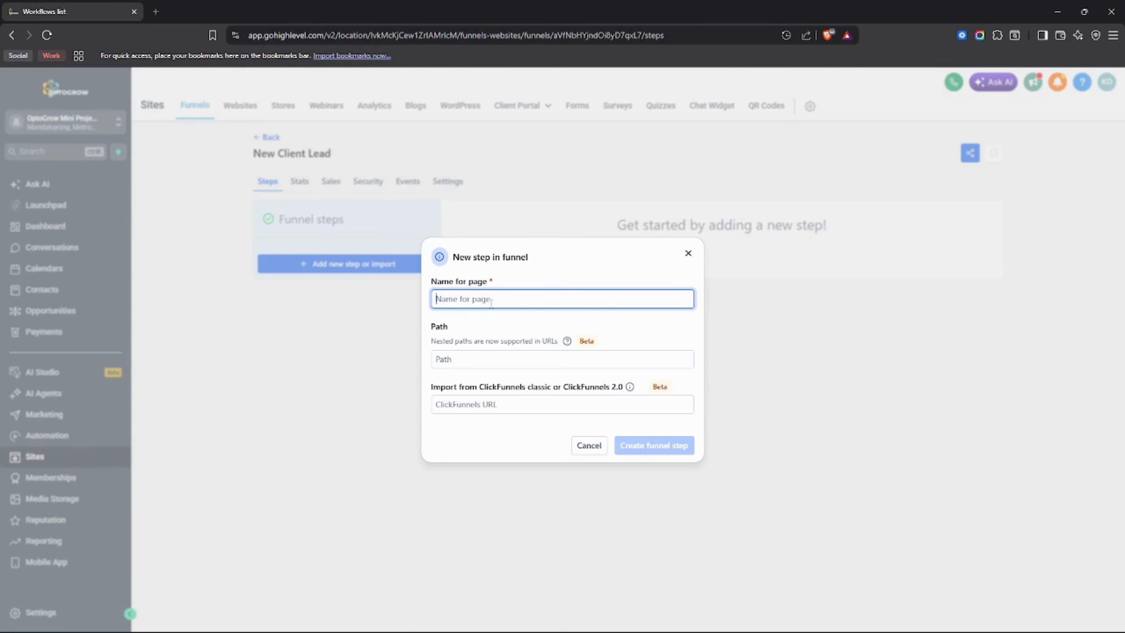
type("Wl")
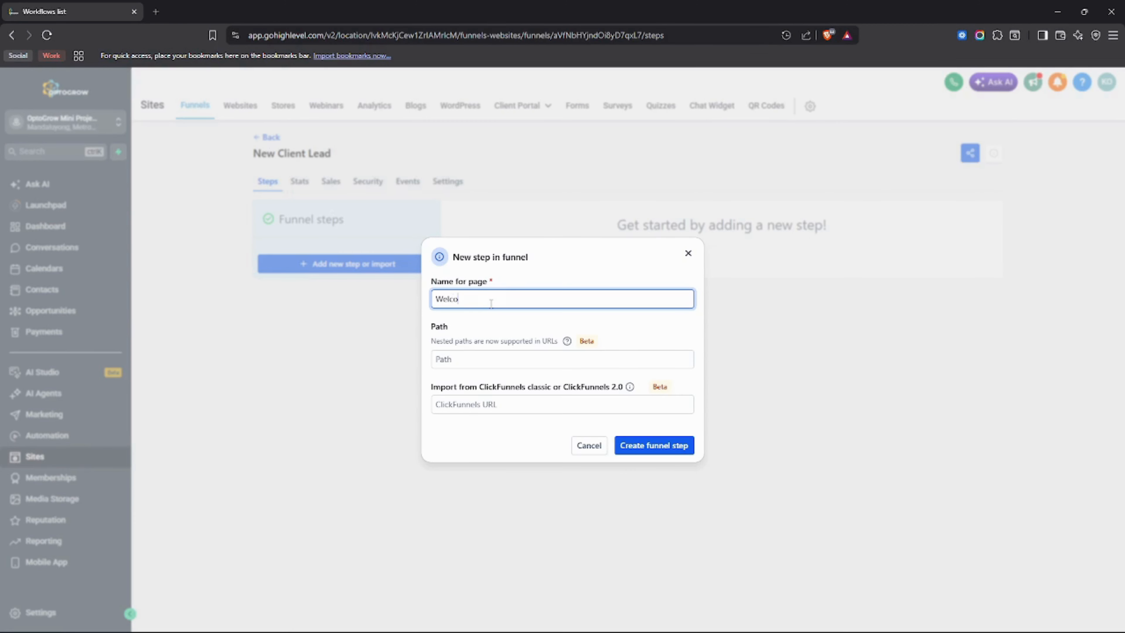
type("lcomee")
key("BackSpace")
type("Page")
left_click(477, 354)
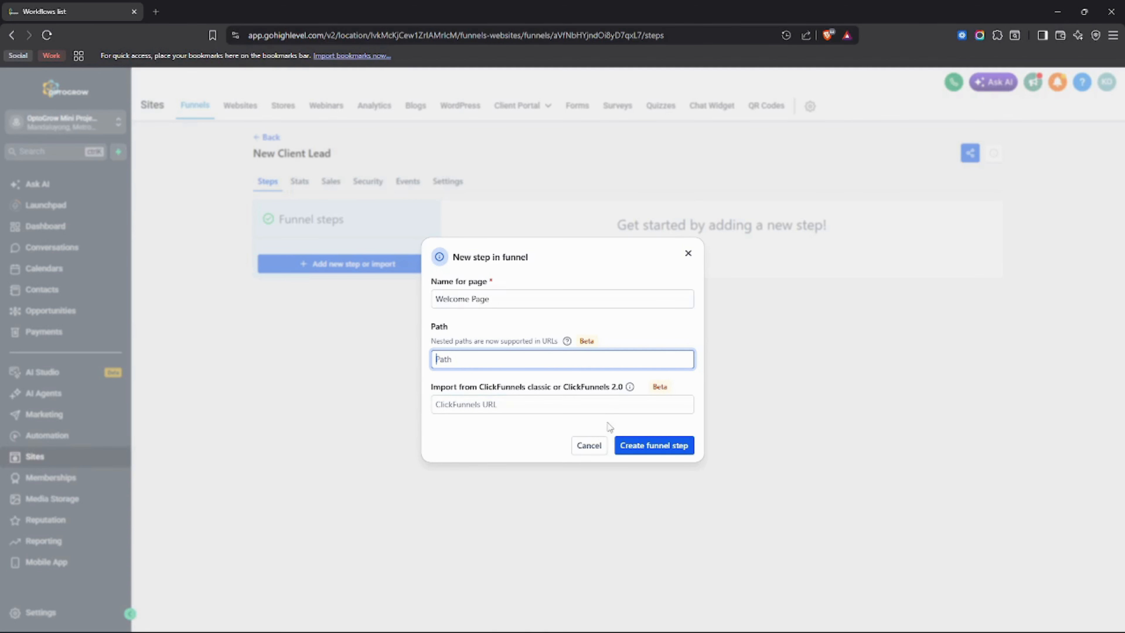
left_click(581, 340)
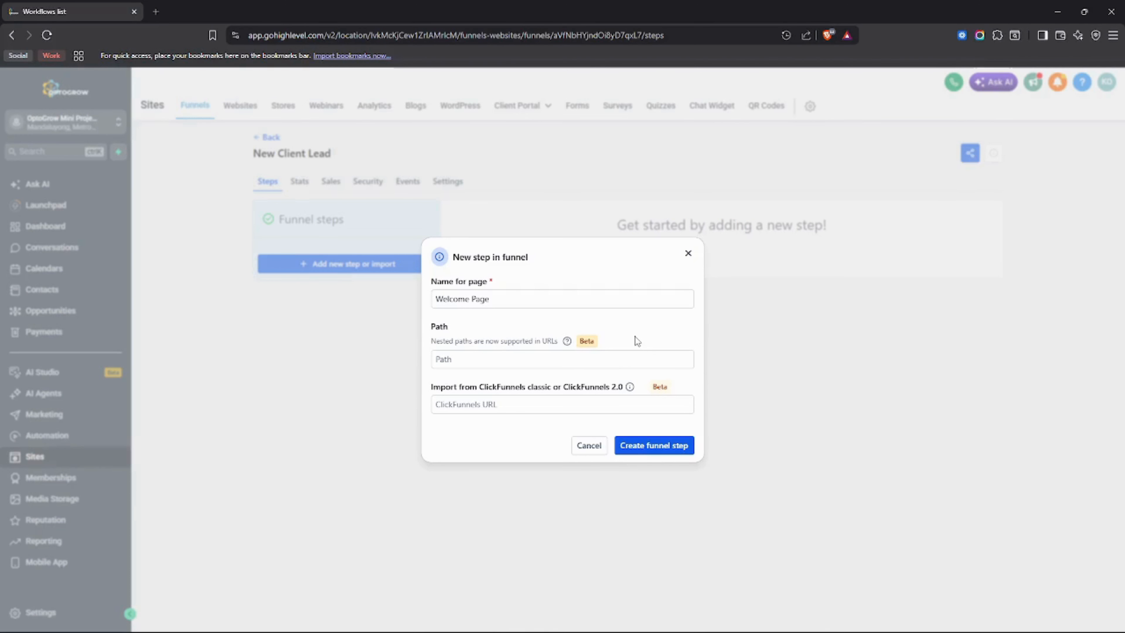
left_click(659, 449)
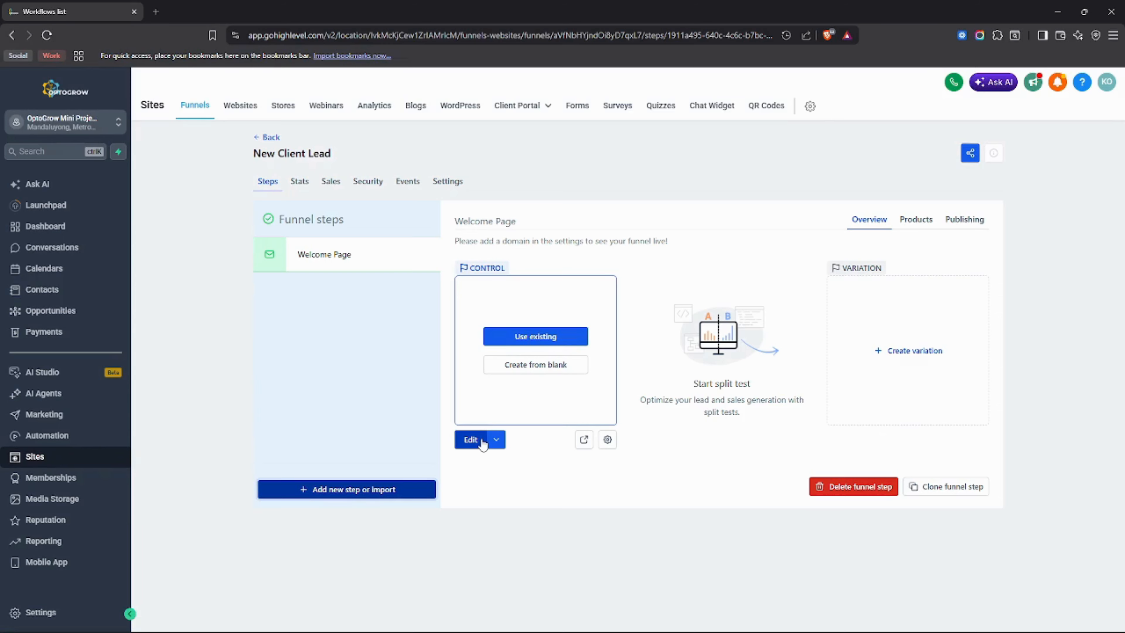
Open the Welcome Page for editing in a new tab, and preview the page from the funnel overview.
left_click(496, 440)
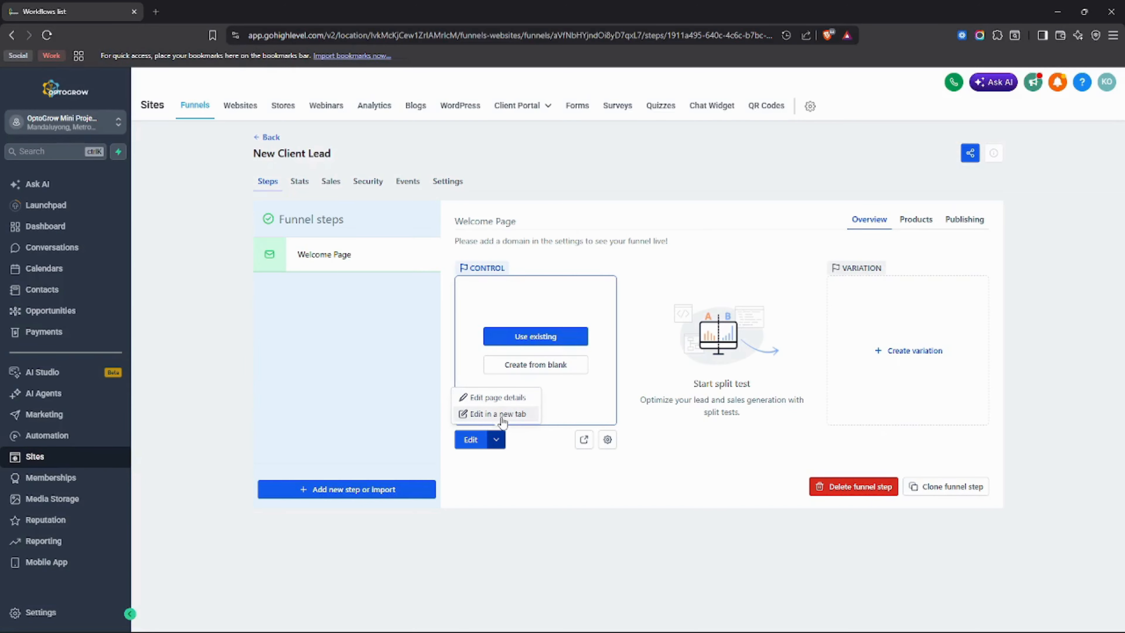
left_click(502, 419)
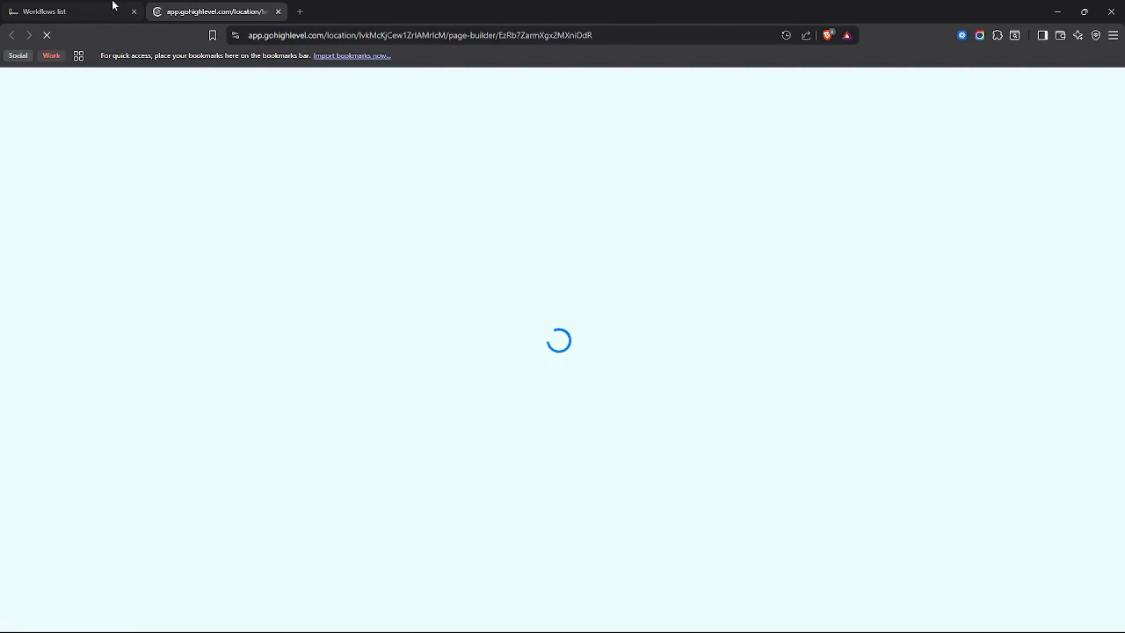
left_click(92, 6)
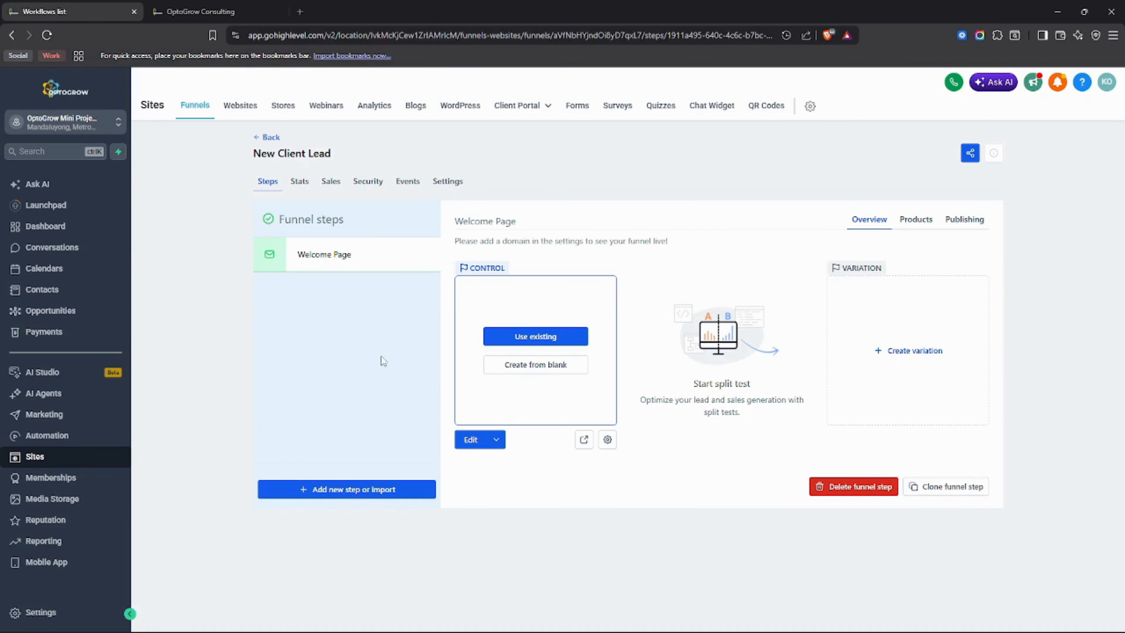
left_click(584, 440)
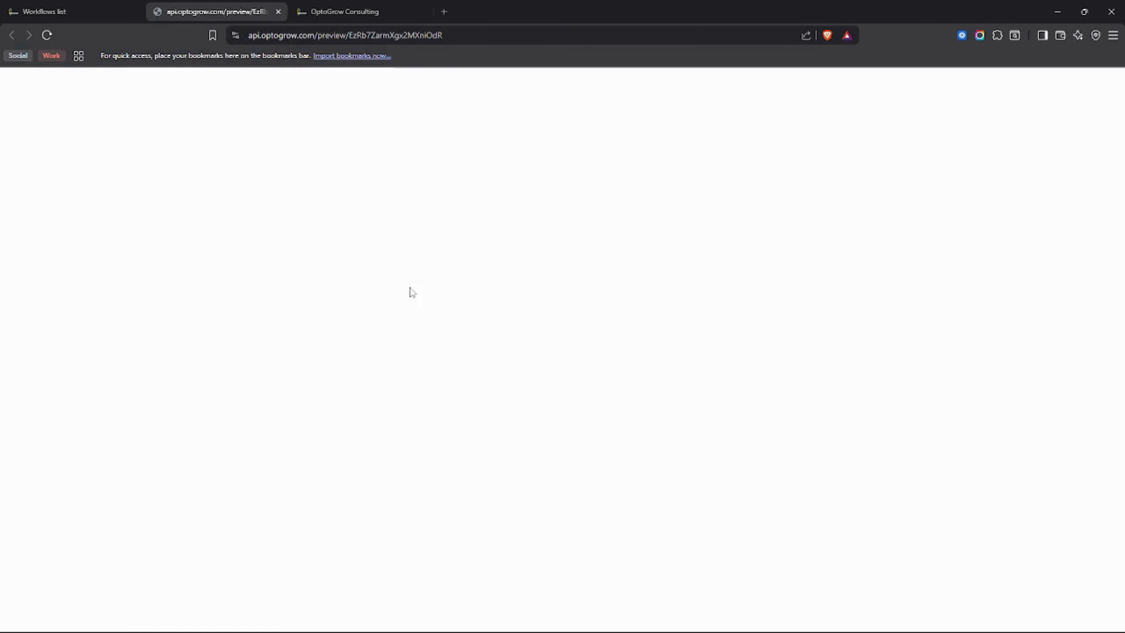
left_click(278, 11)
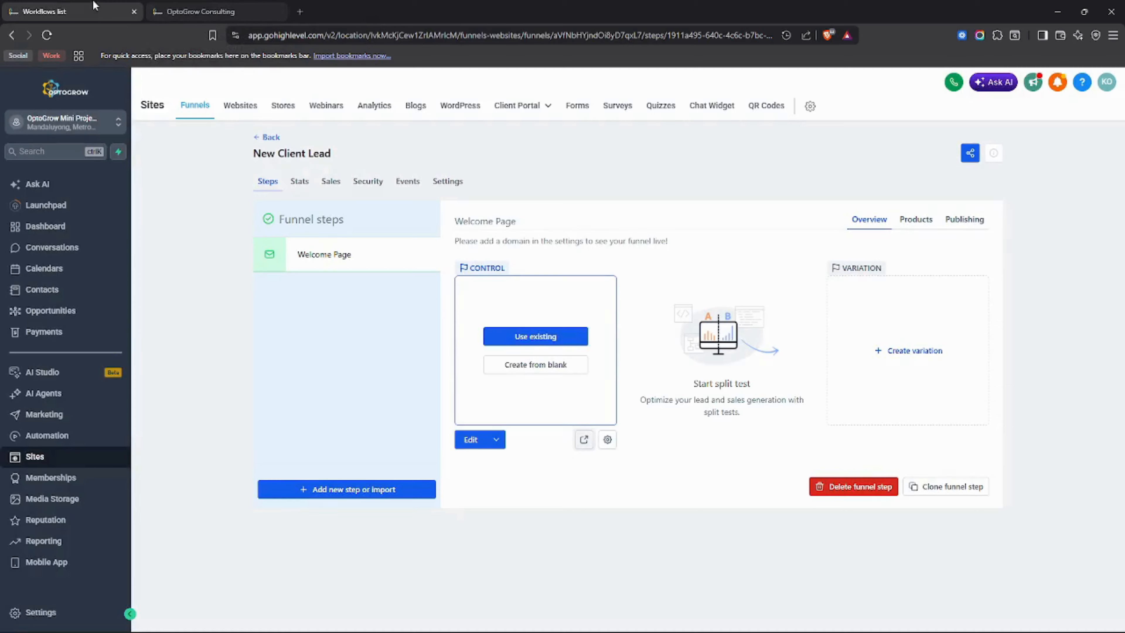
Update the Welcome Page details so its path is /welcome-page.
left_click_drag(606, 446, 607, 444)
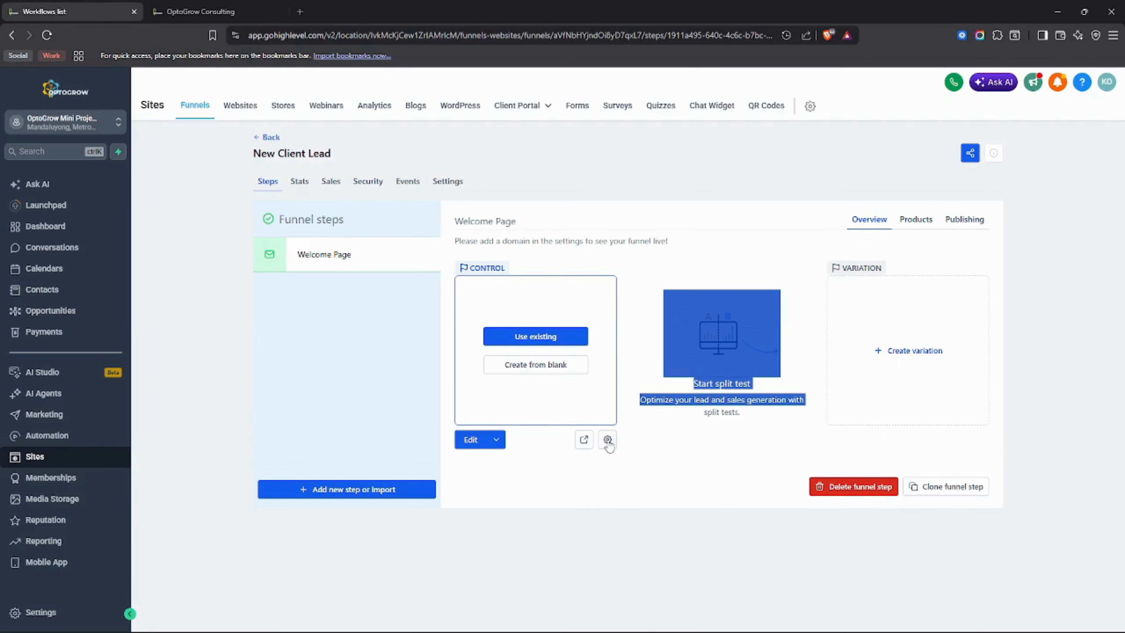
left_click(626, 444)
left_click(610, 445)
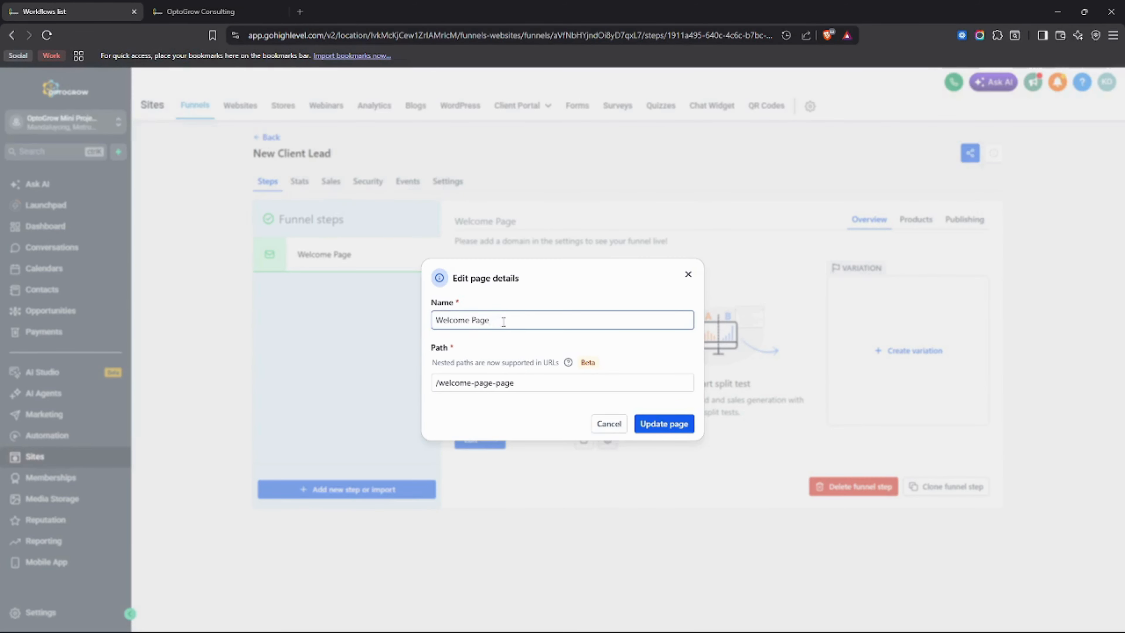
left_click_drag(525, 322, 418, 315)
left_click(526, 384)
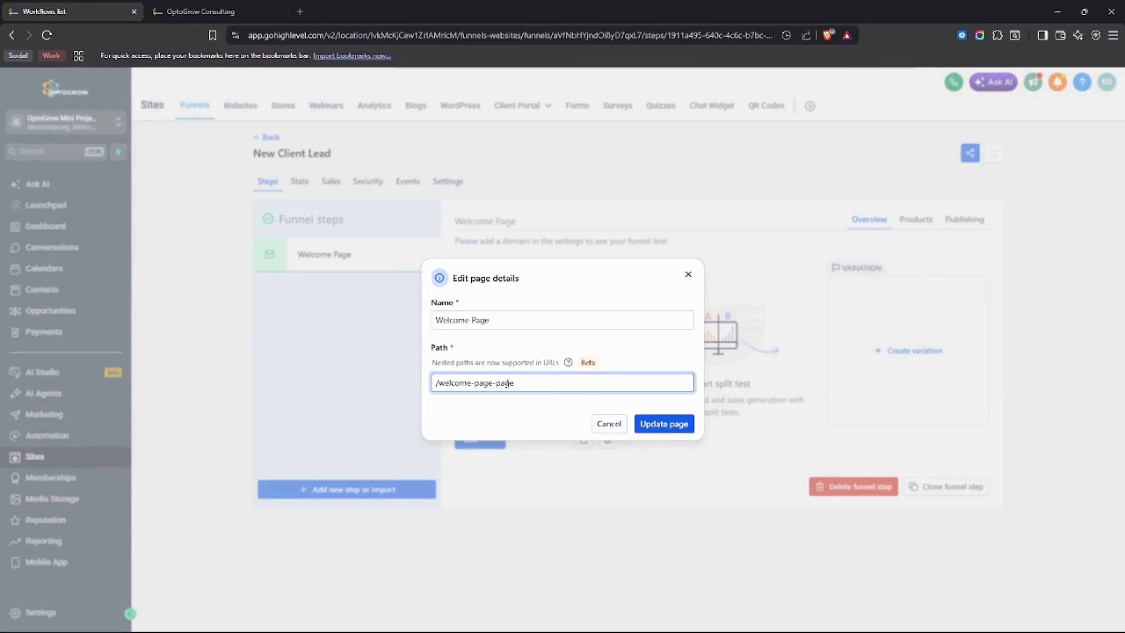
left_click_drag(515, 383, 495, 382)
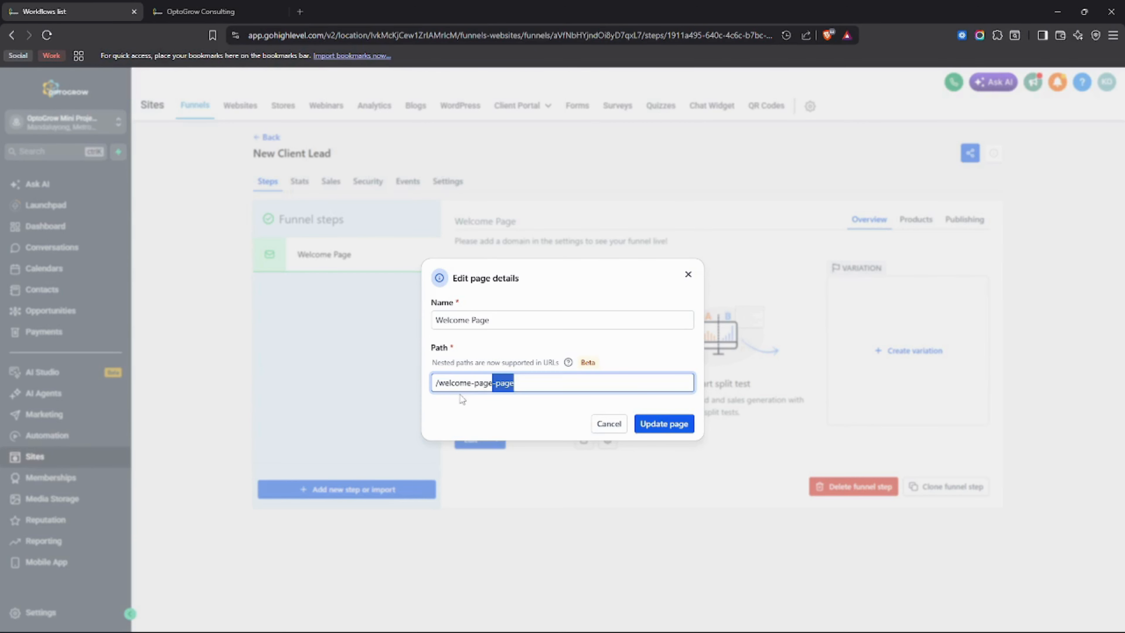
key("BackSpace")
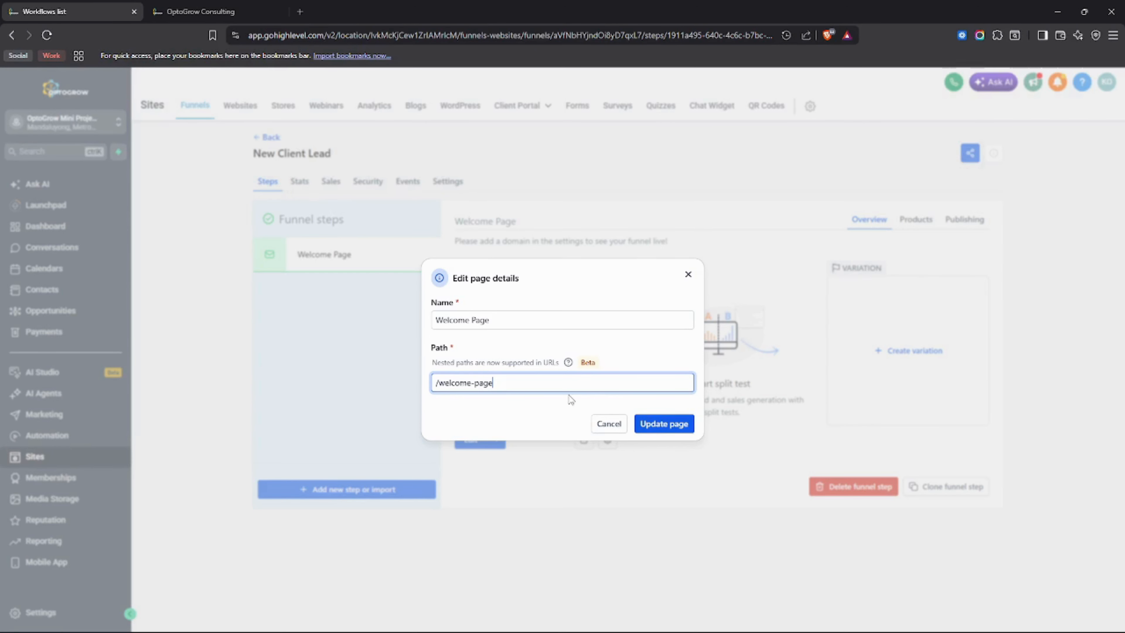
left_click(663, 426)
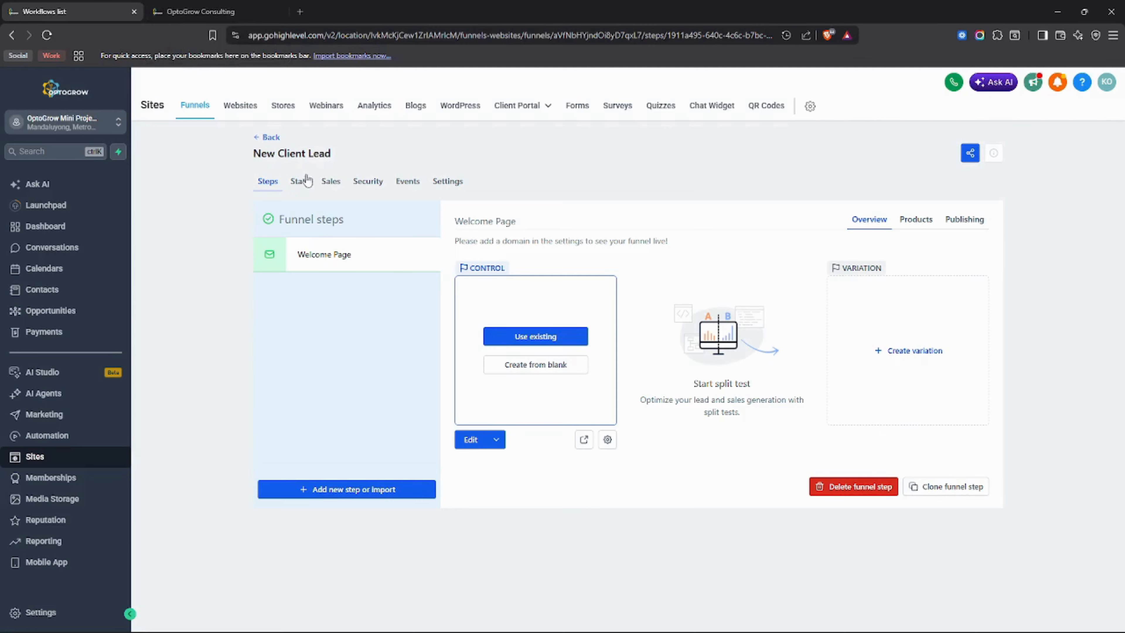
Examine the funnel's stats, sales, security headers and tracking events.
left_click(308, 188)
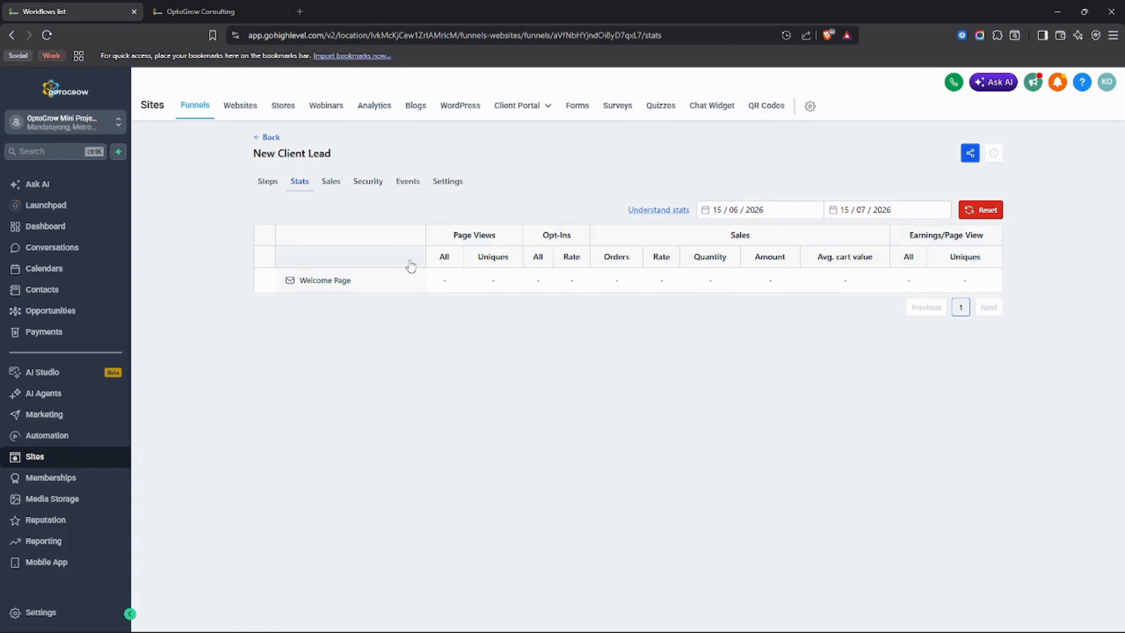
left_click(328, 190)
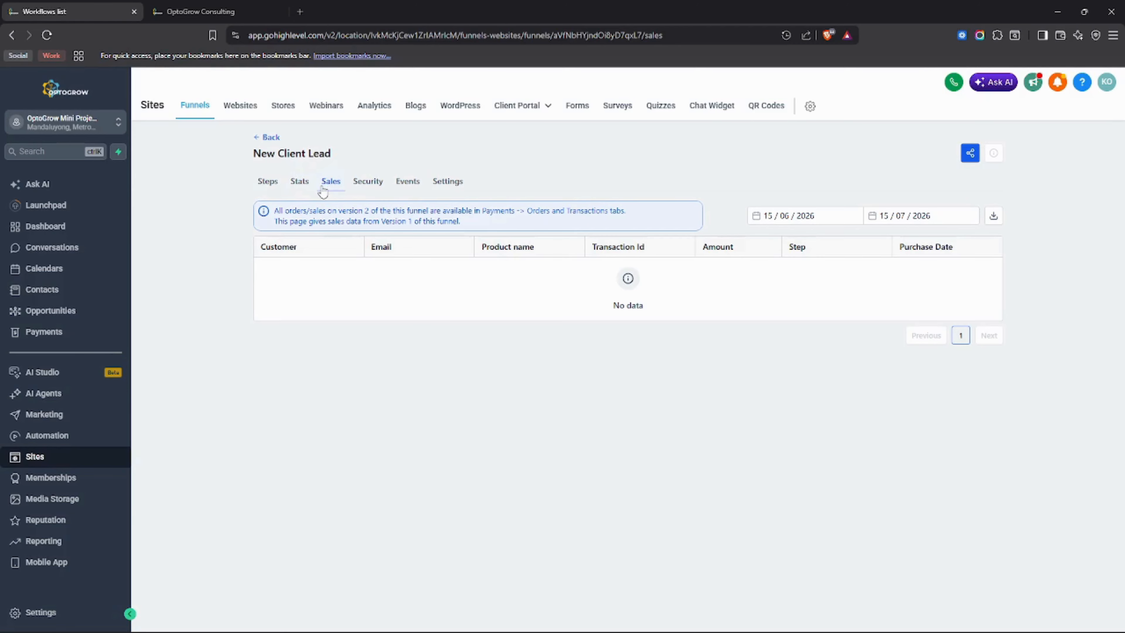
left_click(371, 186)
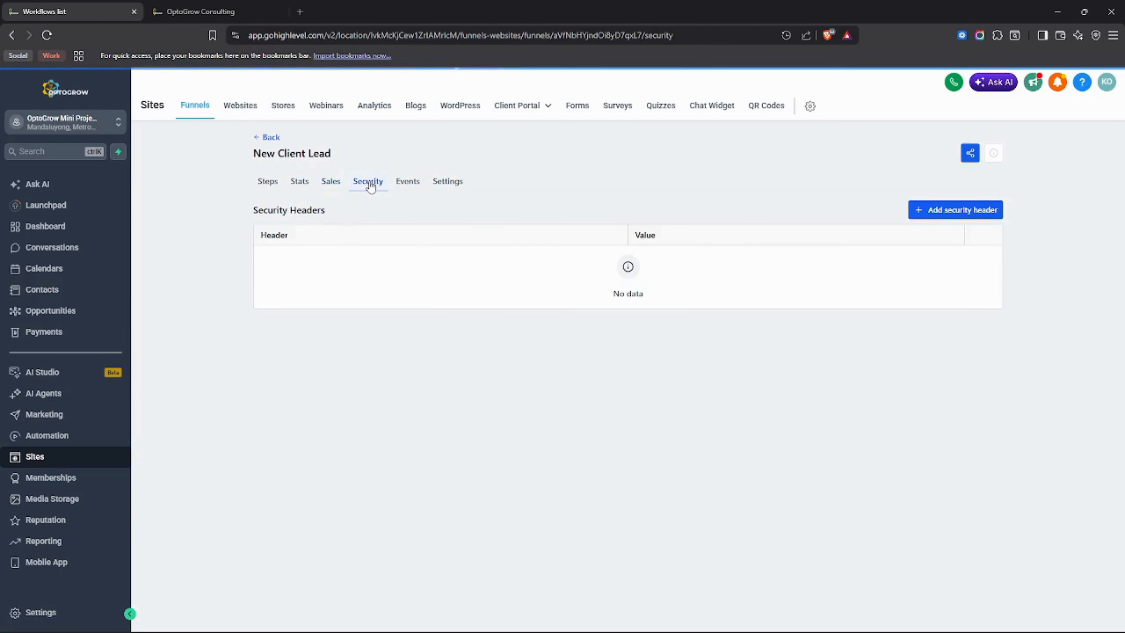
left_click(403, 190)
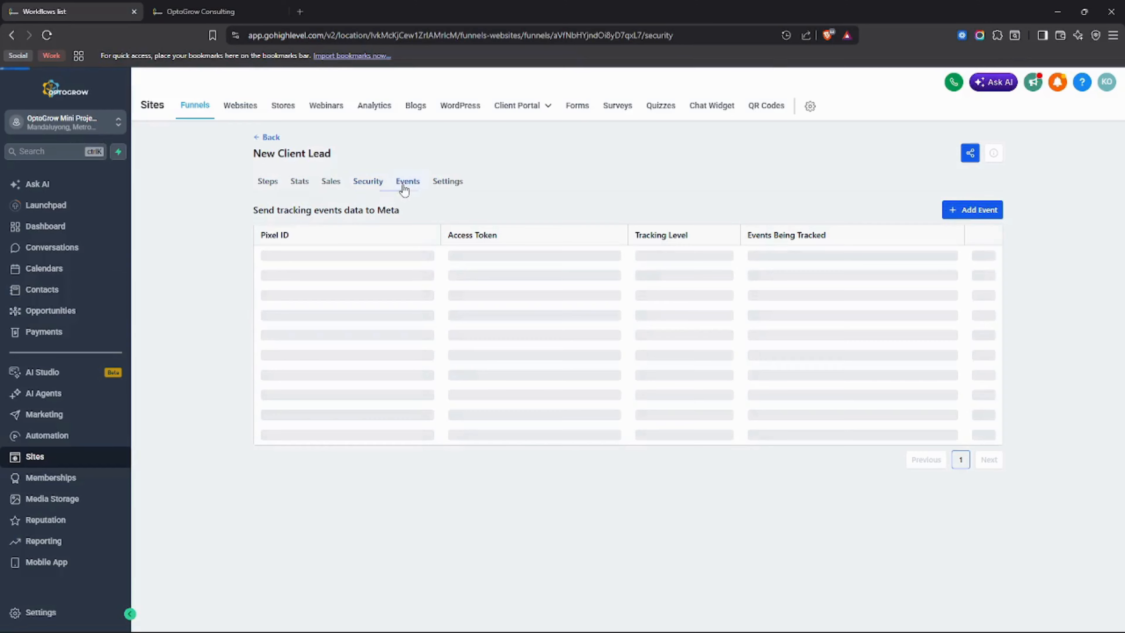
Review the funnel's settings, including domain, path, tracking code and payment options, and return to the funnel steps.
left_click(452, 187)
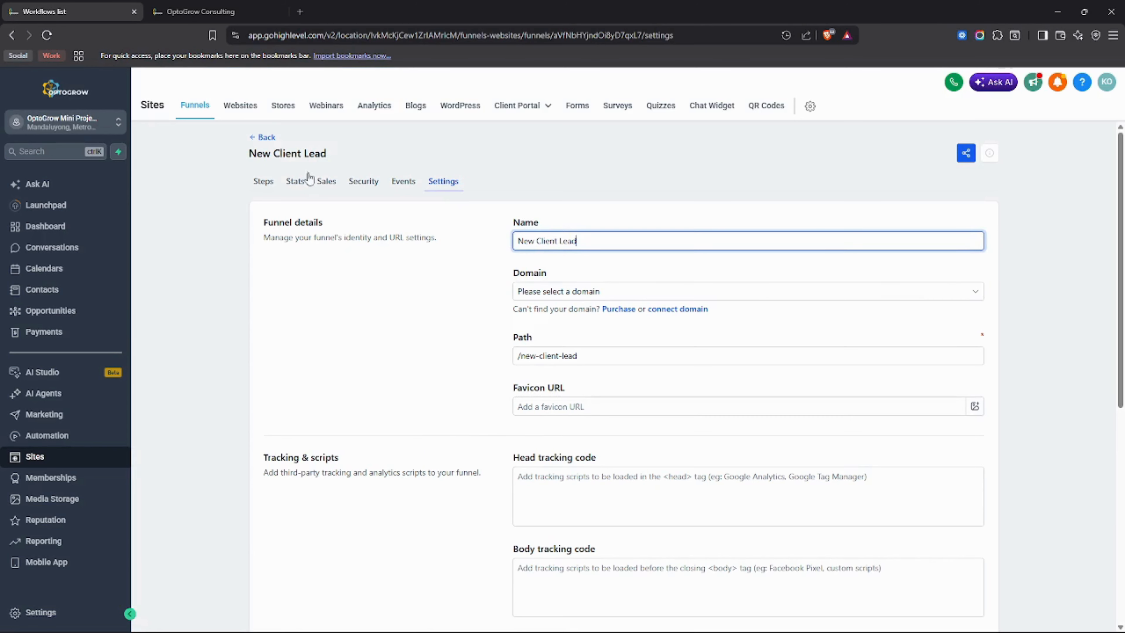
scroll(568, 255, "down", 3)
scroll(568, 255, "up", 2)
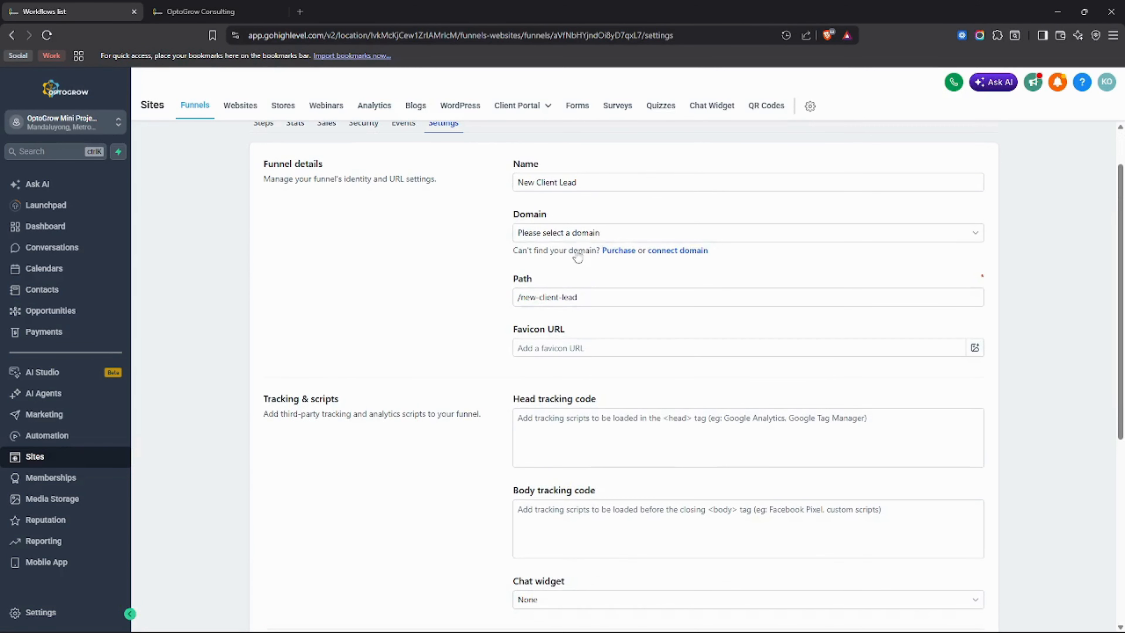
left_click(593, 232)
scroll(567, 322, "down", 2)
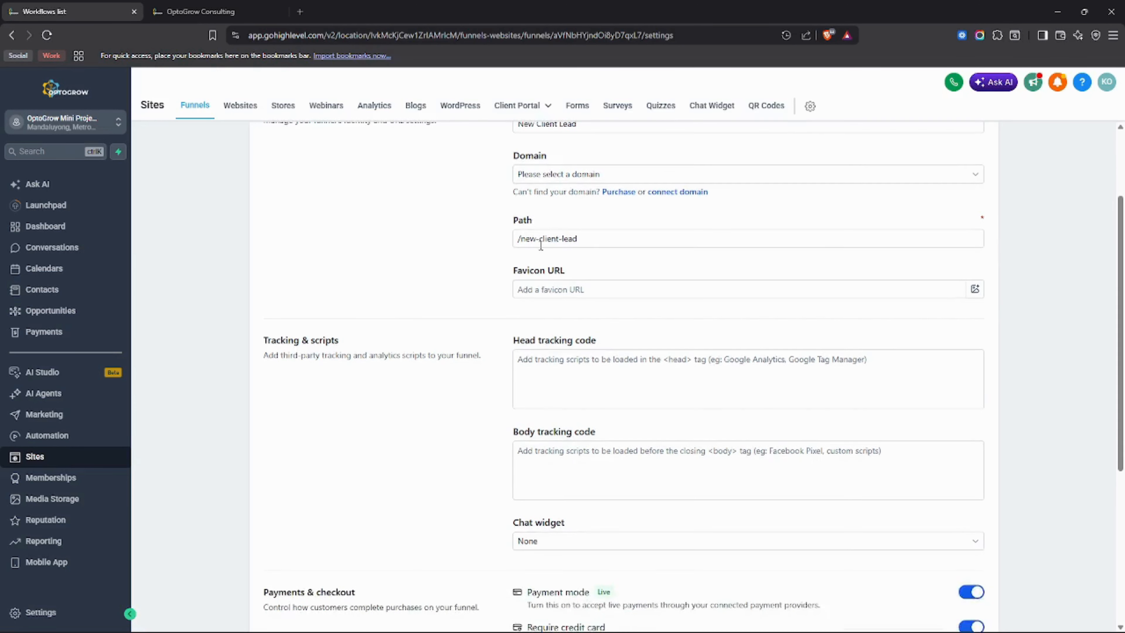
scroll(567, 322, "down", 5)
scroll(566, 318, "up", 7)
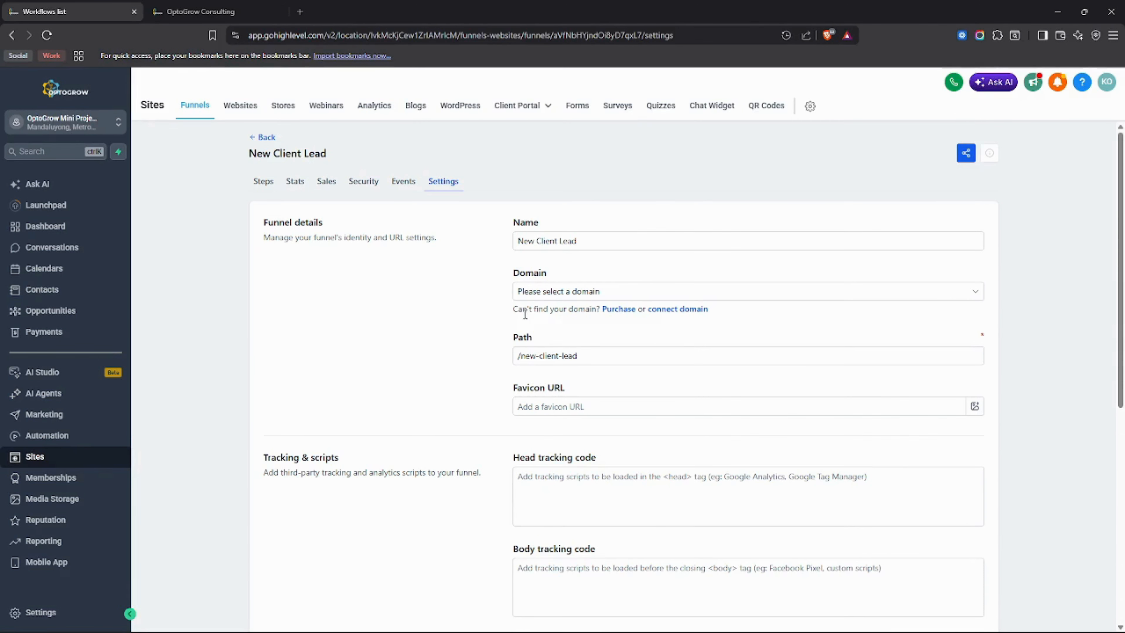
left_click(262, 187)
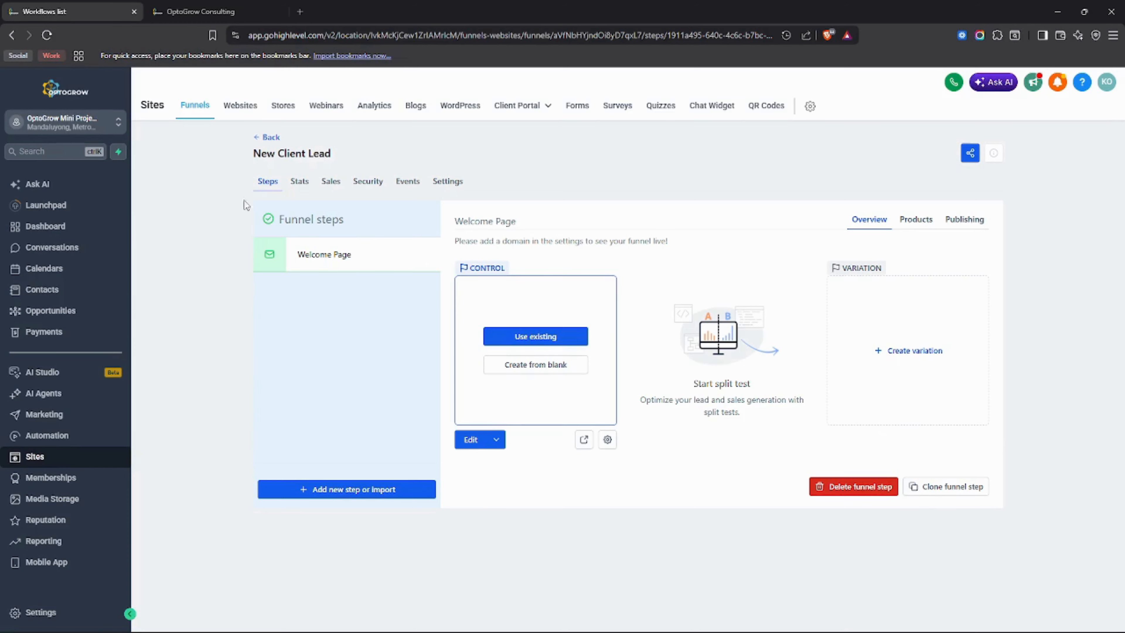
Switch to the Welcome Page's page builder and examine the Quick Add elements and the available section layouts.
left_click(224, 13)
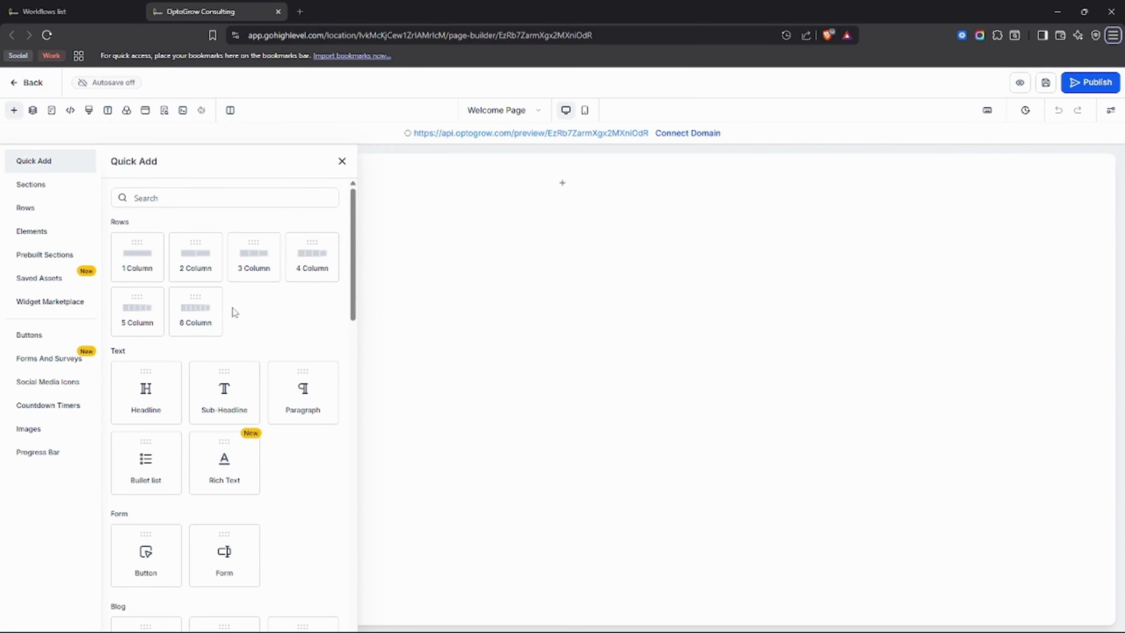
scroll(239, 309, "down", 8)
scroll(240, 310, "down", 15)
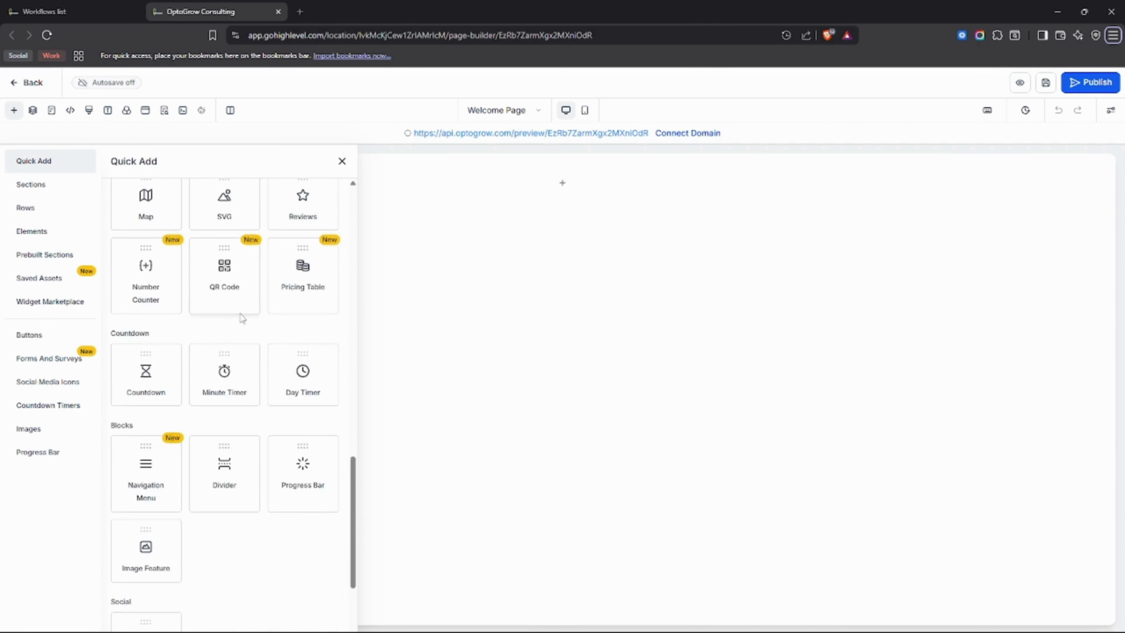
scroll(299, 346, "up", 20)
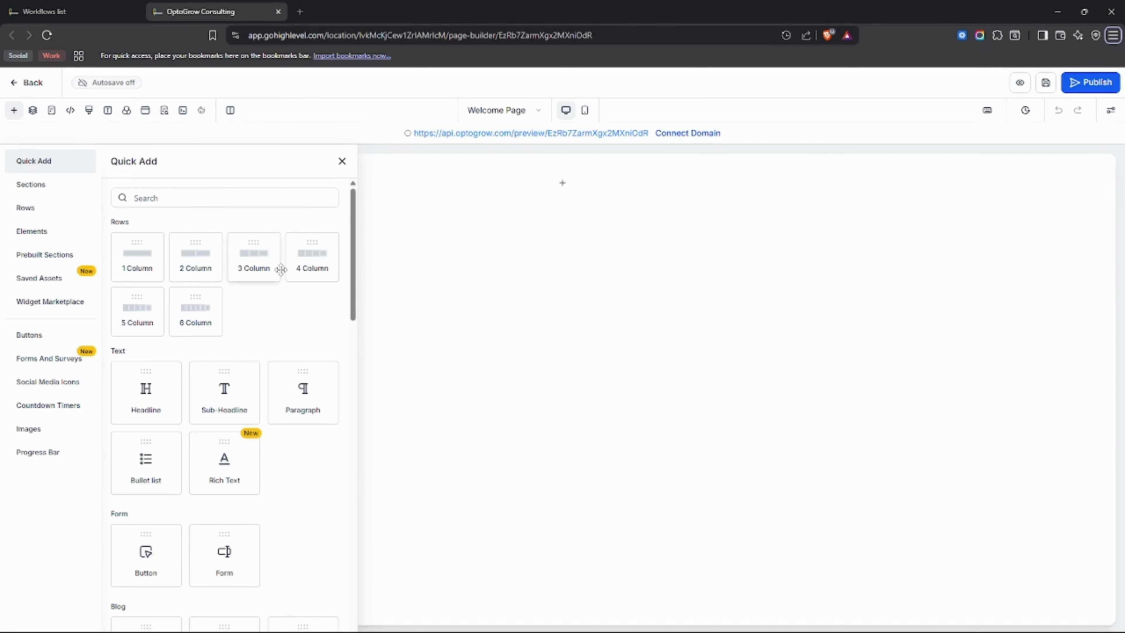
left_click(61, 191)
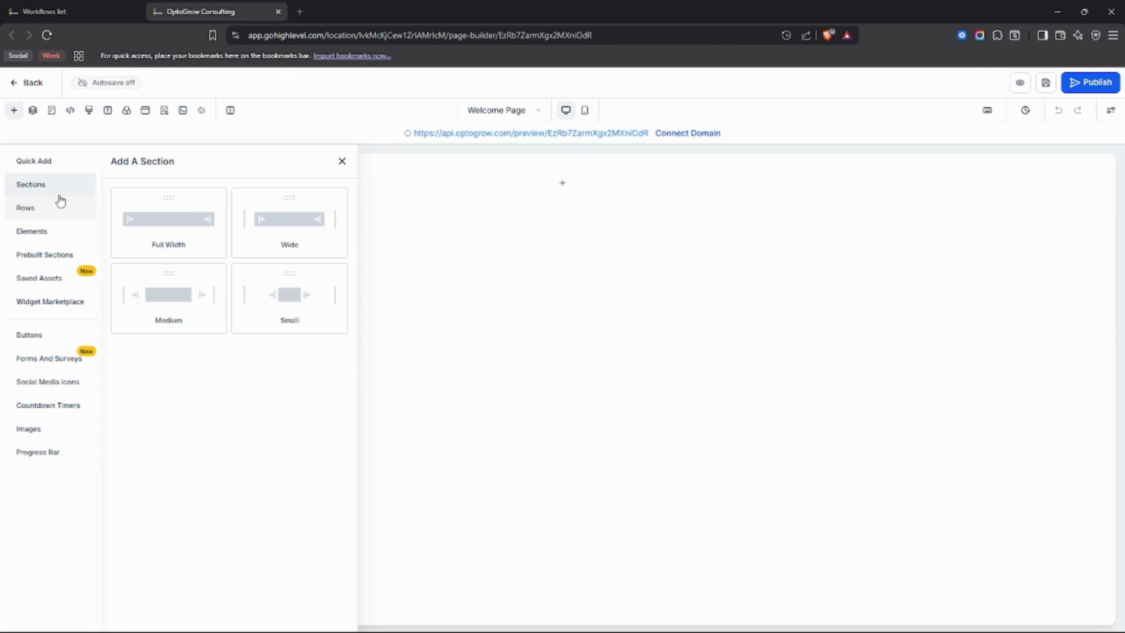
Examine the available row layouts and browse the text, form, blog, media and custom elements.
left_click(59, 209)
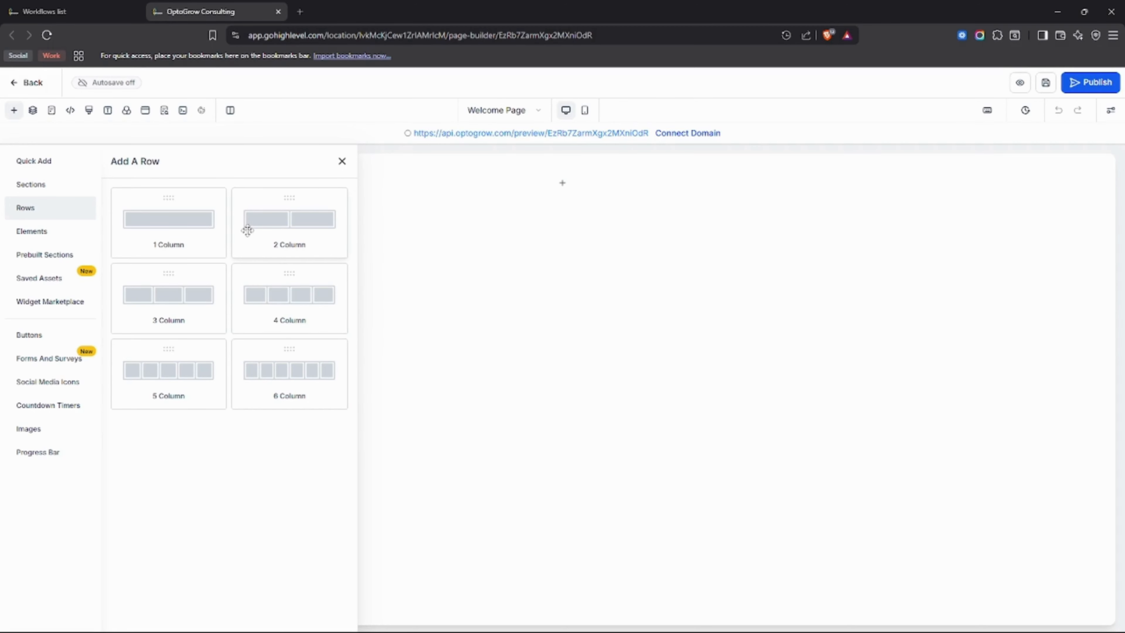
left_click(43, 237)
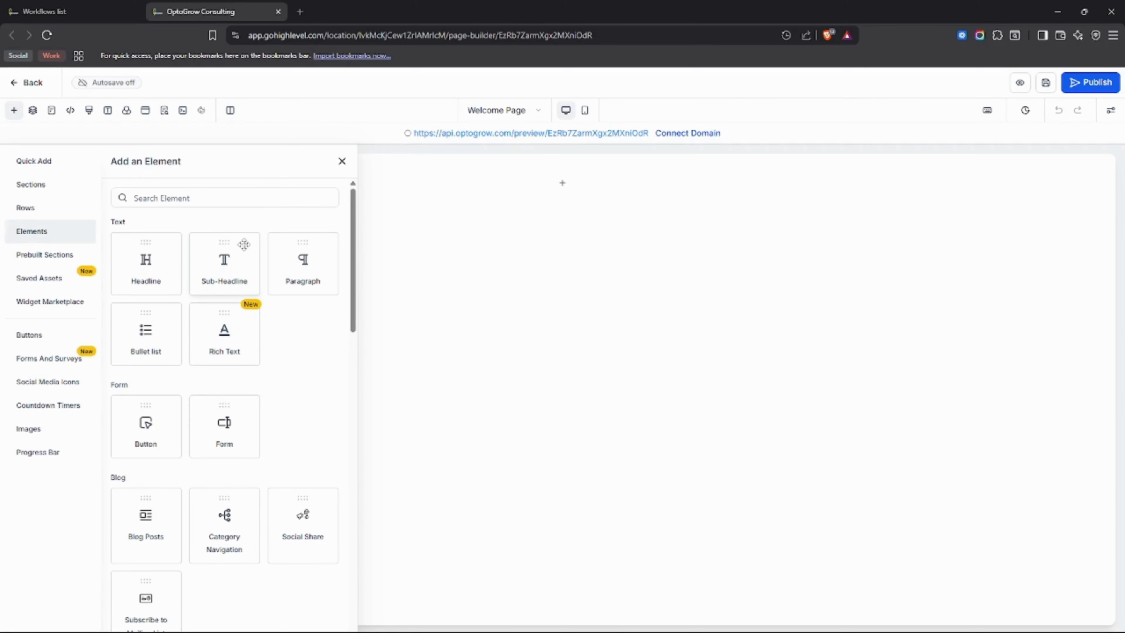
scroll(263, 282, "down", 10)
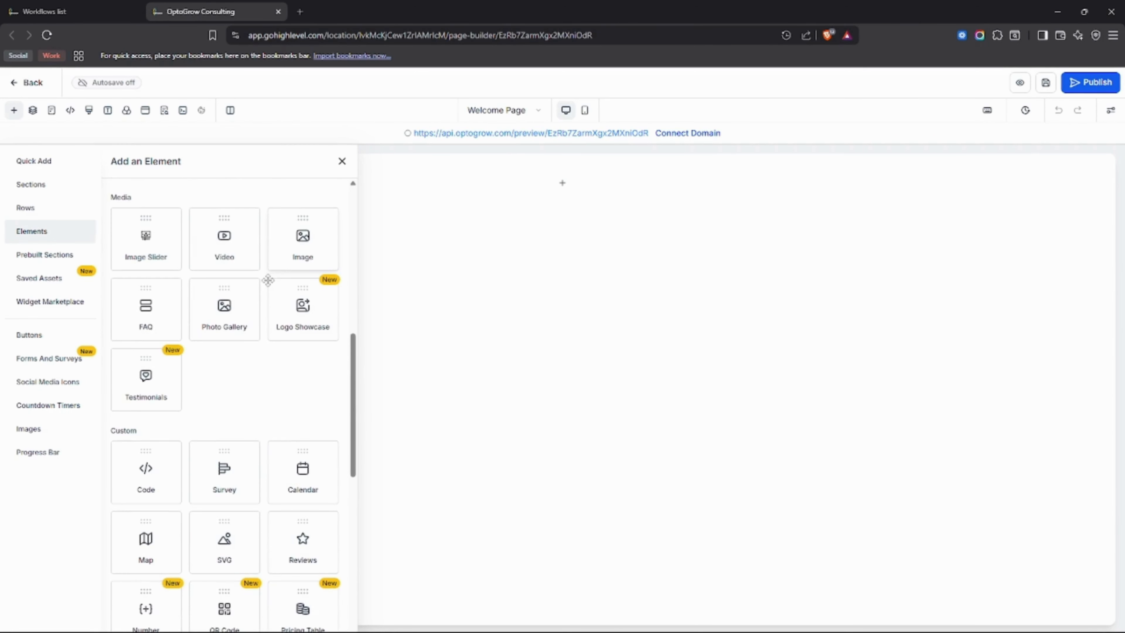
scroll(268, 280, "up", 10)
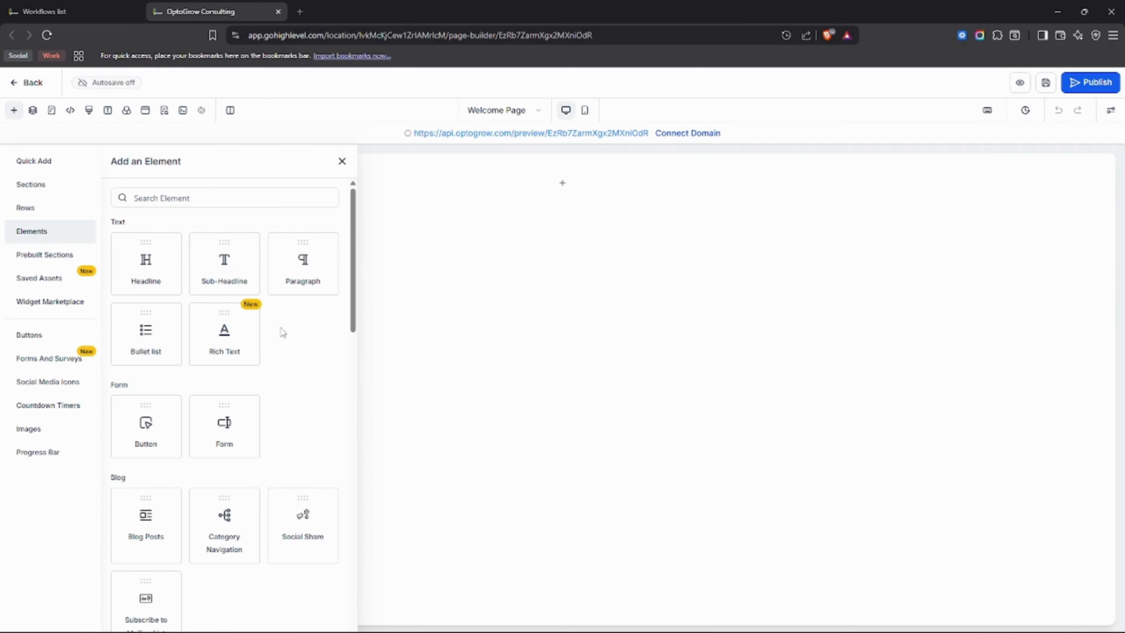
scroll(284, 332, "down", 6)
scroll(288, 328, "down", 2)
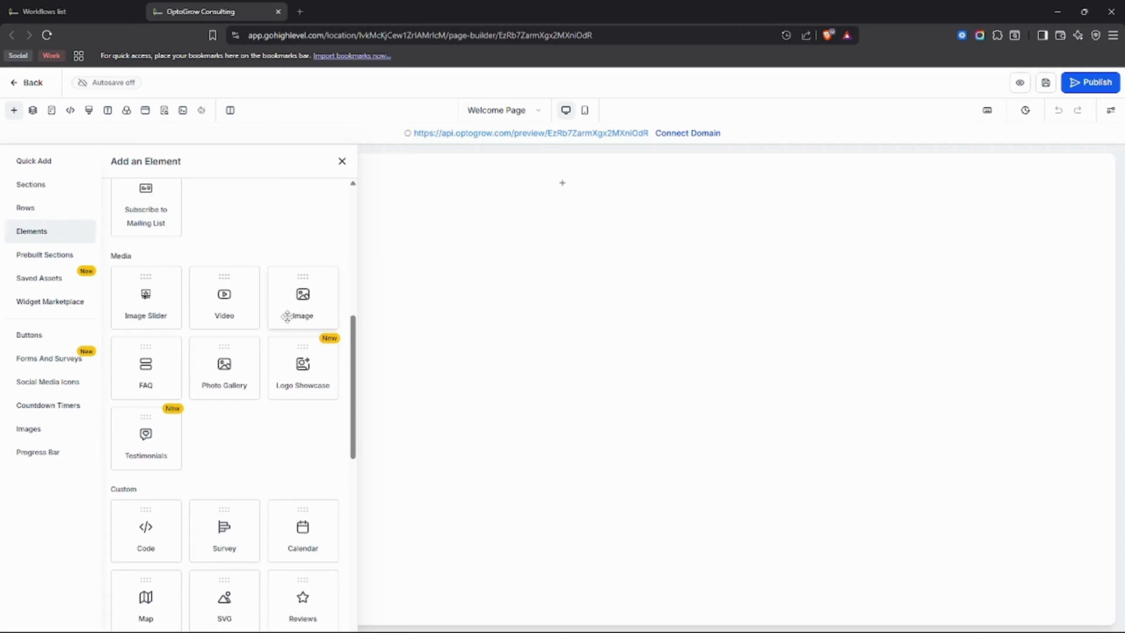
scroll(288, 319, "up", 8)
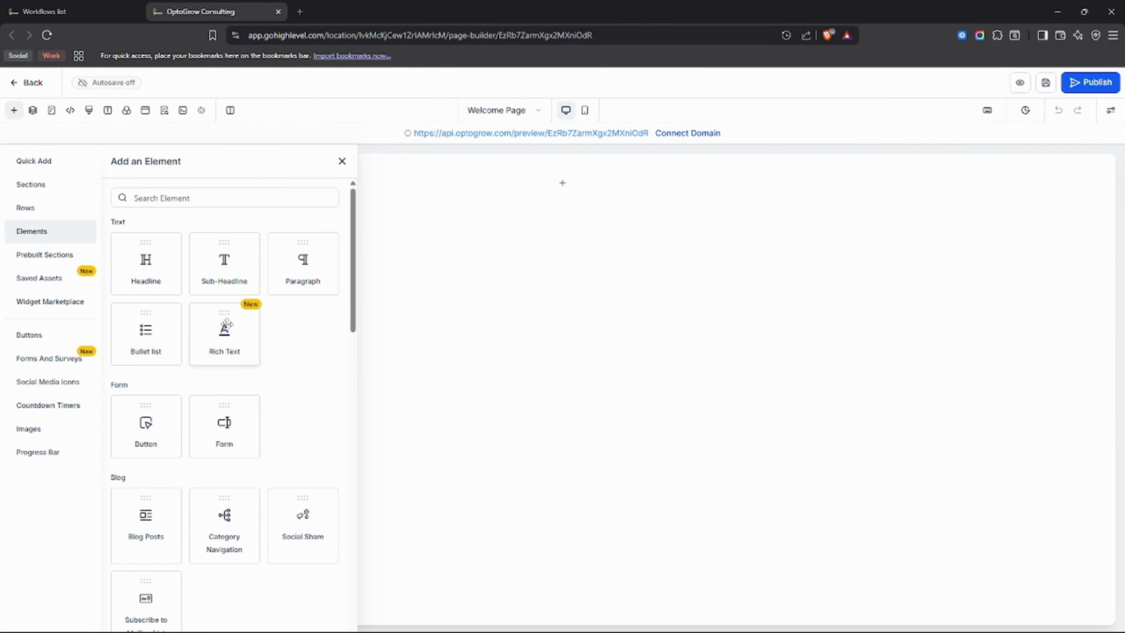
Add an Image element from the Media group to the blank Welcome Page canvas.
scroll(227, 326, "down", 5)
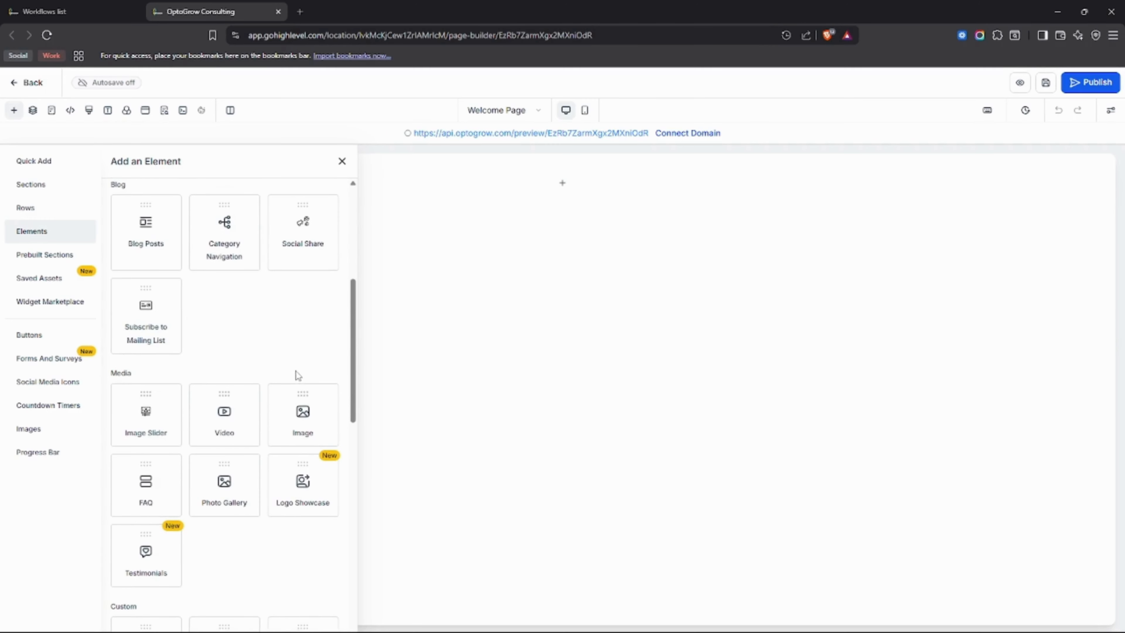
scroll(309, 396, "down", 3)
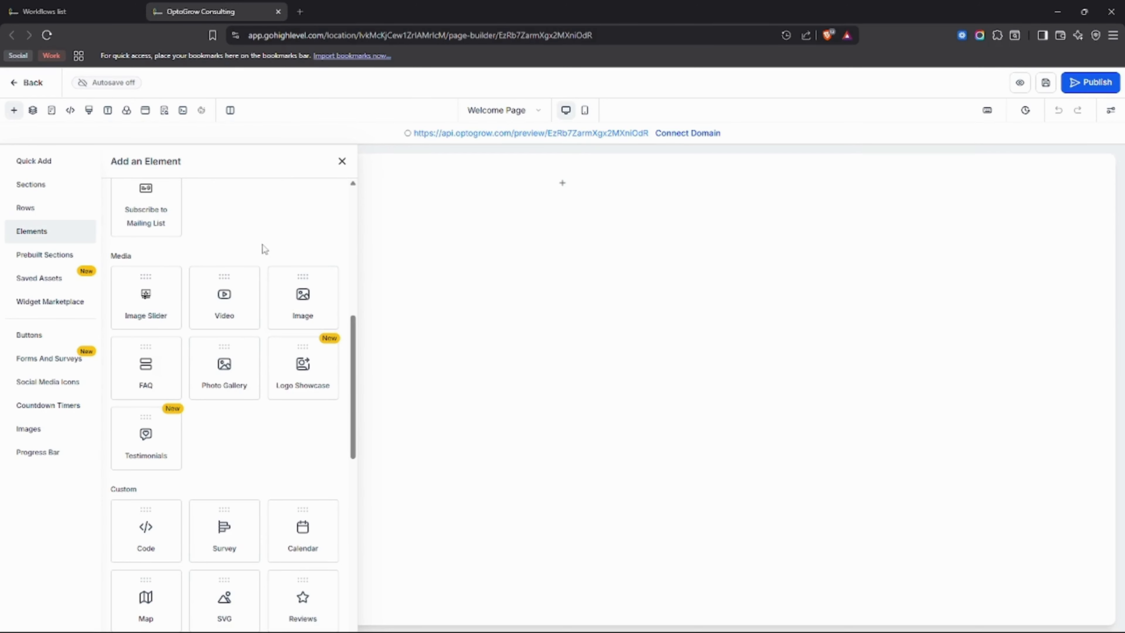
left_click_drag(133, 259, 112, 259)
left_click_drag(307, 277, 554, 191)
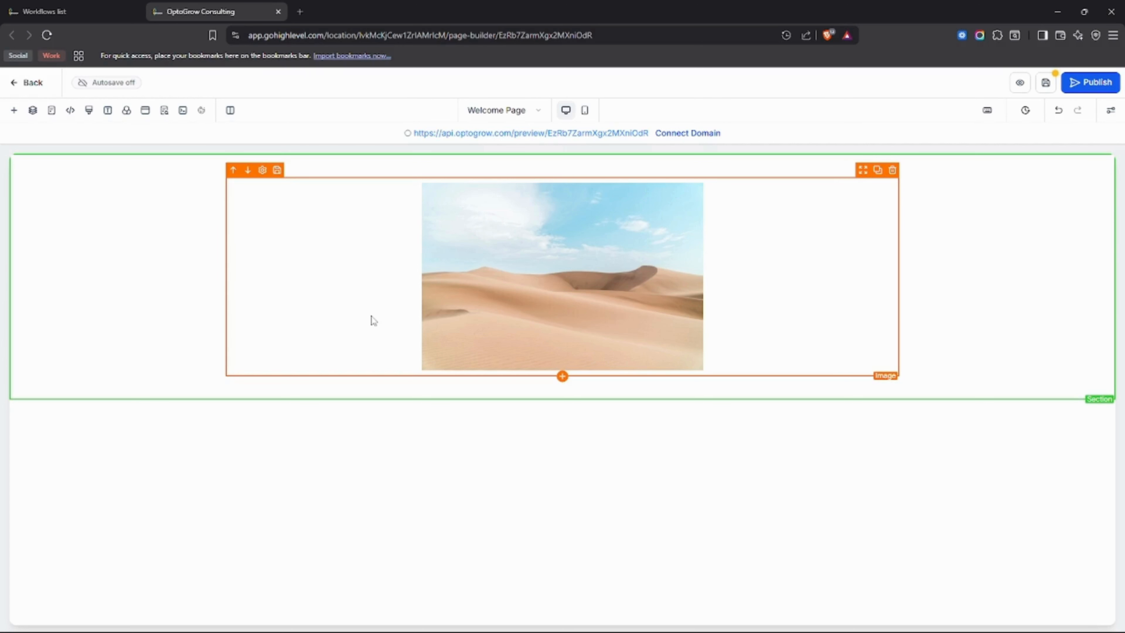
left_click(16, 112)
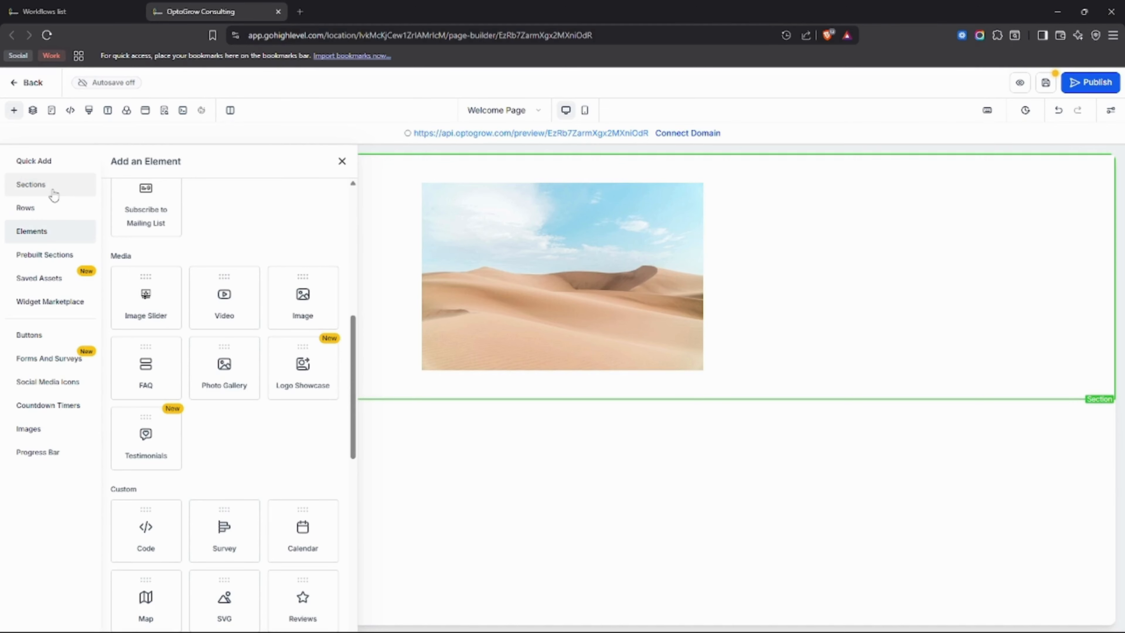
left_click(53, 215)
left_click(65, 237)
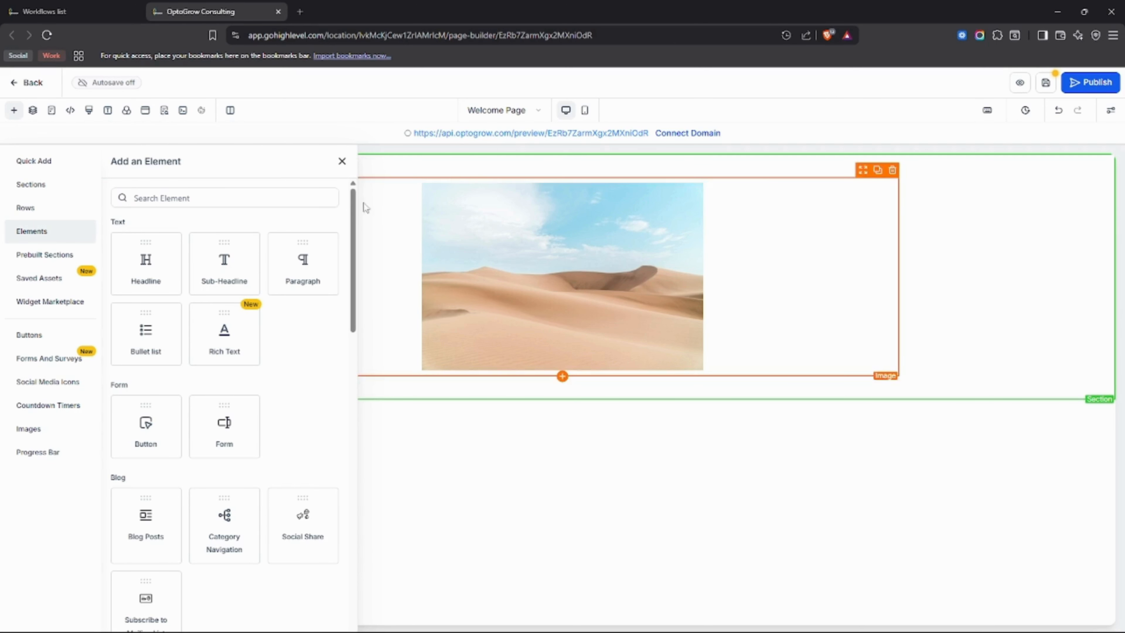
left_click(342, 161)
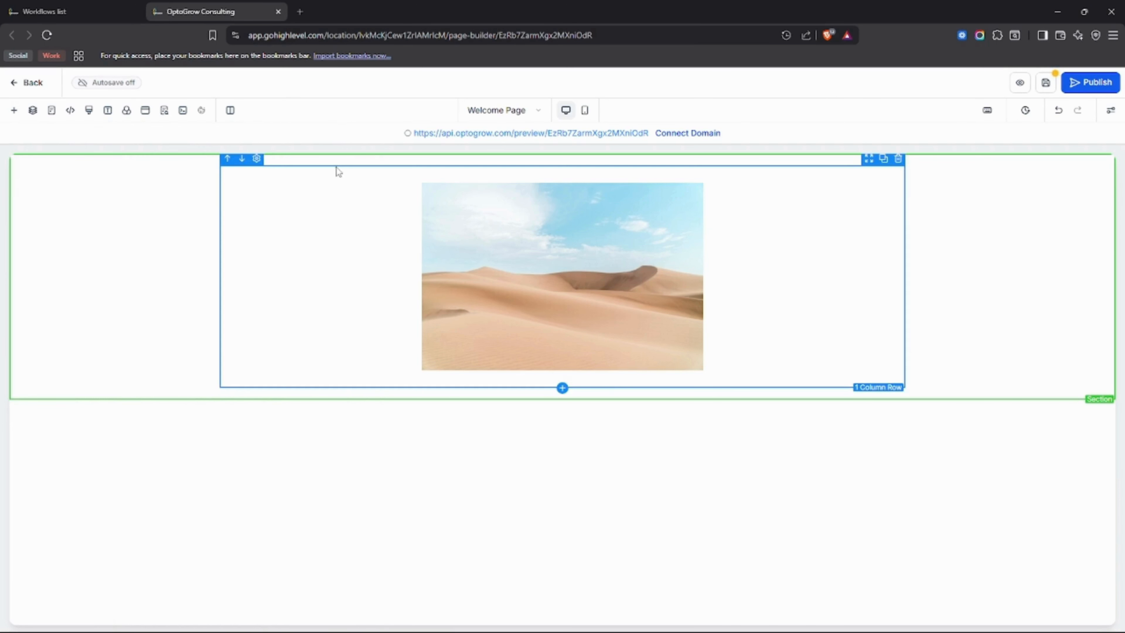
Review the image's general, style and animation settings, and rename the element Company Logo.
left_click(364, 224)
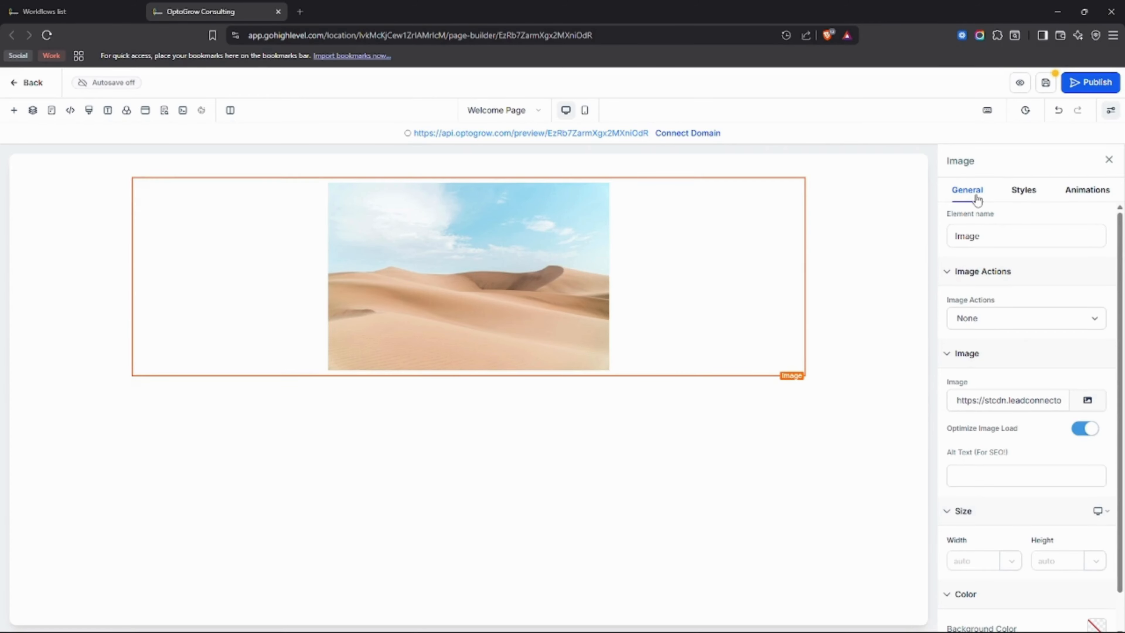
left_click(1023, 191)
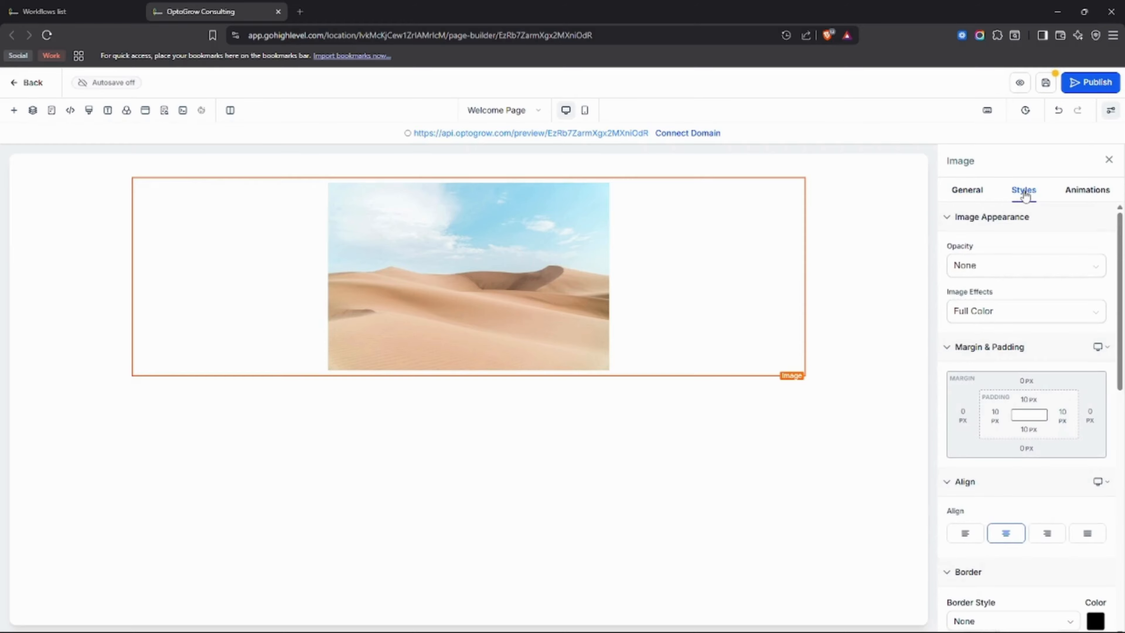
left_click(1071, 199)
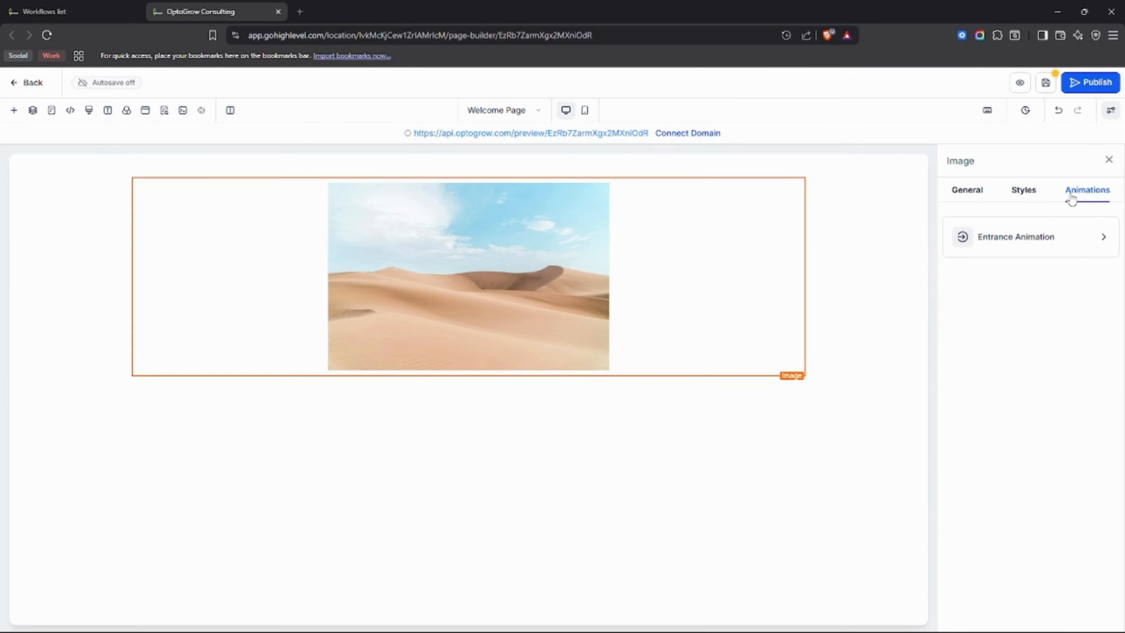
left_click(965, 194)
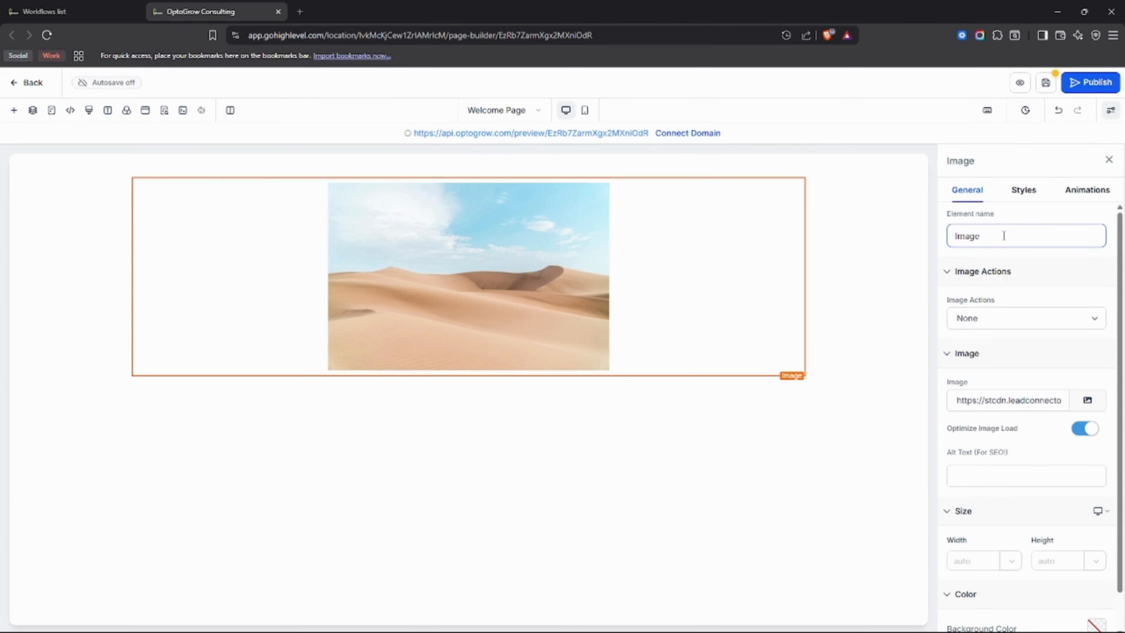
left_click_drag(1004, 235, 895, 248)
type("Com")
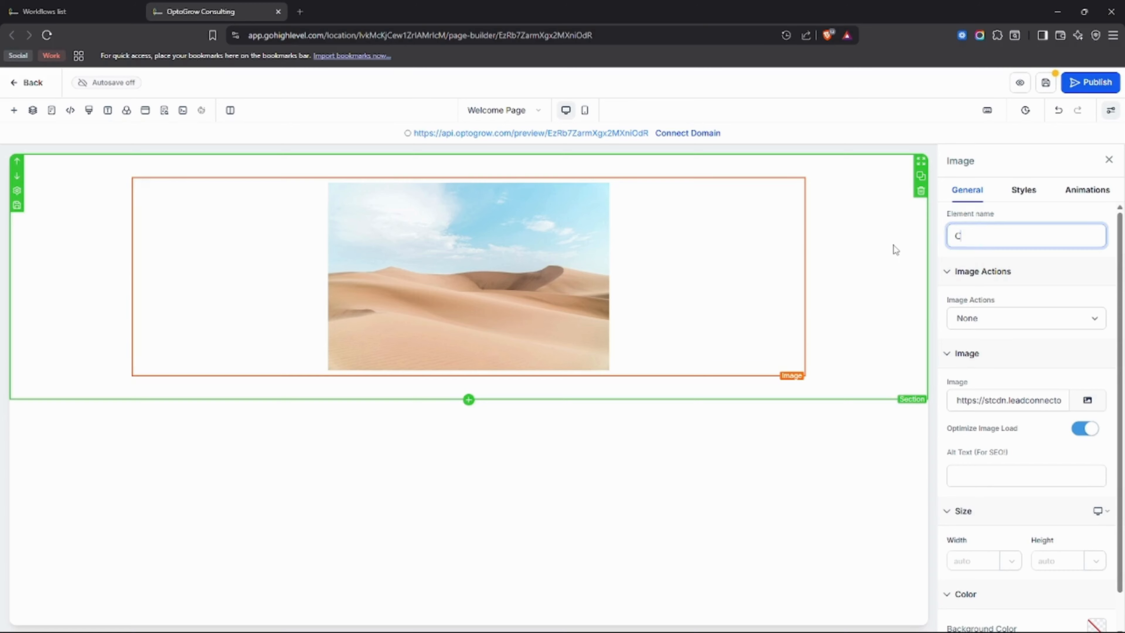
type("pany Logo")
left_click(1011, 255)
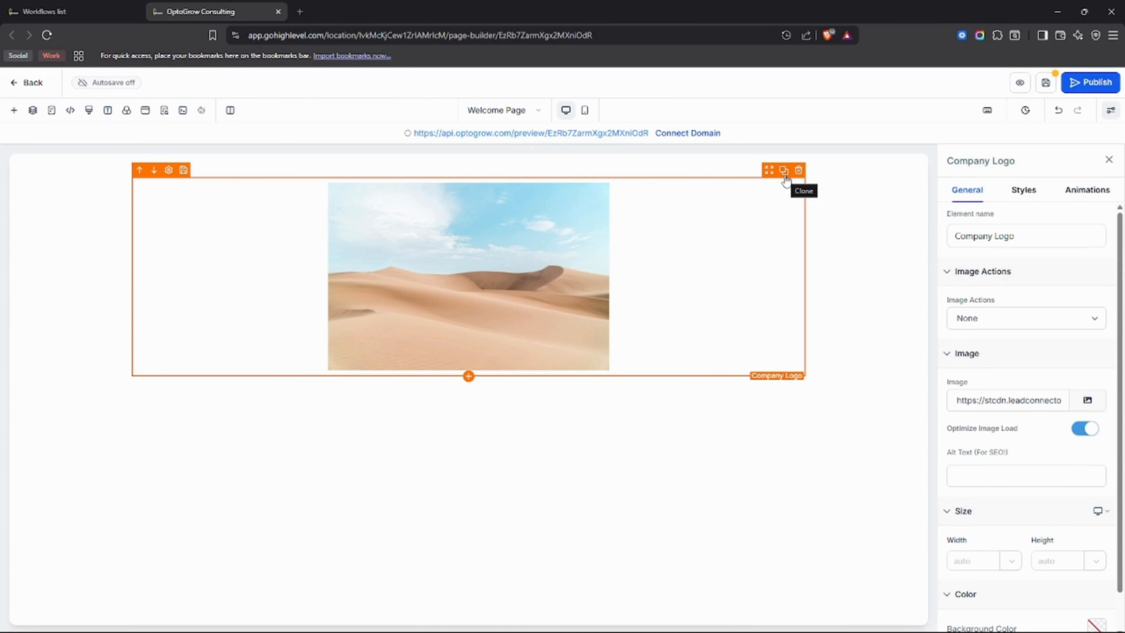
Clone the Company Logo image, and clone its column twice to make a three-column row.
left_click(784, 171)
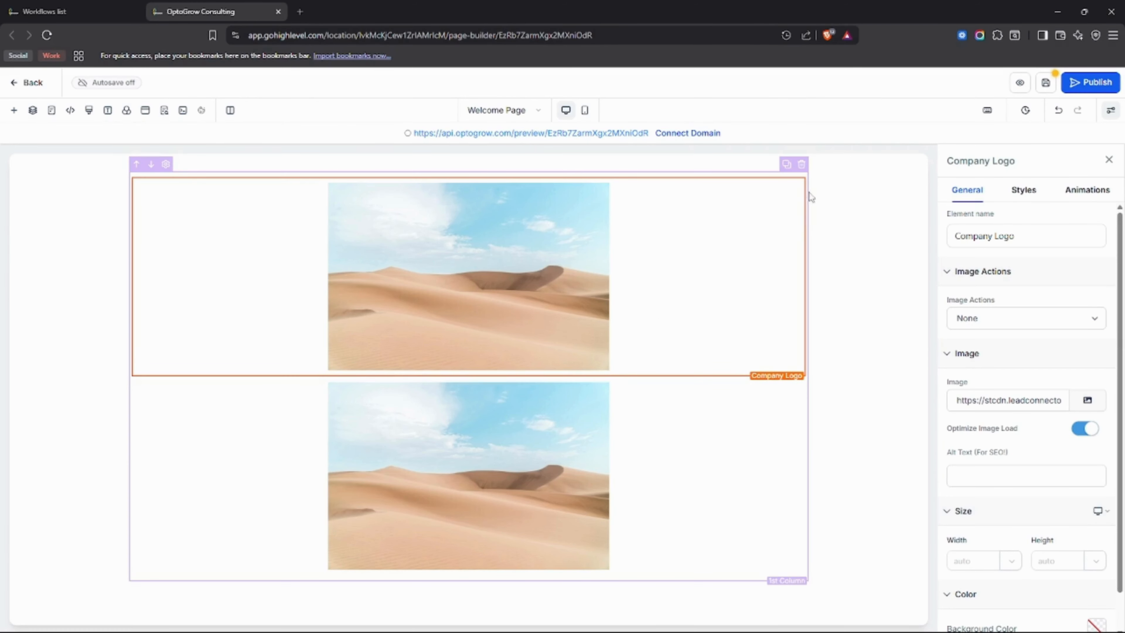
left_click(788, 167)
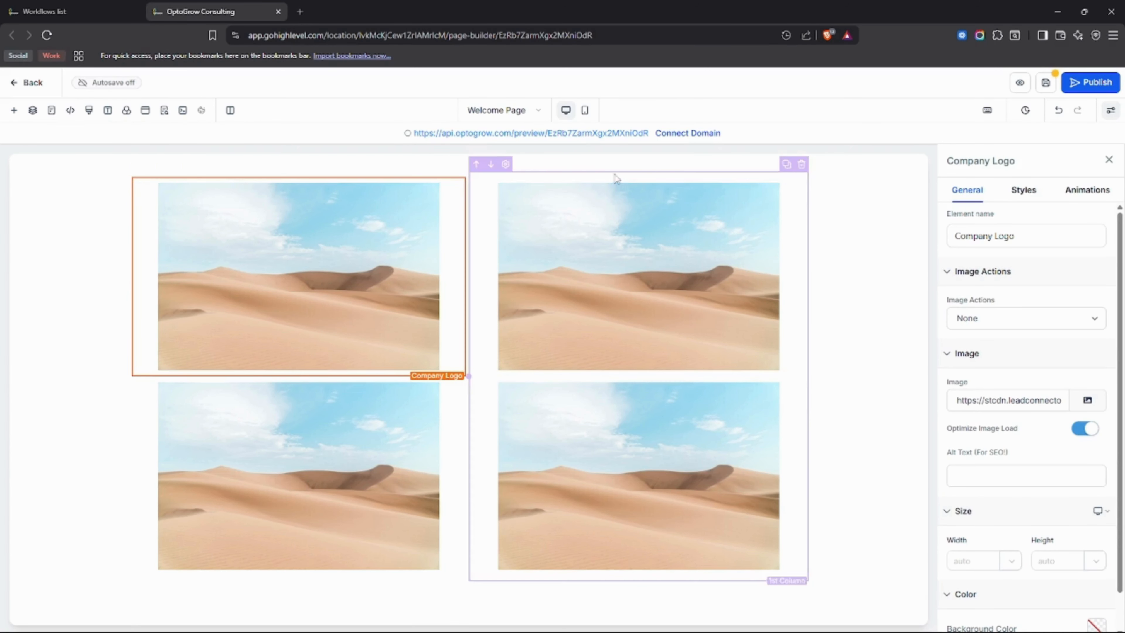
left_click(787, 164)
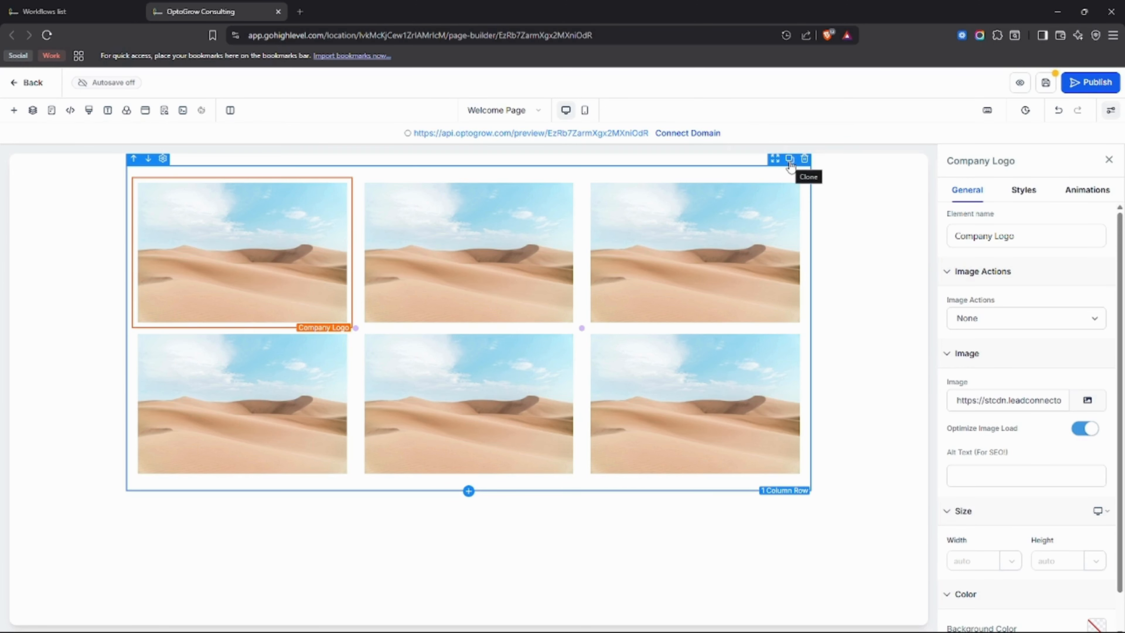
Try cloning the three-column row and the whole section, deleting each copy again.
left_click(791, 161)
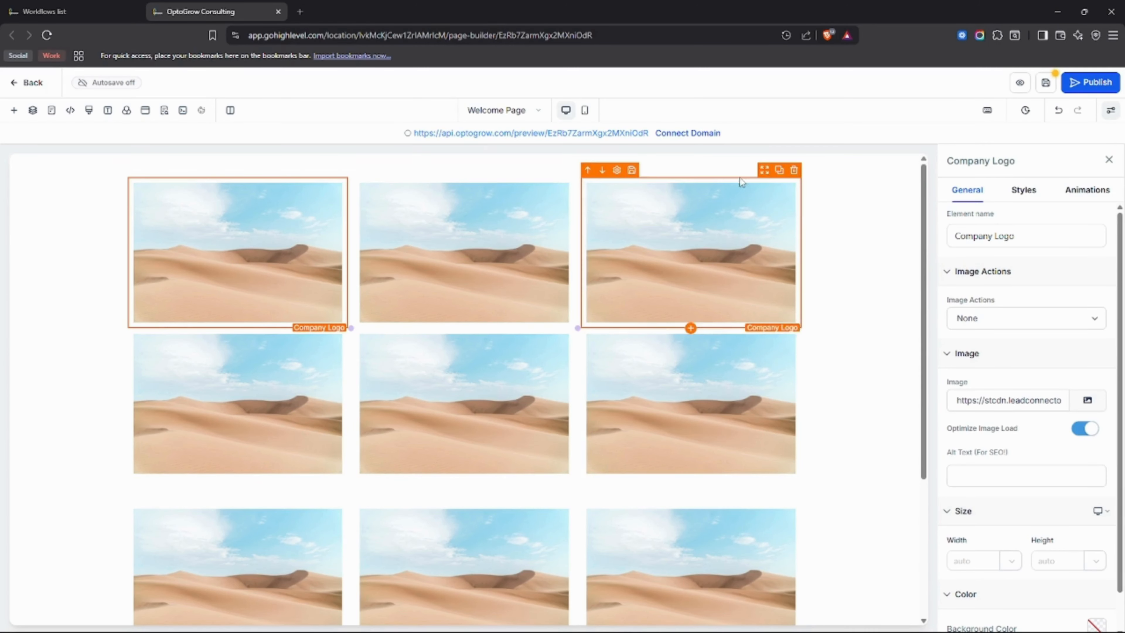
left_click(799, 160)
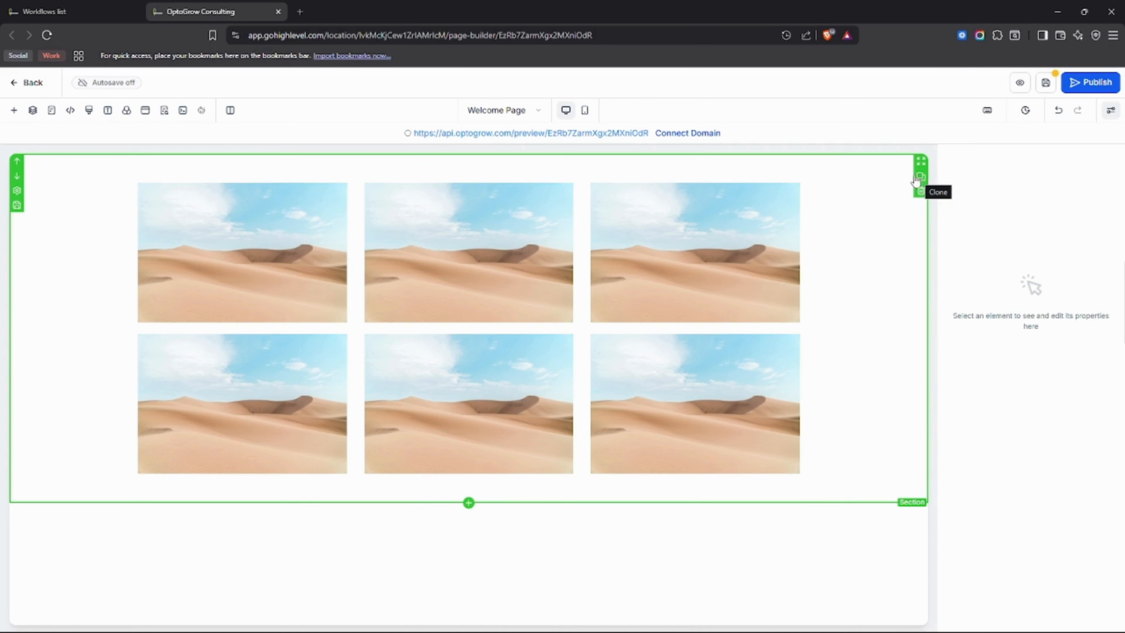
left_click(923, 181)
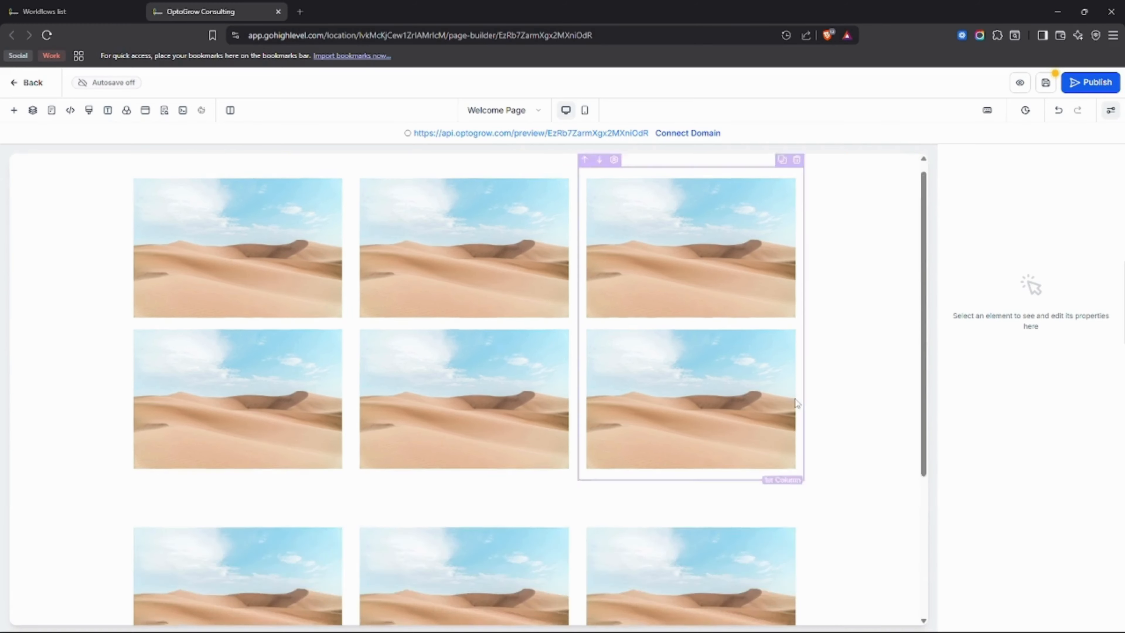
scroll(753, 398, "down", 5)
scroll(762, 331, "up", 4)
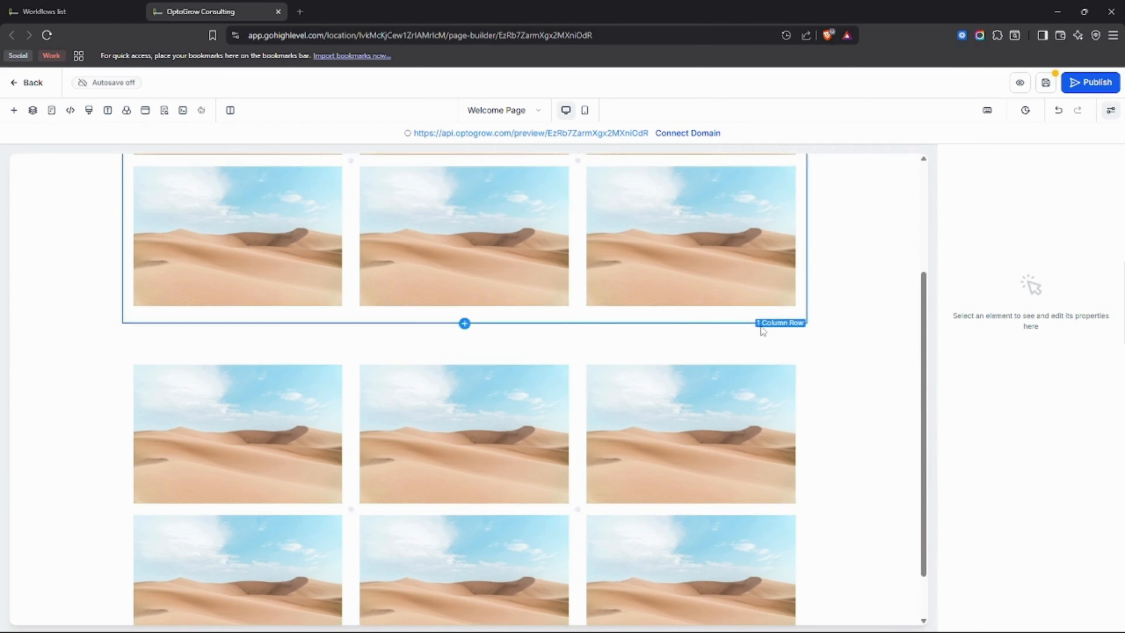
scroll(893, 454, "down", 1)
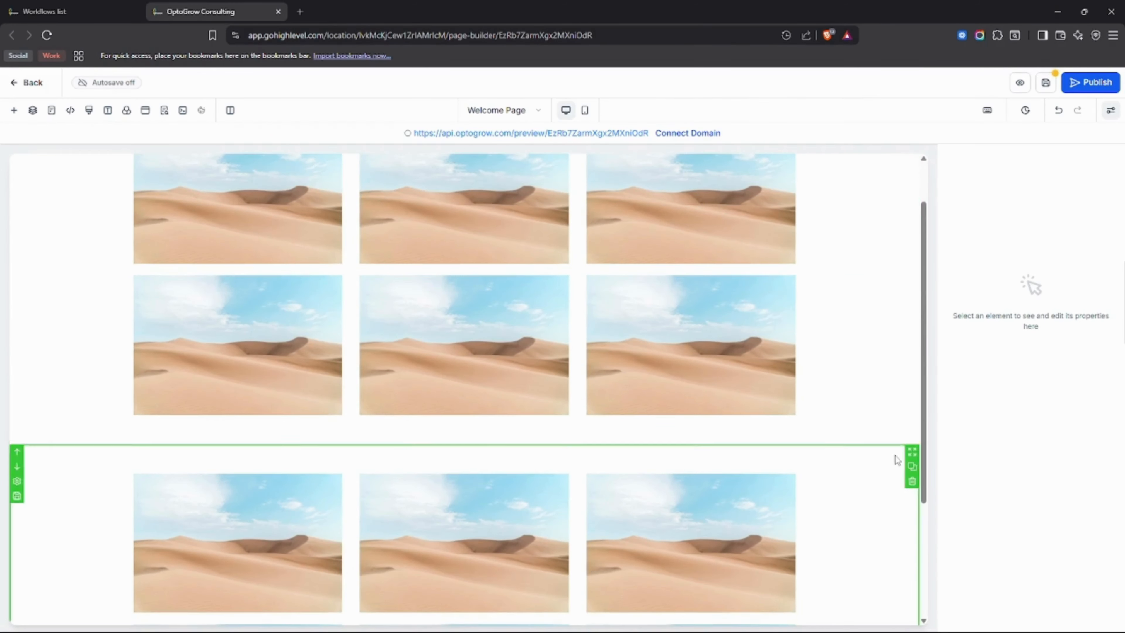
left_click(912, 481)
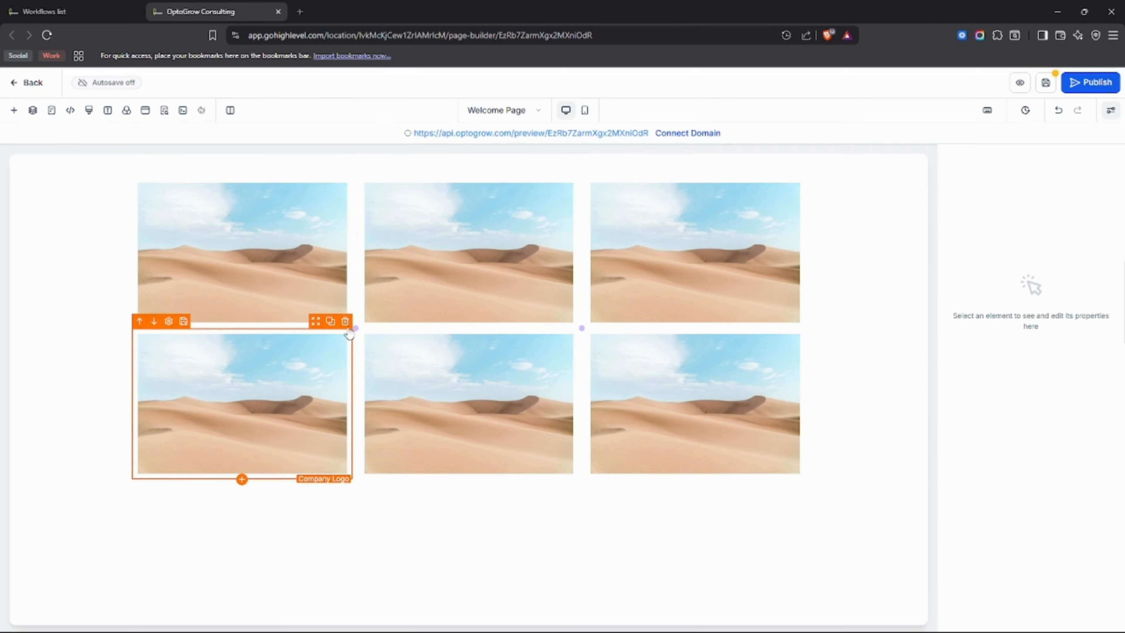
Delete the duplicate Company Logo images, keeping only the upper image in the first column.
left_click(346, 322)
left_click(571, 322)
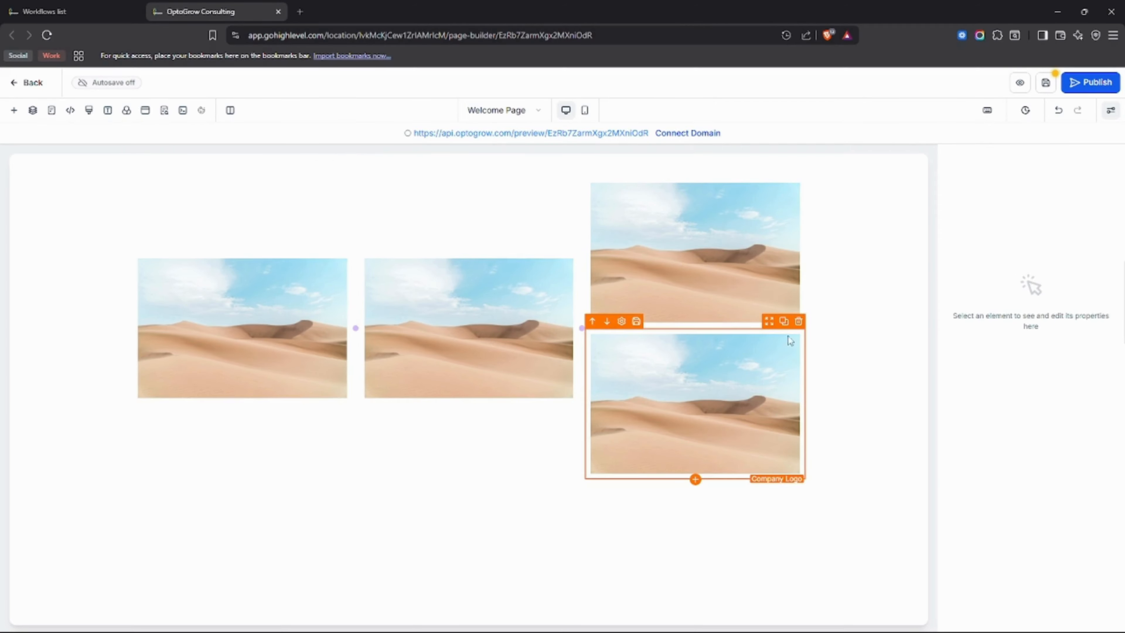
left_click(799, 321)
left_click(798, 171)
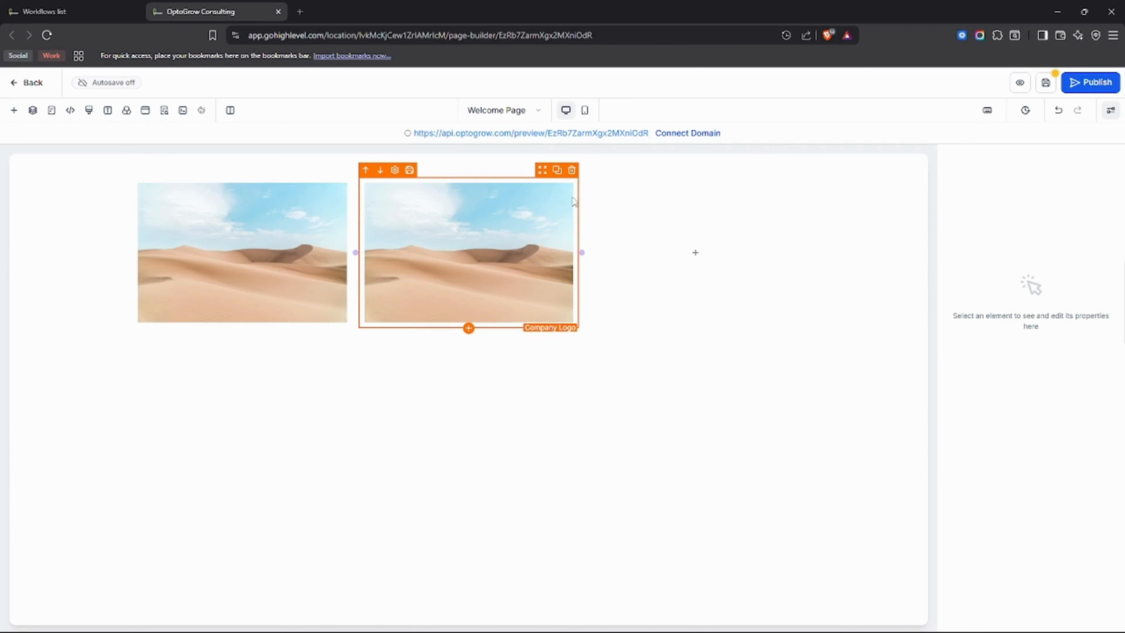
left_click(572, 171)
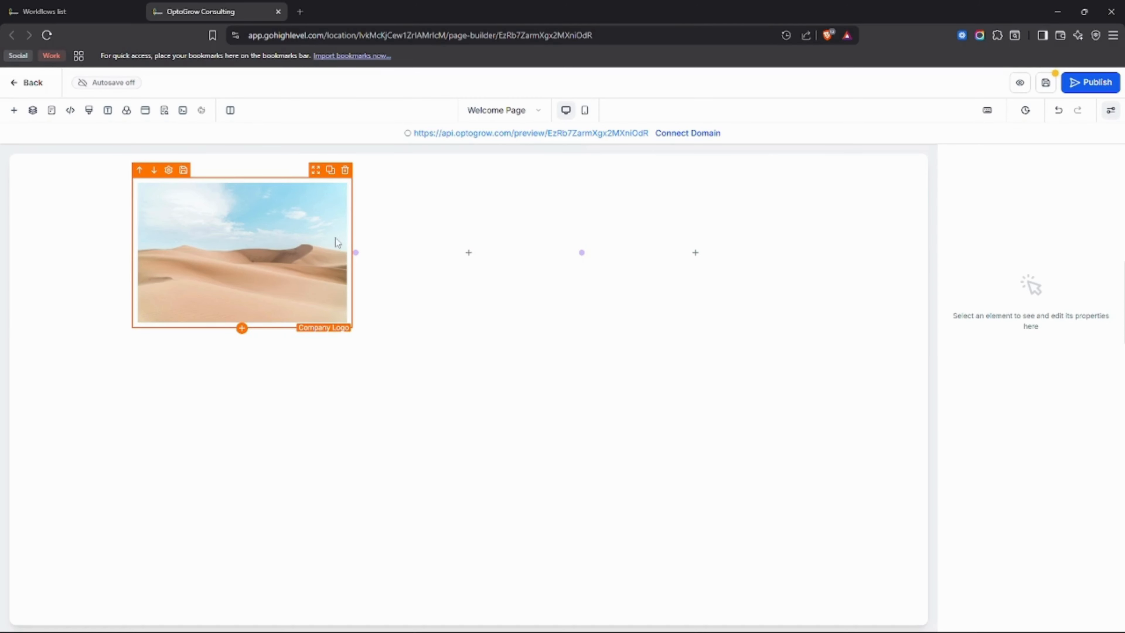
Clear the image URL of the remaining Company Logo element.
left_click(324, 282)
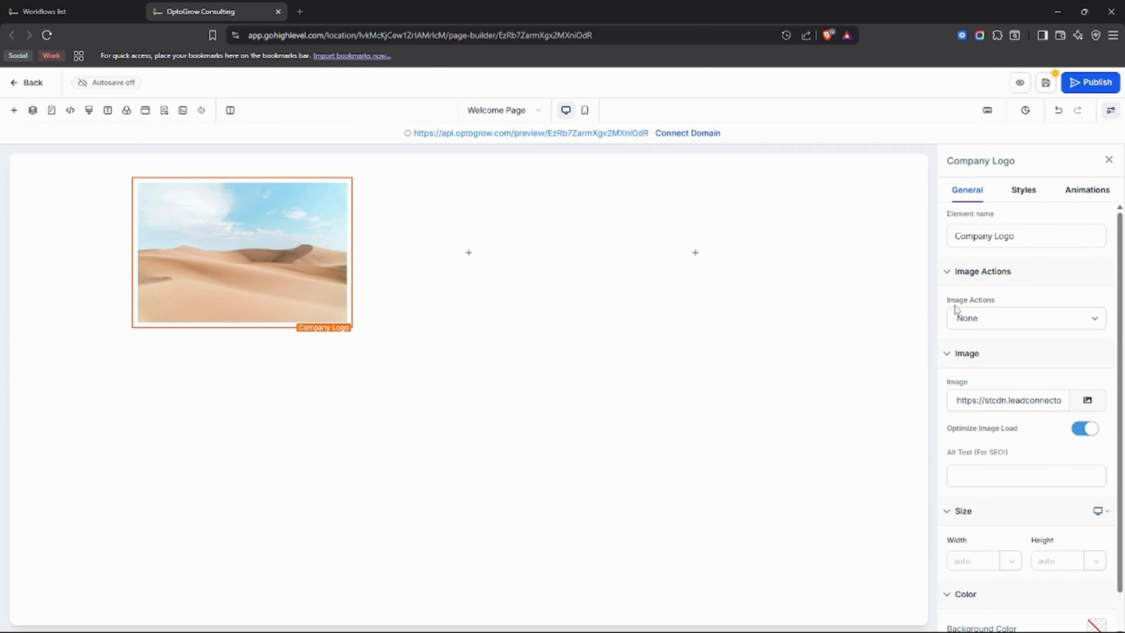
scroll(957, 366, "down", 1)
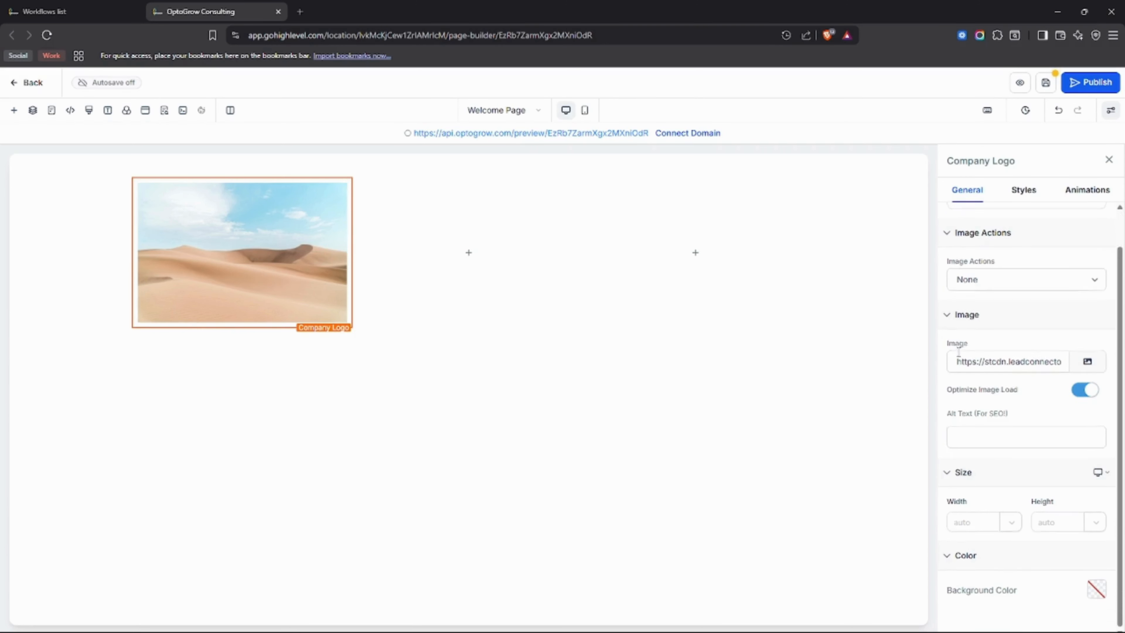
left_click_drag(956, 359, 1071, 366)
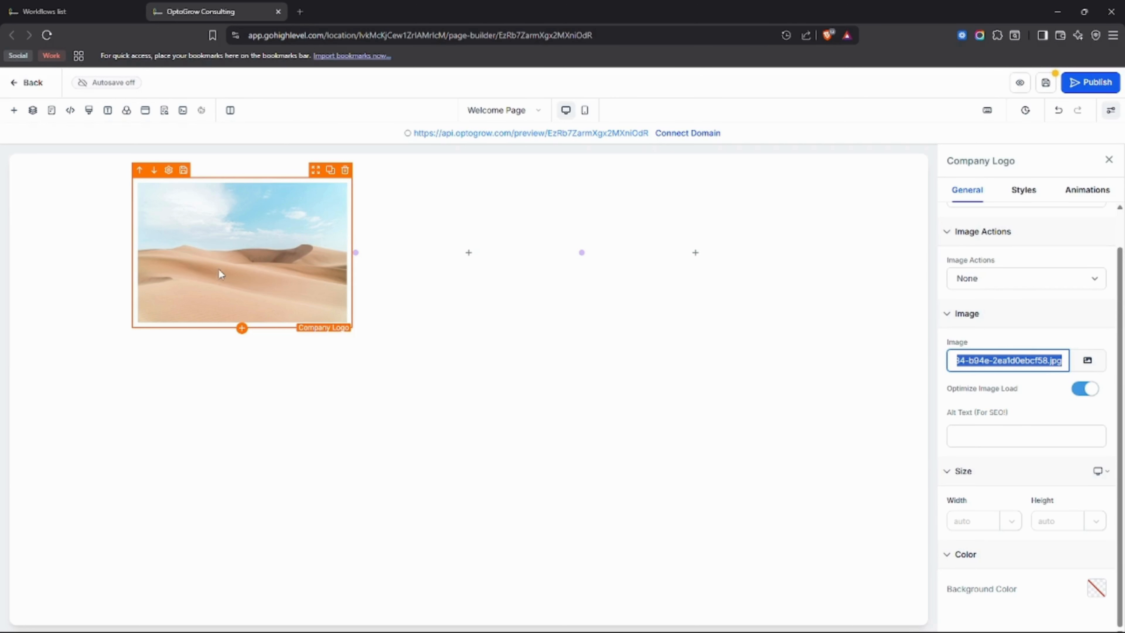
scroll(985, 367, "left", 5)
scroll(985, 367, "left", 3)
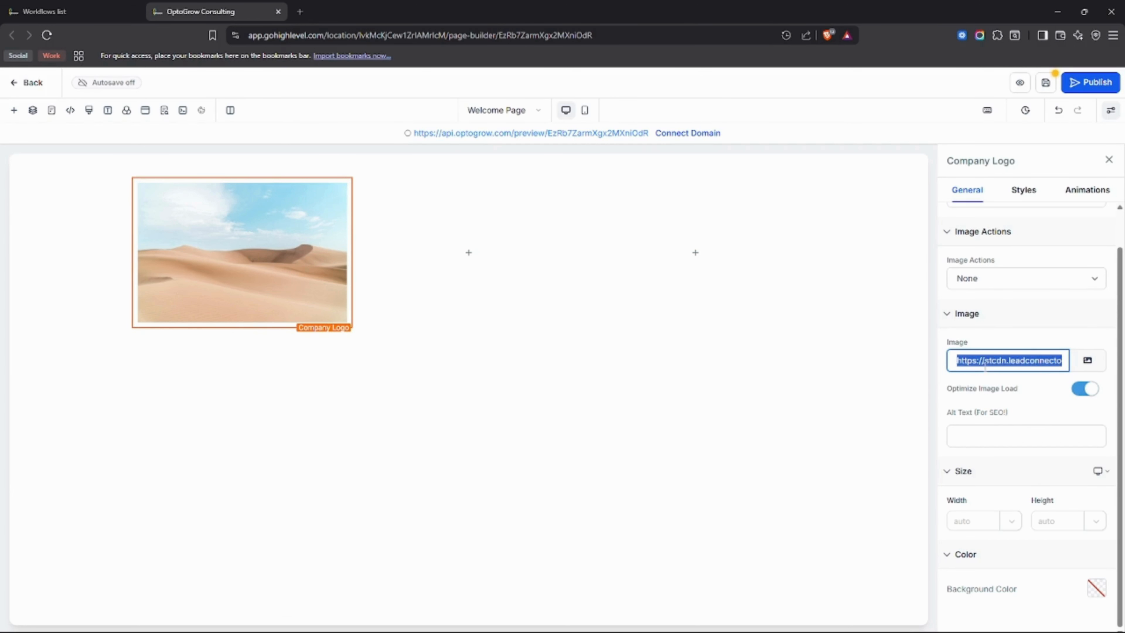
key("BackSpace")
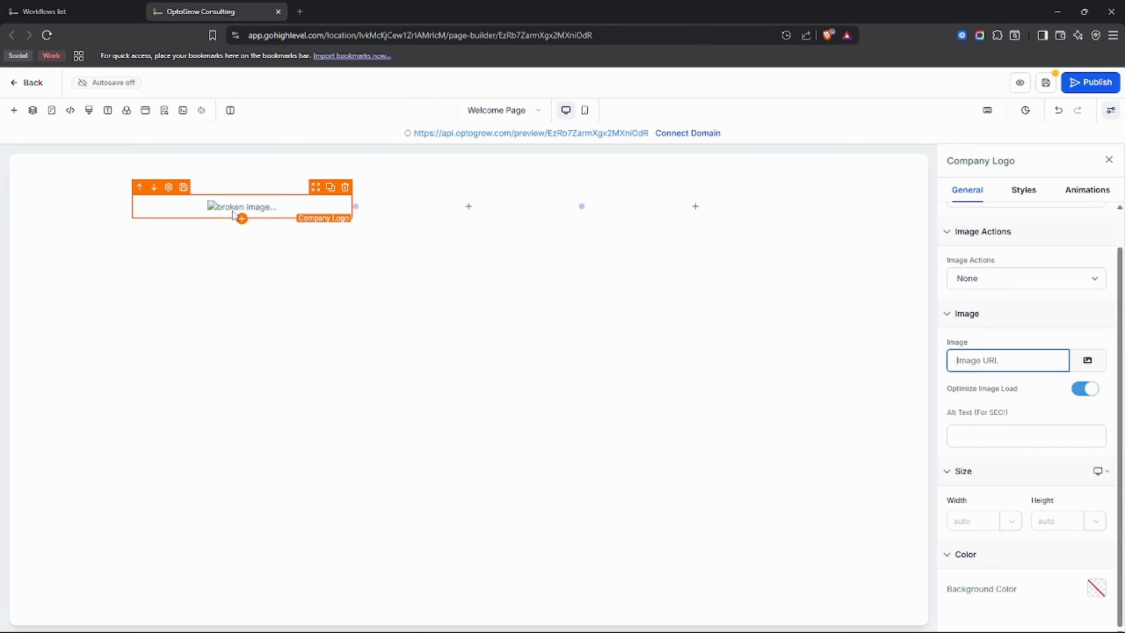
Set the Company Logo's alt text to Brand Logo and insert O2G Logo.png from media storage as its image.
left_click(1012, 443)
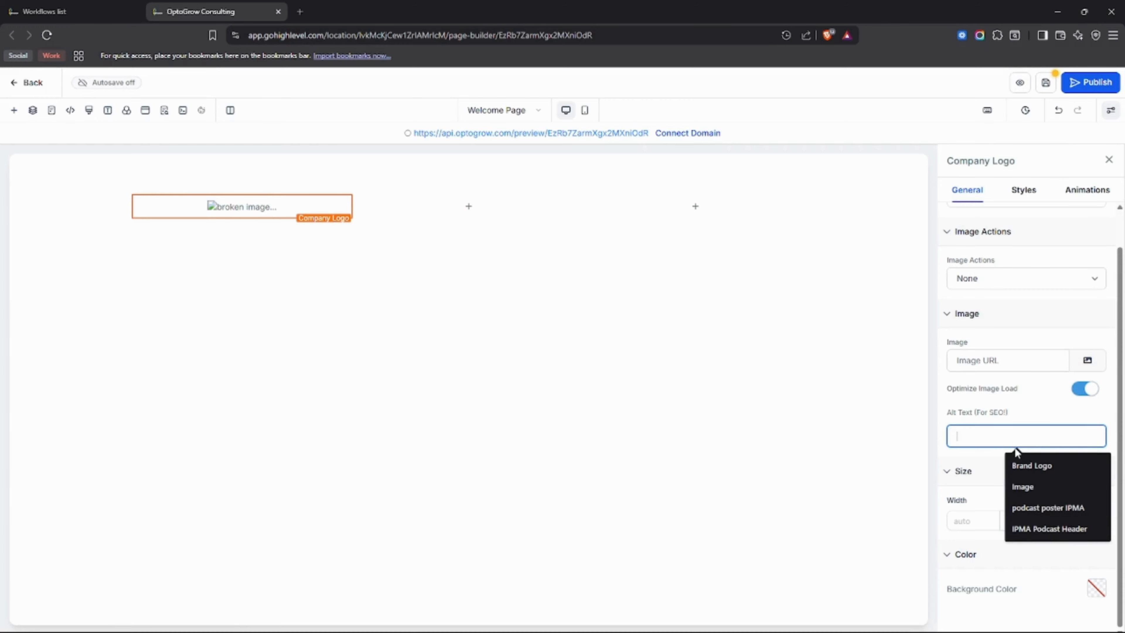
left_click(1027, 465)
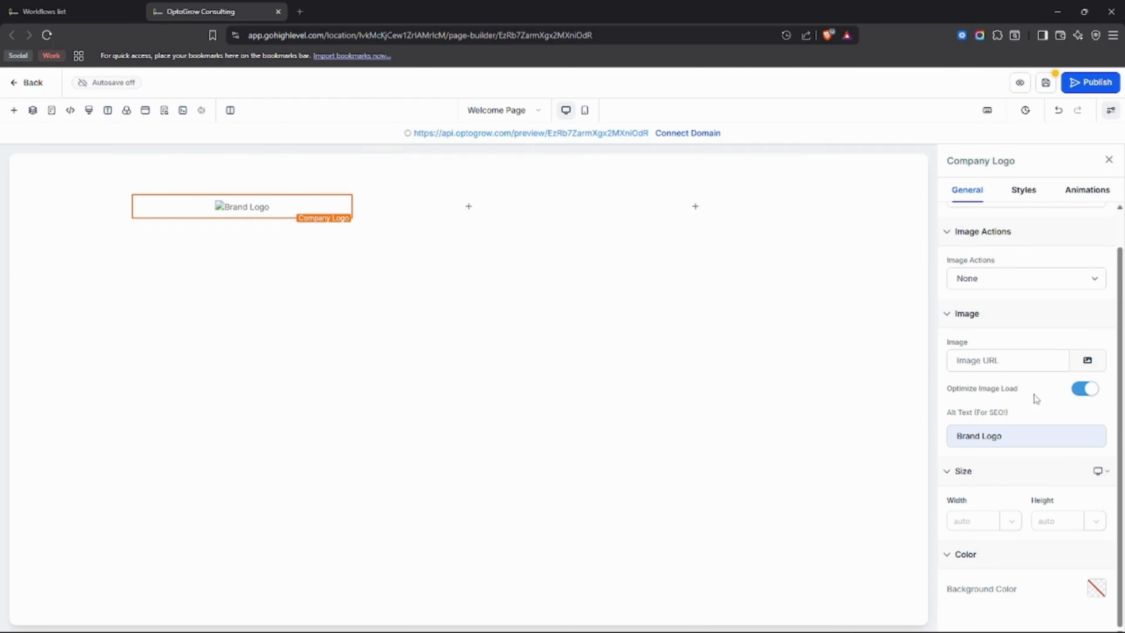
left_click(1030, 365)
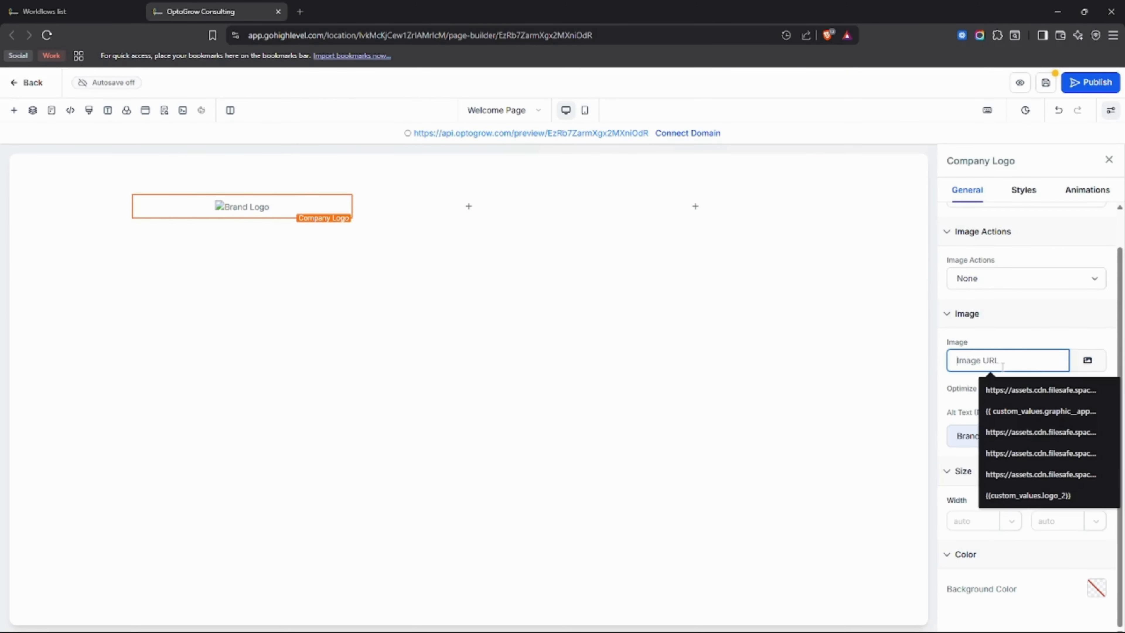
left_click(1016, 350)
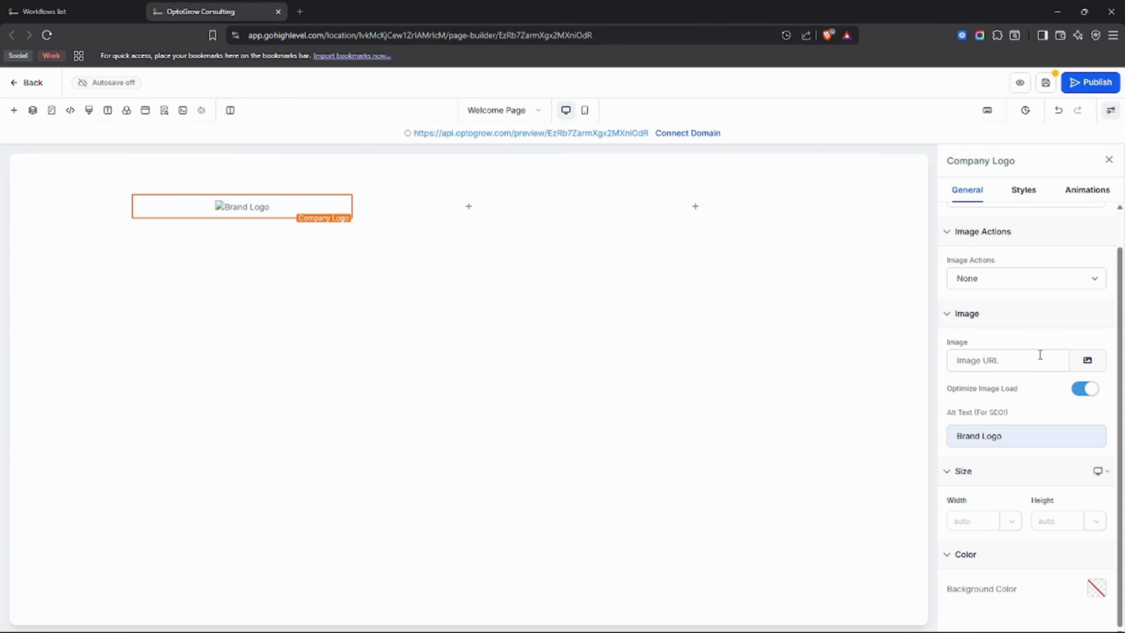
left_click(1086, 362)
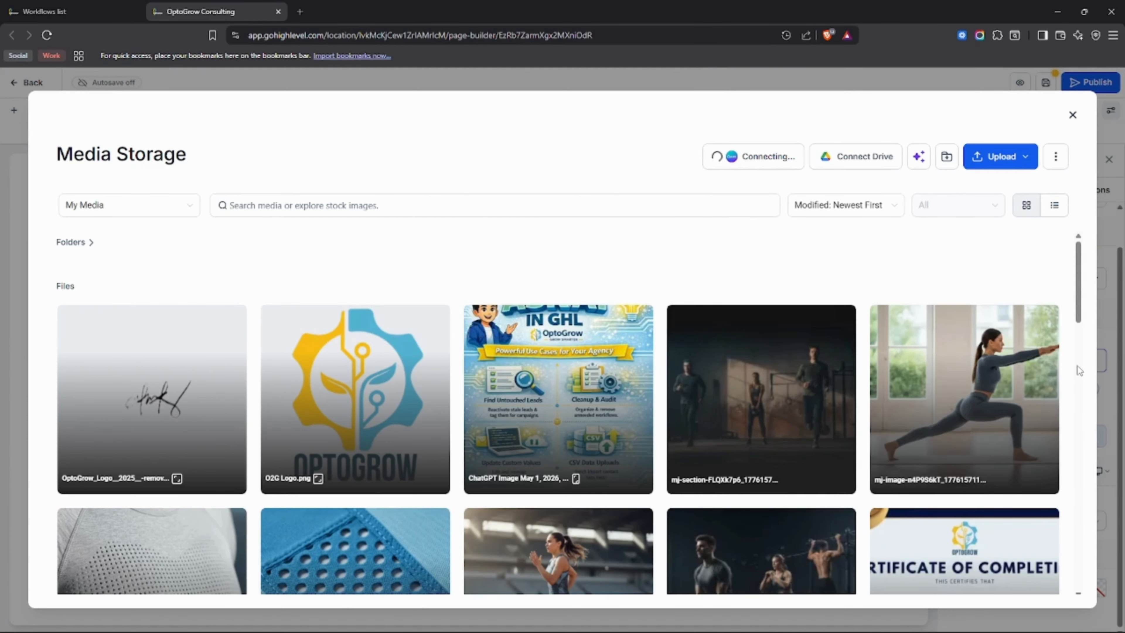
mouse_move(1045, 374)
mouse_move(364, 359)
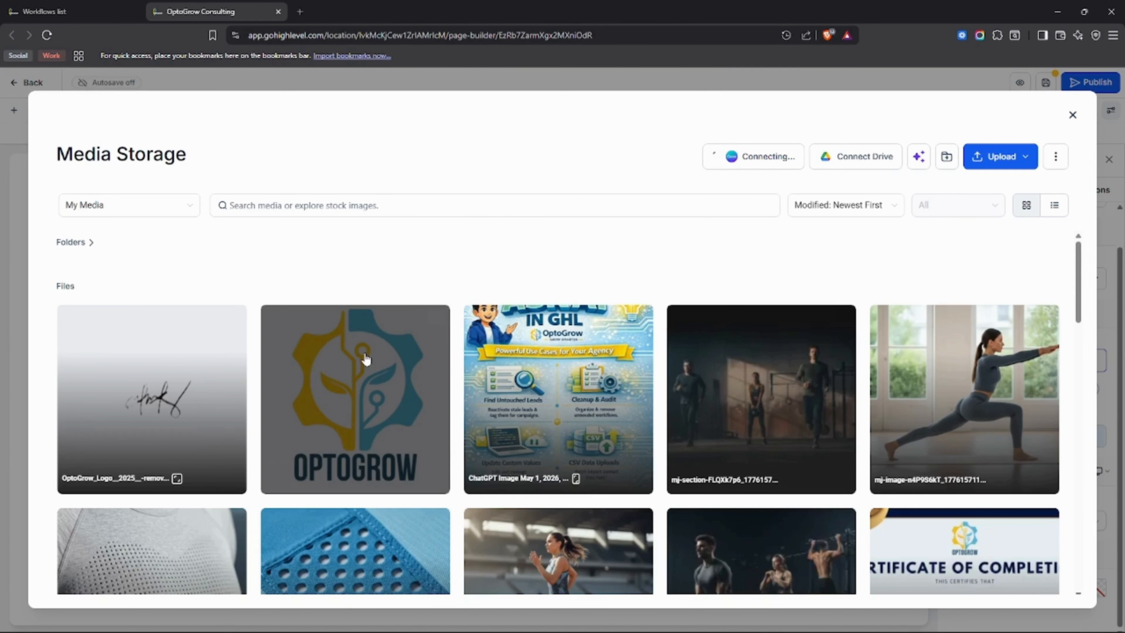
left_click(365, 372)
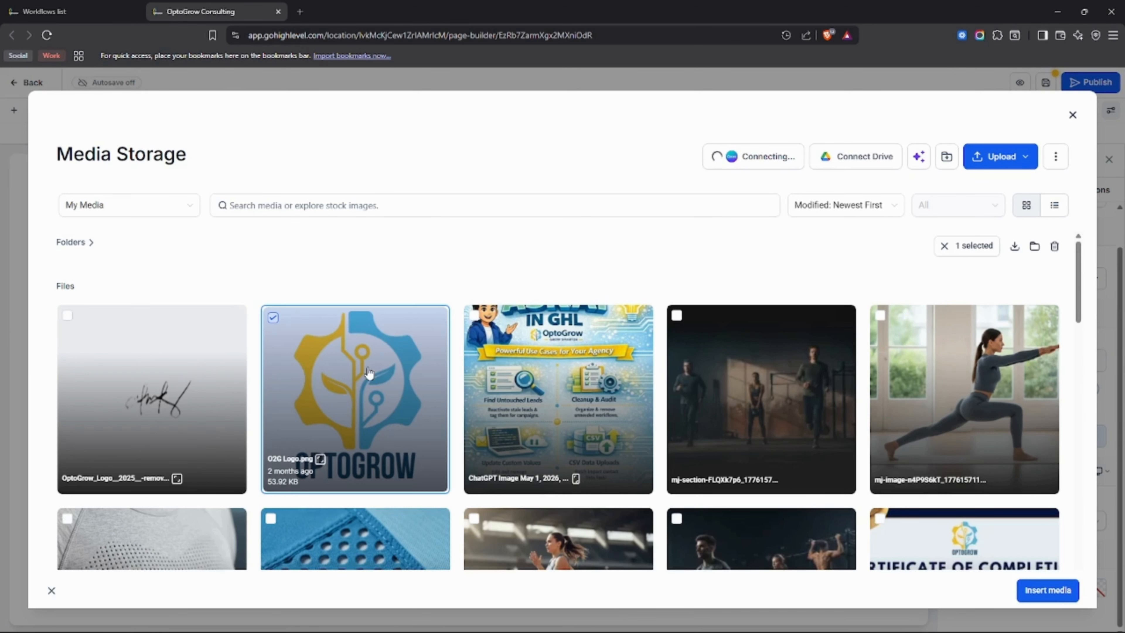
left_click(1048, 590)
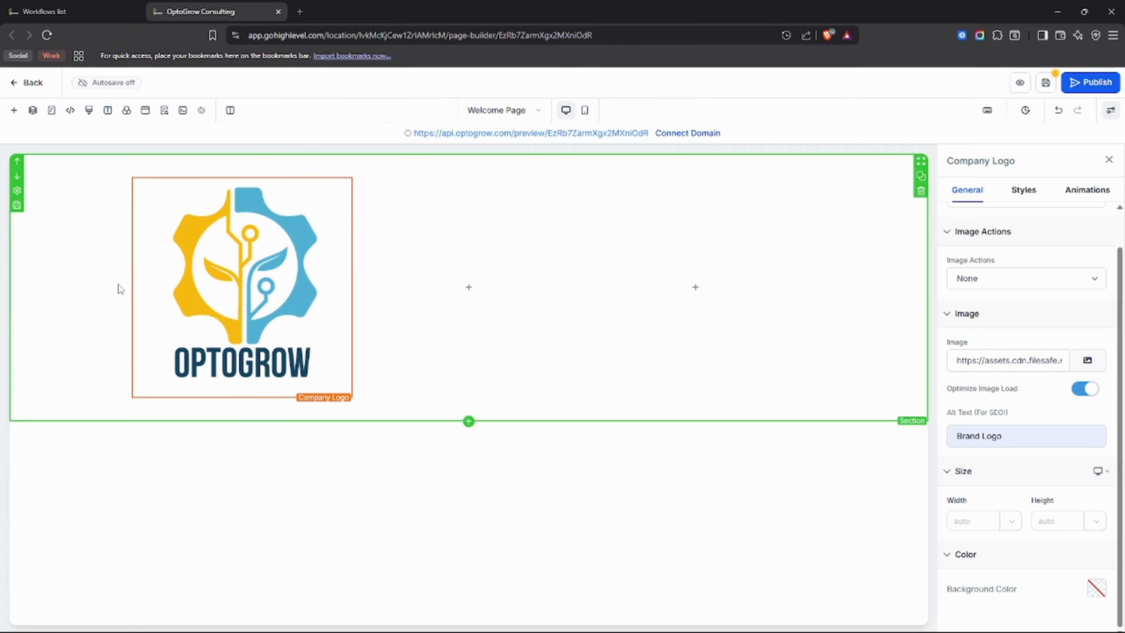
Set the Company Logo's width, trying 300 px and settling on 150 px.
mouse_move(225, 293)
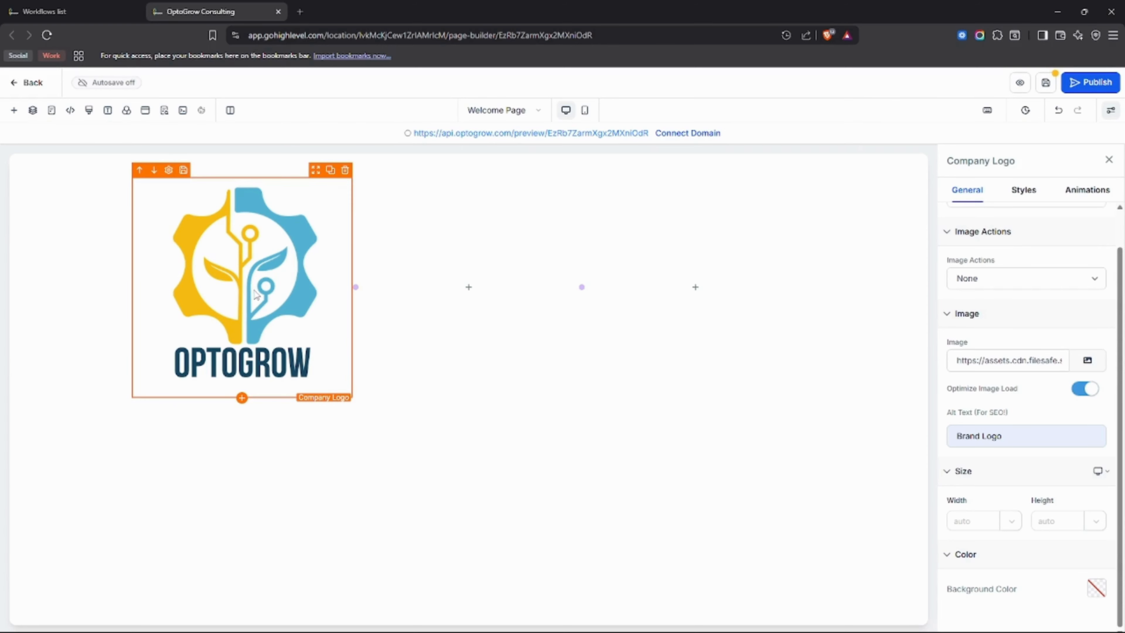
left_click(980, 522)
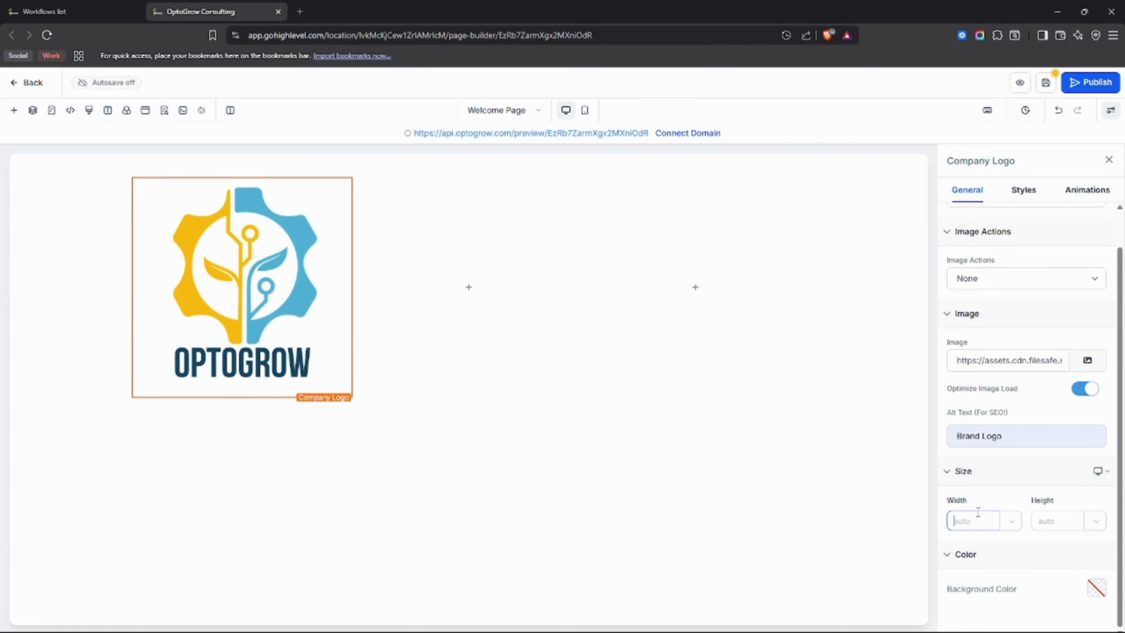
left_click(1053, 523)
left_click(985, 528)
type("300")
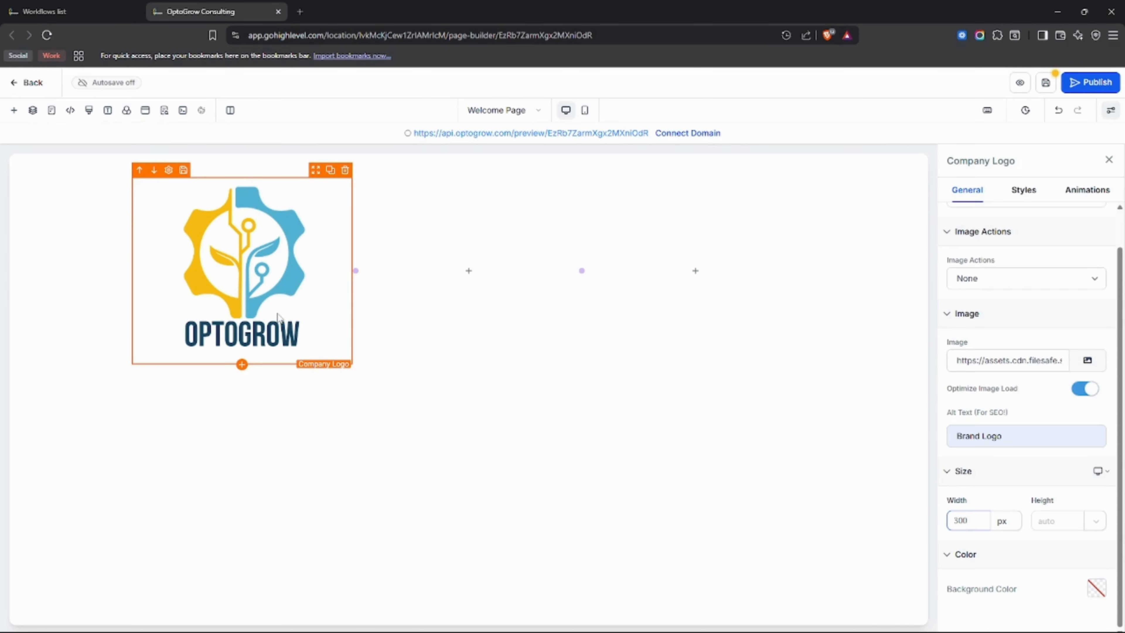
key("BackSpace")
key("BackSpace")
type("150")
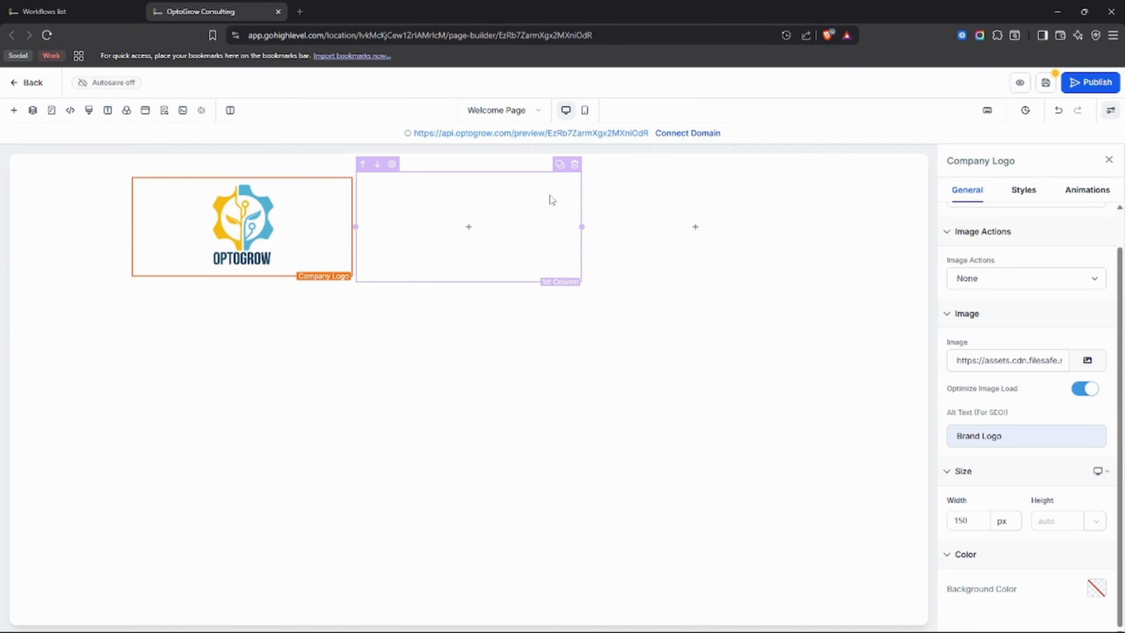
Delete the two empty columns beside the logo and left-align the Company Logo image.
left_click(574, 165)
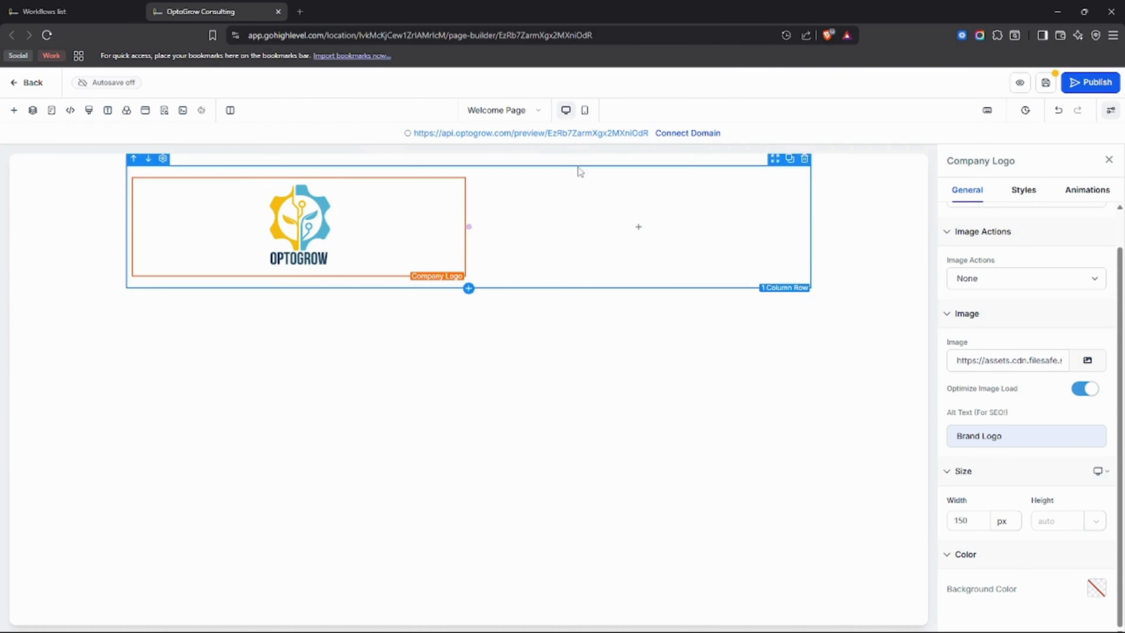
left_click(801, 166)
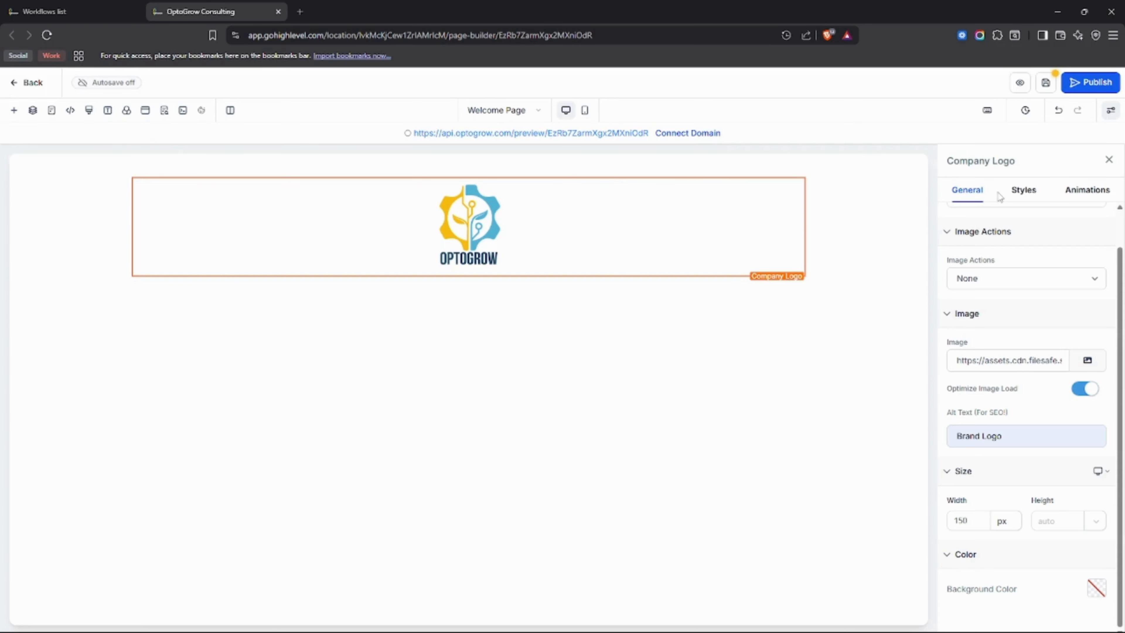
left_click(1022, 191)
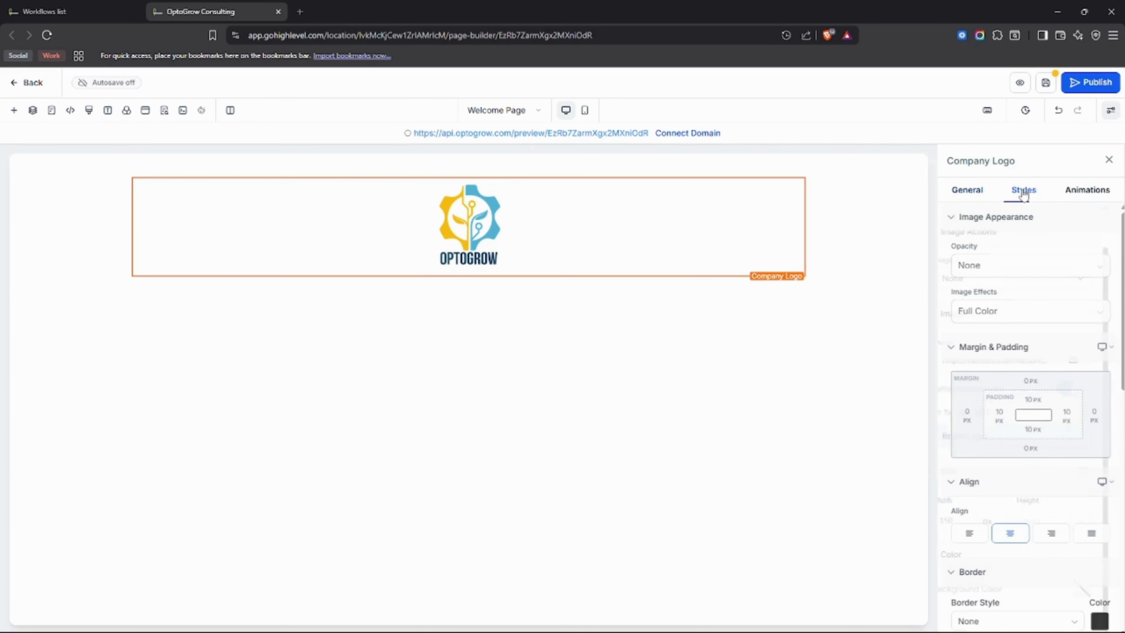
scroll(1054, 364, "down", 3)
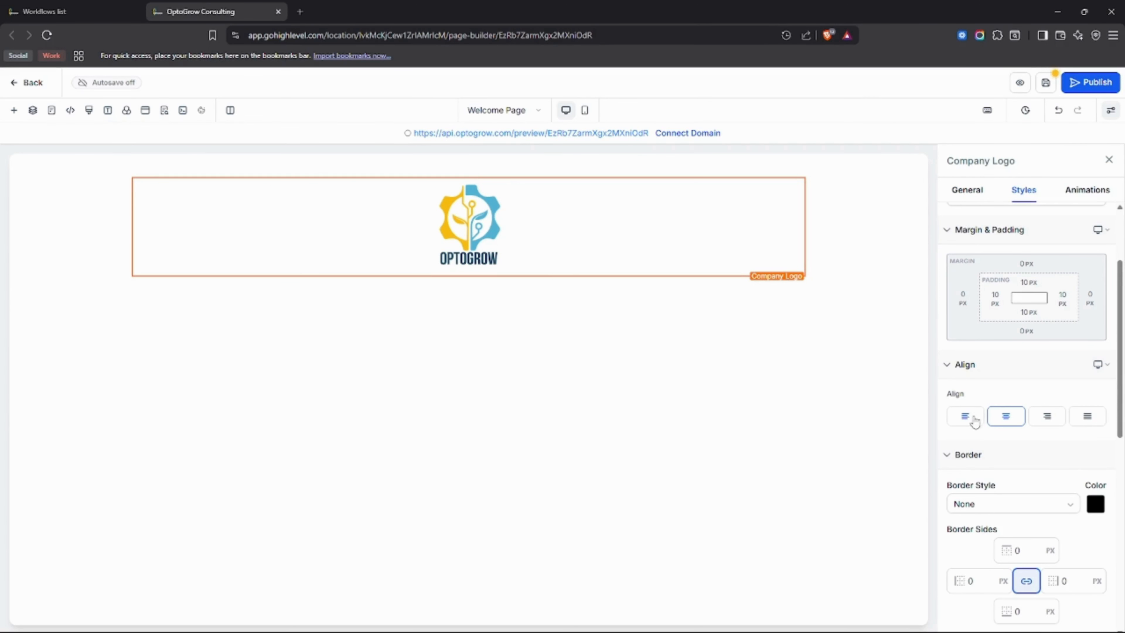
left_click(973, 419)
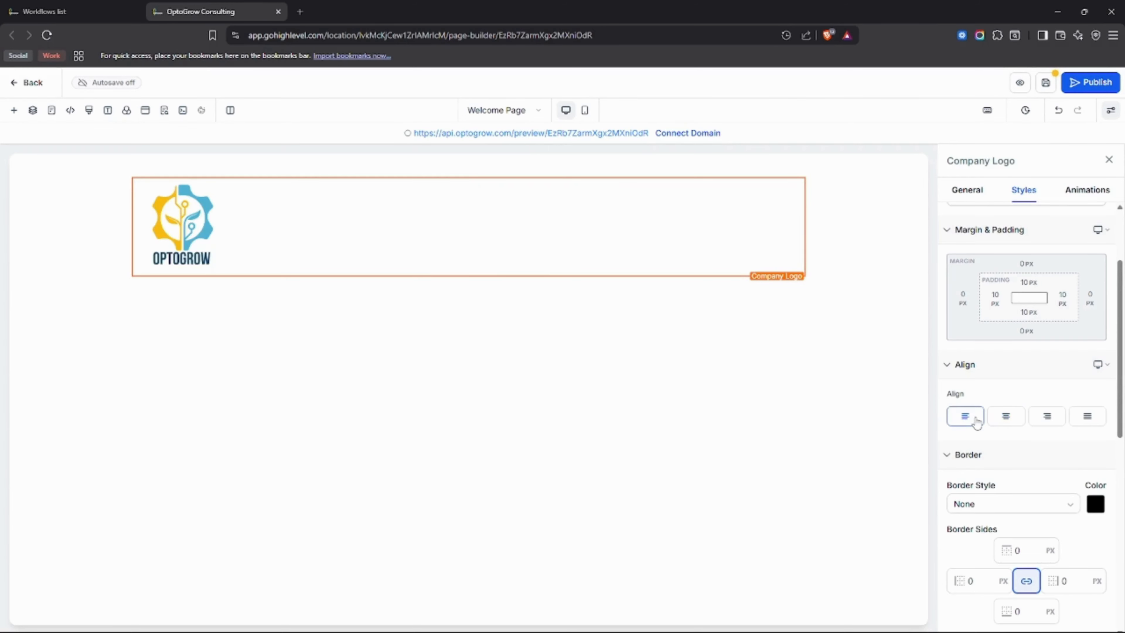
left_click(1047, 418)
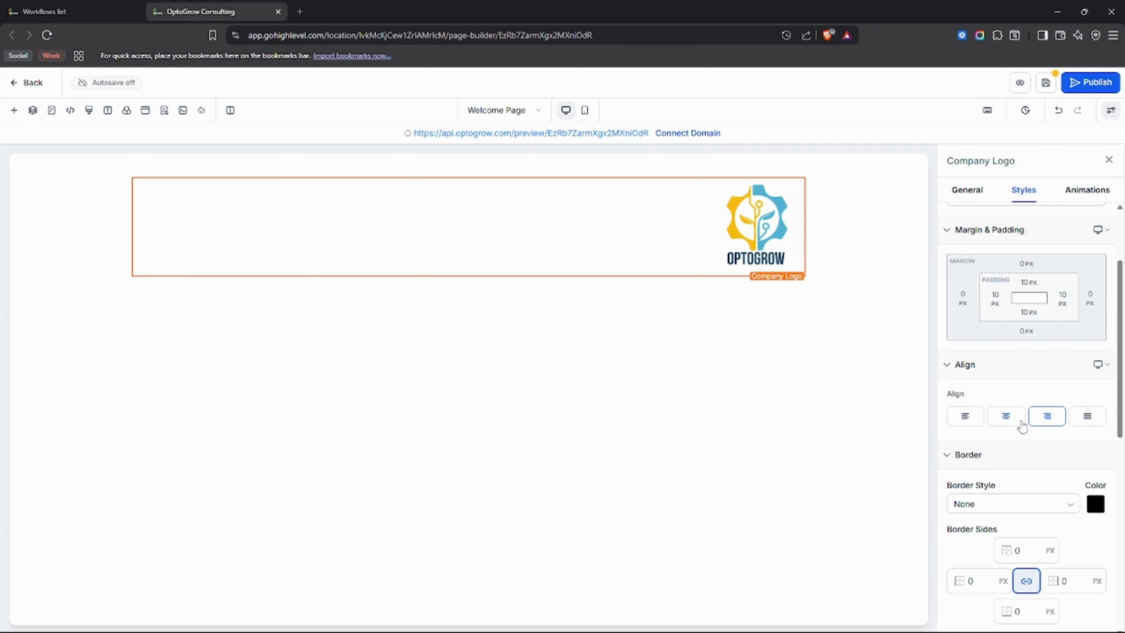
left_click(971, 420)
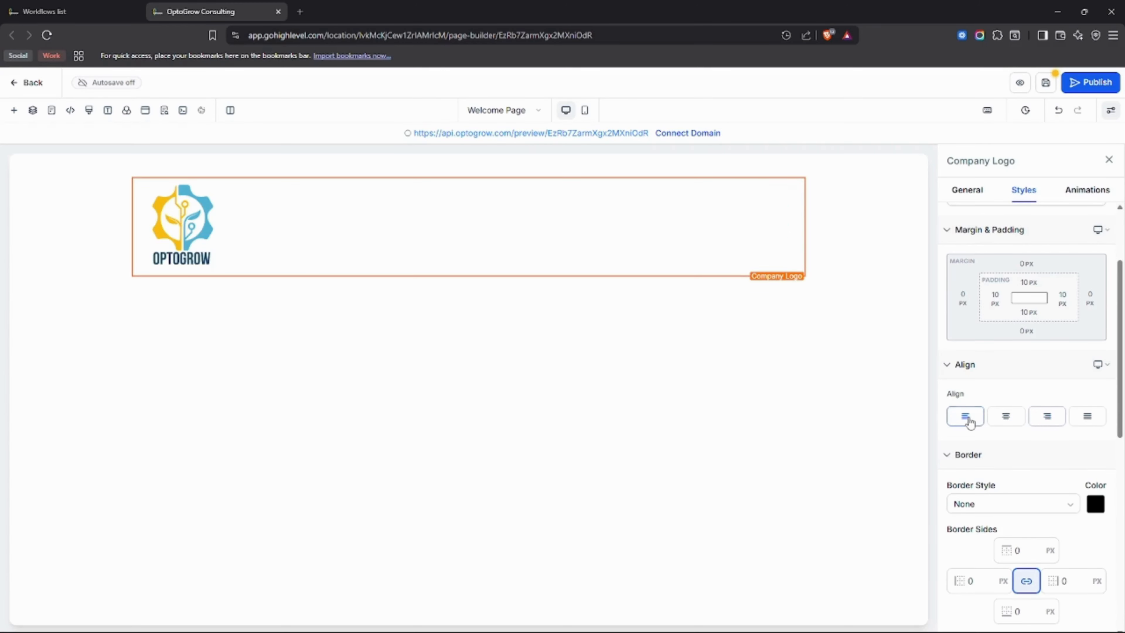
Examine the section's style options, including spacing, border styles, corner radius, shadow and visibility.
left_click(822, 215)
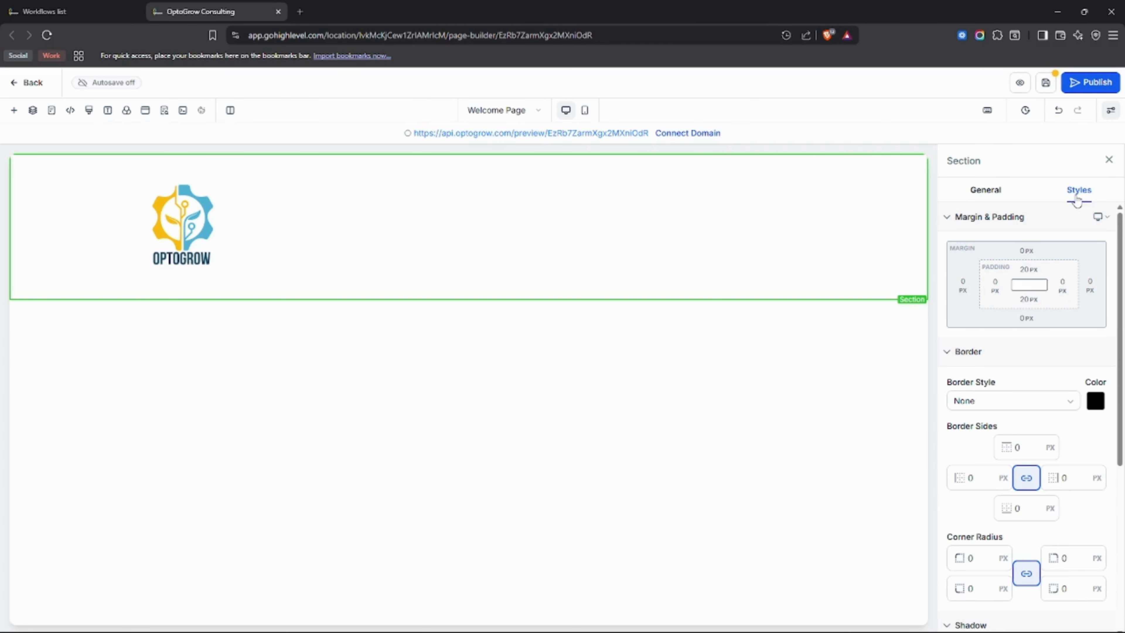
scroll(1034, 310, "down", 6)
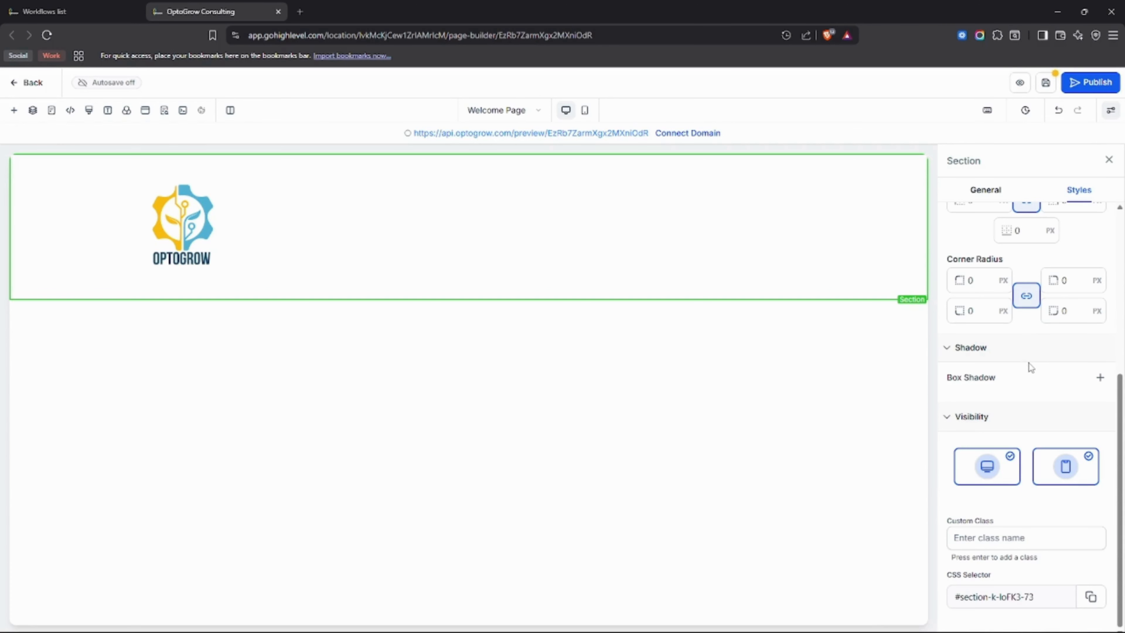
scroll(1045, 402, "up", 2)
scroll(1042, 542, "down", 2)
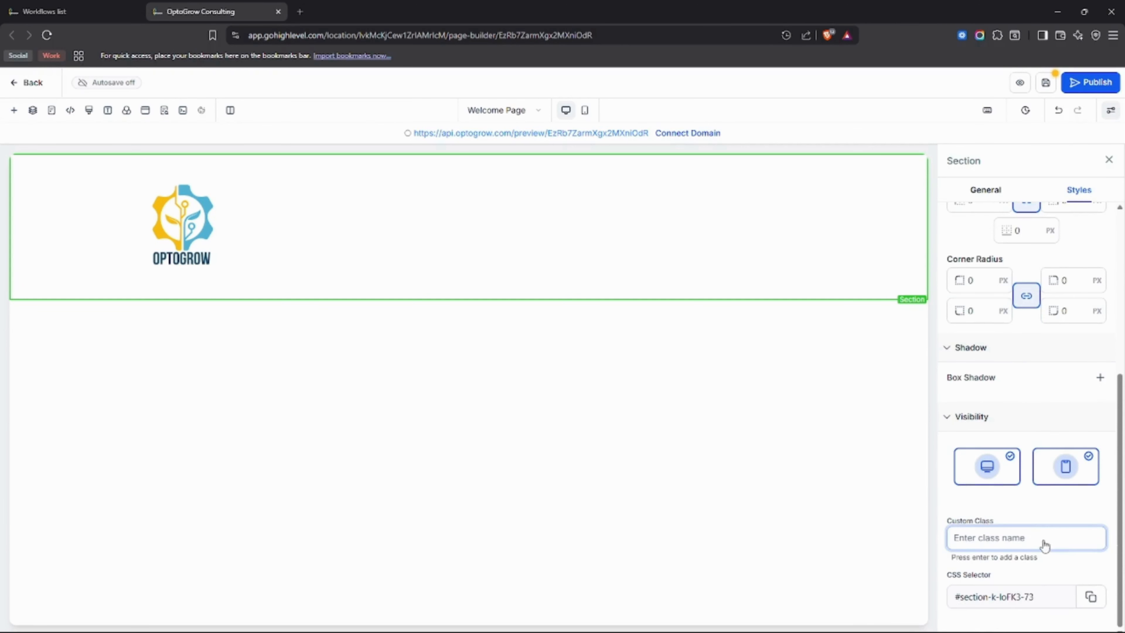
scroll(1028, 484, "up", 4)
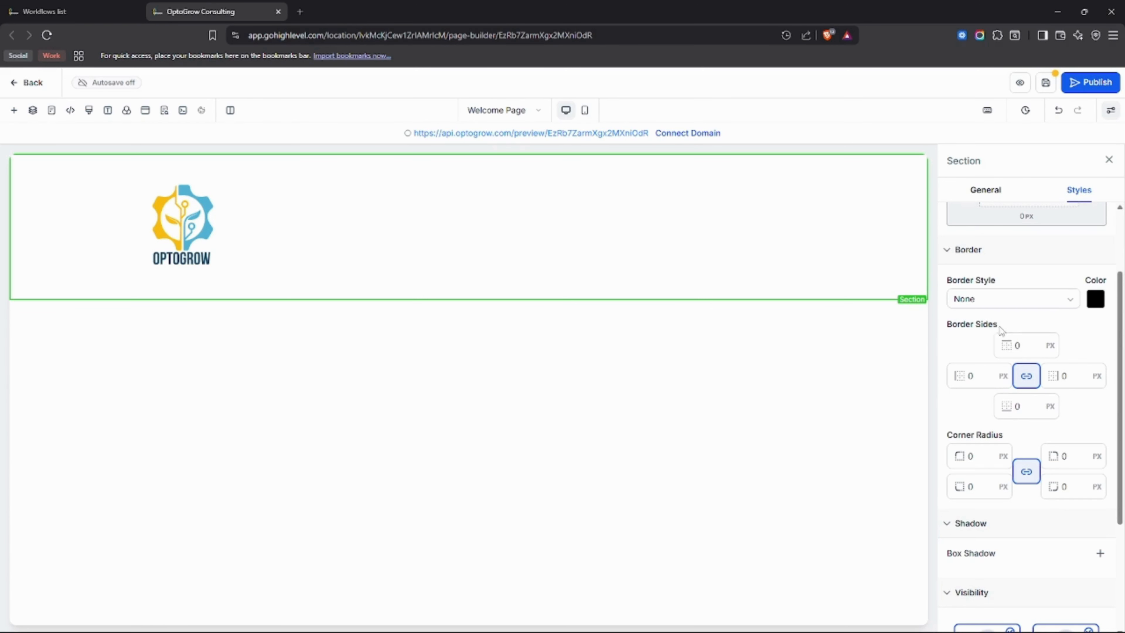
left_click(1018, 346)
scroll(1014, 376, "up", 2)
left_click(1009, 402)
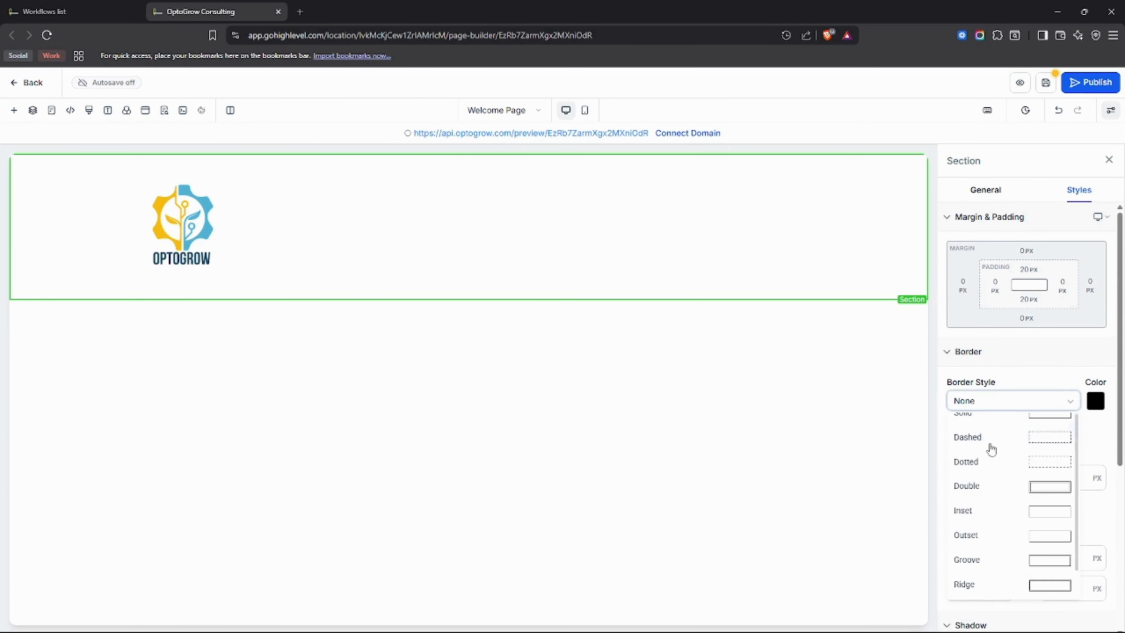
scroll(995, 469, "up", 1)
left_click(1017, 389)
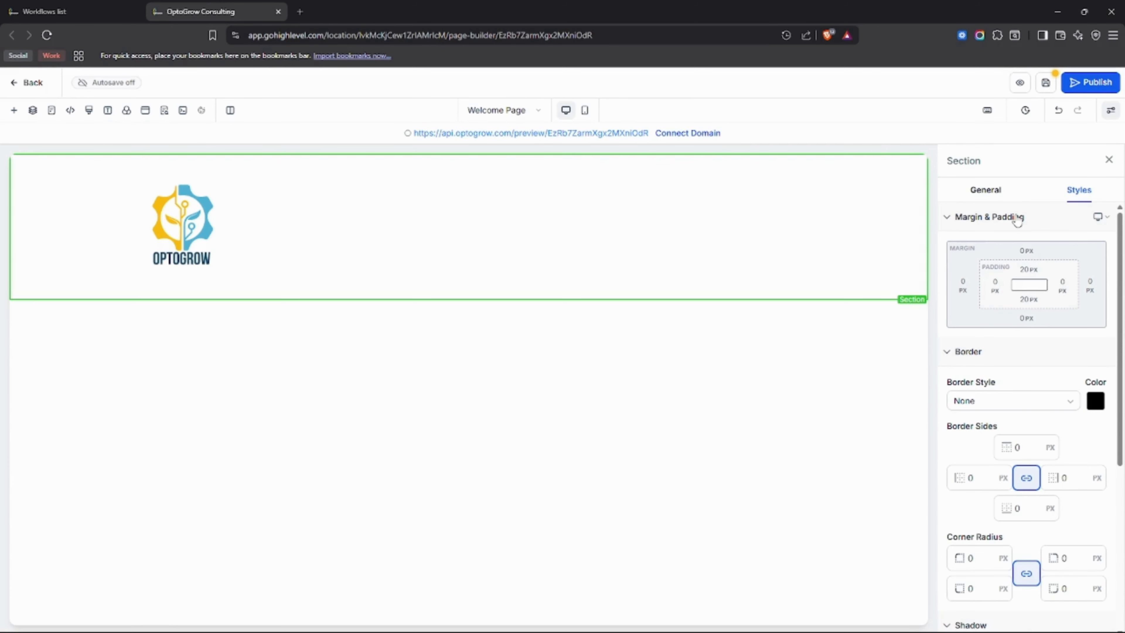
Create a custom color for the section background by sampling the blue #155eef of the Publish button.
left_click(993, 201)
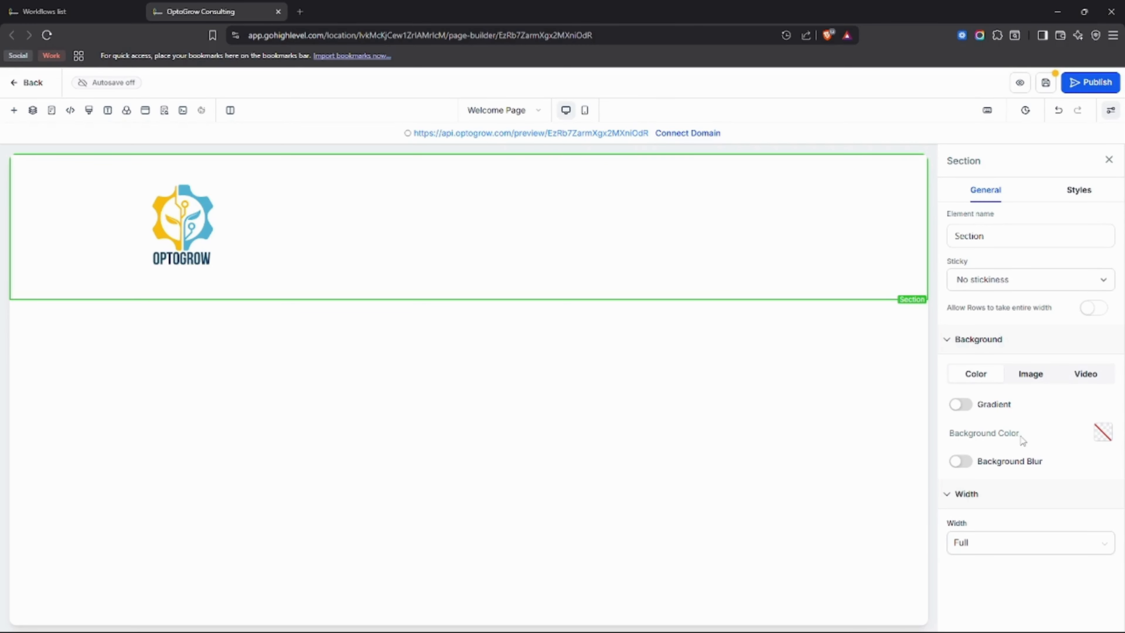
left_click(1103, 433)
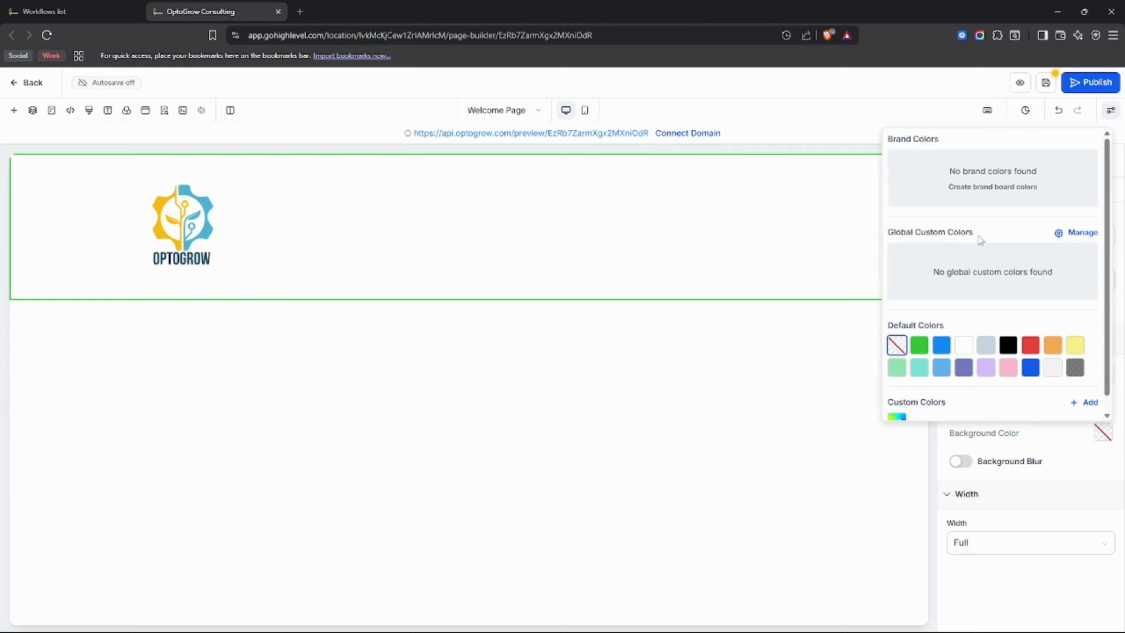
scroll(929, 319, "down", 1)
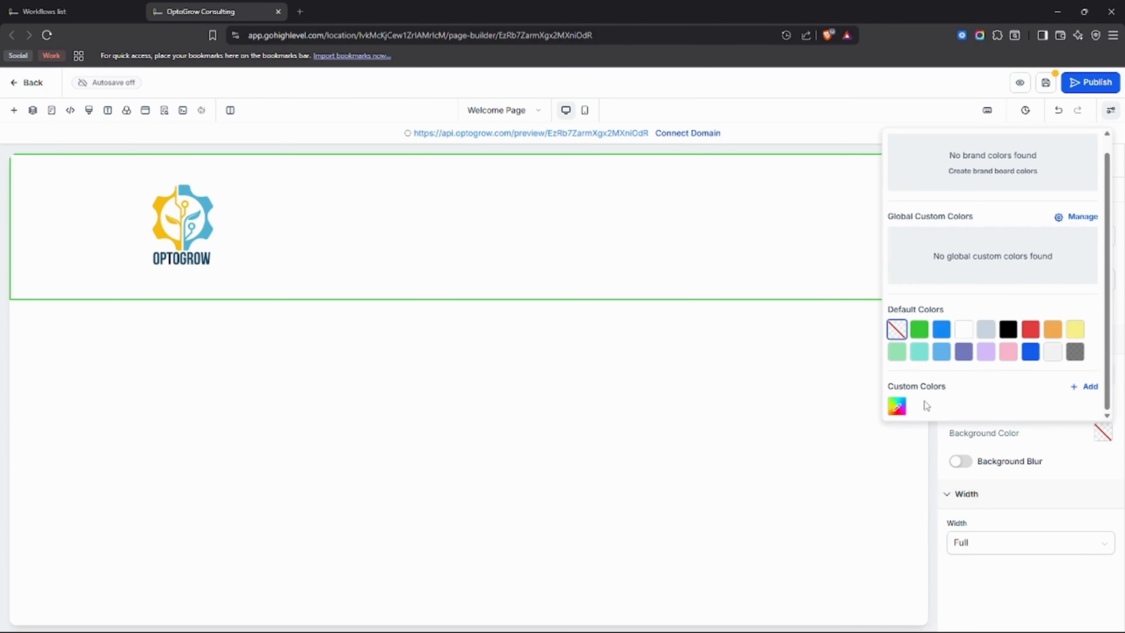
left_click(898, 407)
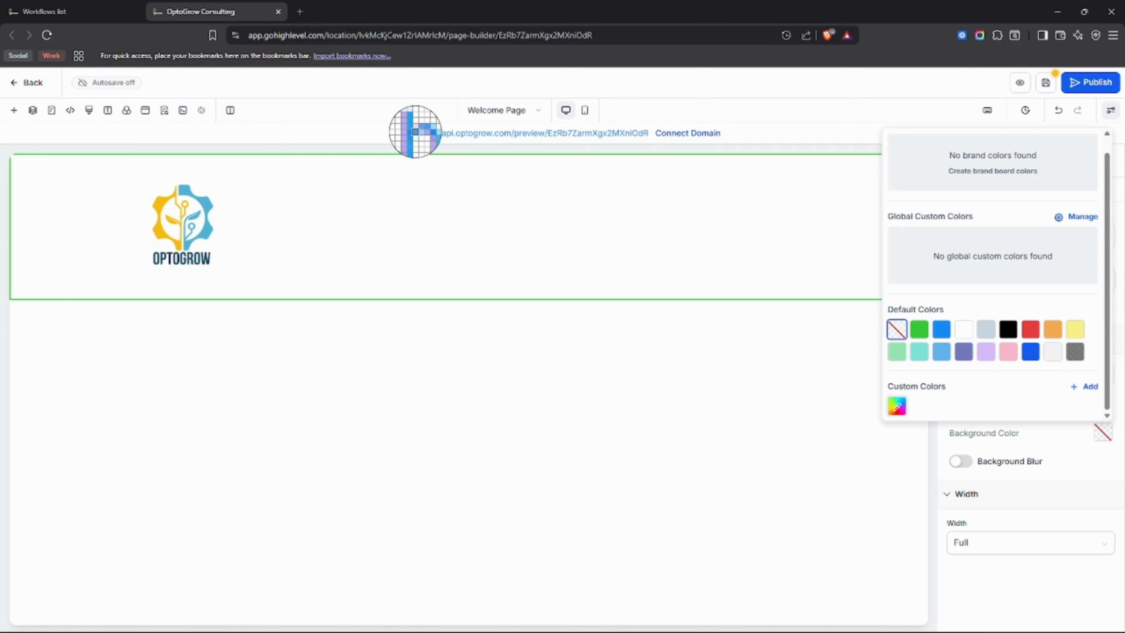
left_click(1082, 82)
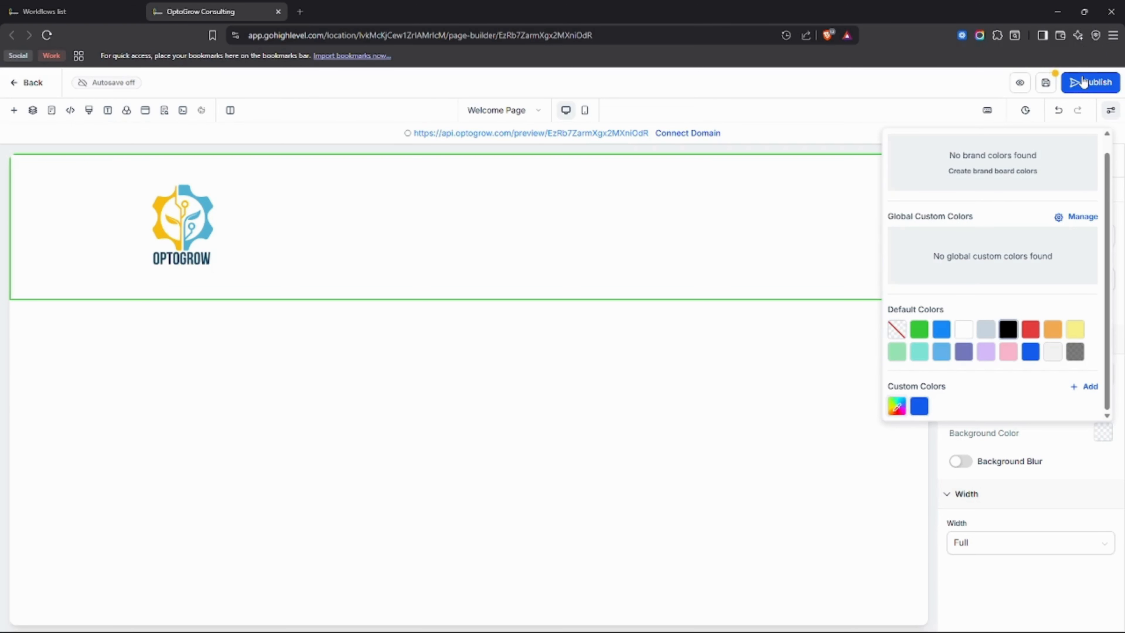
Change the sampled custom color to dark blue #273d6b, save it and apply it as the section's background color.
left_click(914, 416)
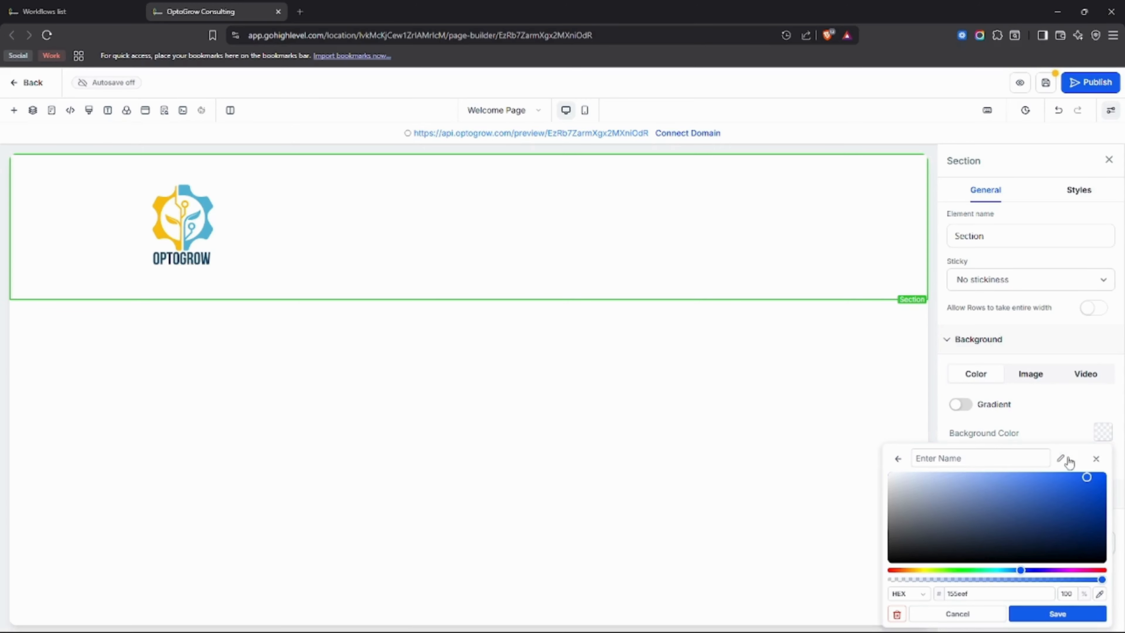
left_click(982, 460)
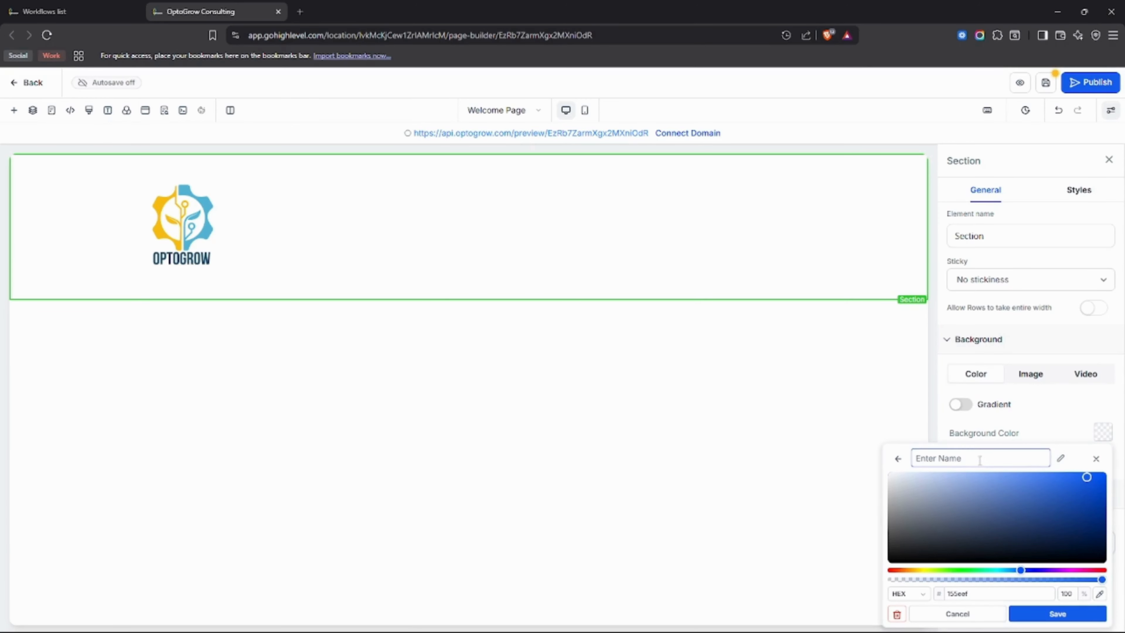
left_click_drag(1066, 502, 1030, 530)
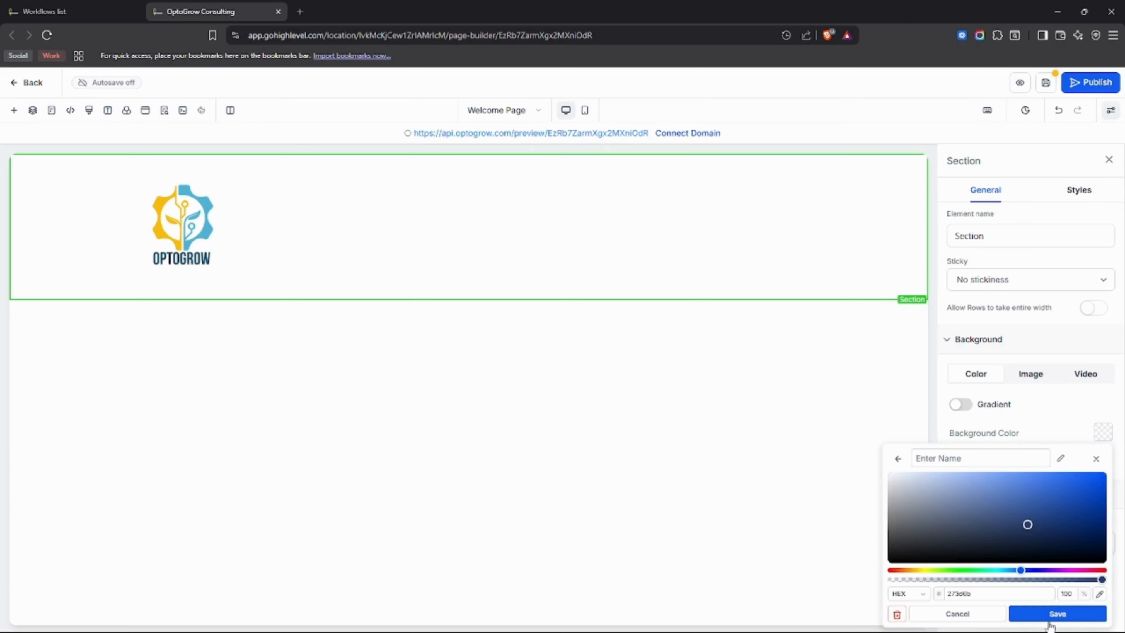
left_click(1055, 614)
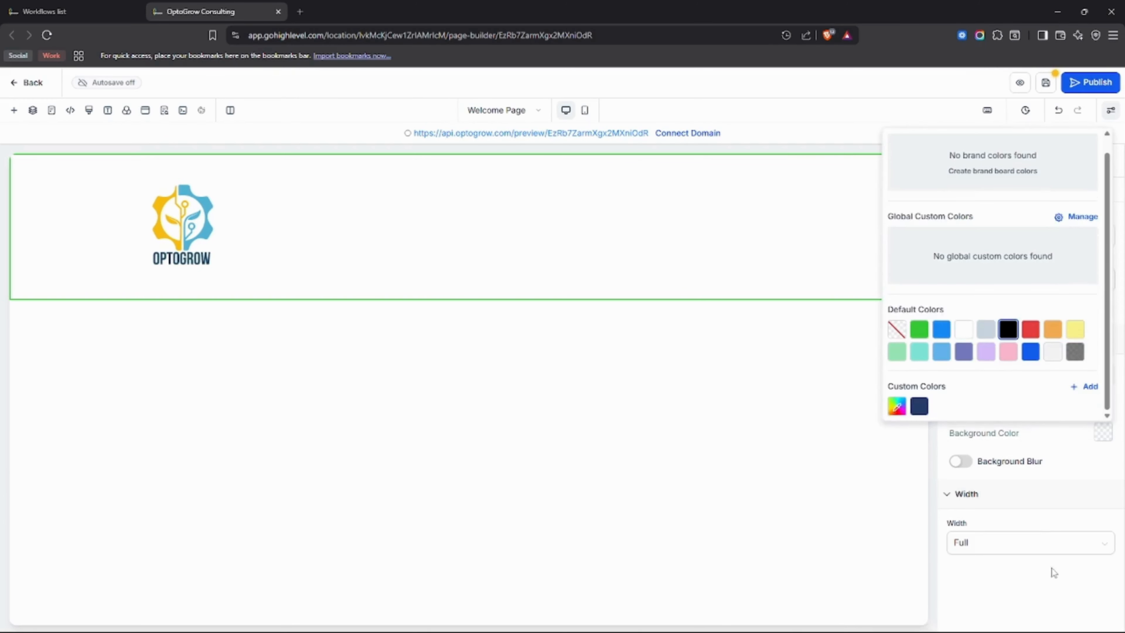
left_click(924, 407)
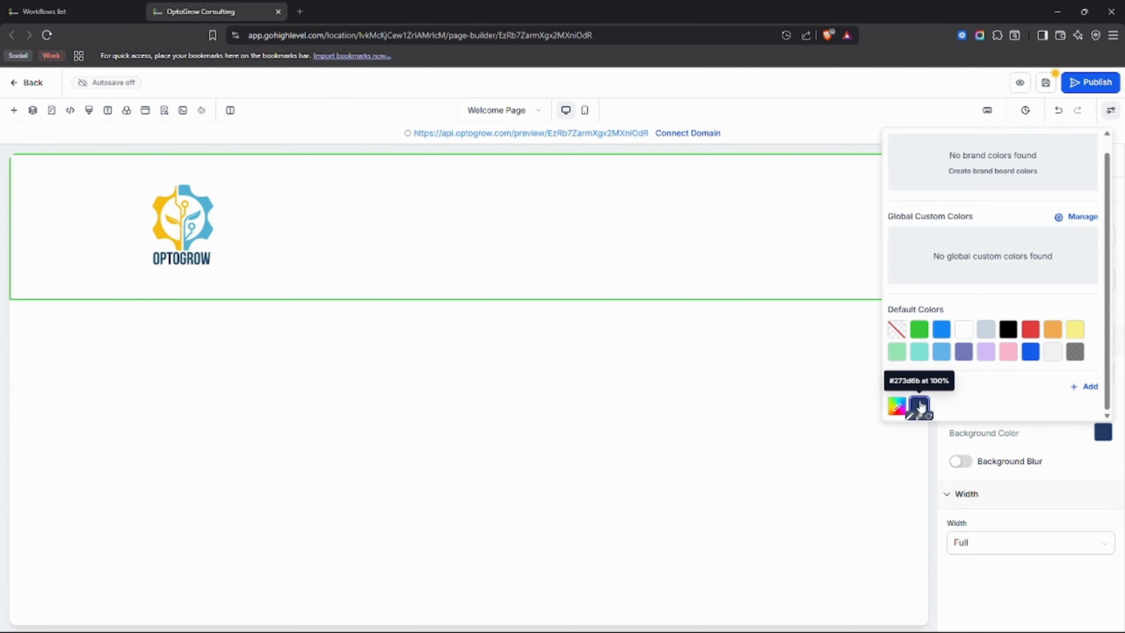
Create a dark navy custom color #152a4f and apply it as the background of the column holding the logo.
left_click(1043, 441)
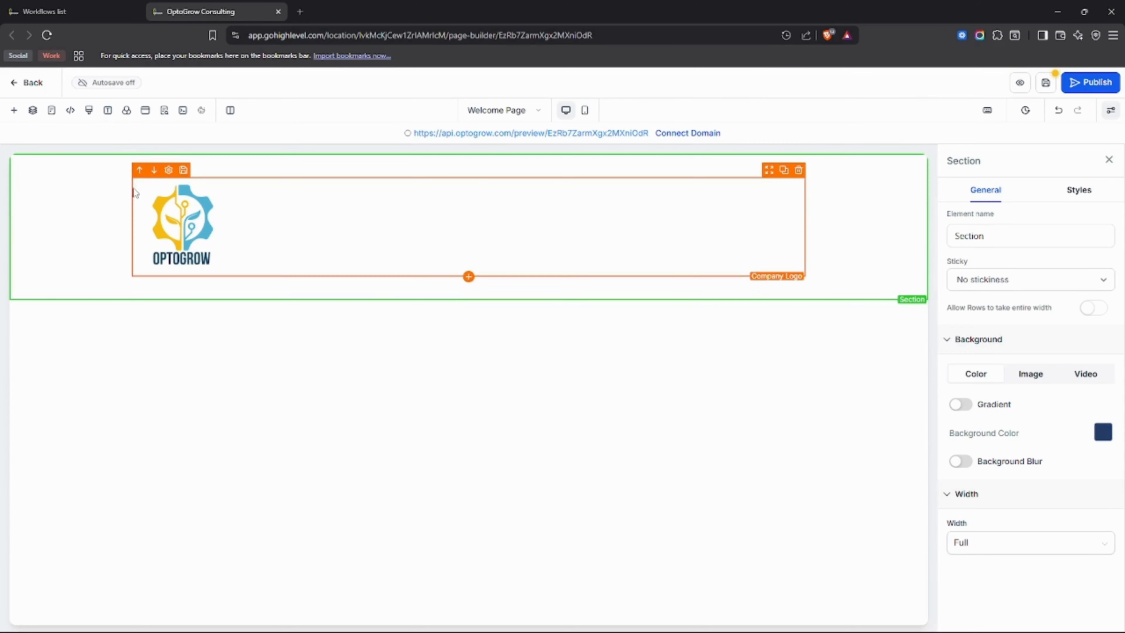
left_click(250, 180)
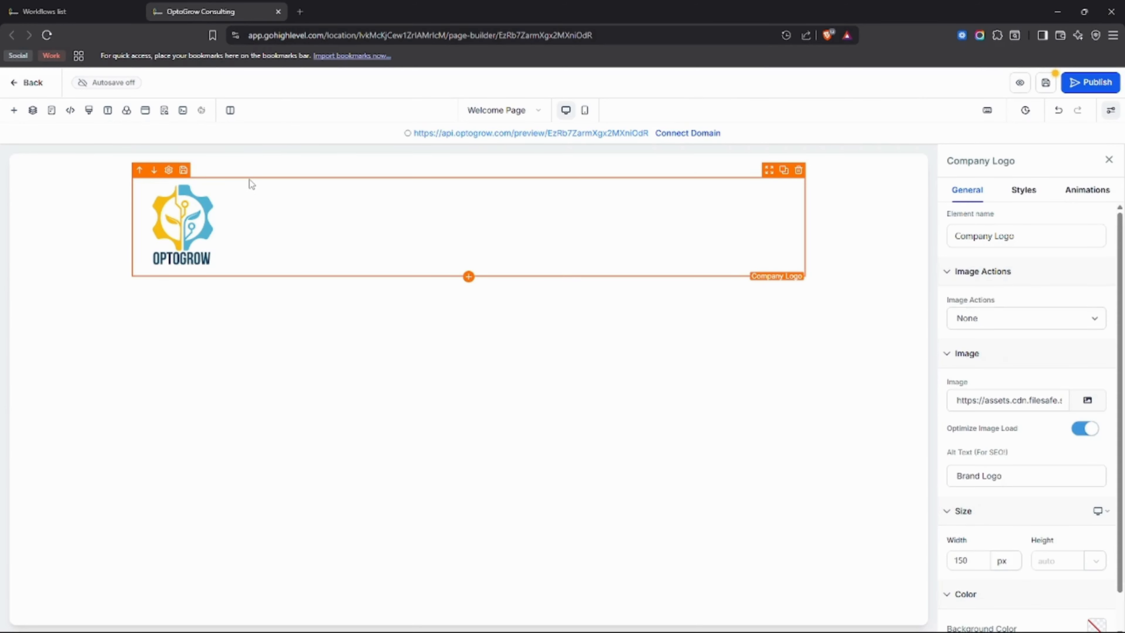
left_click(623, 178)
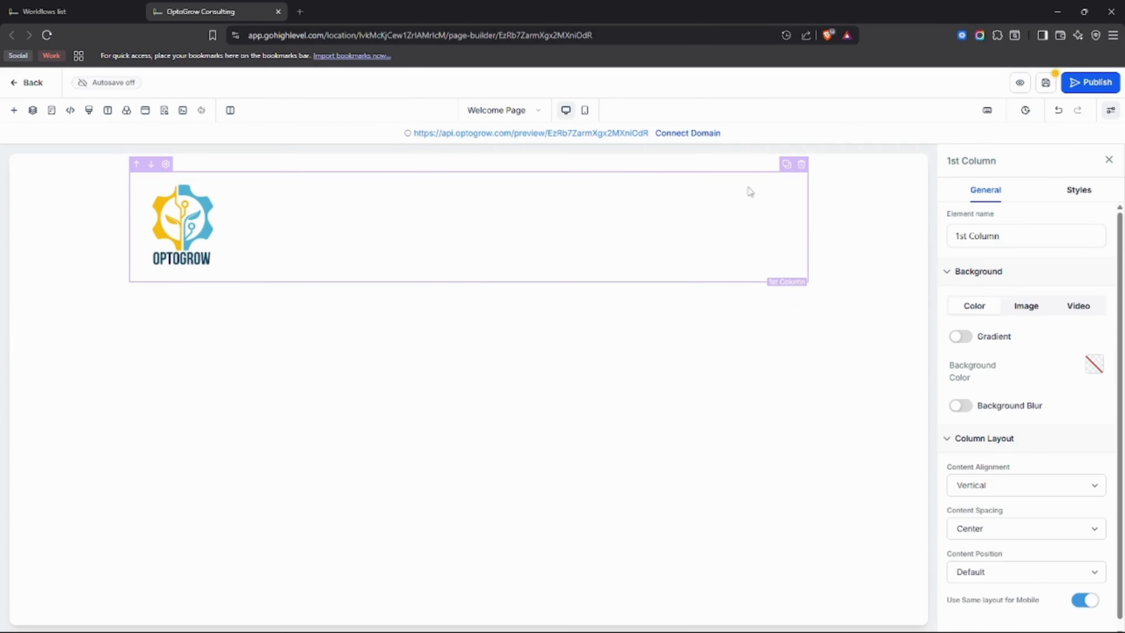
left_click(1092, 366)
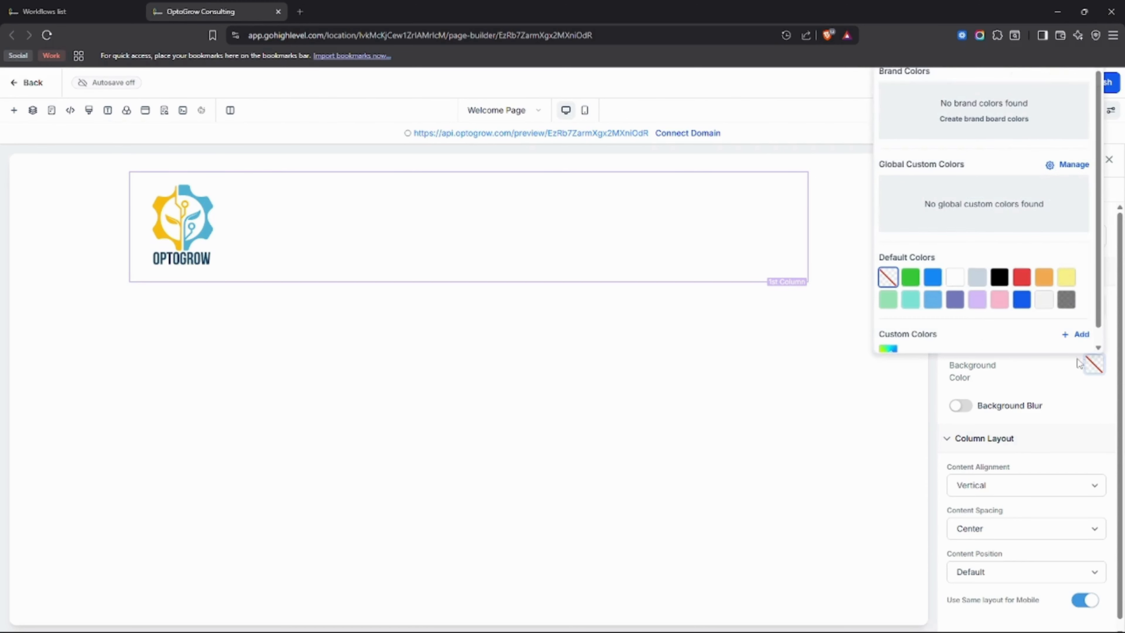
scroll(942, 310, "down", 1)
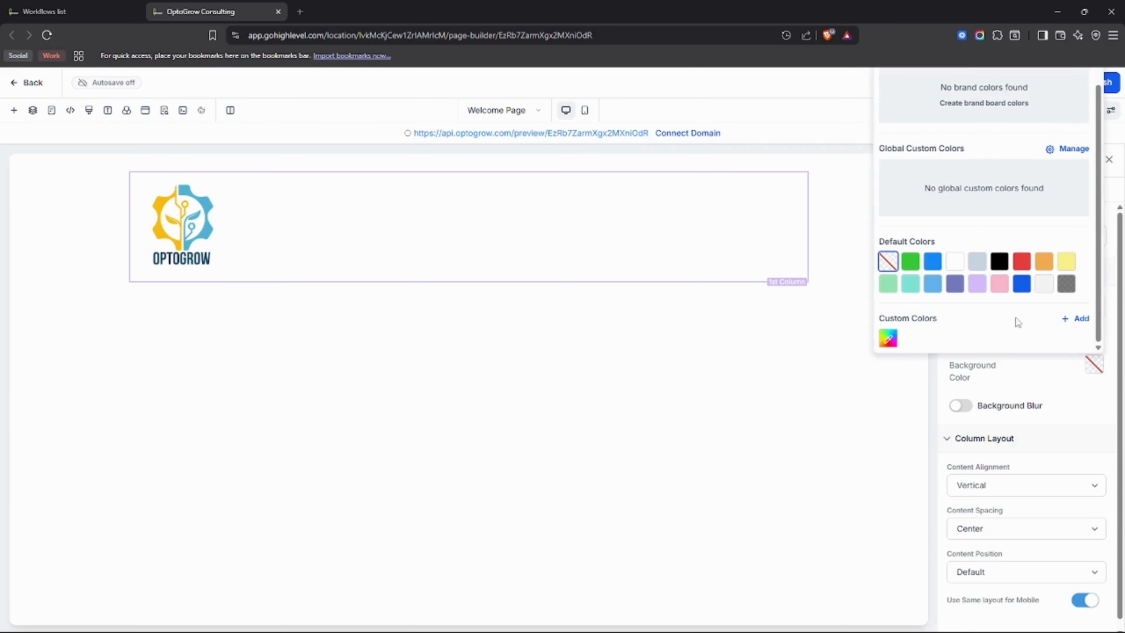
scroll(1023, 332, "up", 1)
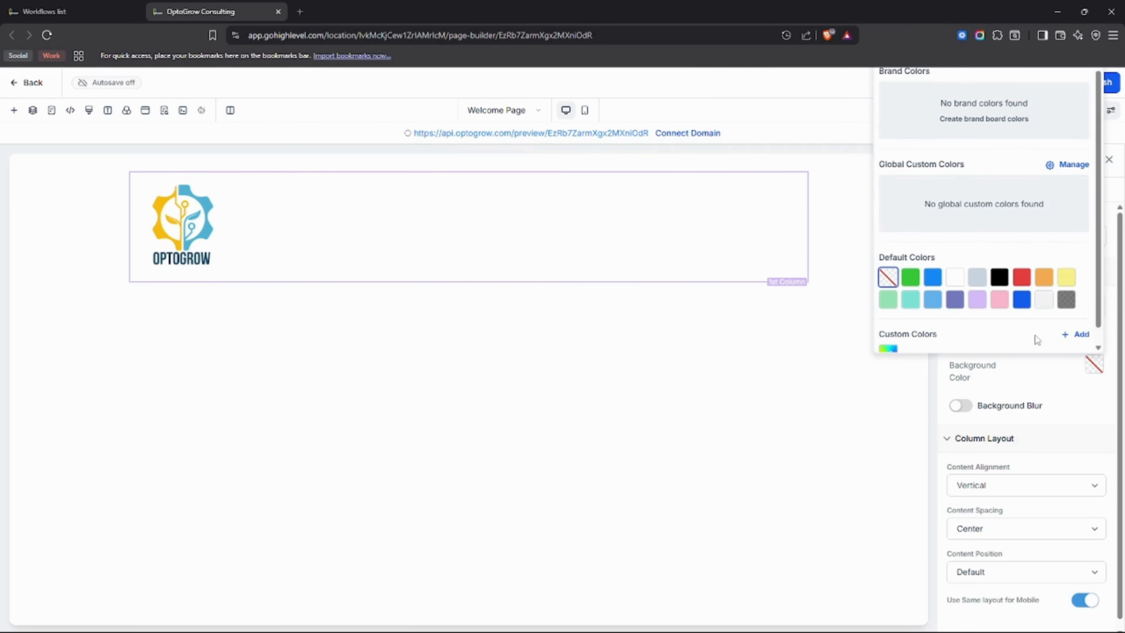
scroll(1035, 337, "down", 1)
left_click(1076, 319)
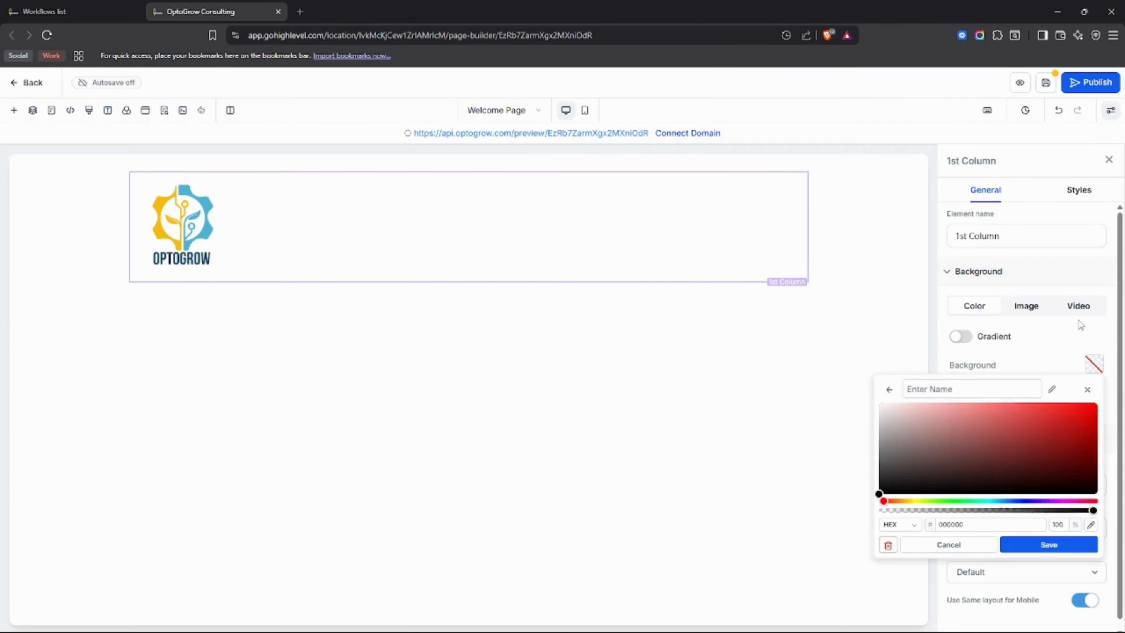
left_click(1013, 504)
left_click(1038, 469)
left_click(1033, 547)
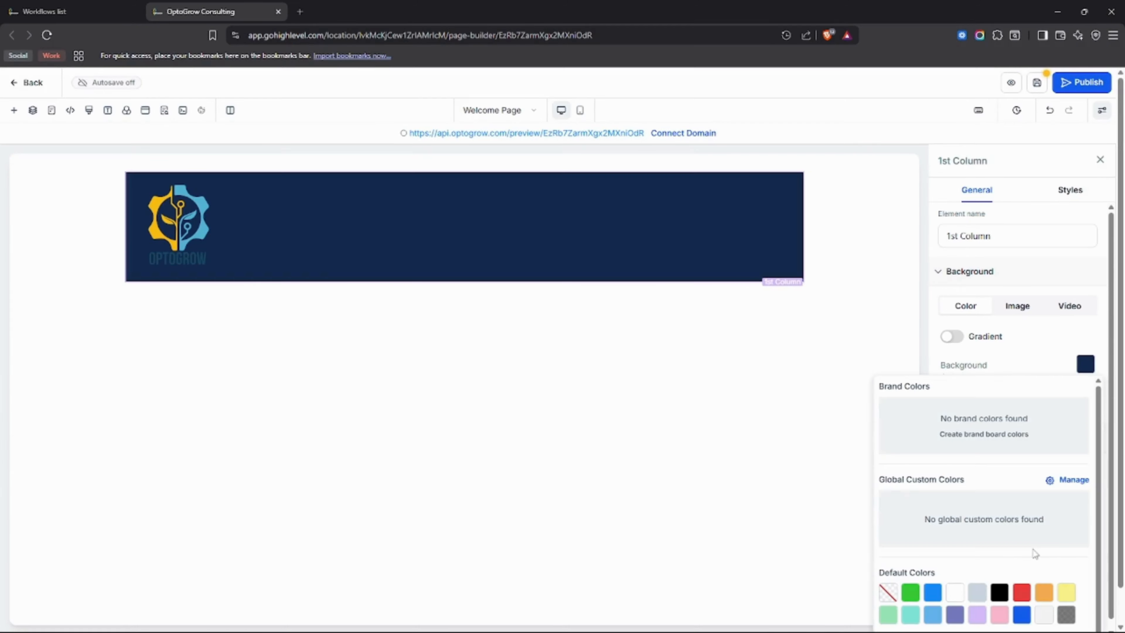
left_click(1084, 367)
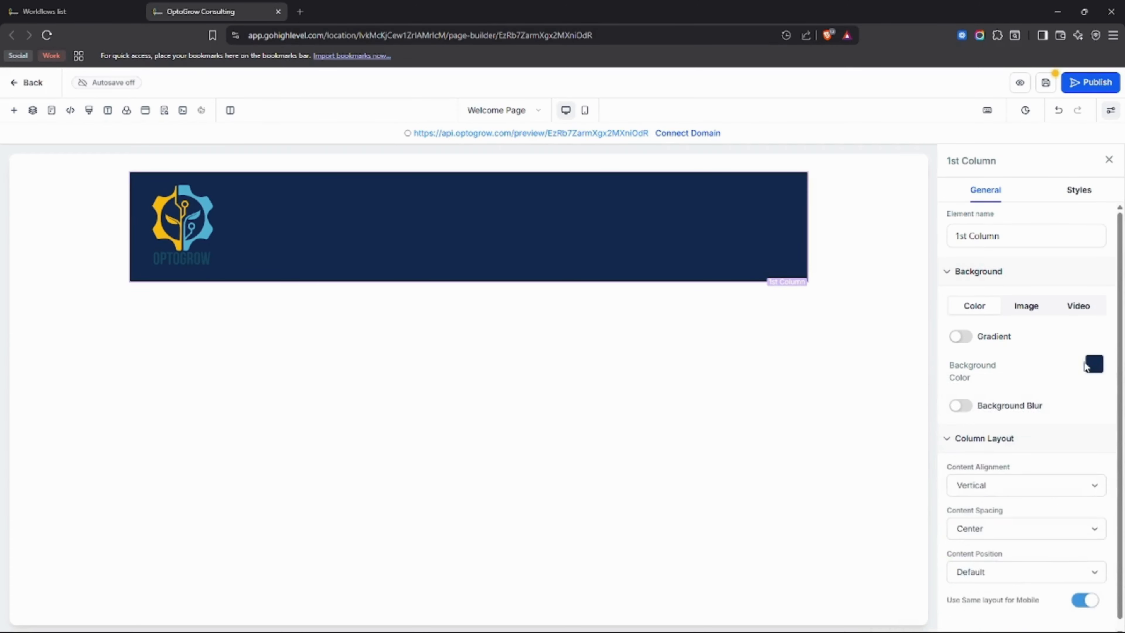
Add a light gray custom color #d9dbdb and apply it as the logo column's background color.
left_click(1093, 364)
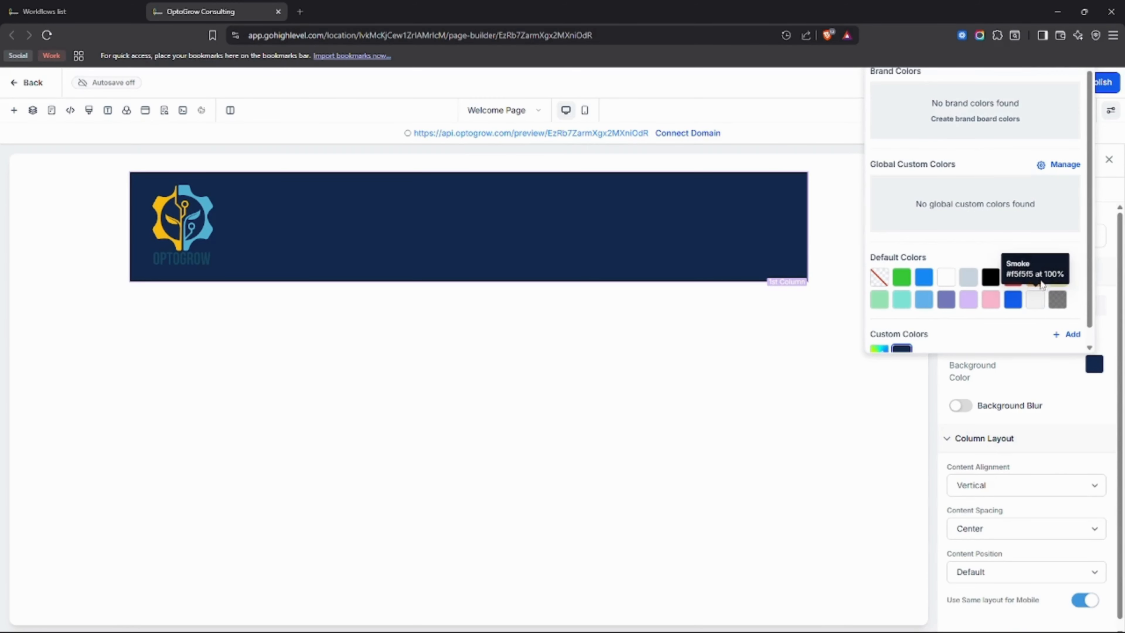
left_click(1063, 335)
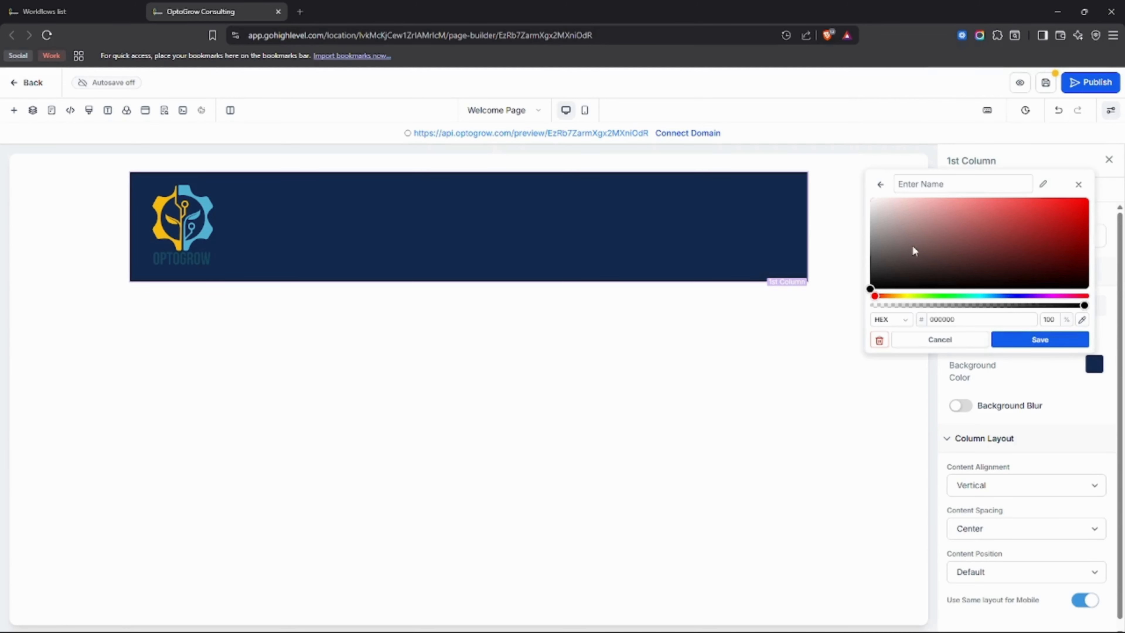
left_click_drag(914, 251, 868, 217)
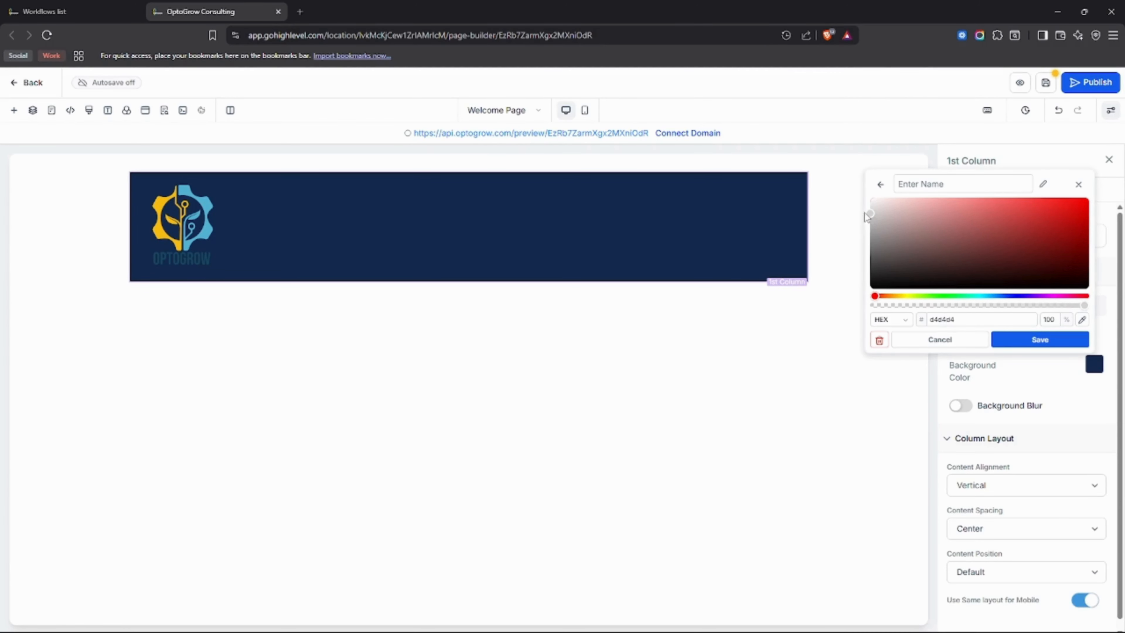
left_click(982, 295)
left_click(911, 212)
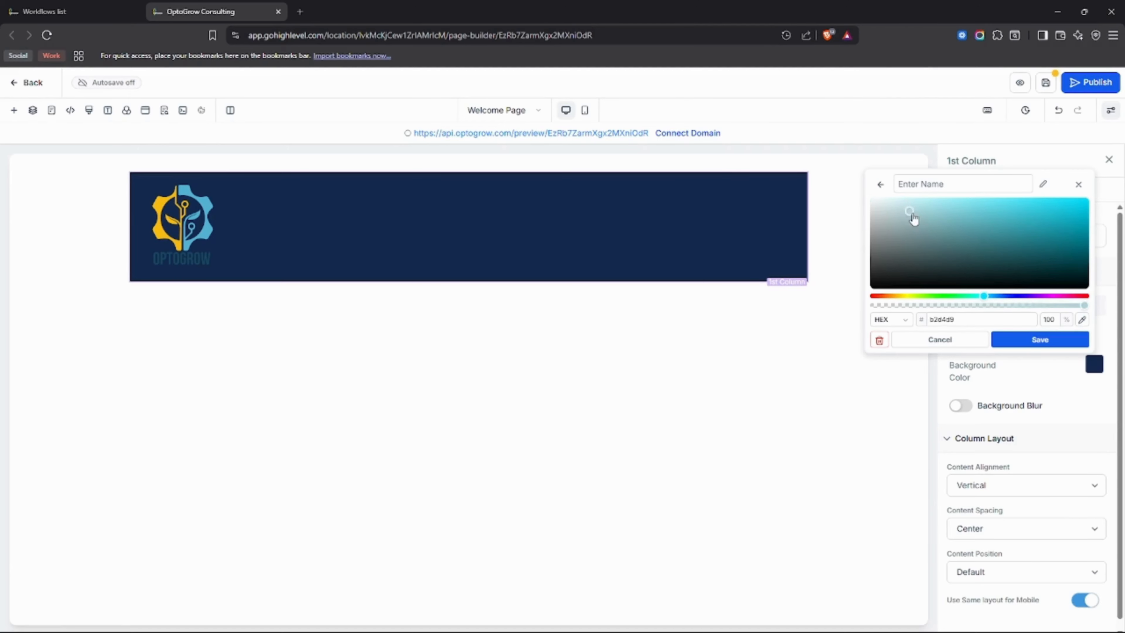
left_click_drag(913, 217, 873, 210)
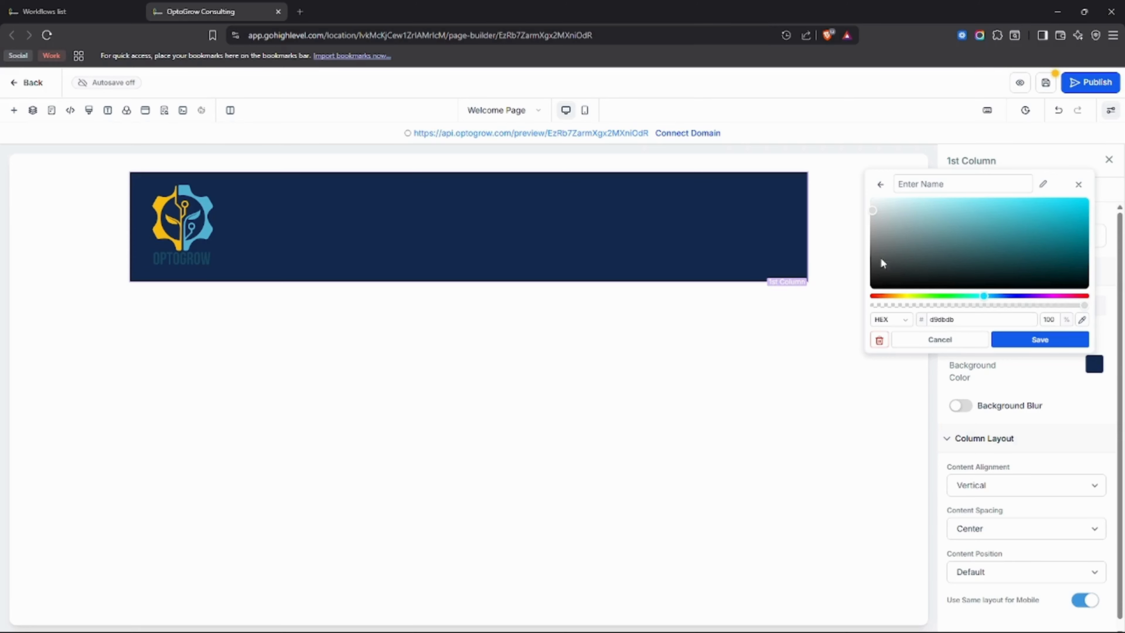
left_click(1018, 340)
left_click(575, 349)
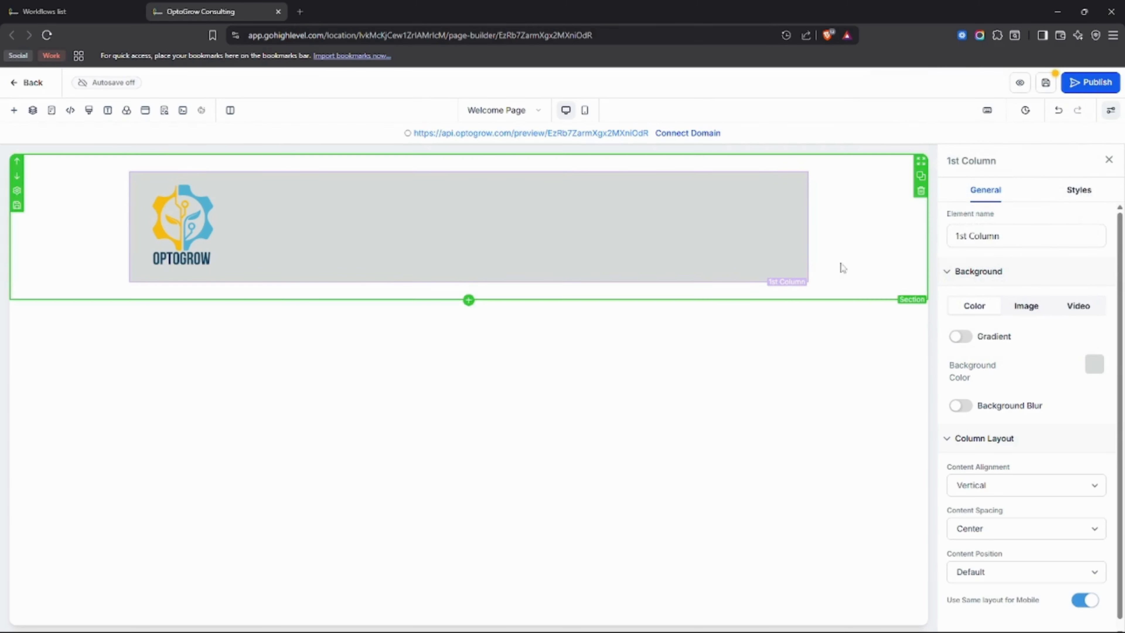
Set the header section's background to the saved dark navy custom color #152a4f.
left_click(858, 234)
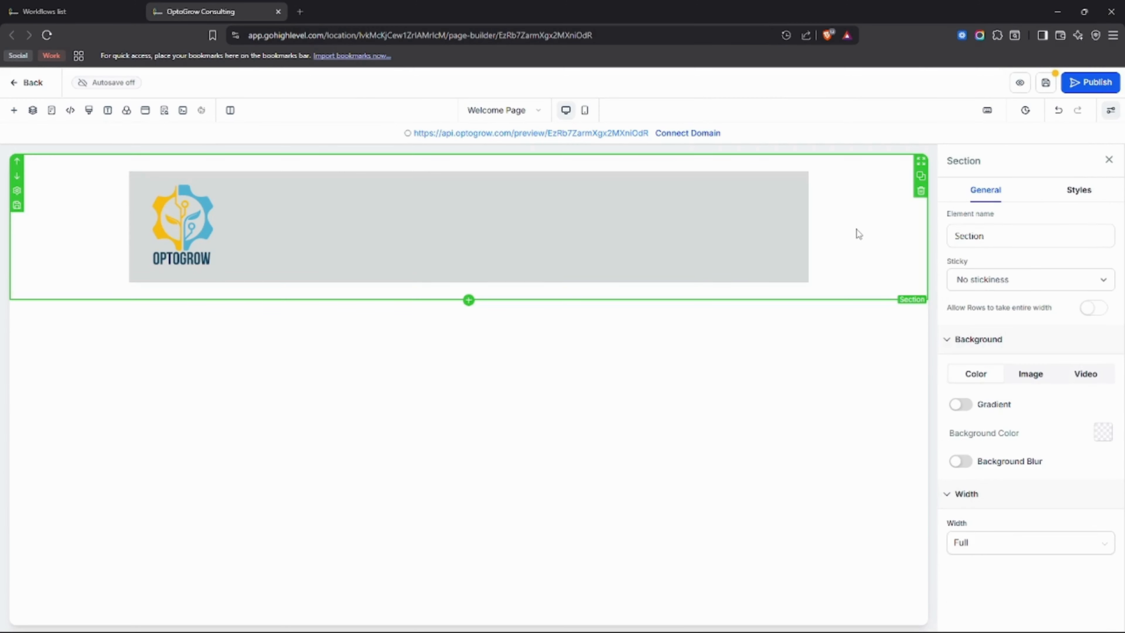
left_click(1103, 432)
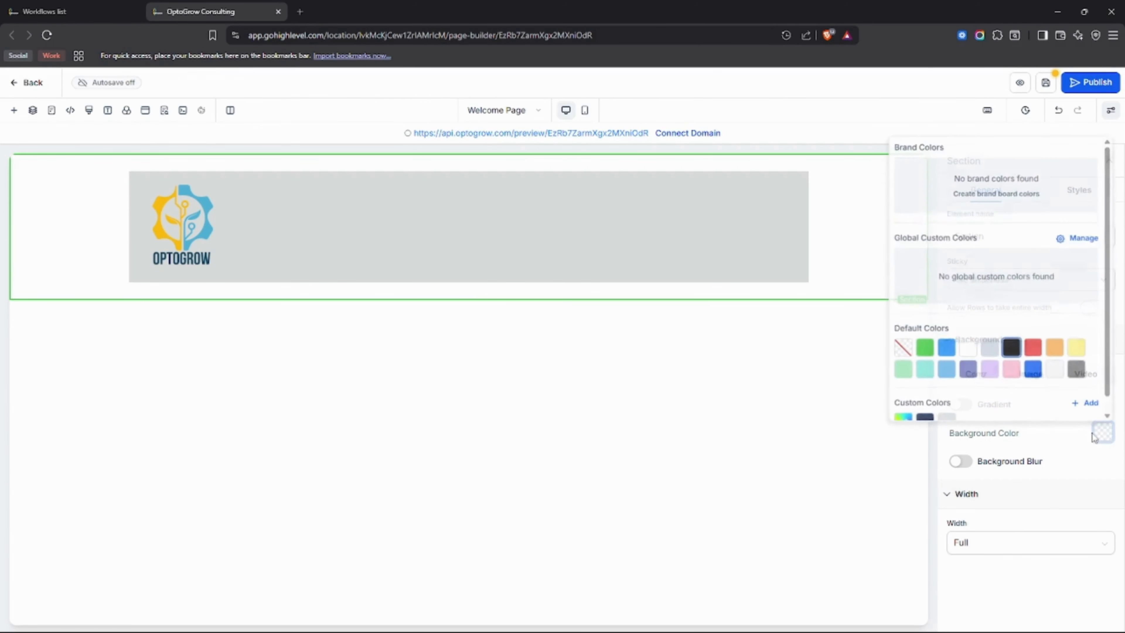
scroll(959, 414, "down", 1)
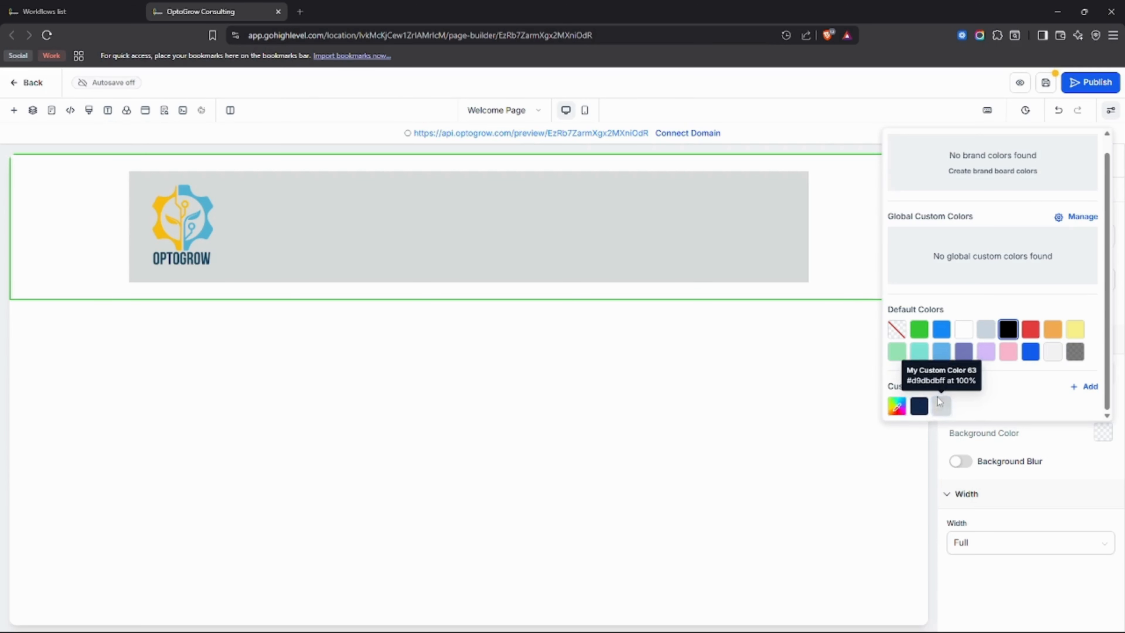
mouse_move(938, 416)
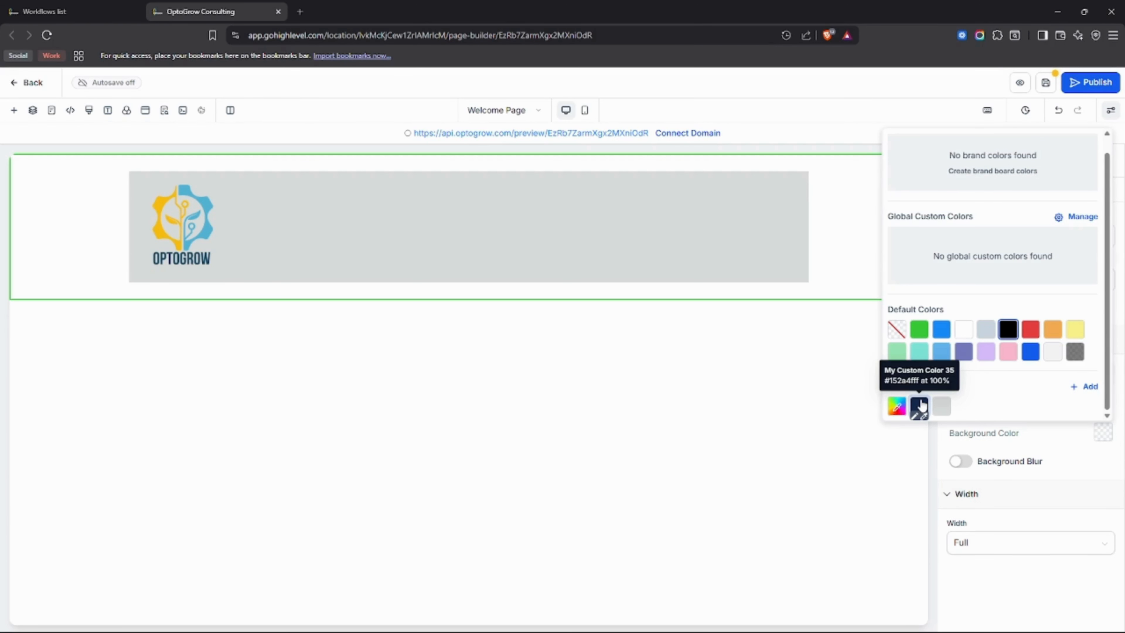
left_click(920, 405)
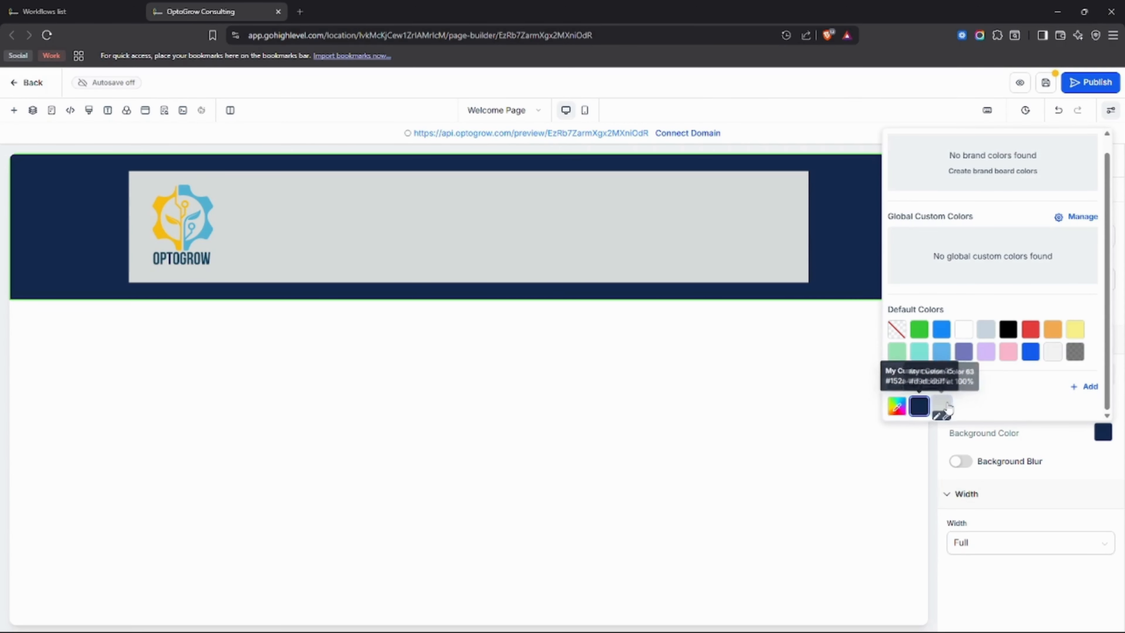
left_click(1034, 434)
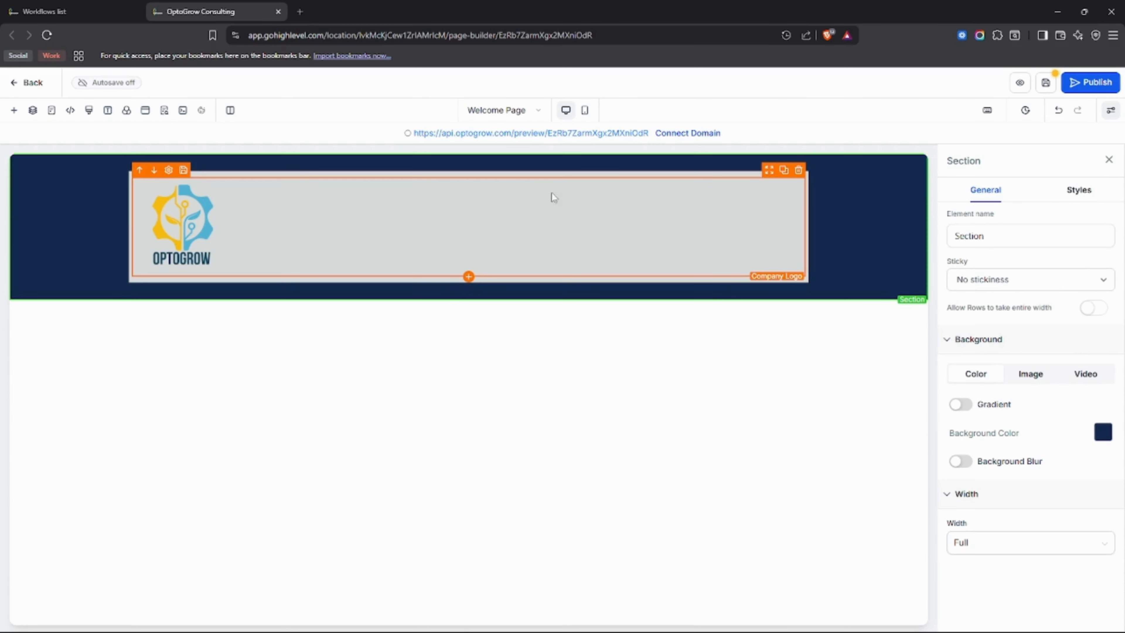
Lighten the logo column's gray custom background color to #f2f2f2 and save it.
left_click(566, 173)
left_click(1103, 364)
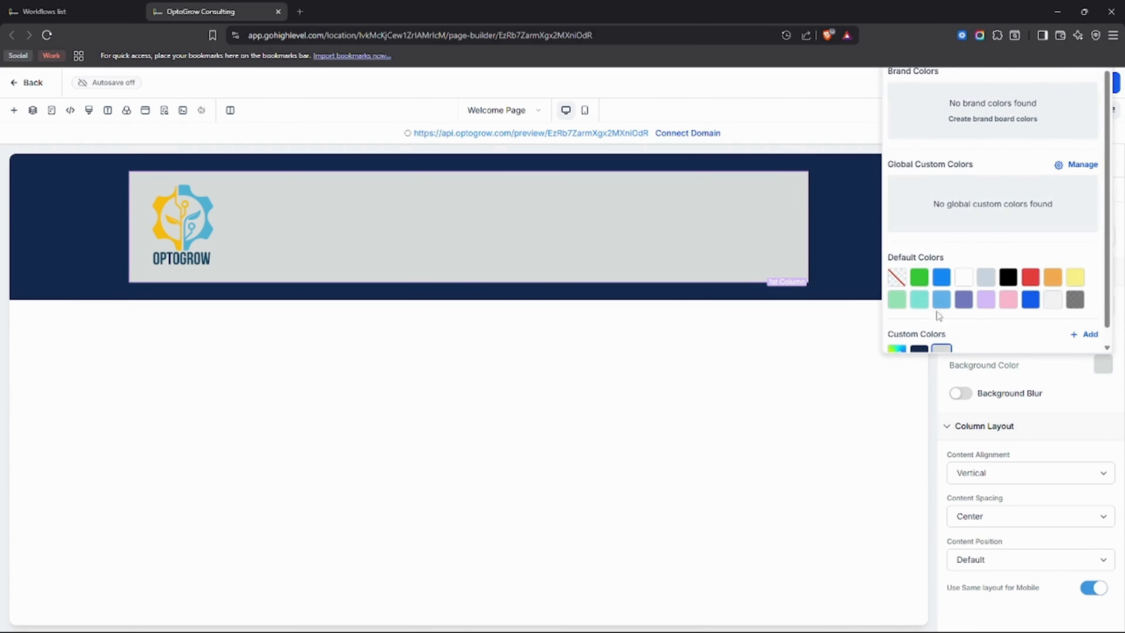
scroll(966, 350, "down", 1)
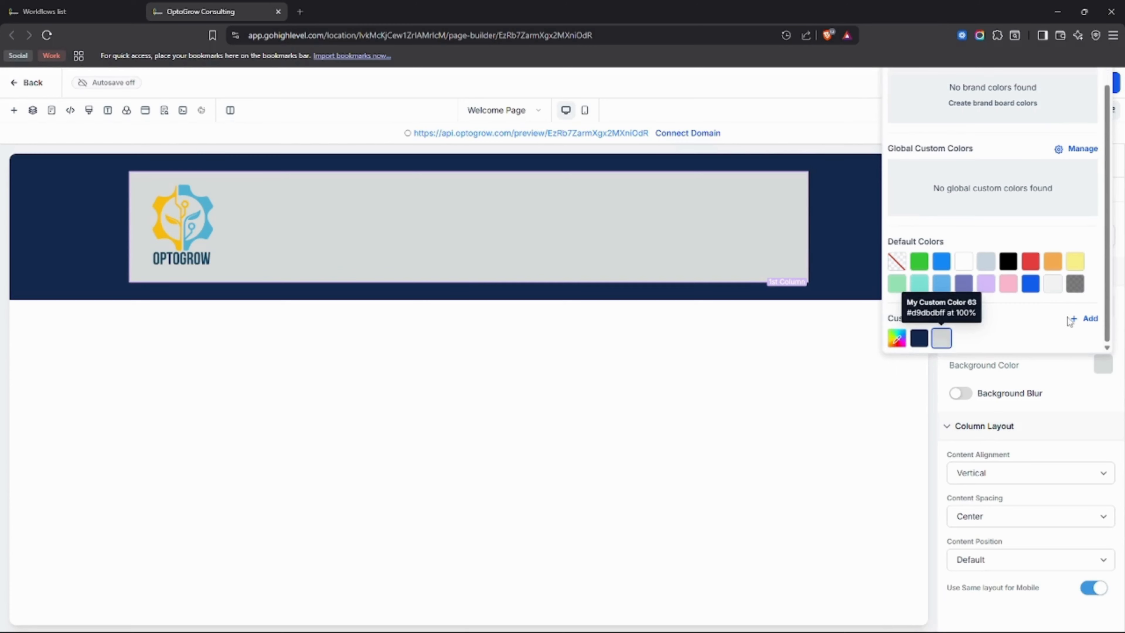
left_click(940, 350)
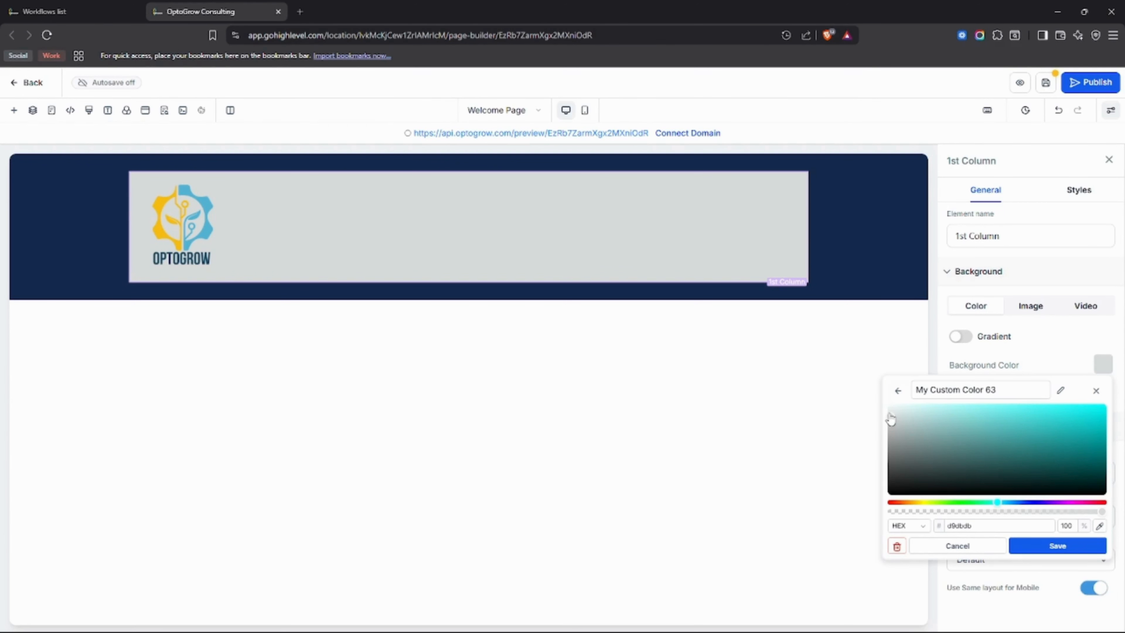
left_click_drag(891, 421, 887, 415)
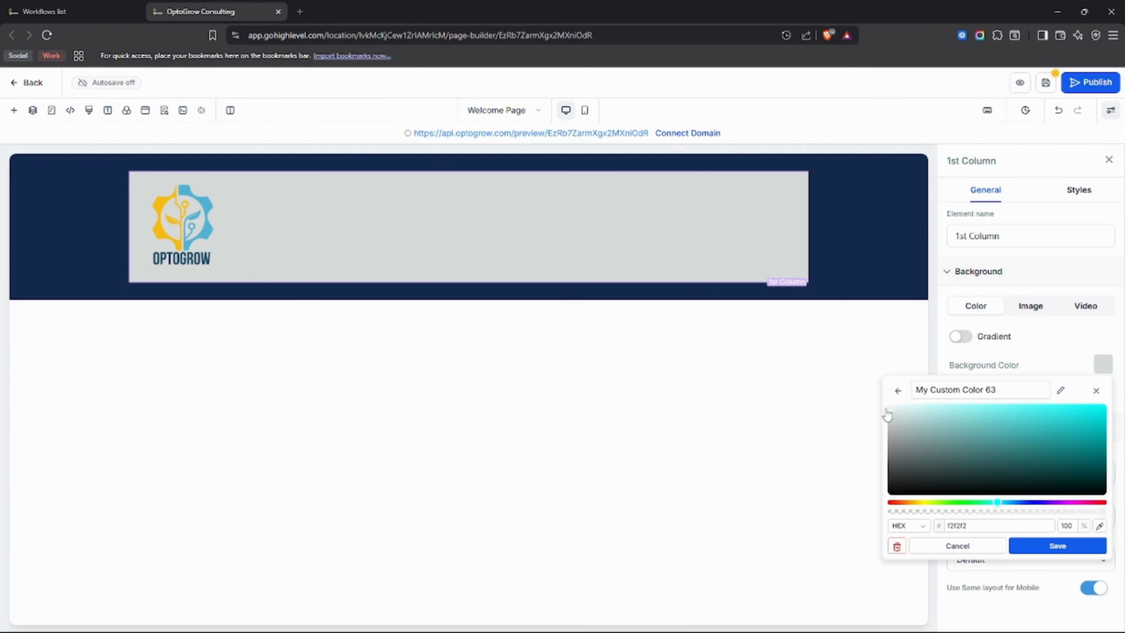
left_click(1024, 546)
Change the header section's navy custom background color to the lighter blue #274170 and save it.
left_click(861, 294)
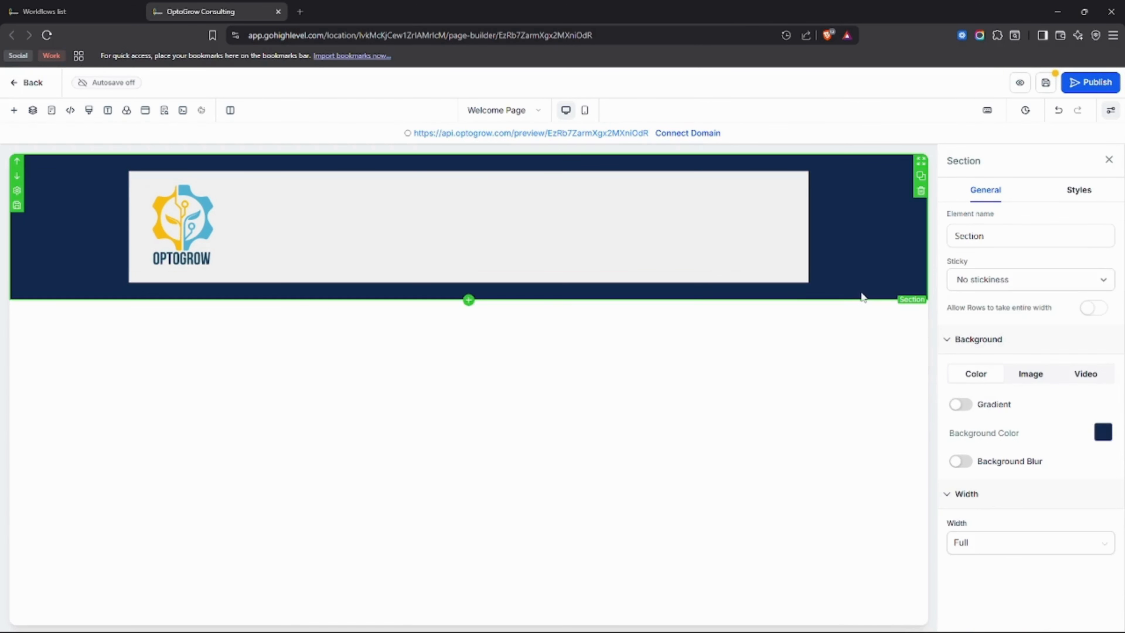
left_click(1101, 432)
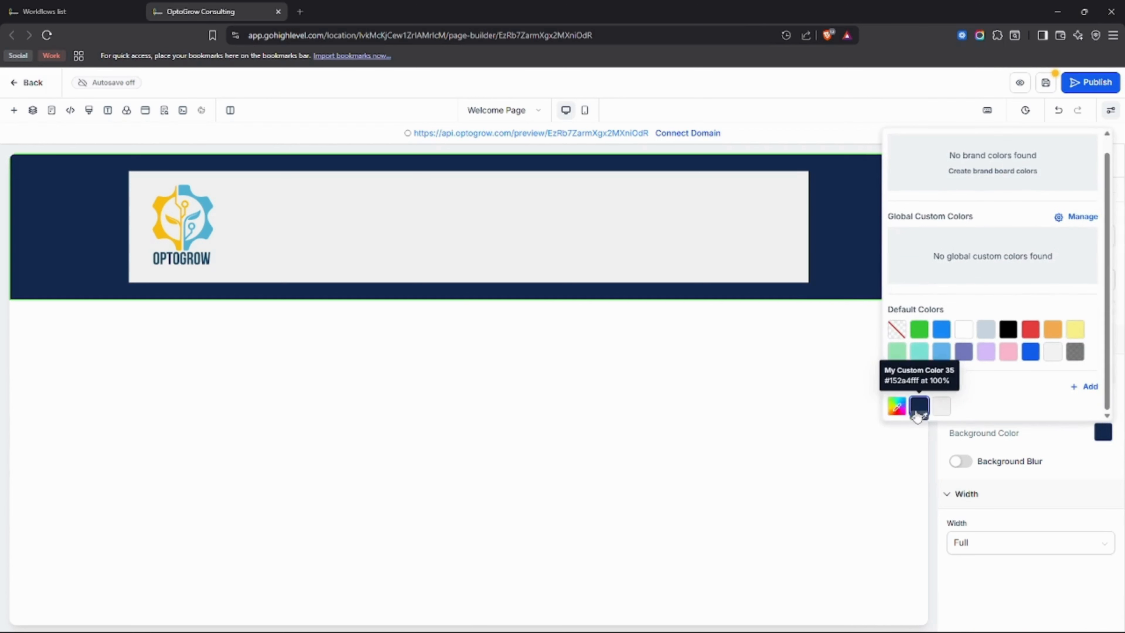
left_click(915, 407)
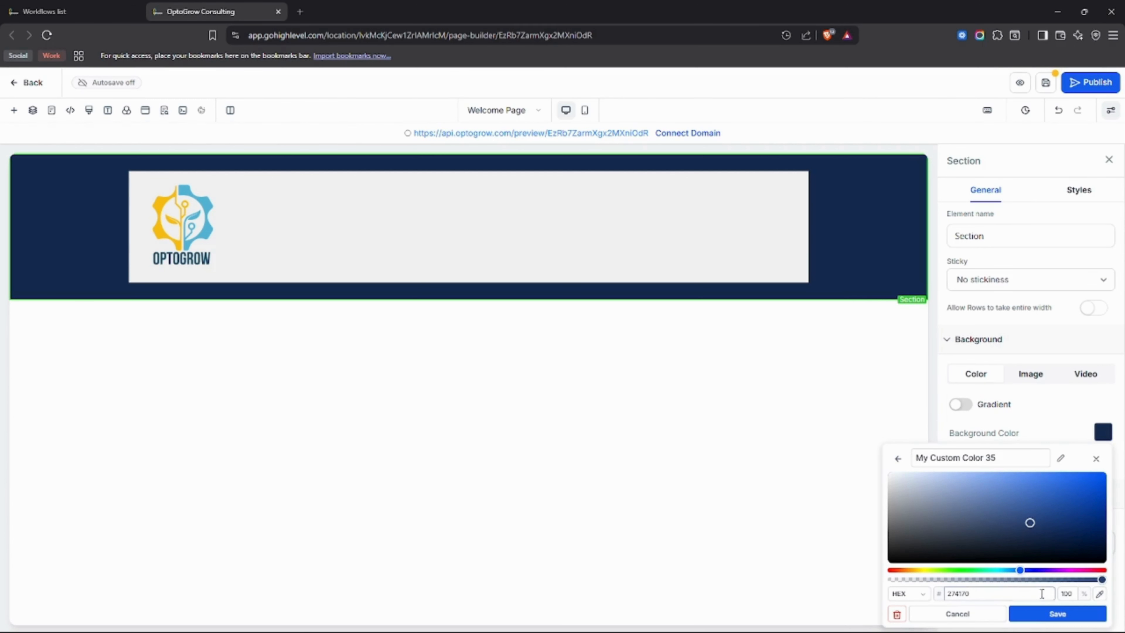
left_click(1050, 612)
left_click(793, 335)
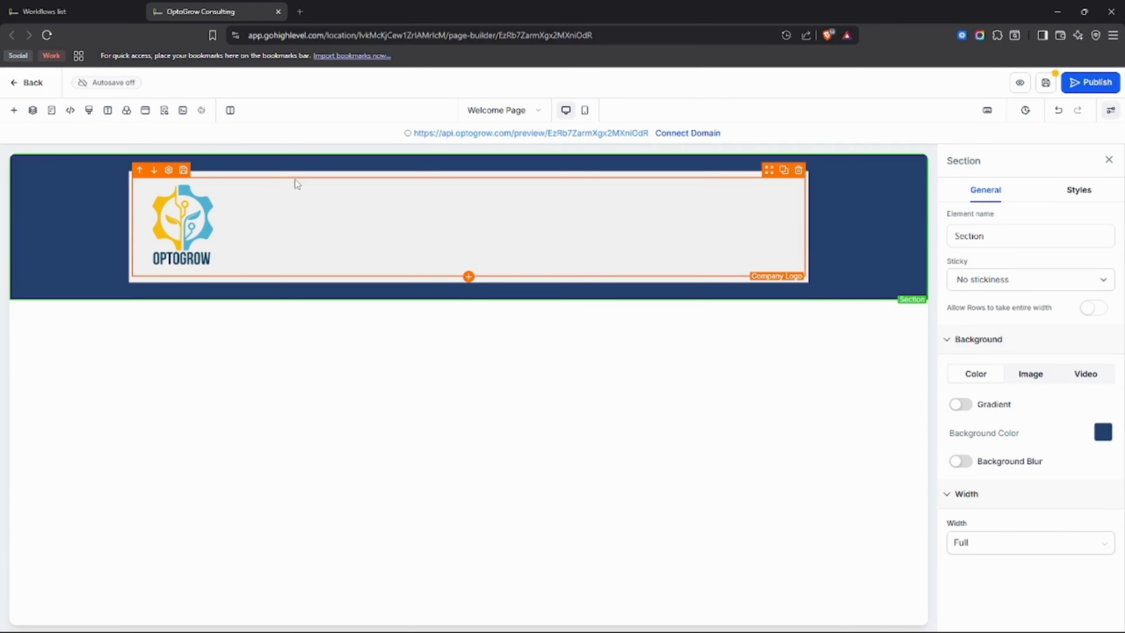
Reduce the header section's top padding to 5 px.
left_click(310, 173)
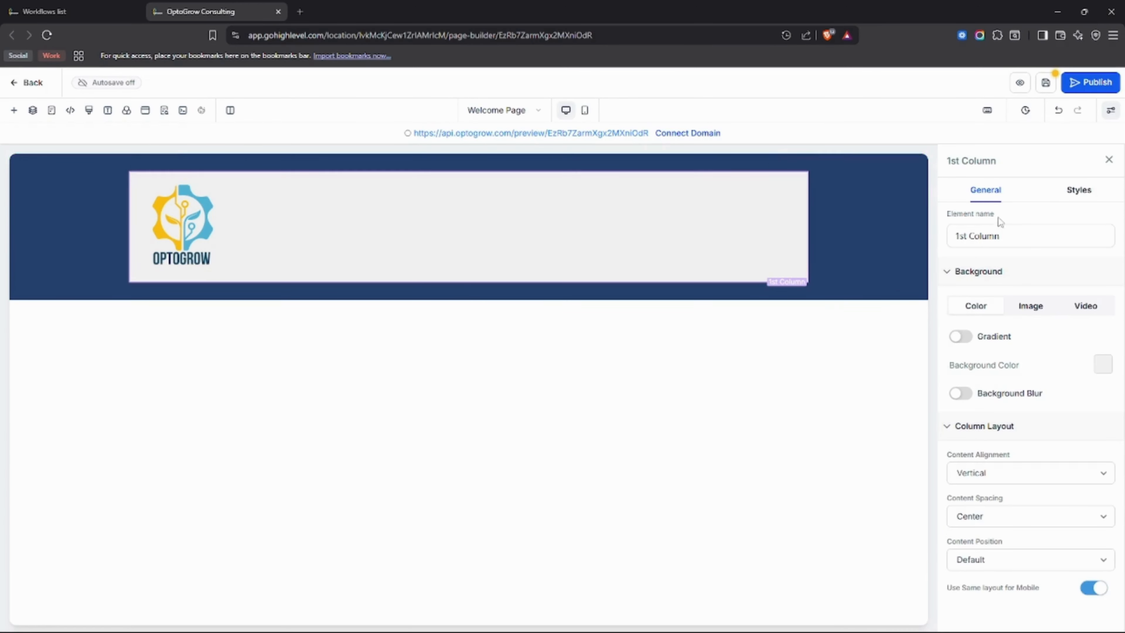
left_click(1079, 192)
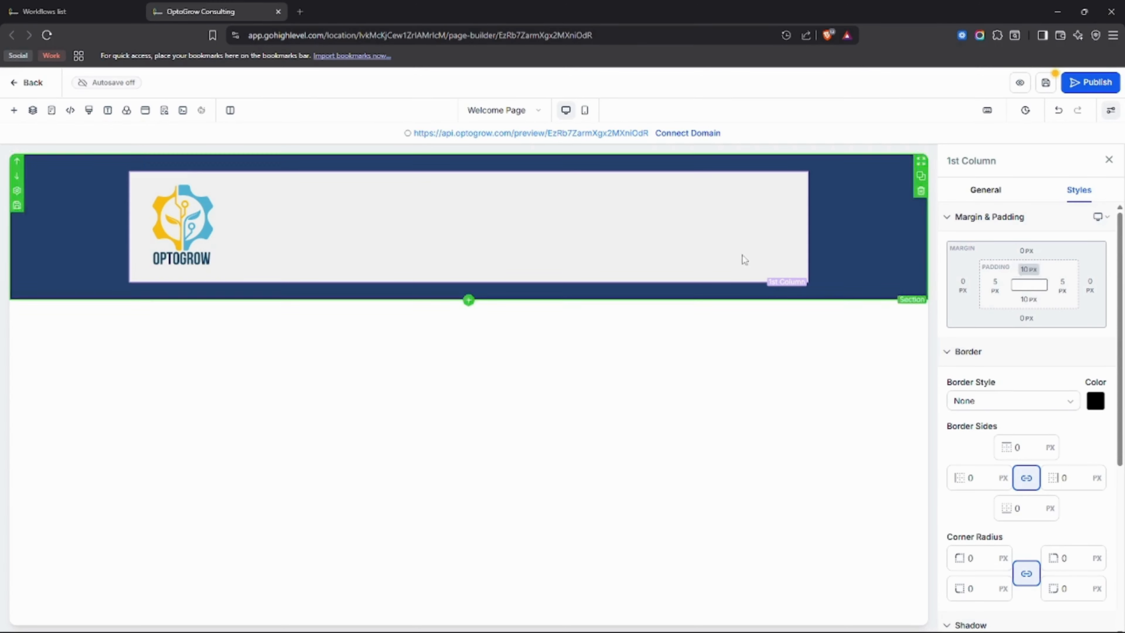
left_click(593, 163)
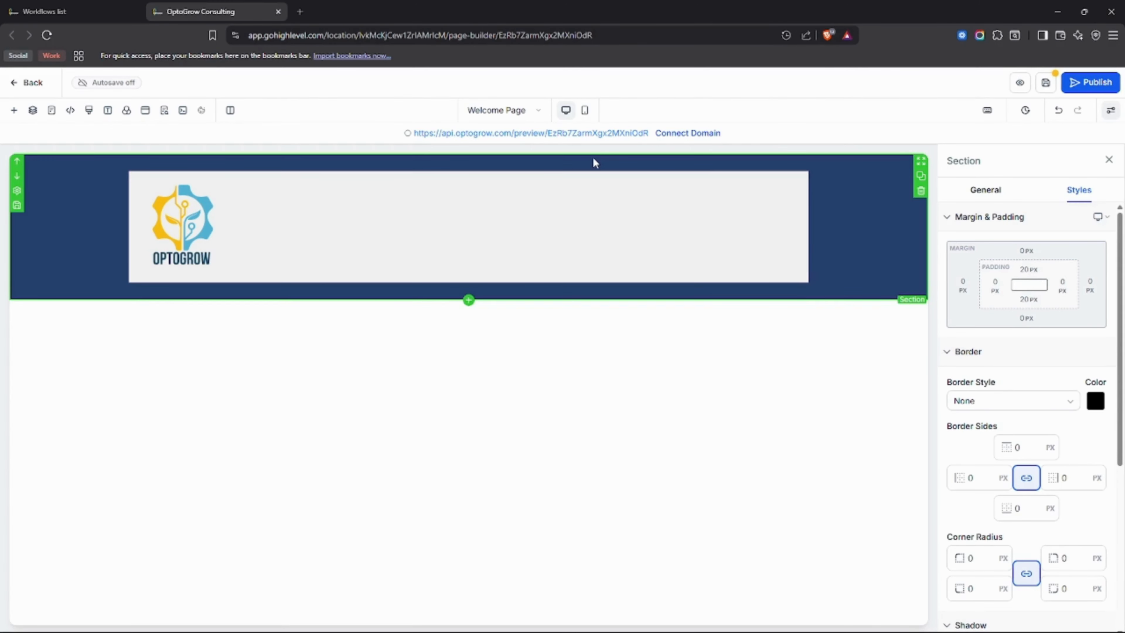
left_click(1028, 270)
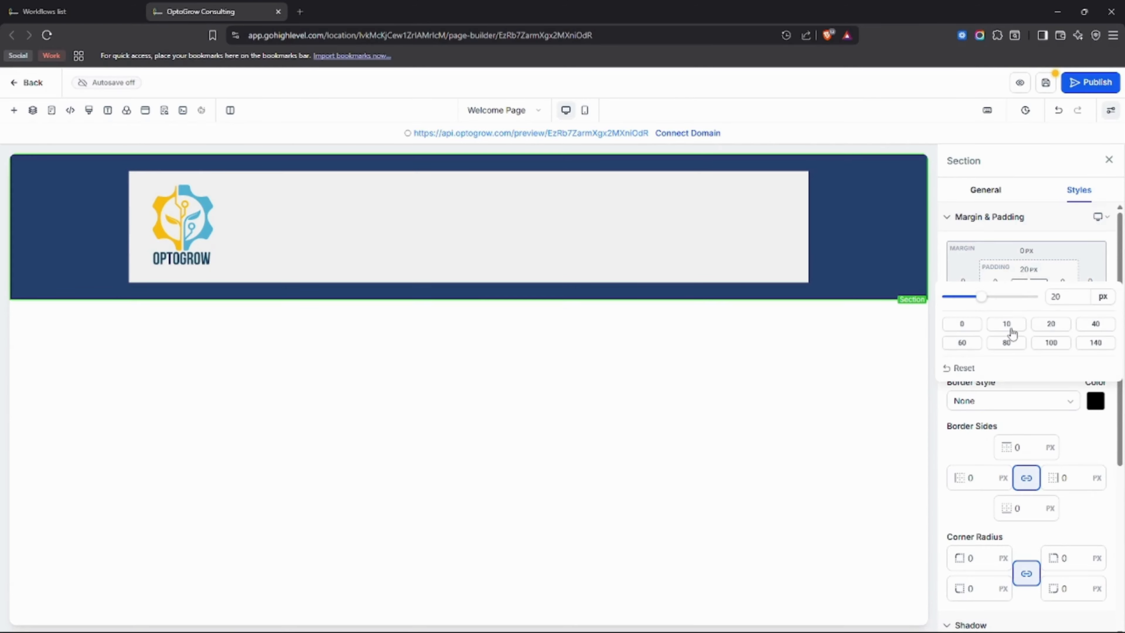
left_click_drag(979, 298, 957, 298)
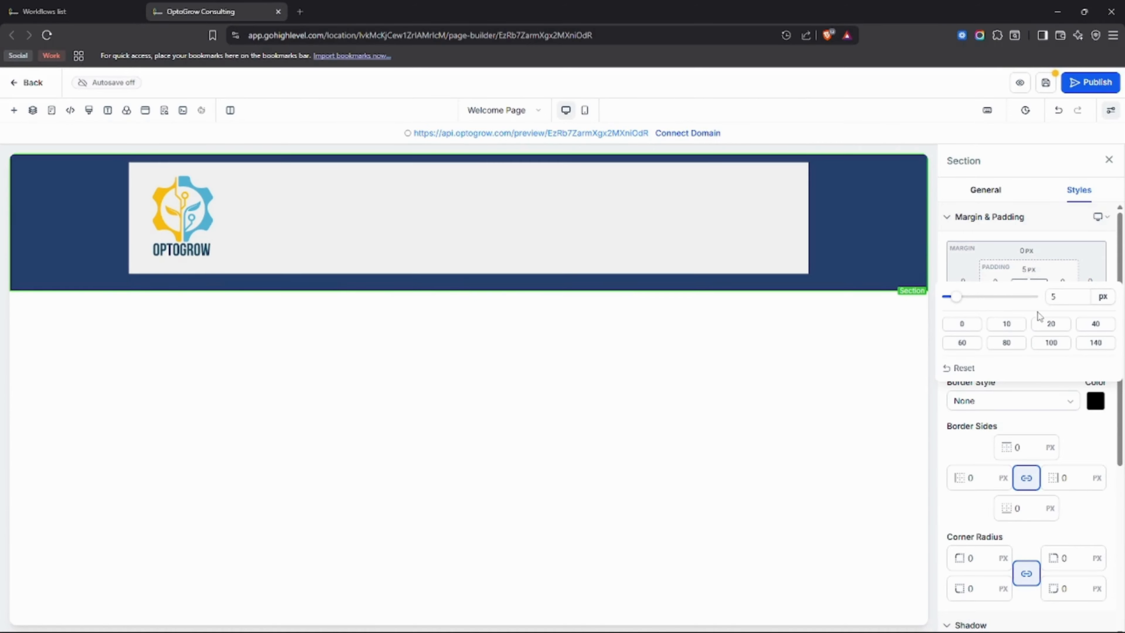
left_click(1052, 243)
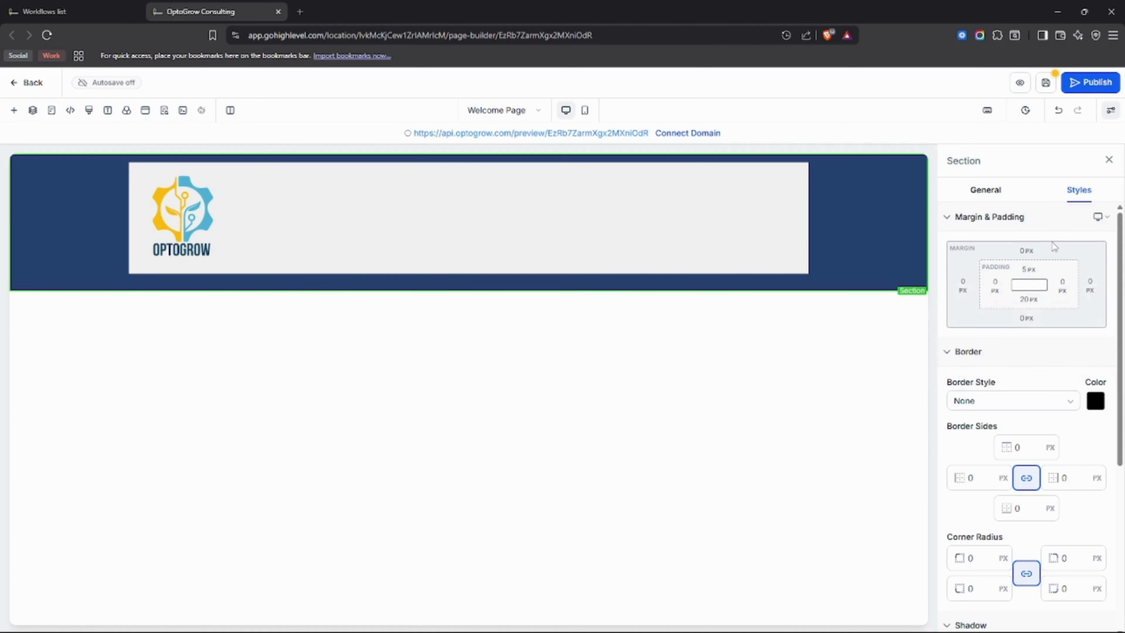
Reduce the header section's bottom padding to 5 px and close the section settings.
left_click(1025, 300)
left_click_drag(981, 328, 956, 333)
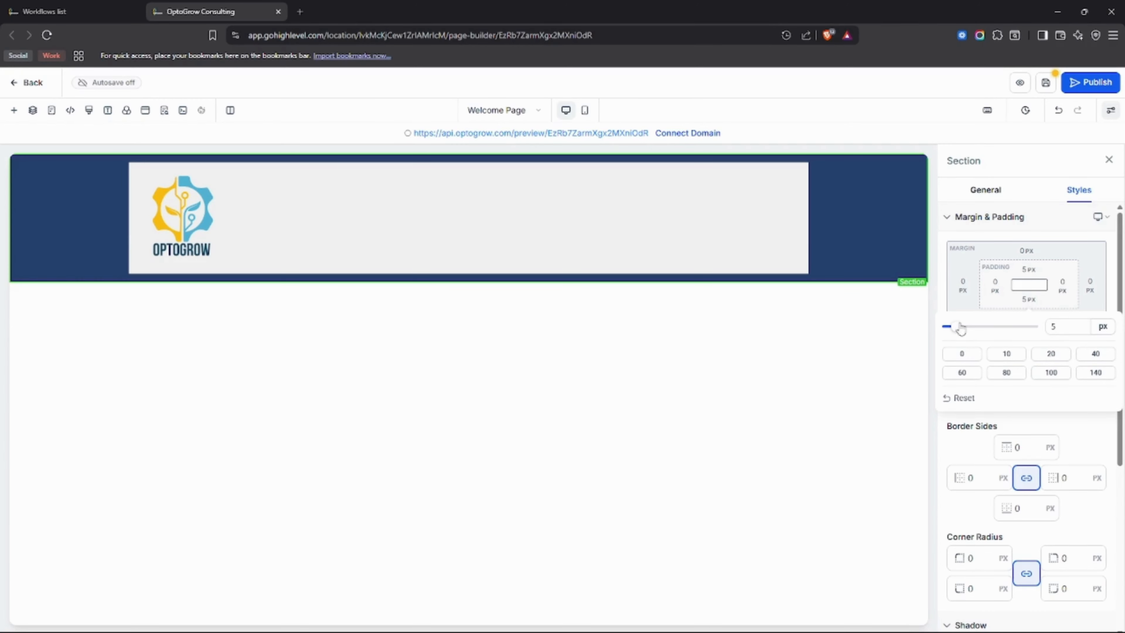
left_click(1041, 237)
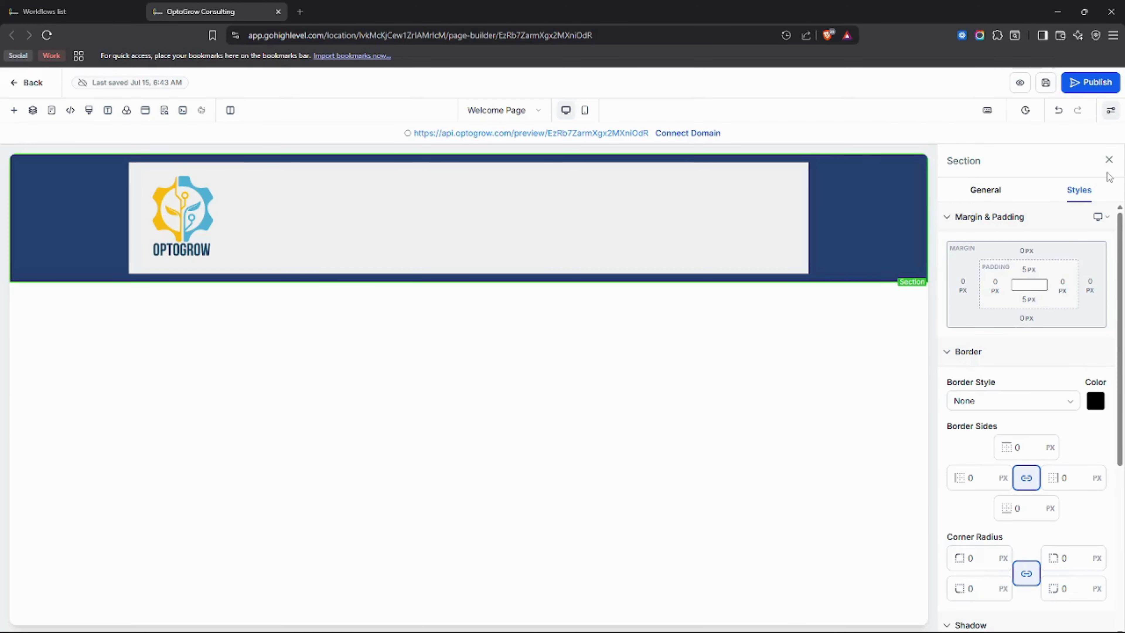
left_click(1109, 160)
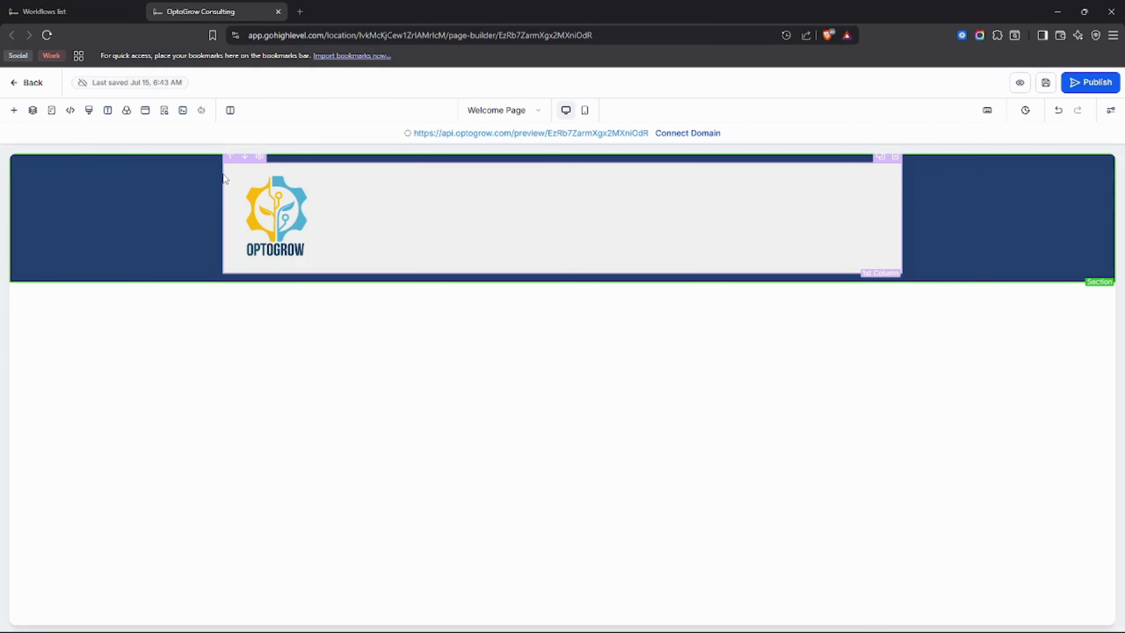
Add a Headline element in a new section directly below the header section.
left_click(14, 112)
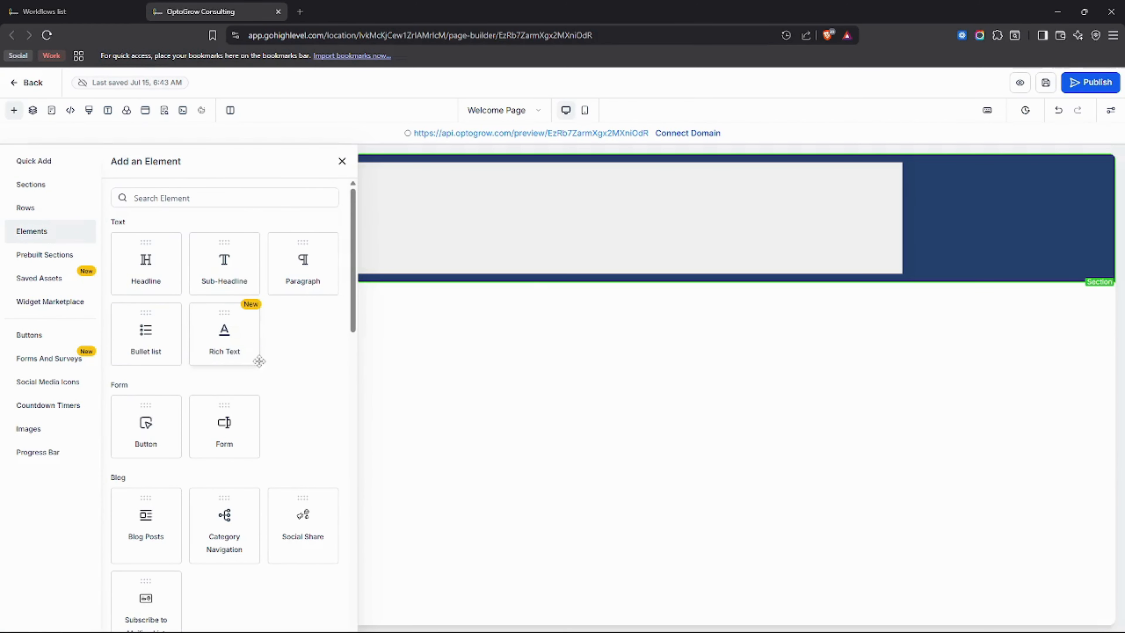
scroll(274, 319, "down", 1)
scroll(274, 316, "up", 1)
left_click_drag(150, 261, 346, 329)
Replace the headline's placeholder text with "Thank you for Registering".
left_click(576, 332)
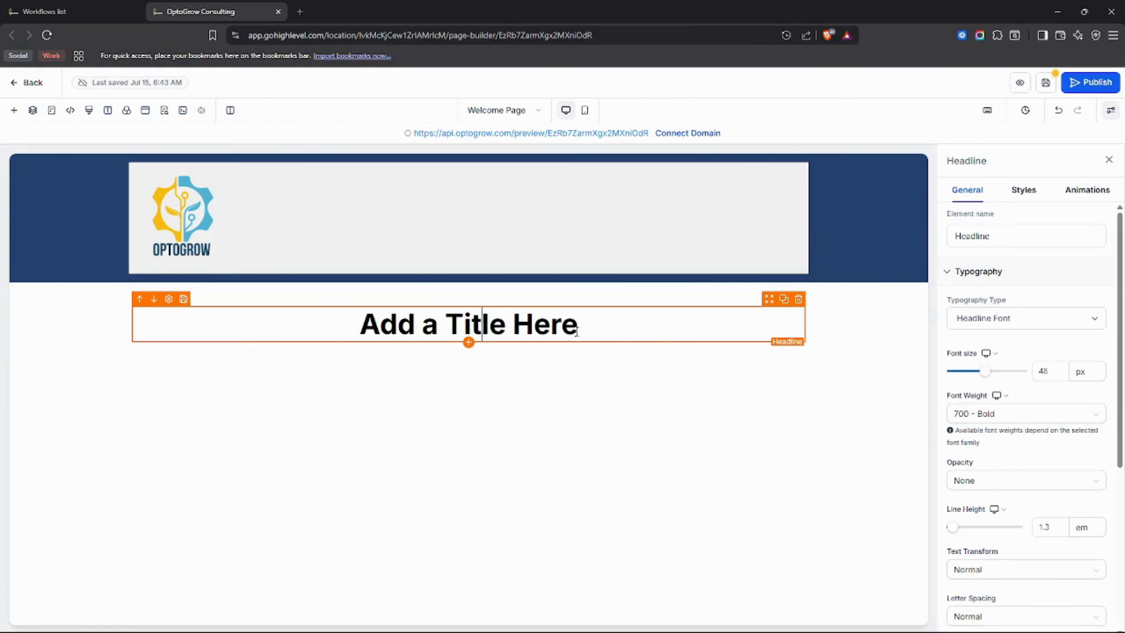
key("ctrl+a")
type("Thank")
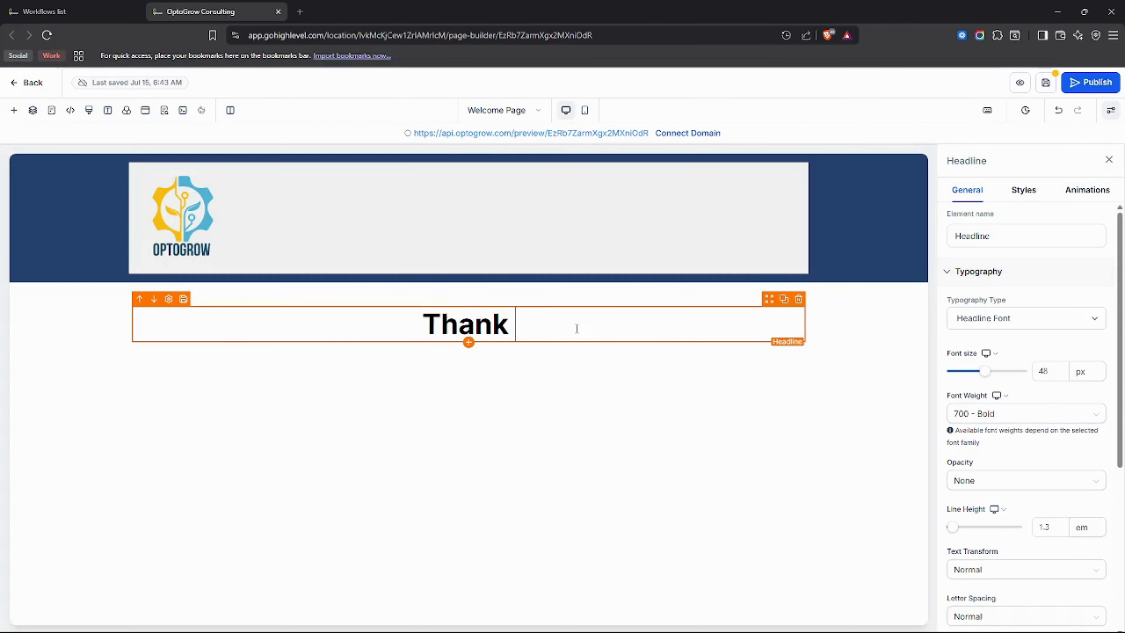
type(" you for Registeeri")
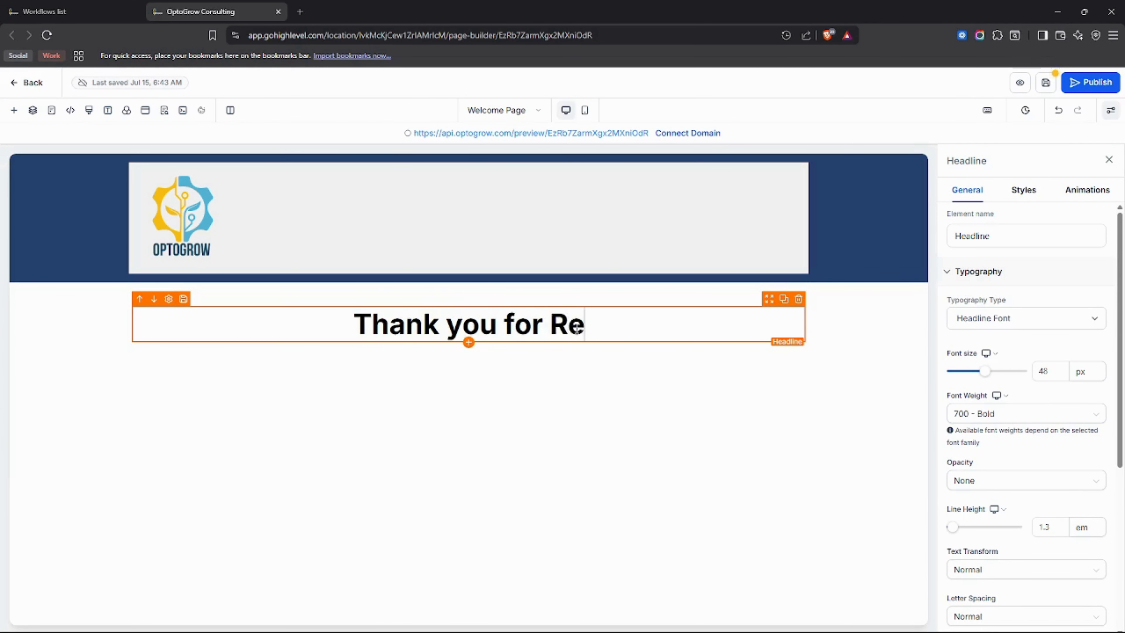
key("BackSpace")
key("BackSpace")
key("BackSpace")
type("ring")
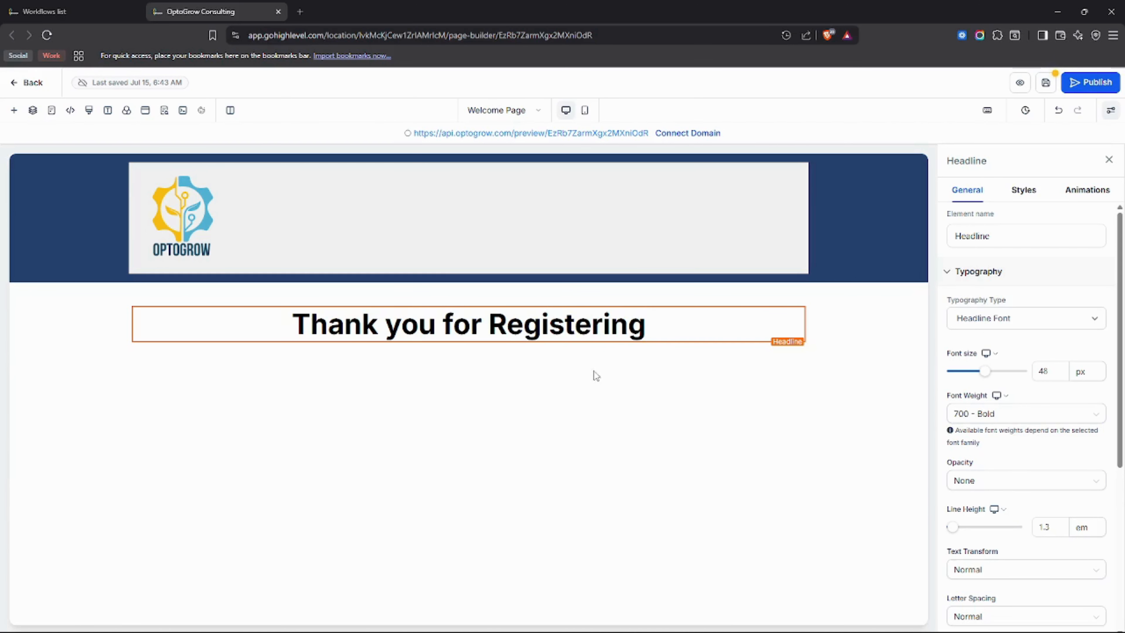
Examine the inline formatting choices for the headline text, including font, size, text color and AI writing options.
left_click(694, 245)
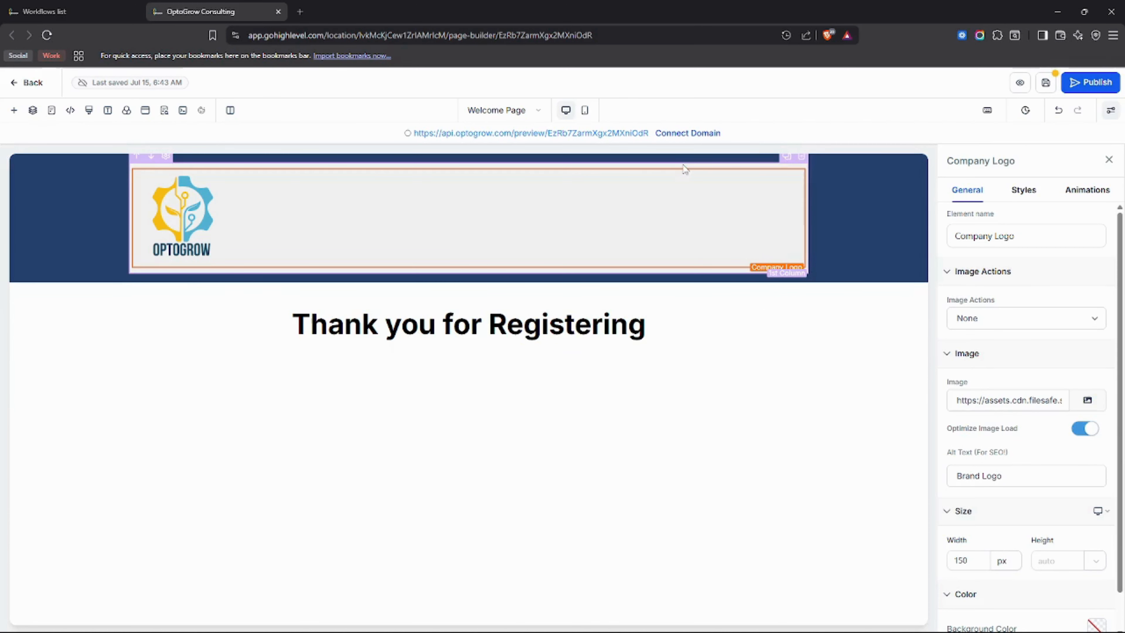
left_click(549, 323)
left_click(549, 323)
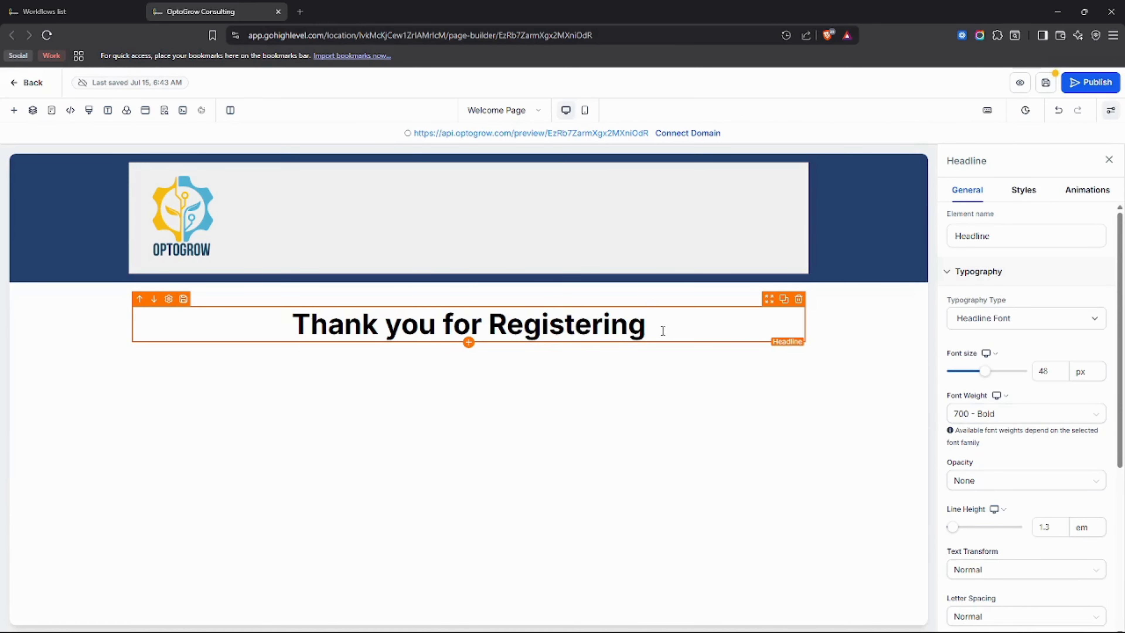
left_click_drag(657, 329, 300, 326)
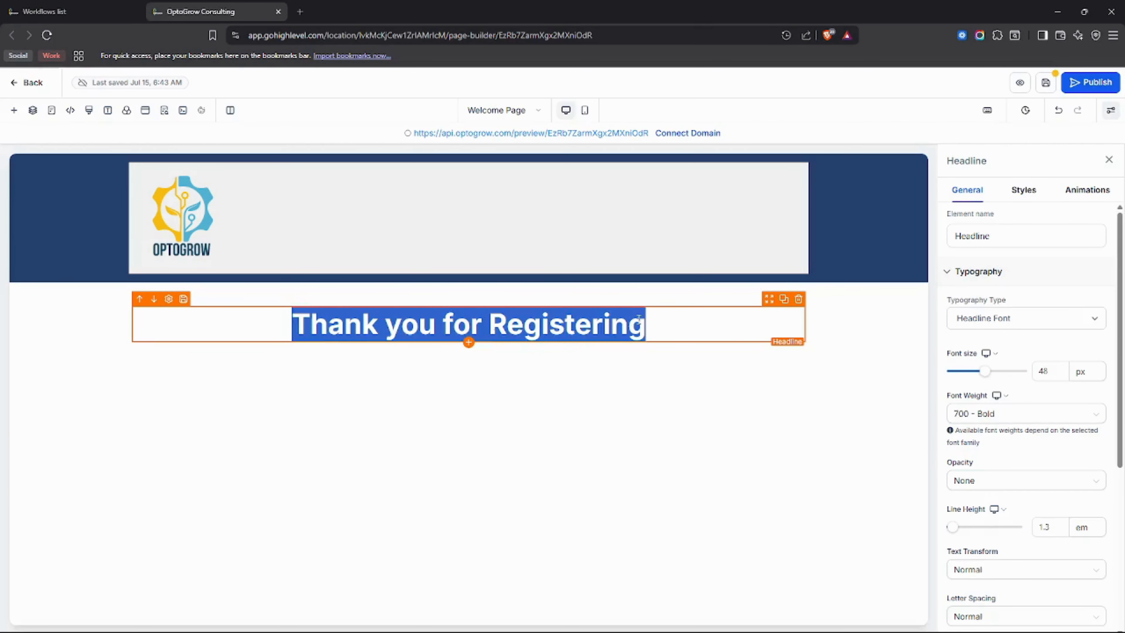
left_click_drag(639, 317, 292, 326)
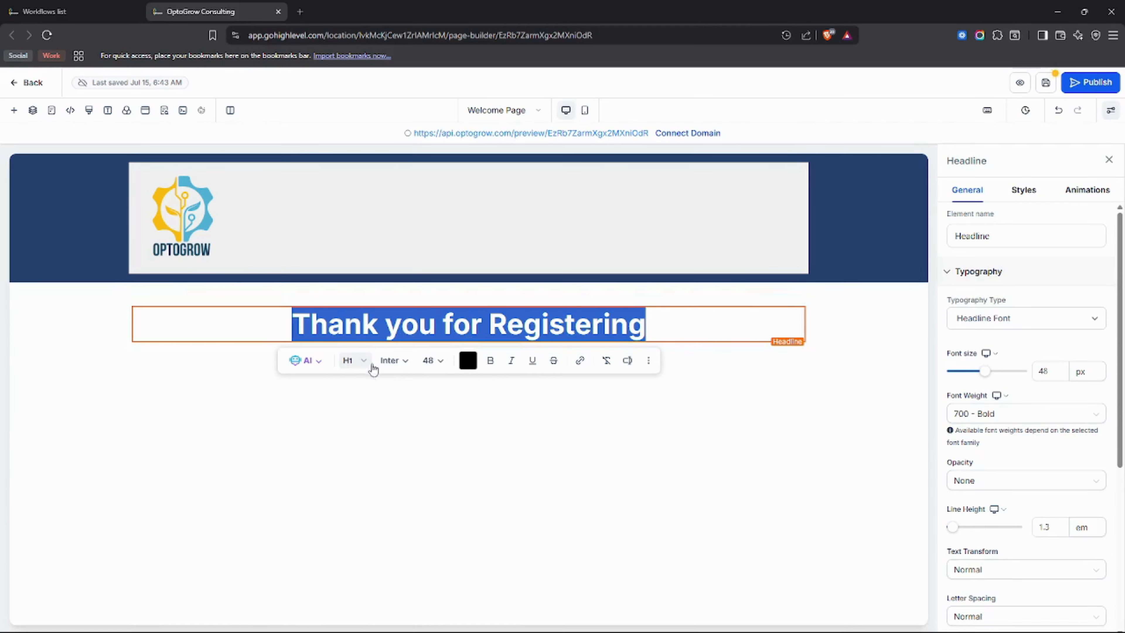
left_click(392, 361)
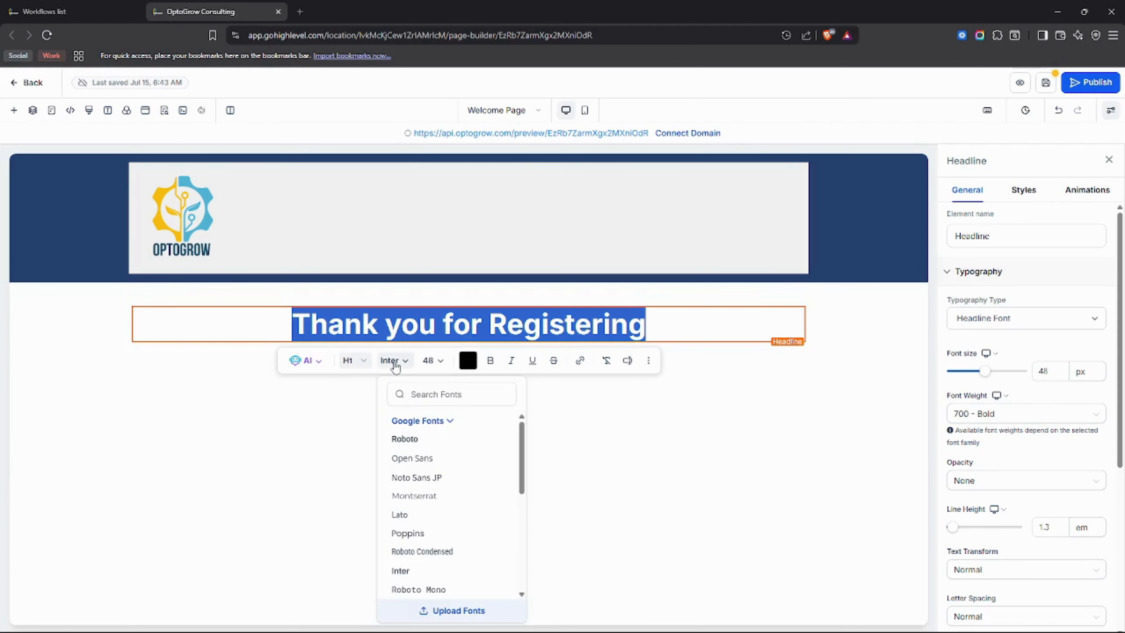
left_click(438, 363)
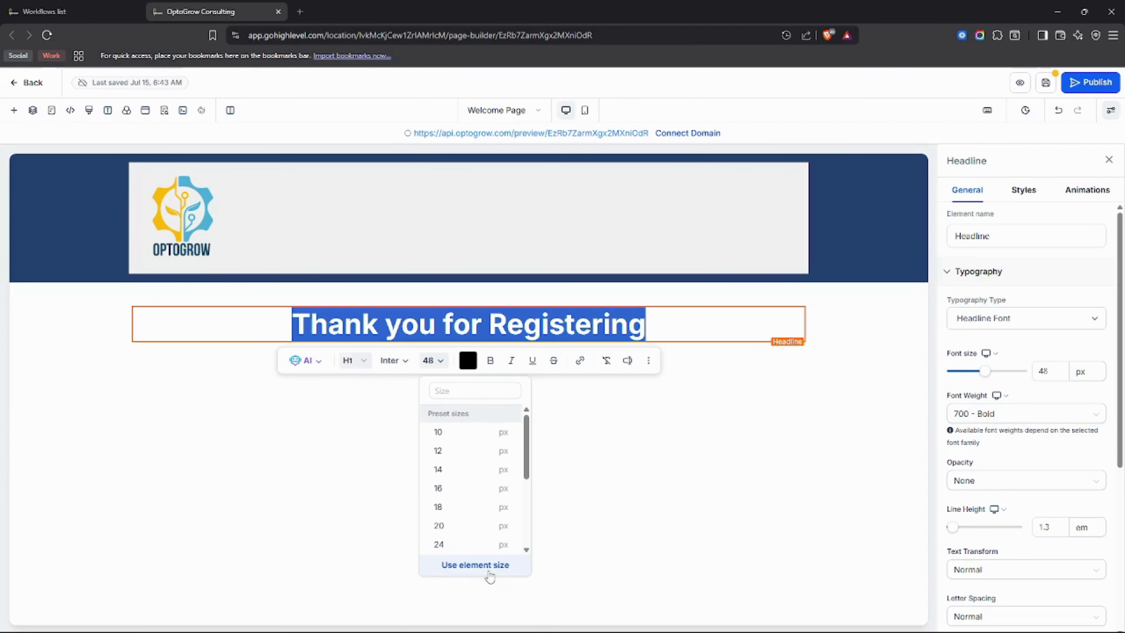
left_click(469, 360)
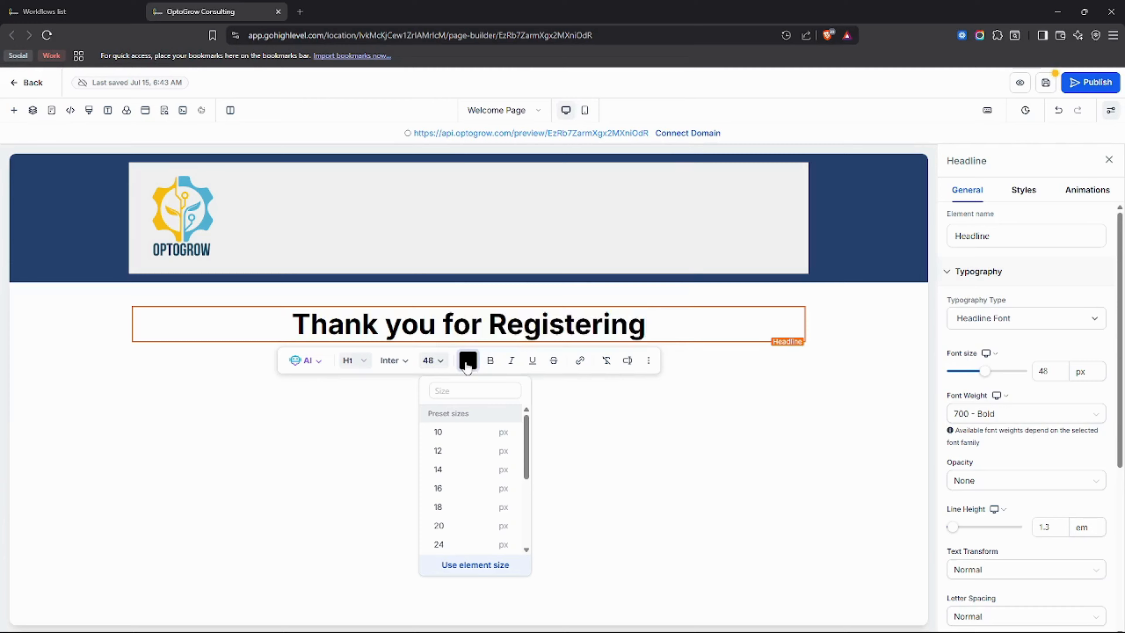
scroll(567, 301, "down", 1)
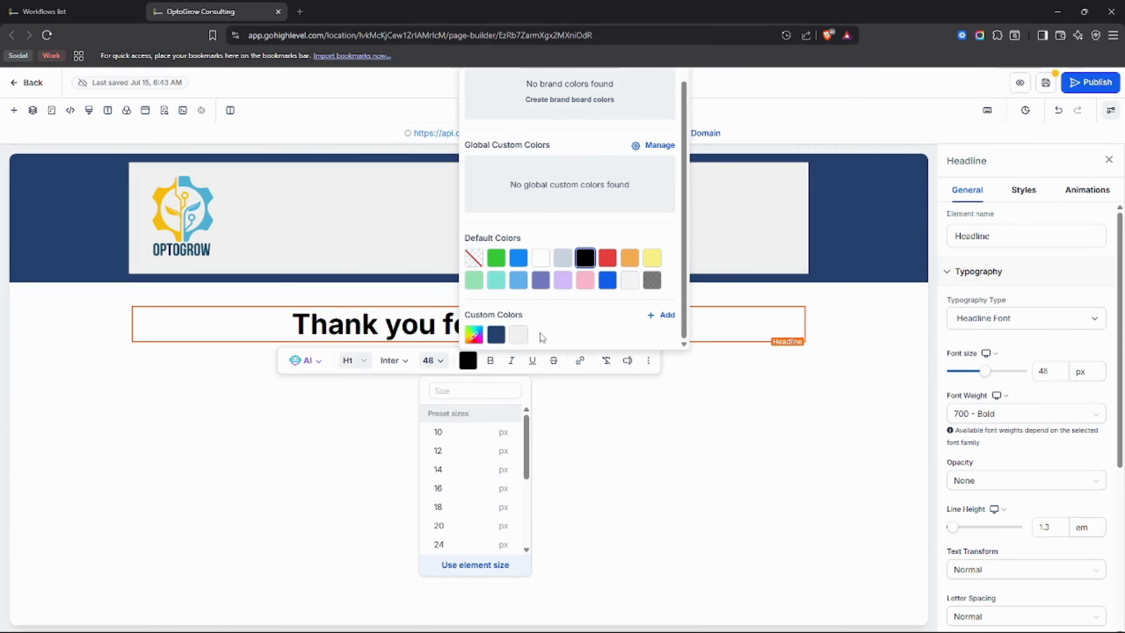
left_click(492, 365)
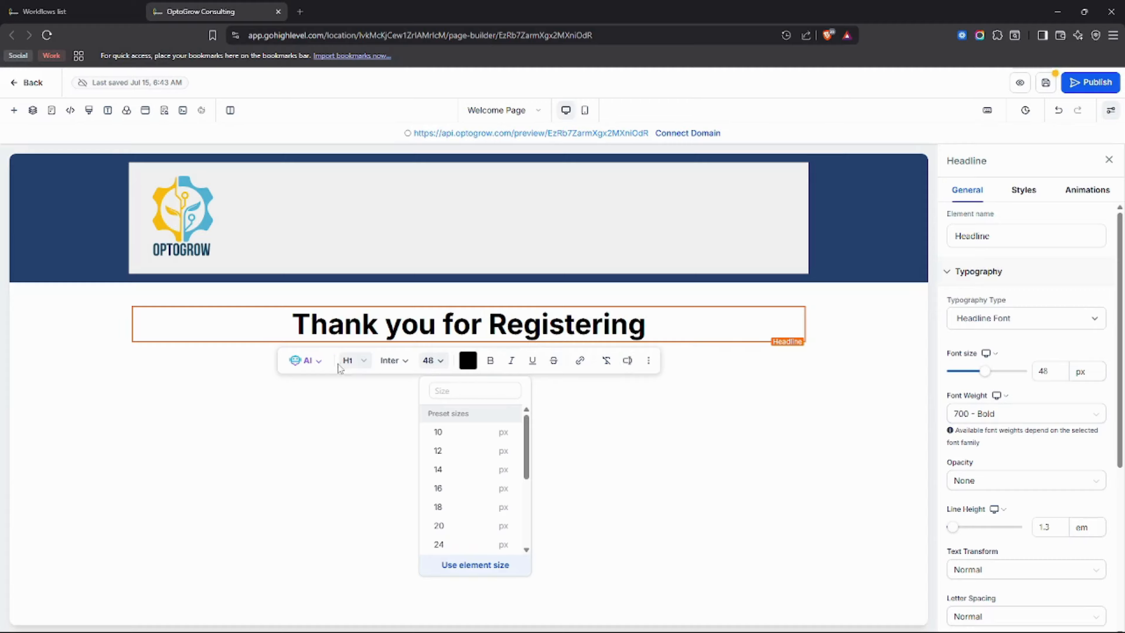
left_click(319, 361)
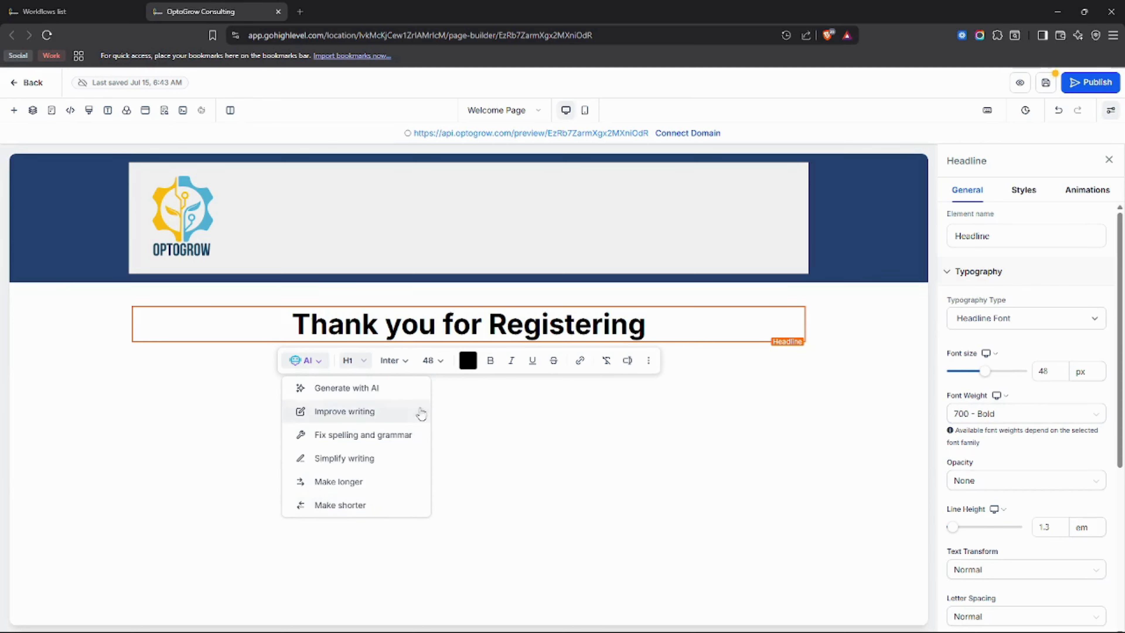
left_click(654, 329)
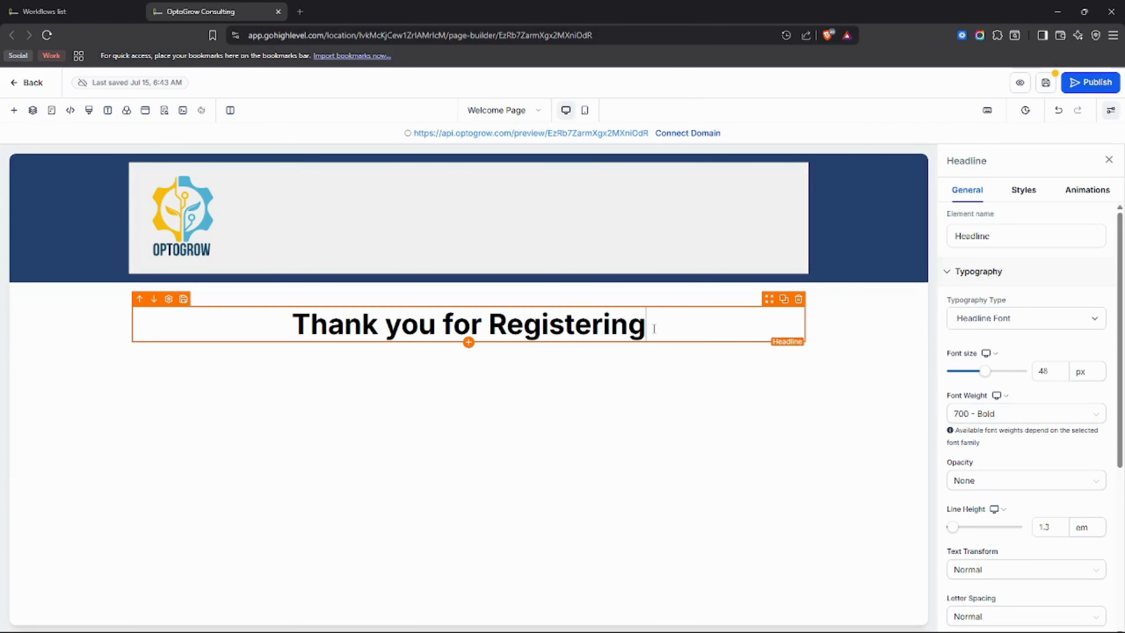
left_click_drag(654, 329, 288, 327)
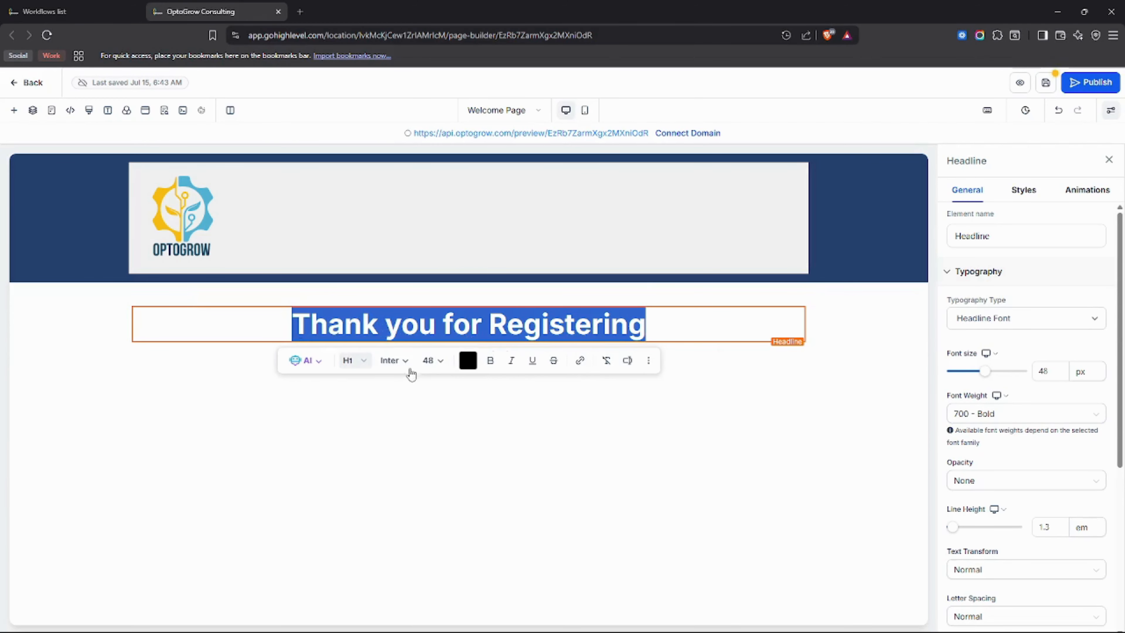
left_click(520, 314)
left_click_drag(647, 324, 284, 318)
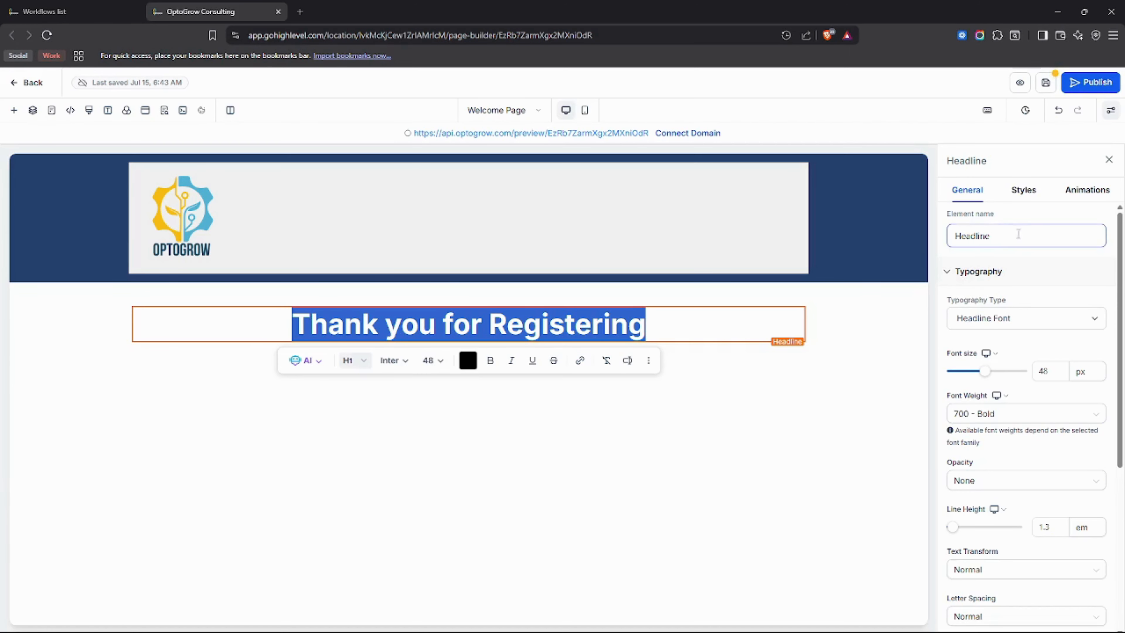
left_click(1009, 234)
left_click_drag(1008, 234, 943, 237)
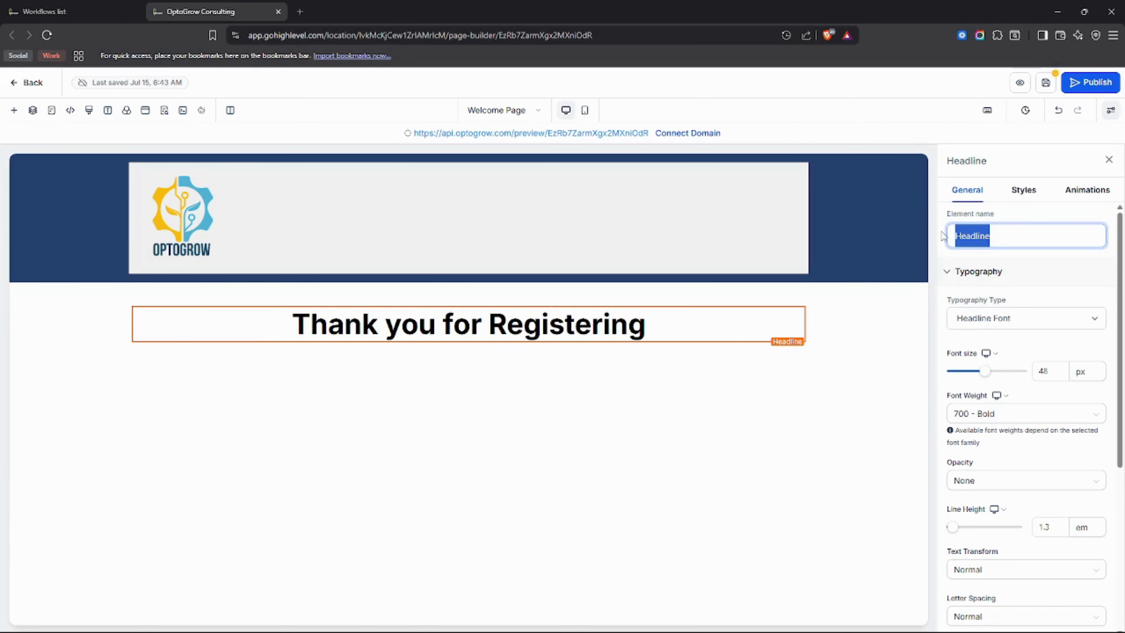
scroll(1015, 287, "down", 1)
left_click(1023, 265)
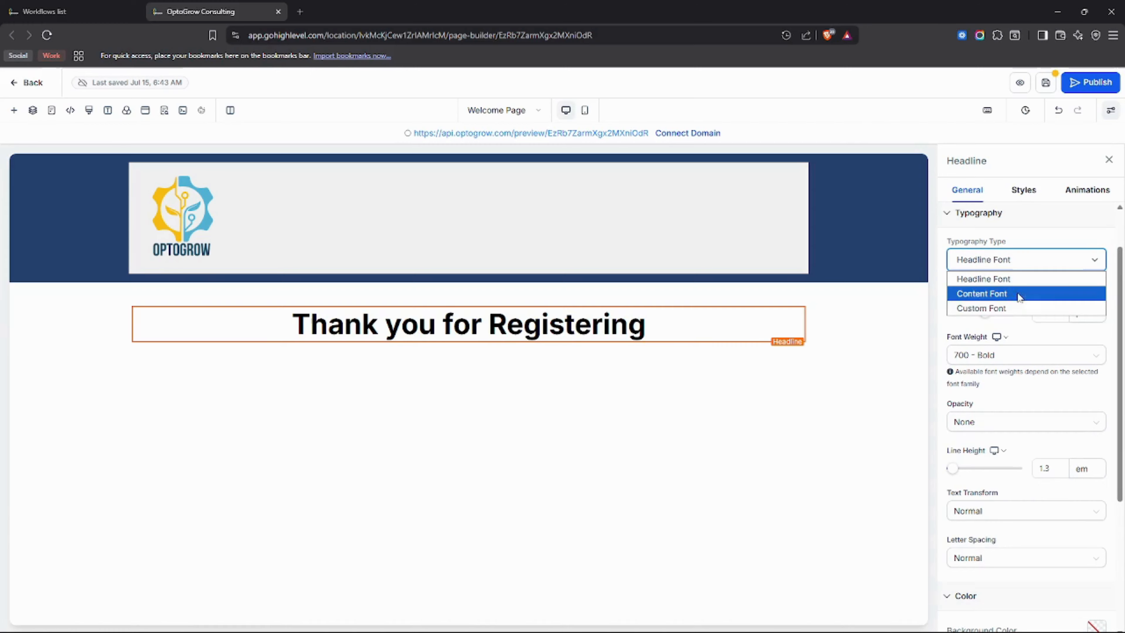
left_click(1020, 265)
scroll(1023, 271, "up", 1)
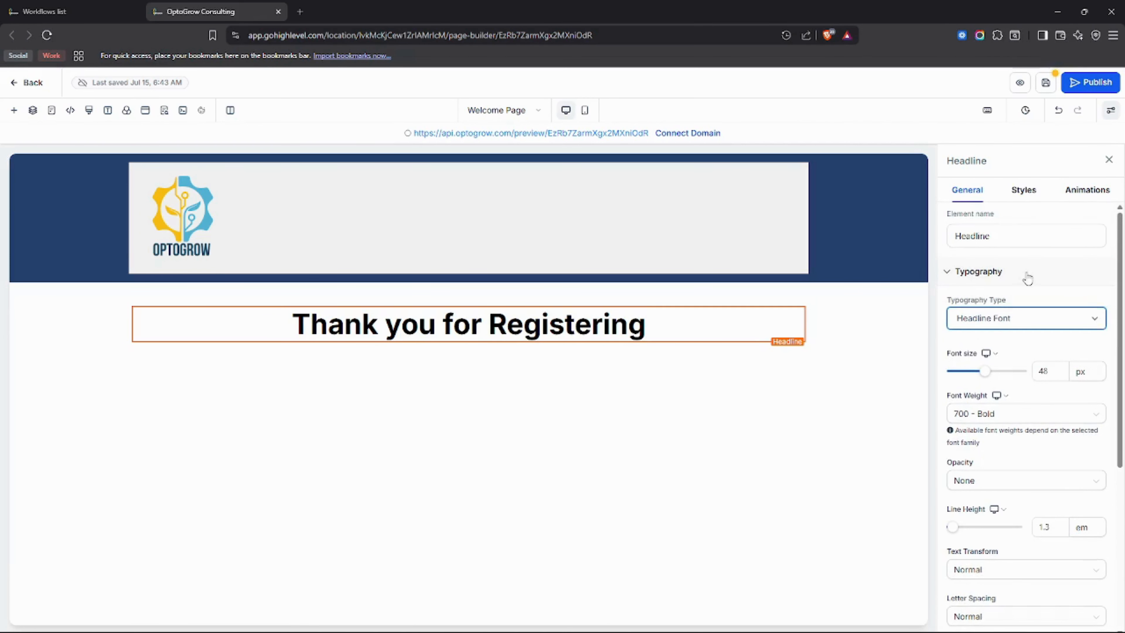
Switch the headline's typography type to Custom Font and set its font family to Lato.
left_click(1014, 324)
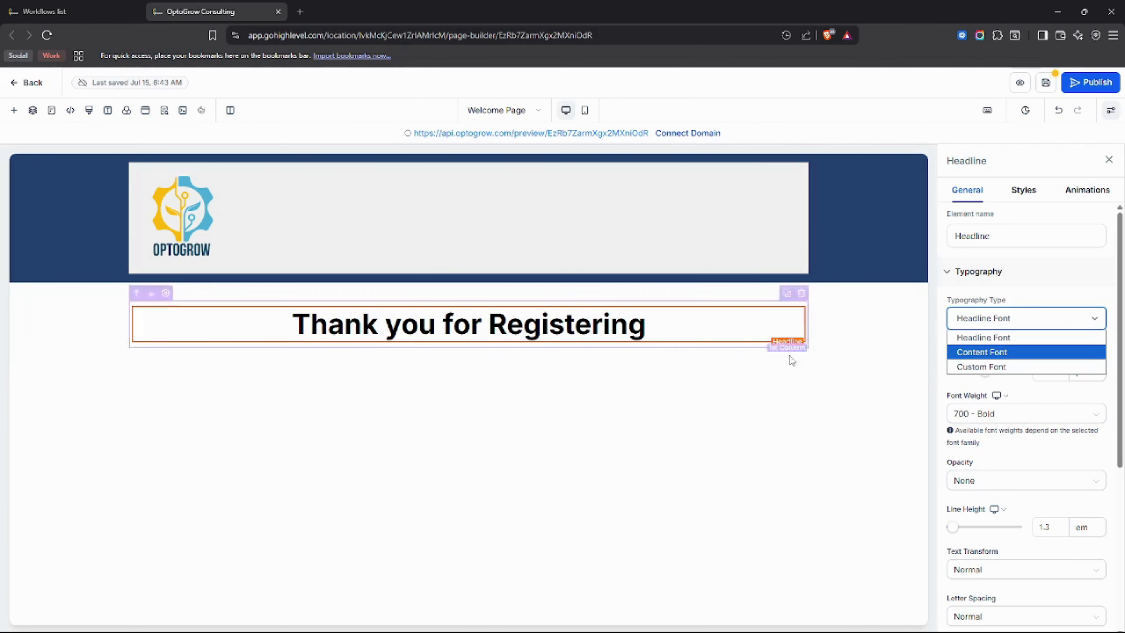
left_click(1003, 353)
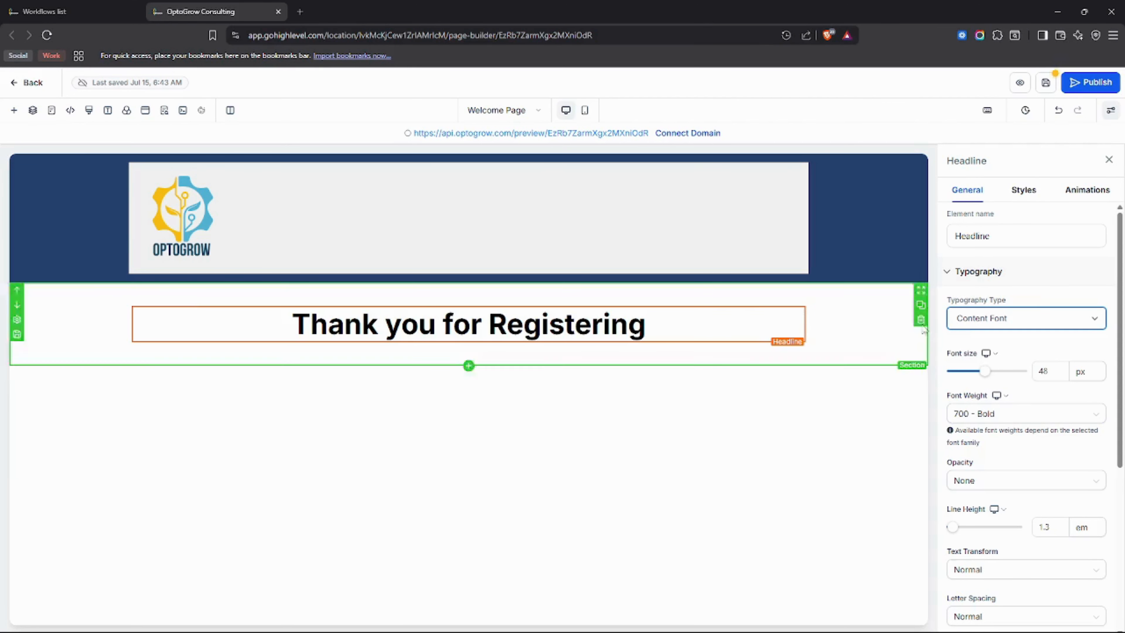
left_click(1014, 319)
left_click(998, 367)
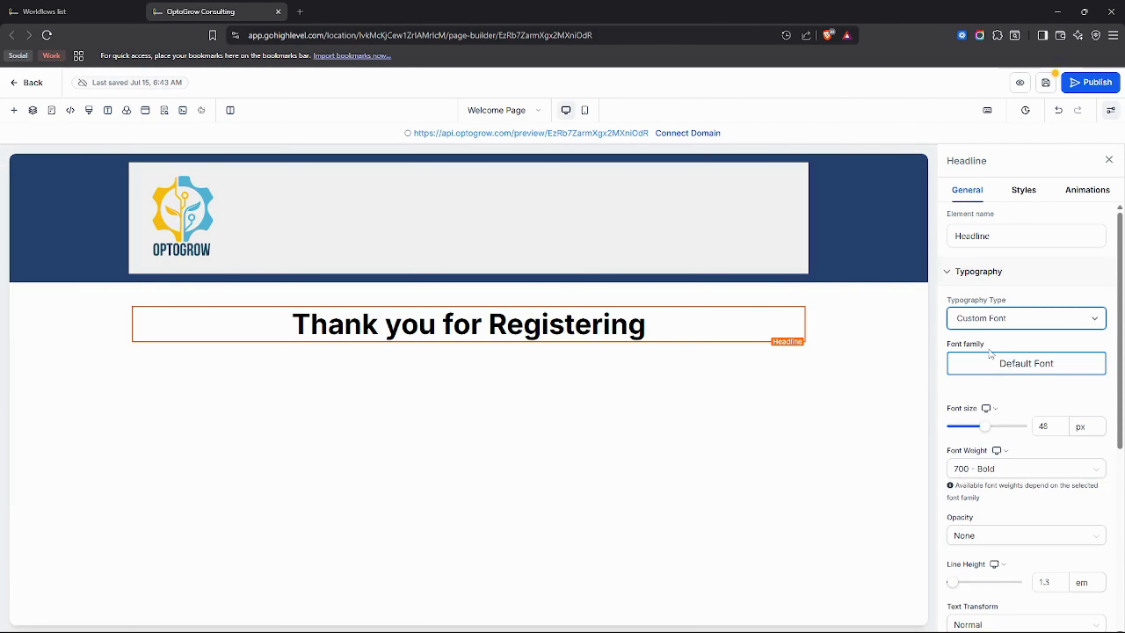
left_click(1002, 370)
left_click(864, 375)
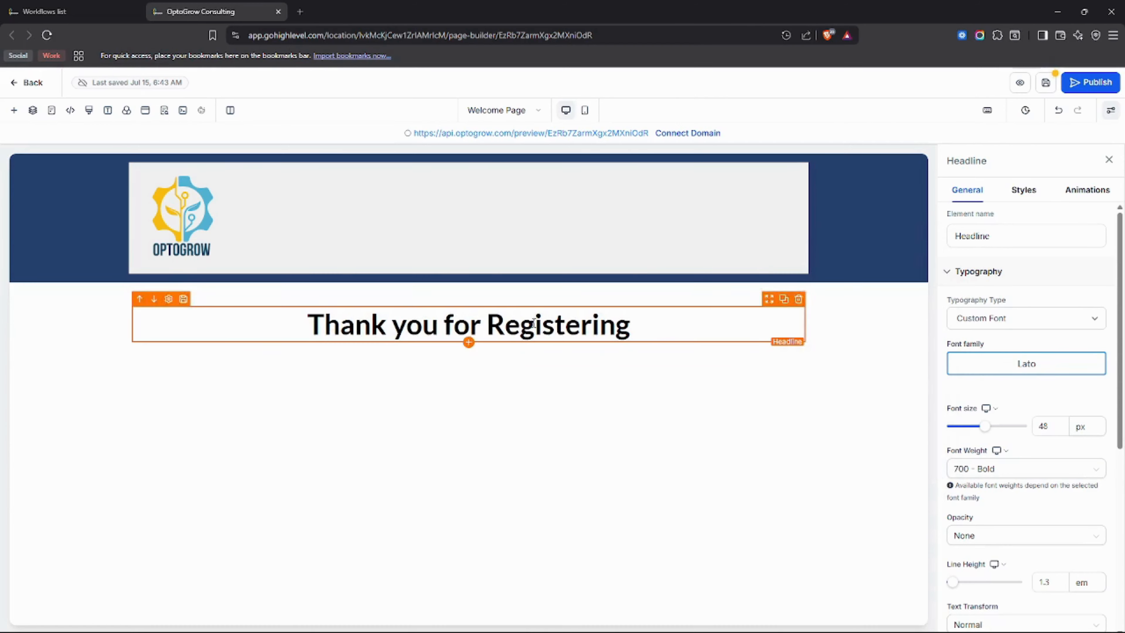
left_click(1014, 326)
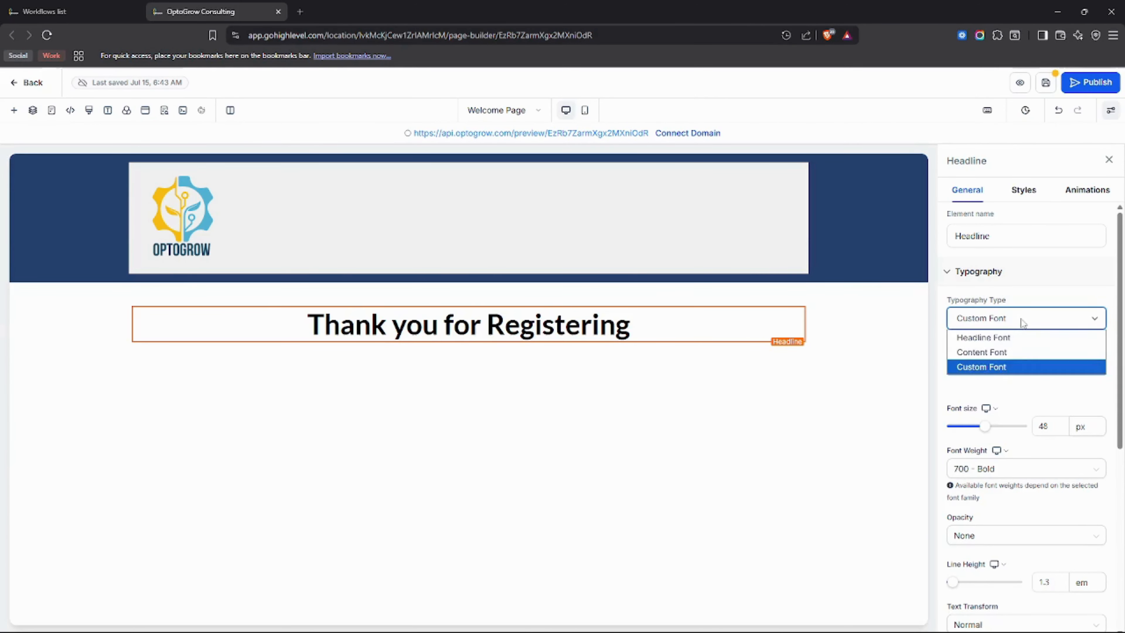
left_click(1034, 283)
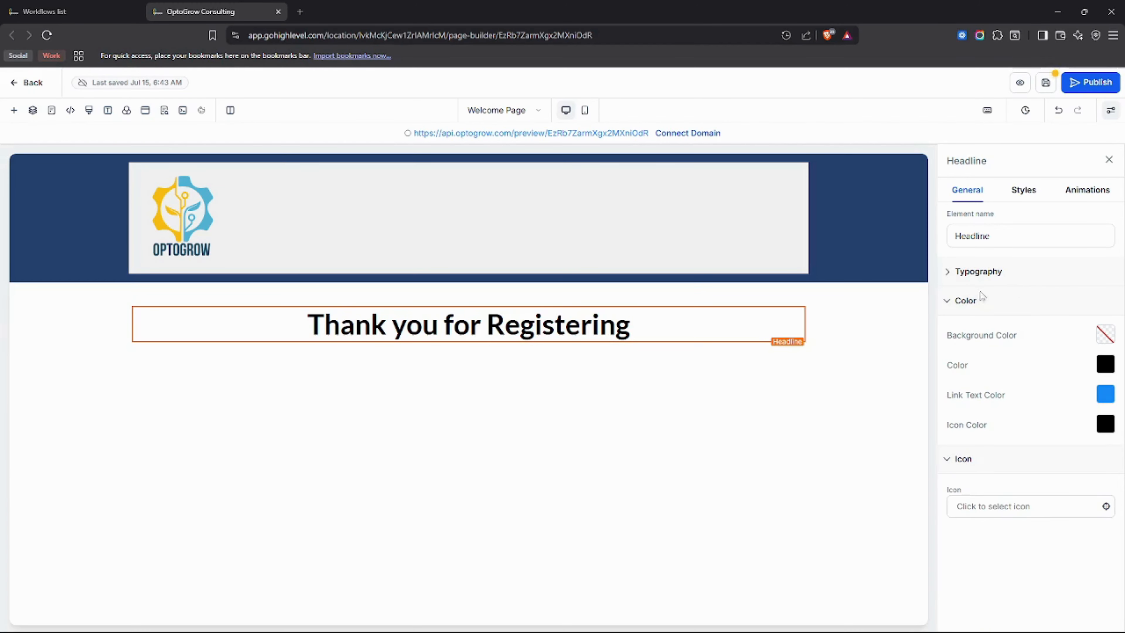
left_click(1008, 277)
scroll(1012, 304, "down", 3)
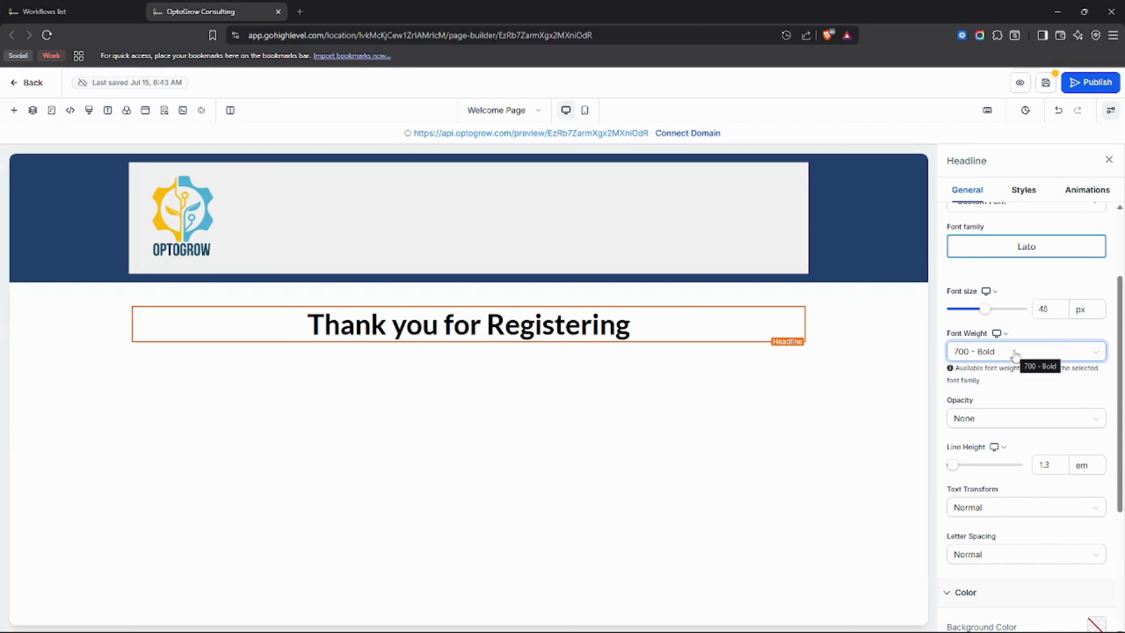
Try to apply inline bold formatting to the whole headline text.
left_click(682, 335)
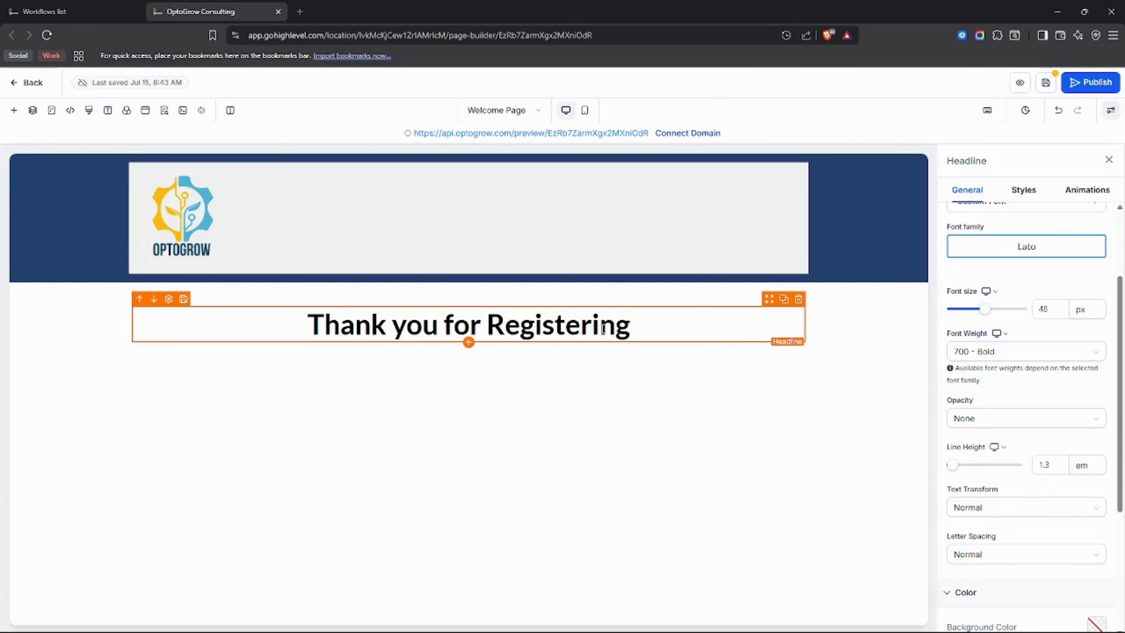
double_click(510, 322)
left_click(592, 321)
left_click_drag(630, 323, 306, 325)
left_click(491, 359)
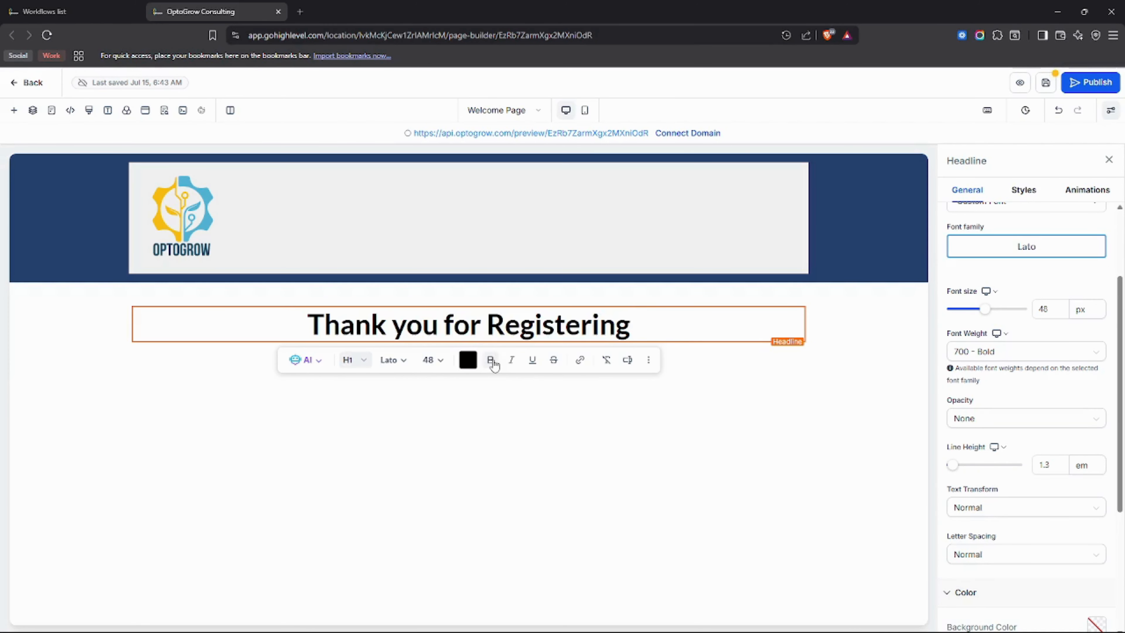
Try the 900 - Heavy font weight on the headline and settle on 500 - Medium.
left_click(988, 352)
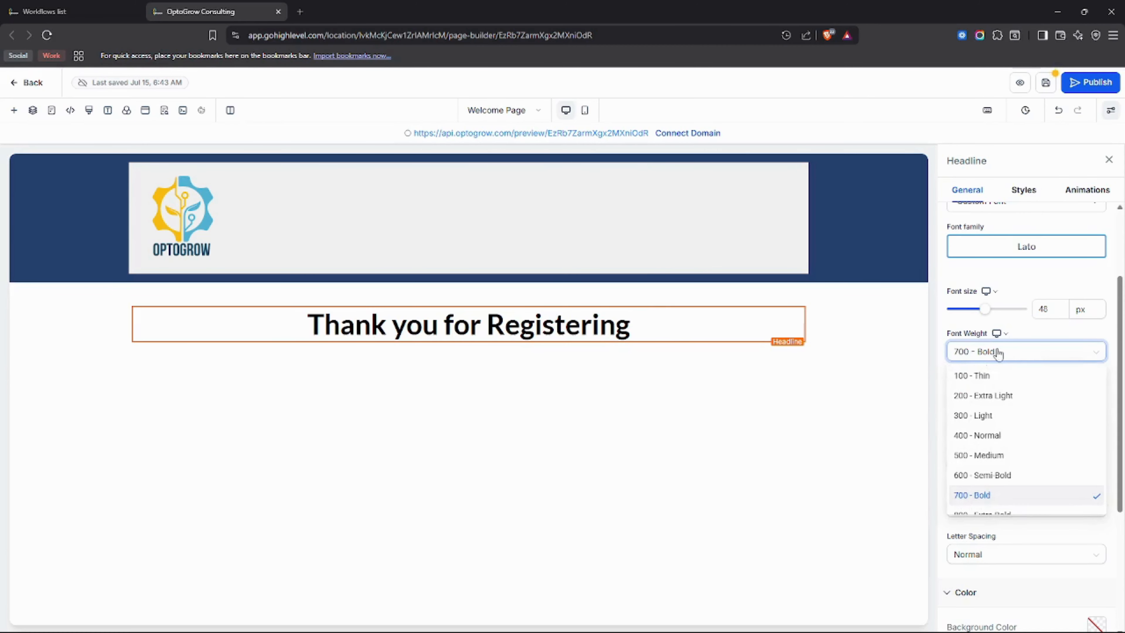
scroll(992, 412, "down", 1)
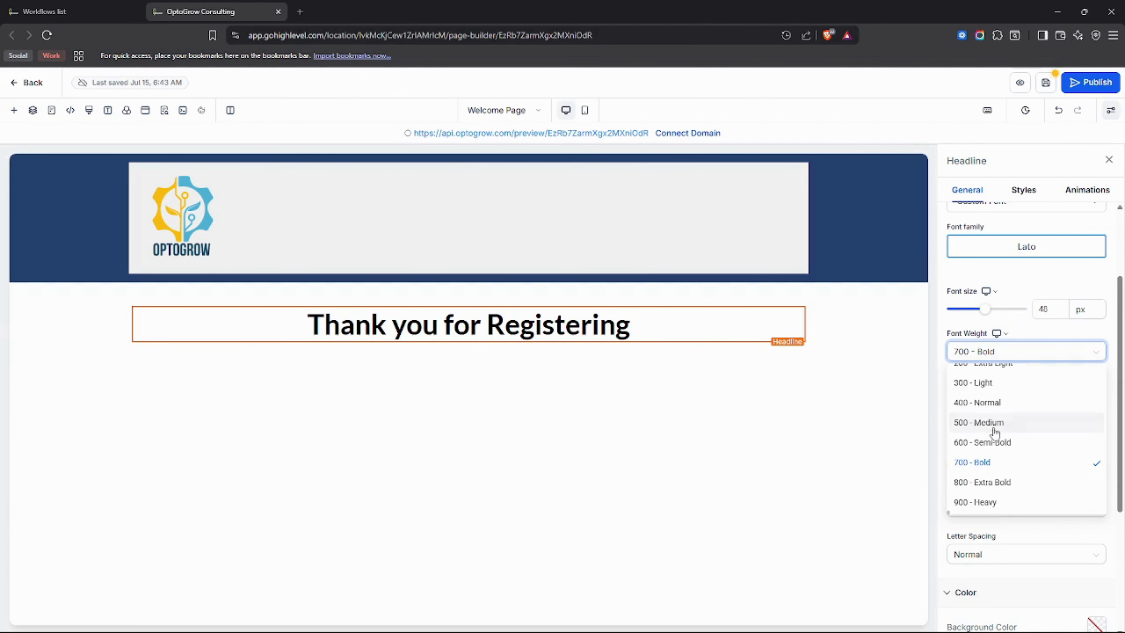
left_click(997, 503)
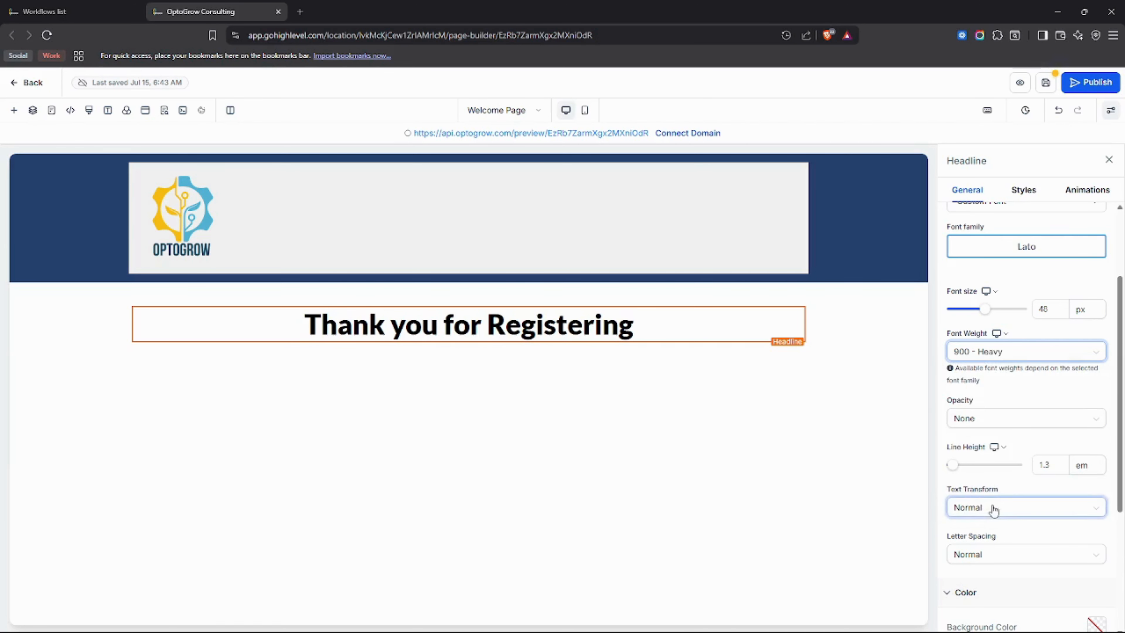
left_click(992, 352)
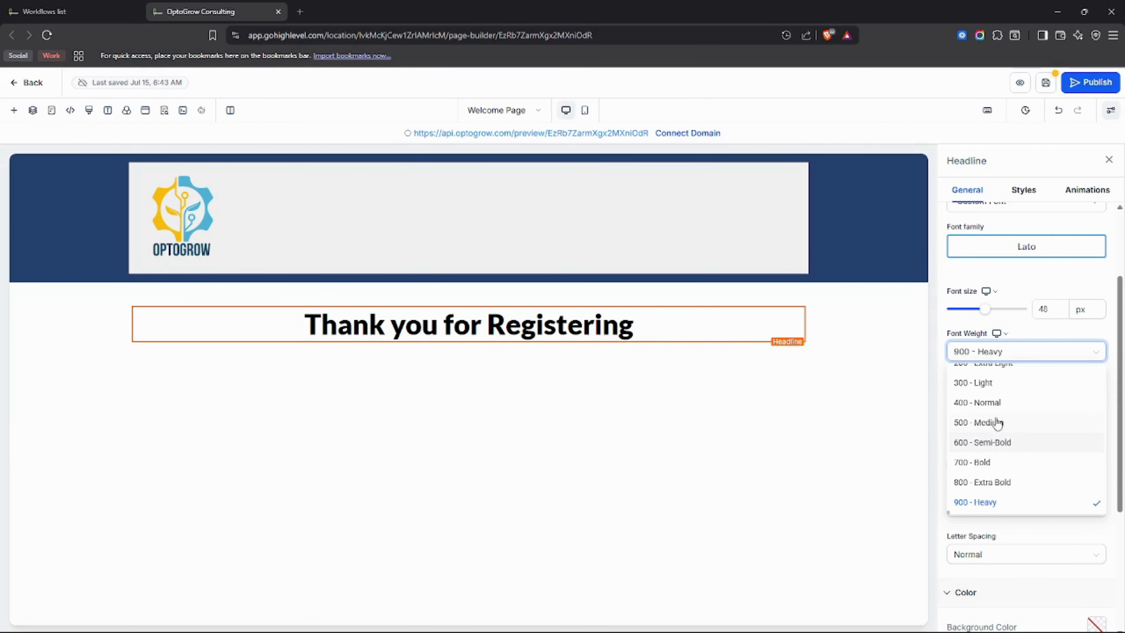
left_click(999, 424)
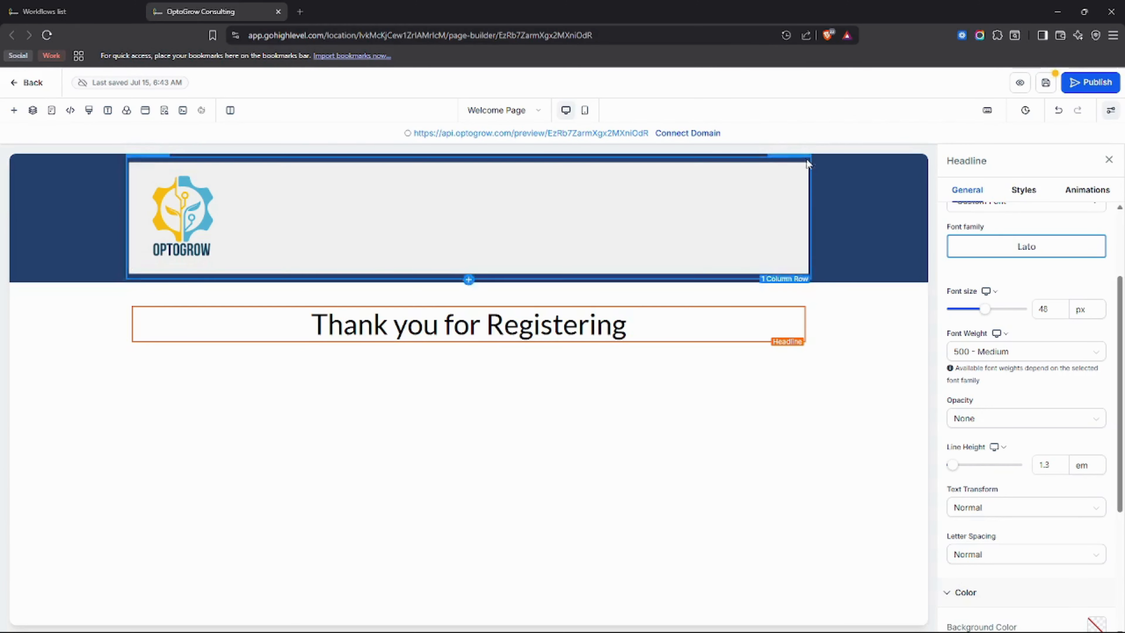
Split the header into a narrow logo column and a wide empty column, and move the headline into the wide one.
left_click(783, 160)
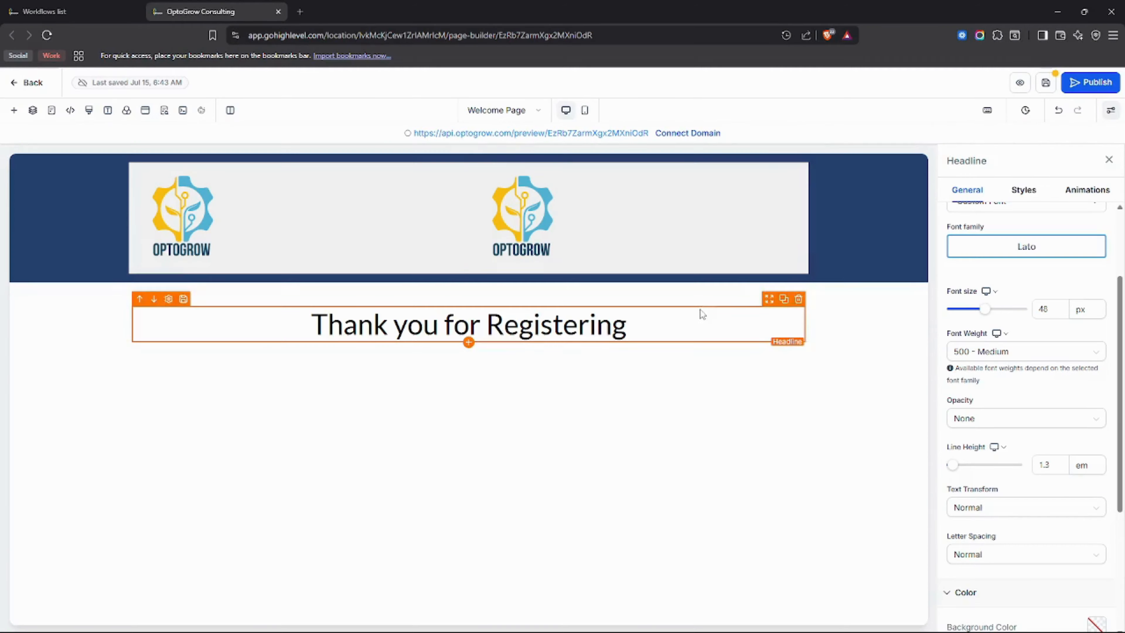
left_click(799, 162)
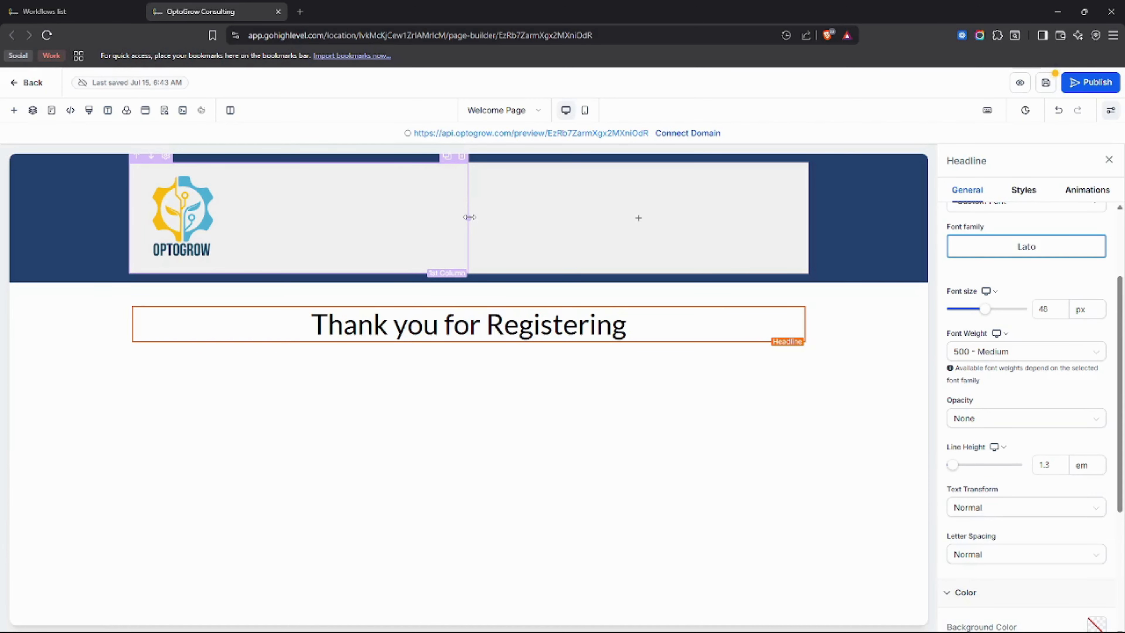
left_click_drag(469, 217, 285, 228)
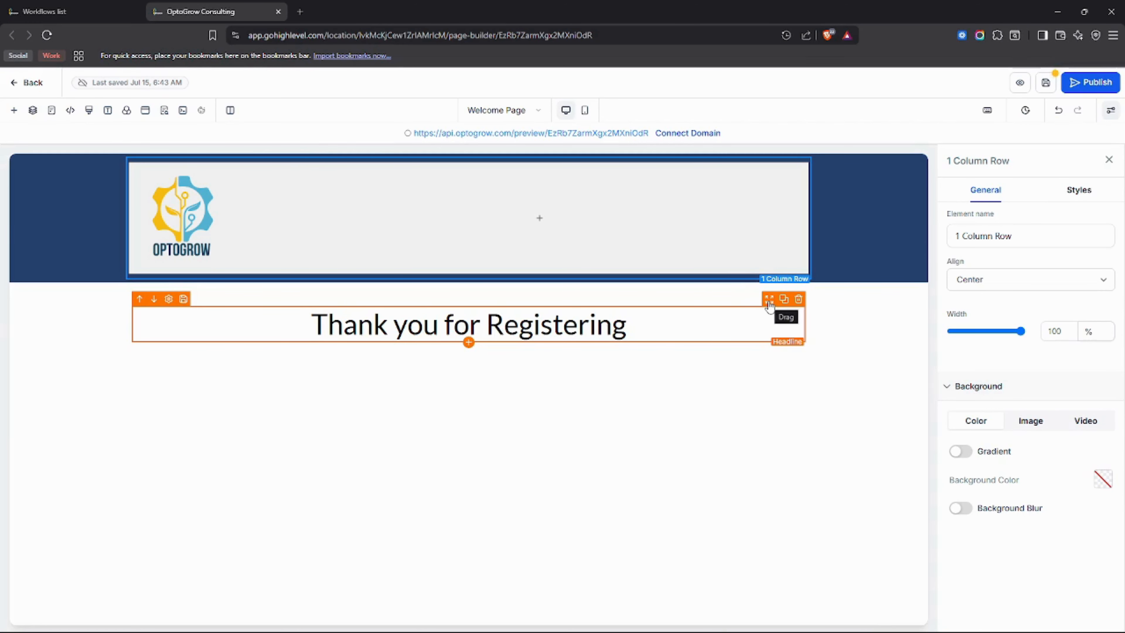
left_click_drag(769, 305, 660, 244)
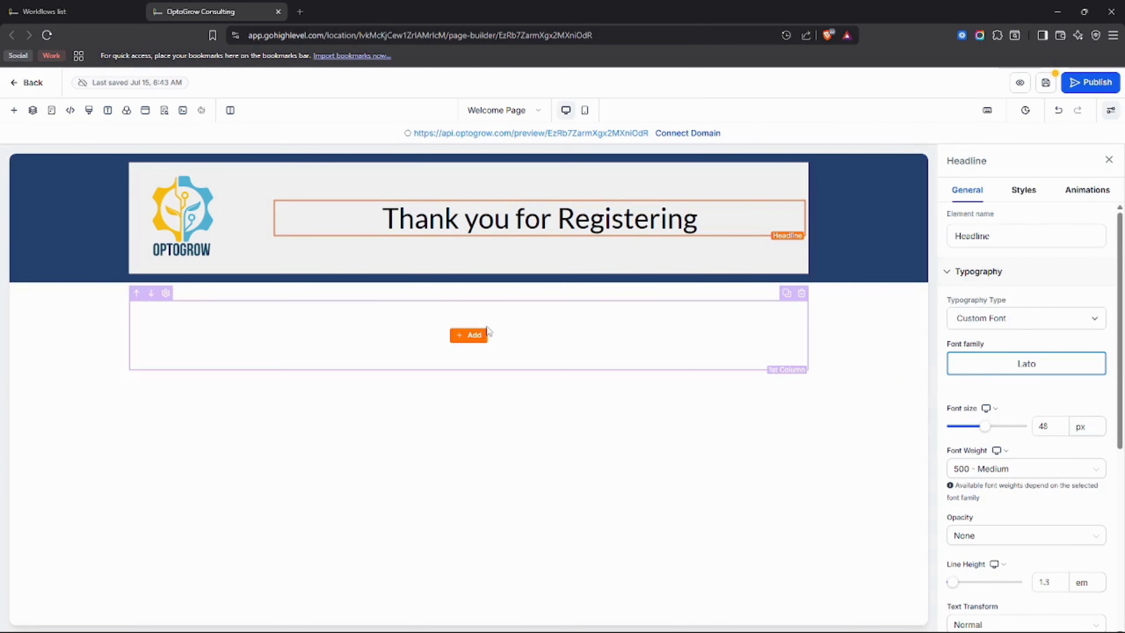
Examine the prebuilt section templates for the empty column below the header, from Call To Action through Plan Selection.
left_click(487, 331)
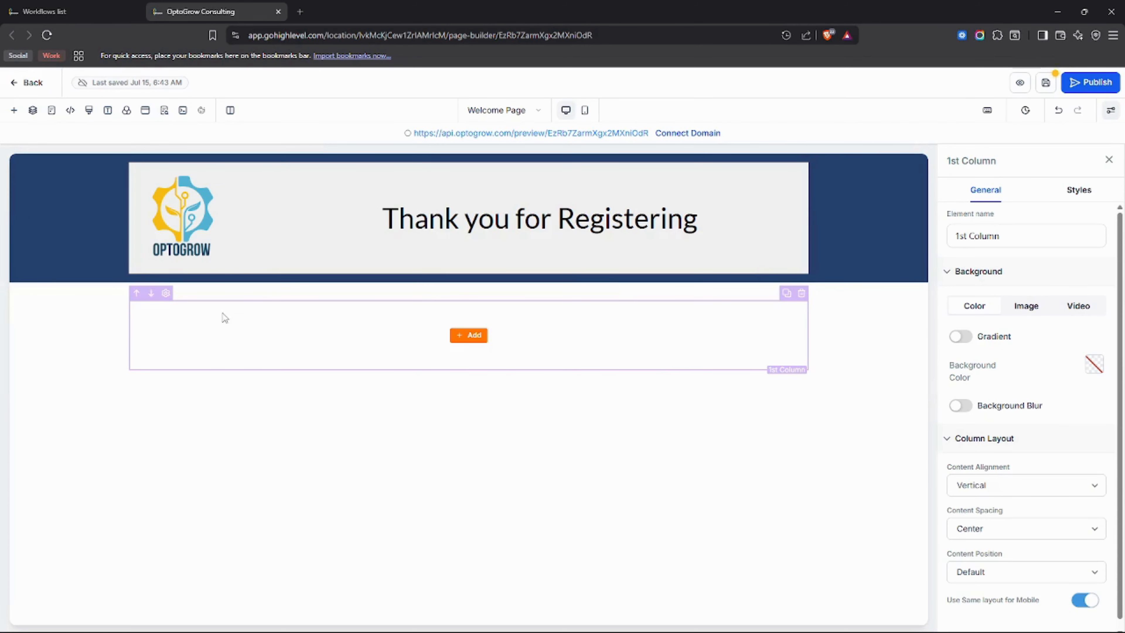
left_click(14, 113)
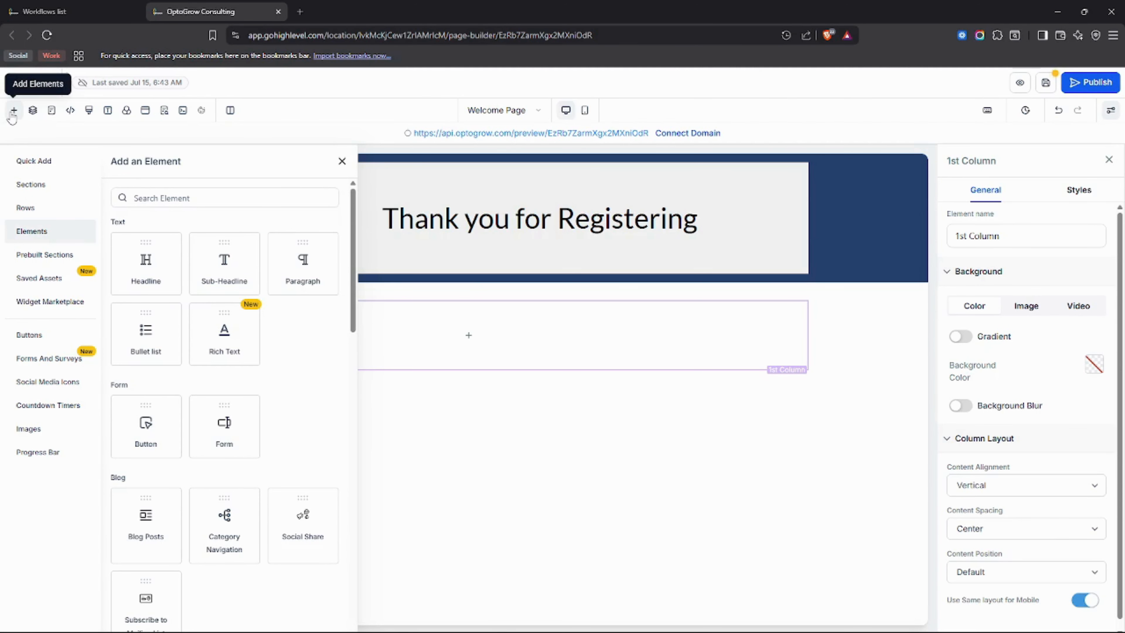
left_click(48, 264)
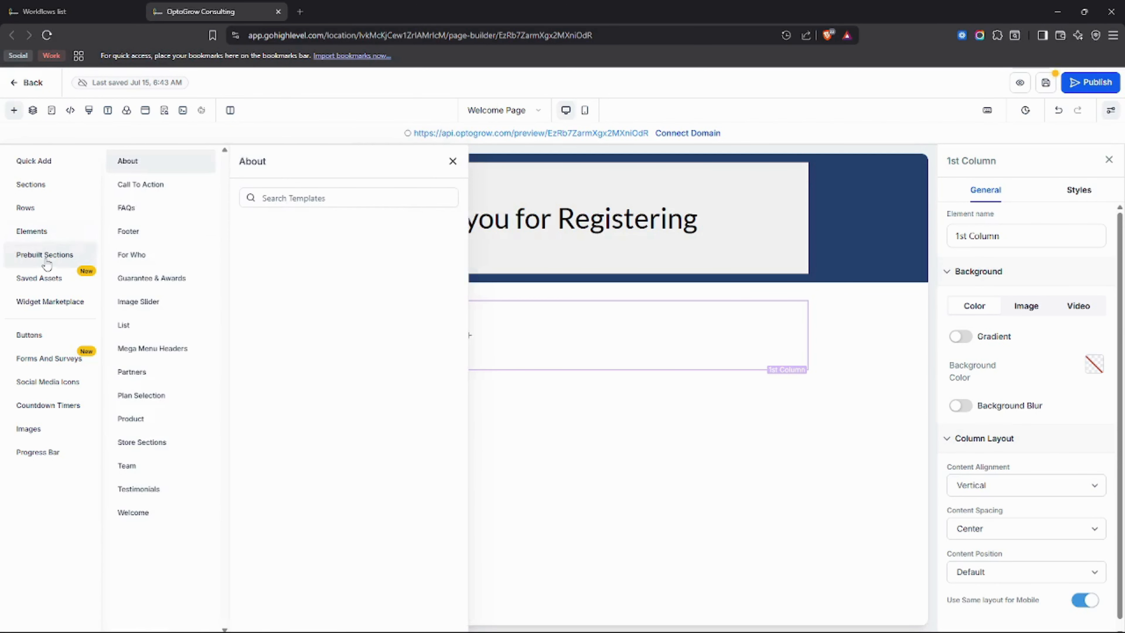
left_click(131, 190)
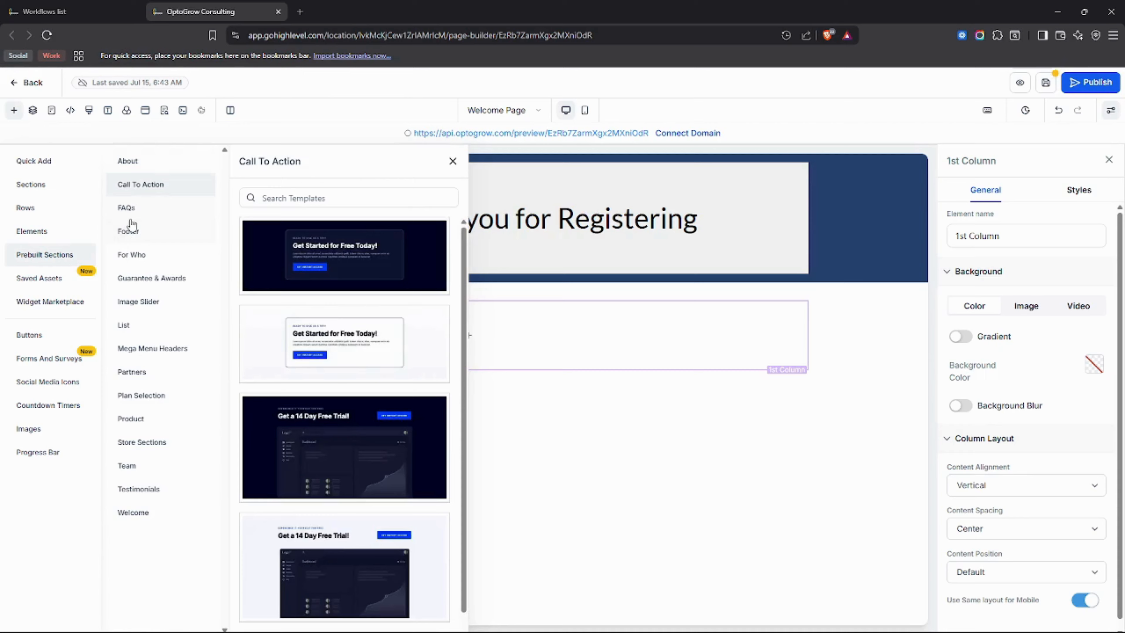
left_click(130, 209)
left_click(131, 239)
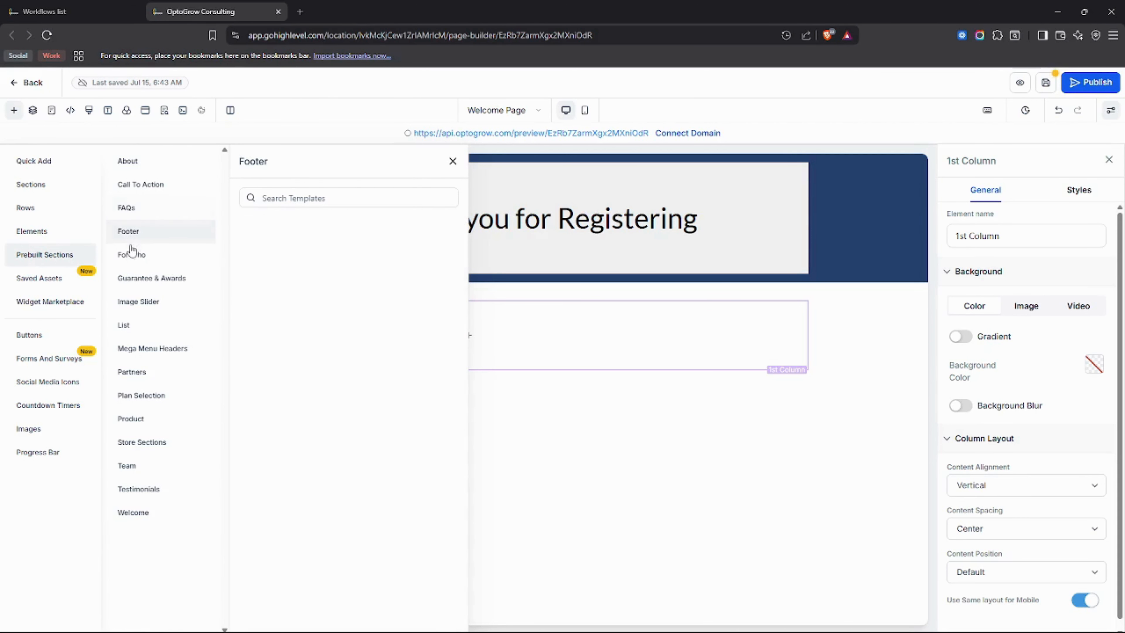
left_click(132, 256)
left_click(135, 279)
left_click(136, 301)
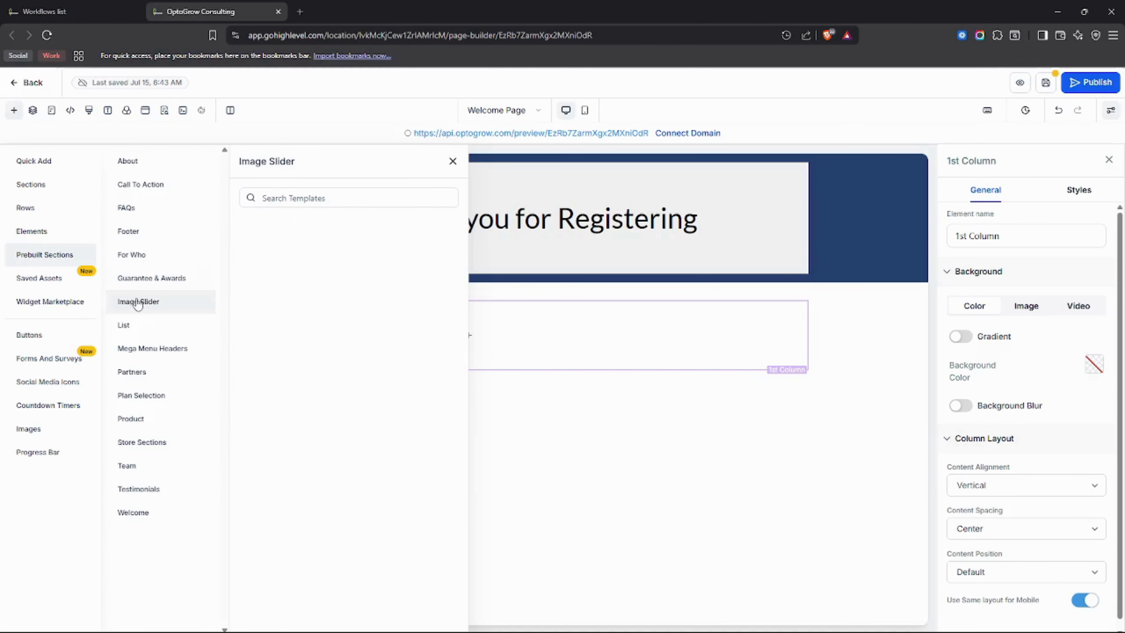
left_click(142, 324)
left_click(146, 347)
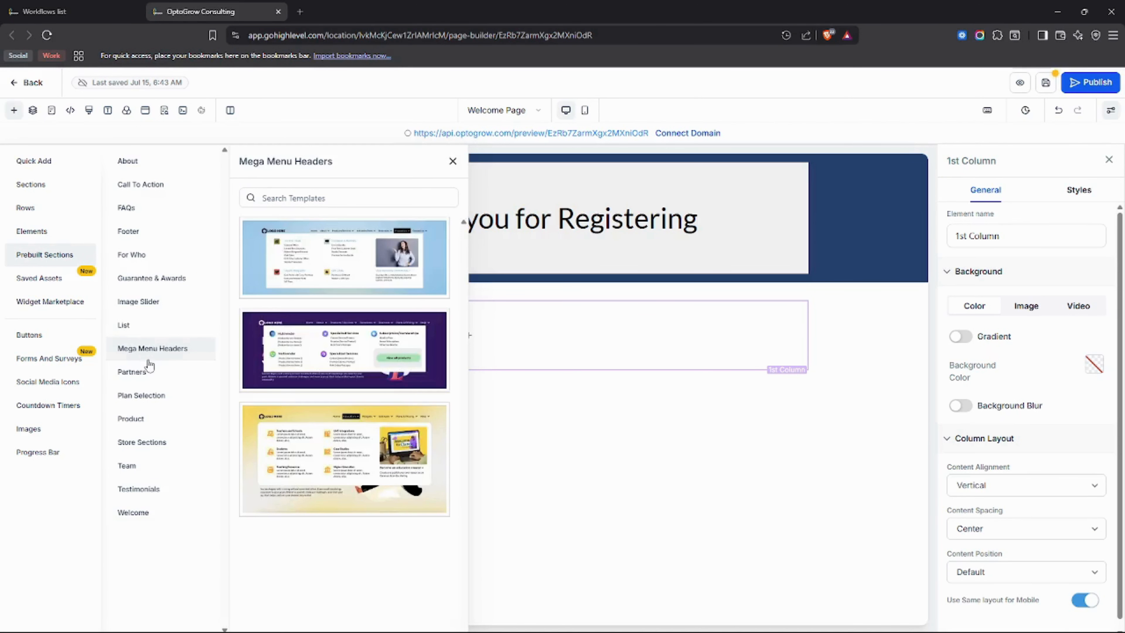
left_click(145, 372)
left_click(146, 394)
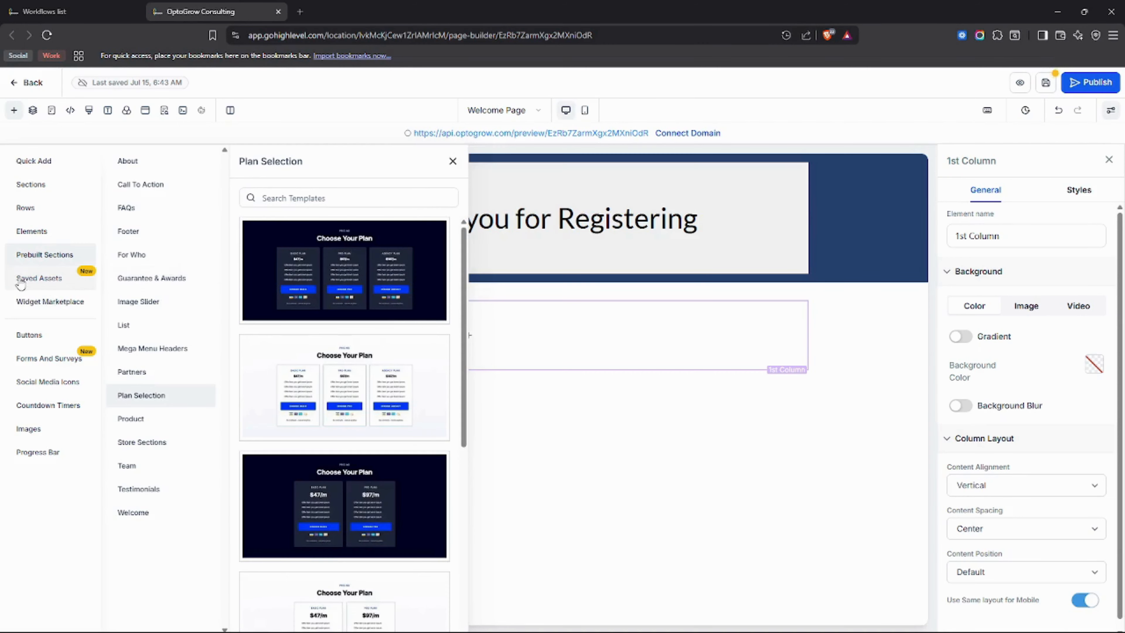
Examine the saved section templates, the global sections and the apps offered in the Widget Marketplace.
left_click(35, 281)
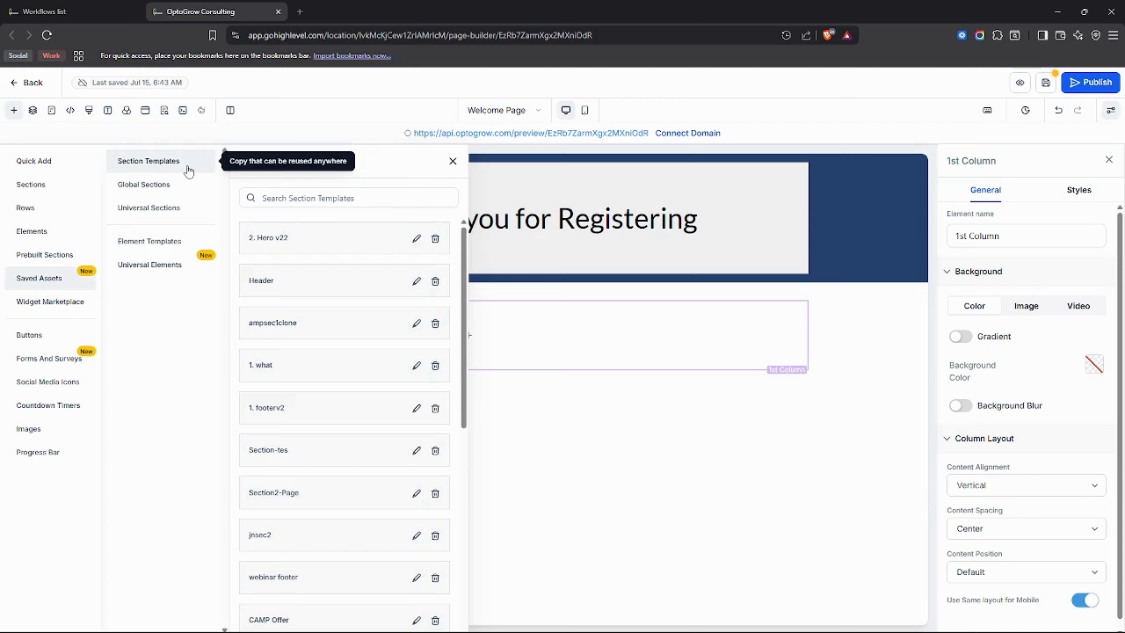
left_click(173, 184)
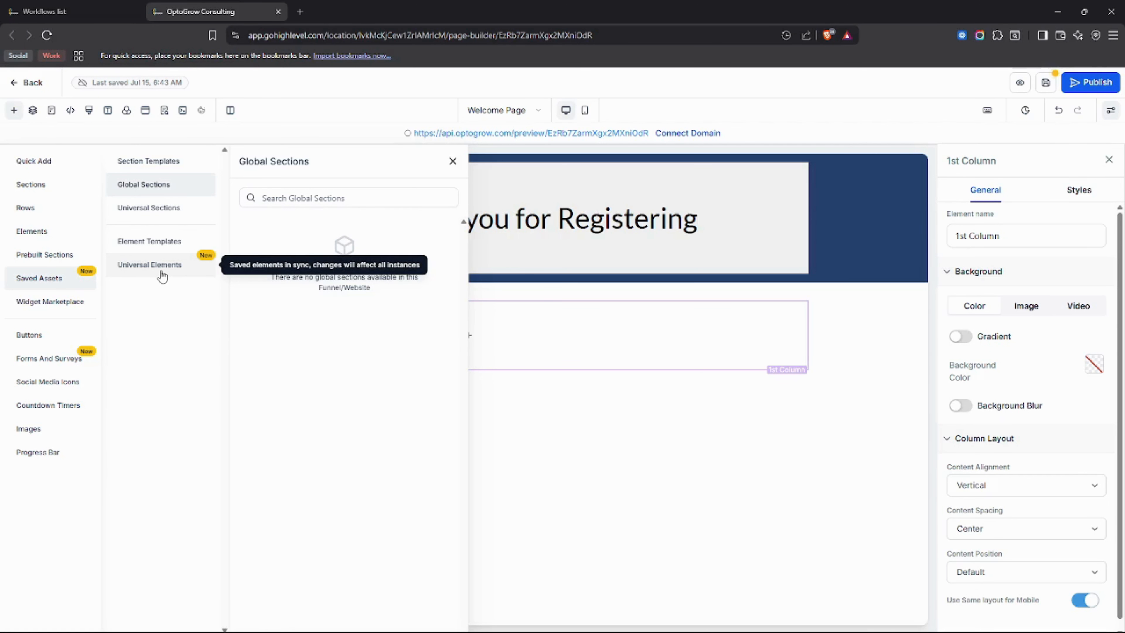
left_click(34, 310)
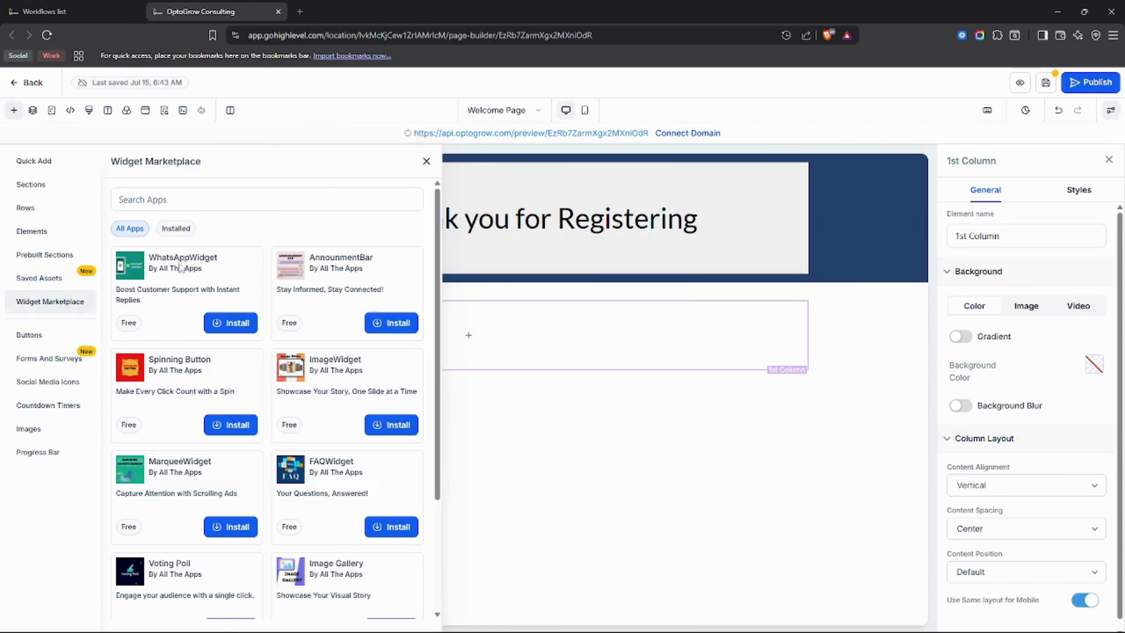
scroll(193, 454, "down", 3)
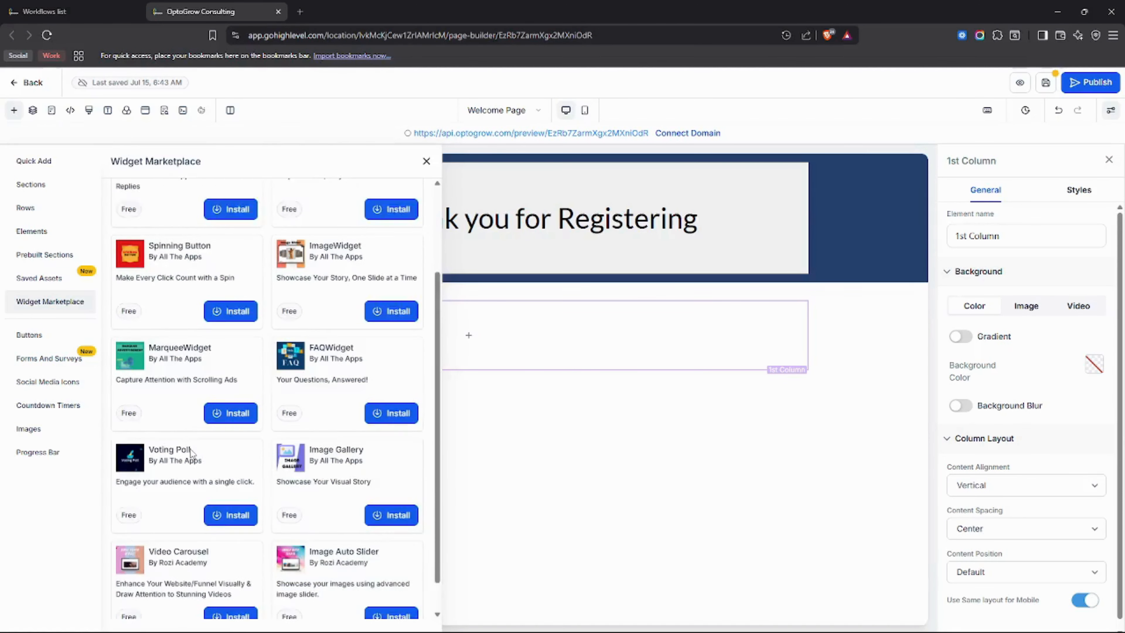
scroll(191, 453, "down", 7)
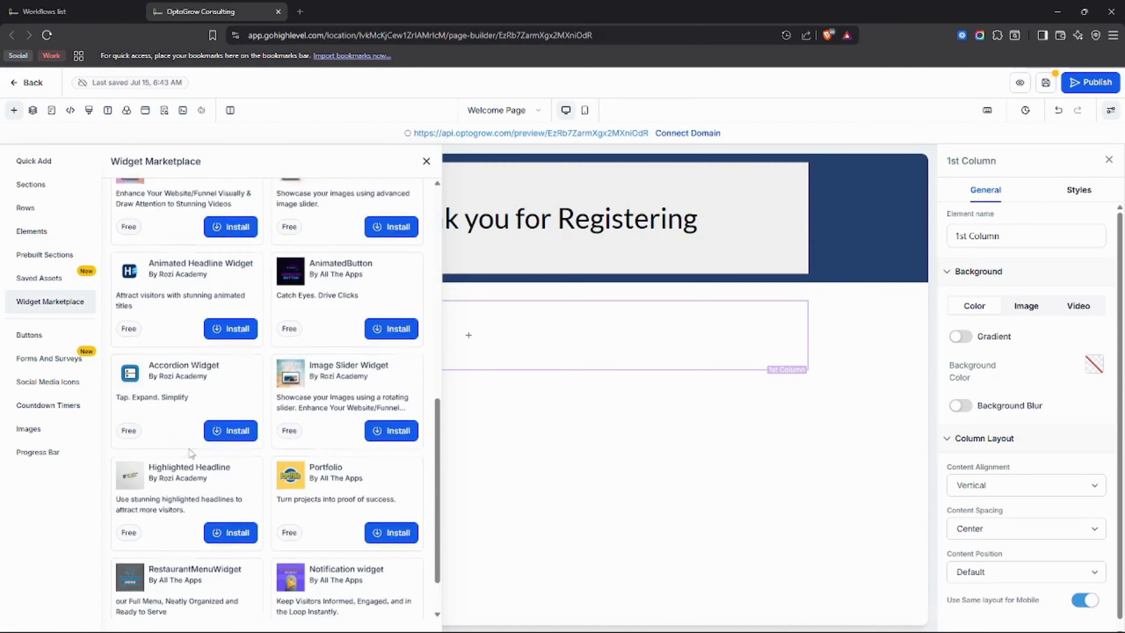
scroll(191, 448, "up", 12)
scroll(191, 449, "up", 1)
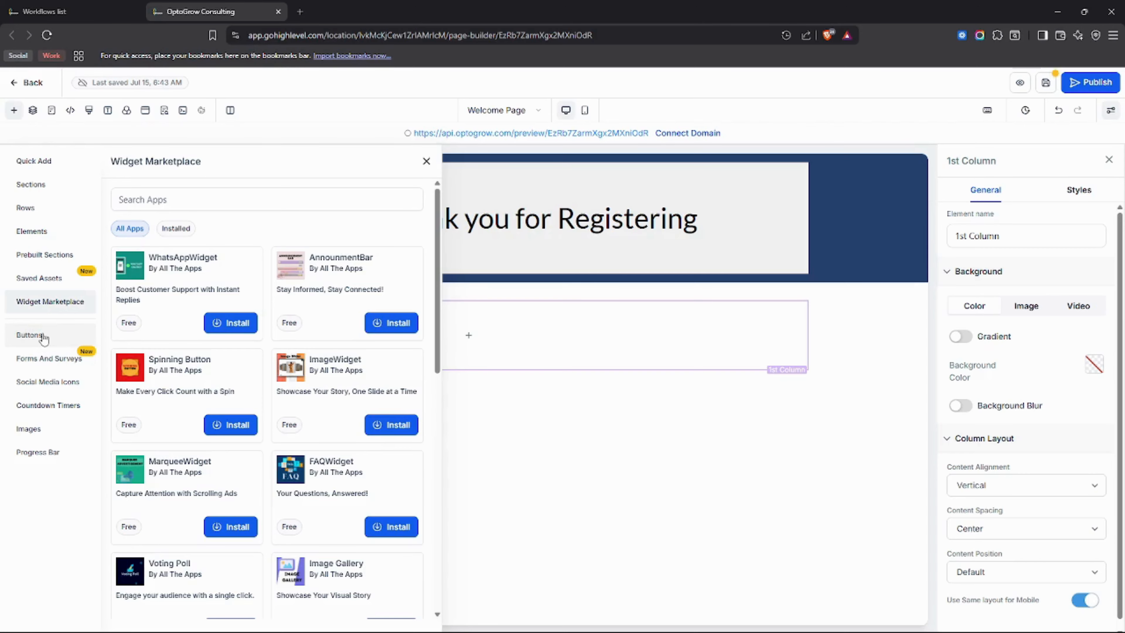
Examine the available page elements and the ready-made button styles.
left_click(32, 231)
scroll(173, 390, "down", 4)
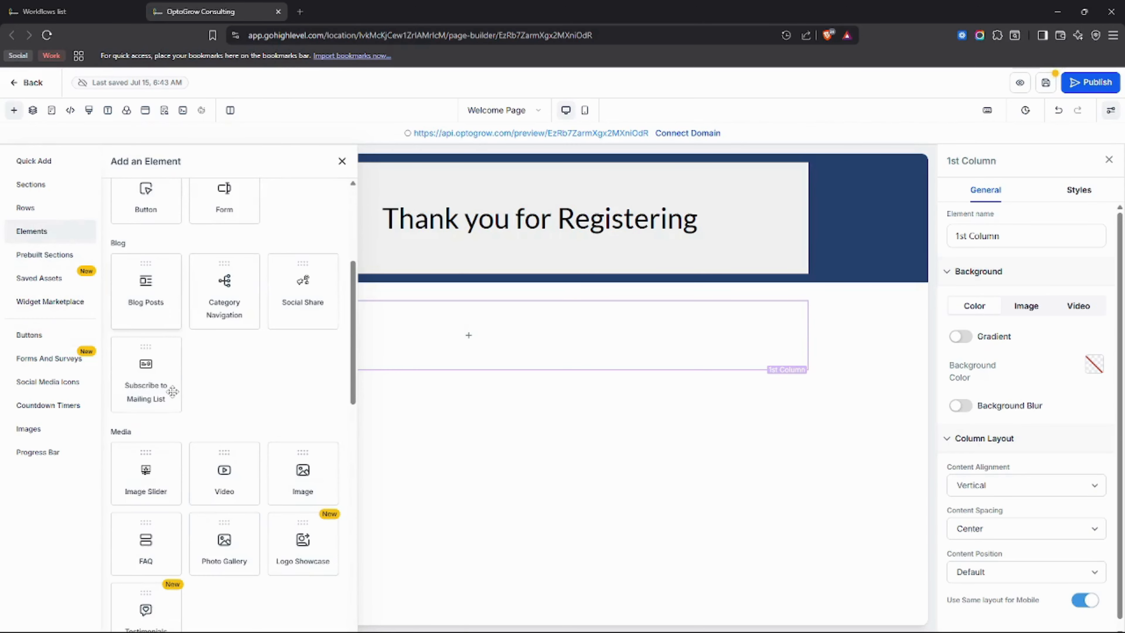
left_click(45, 343)
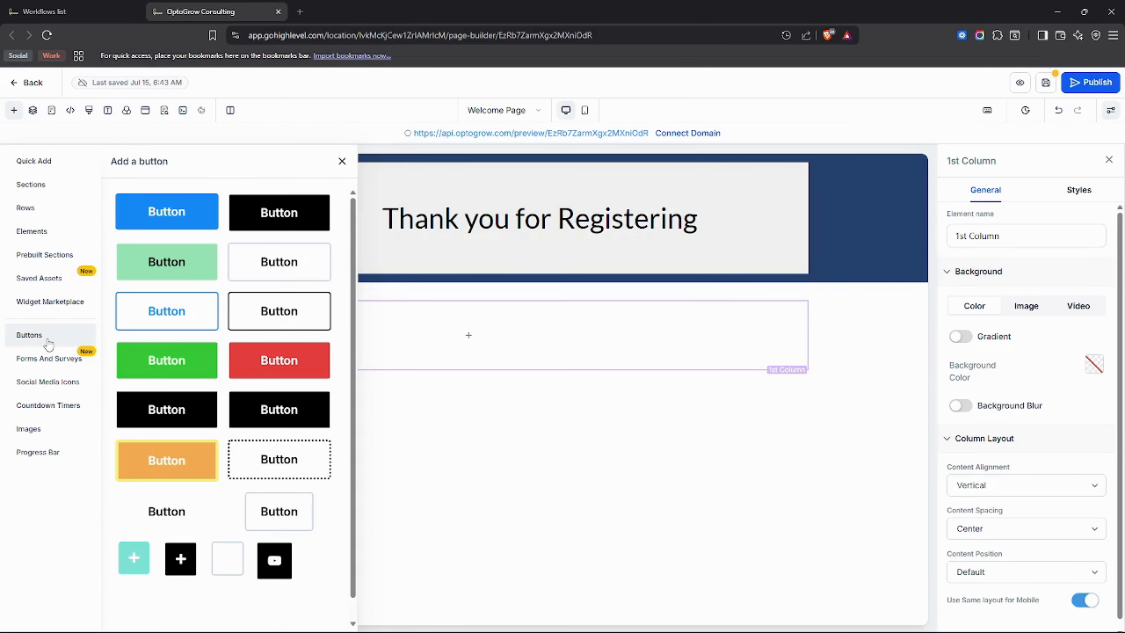
scroll(209, 248, "down", 1)
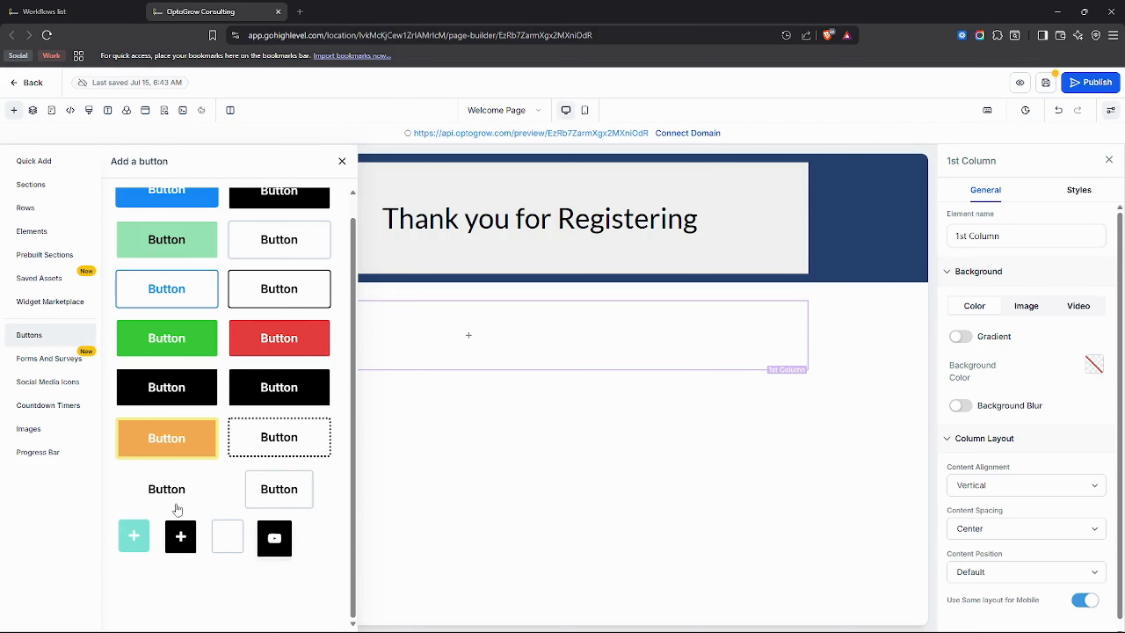
scroll(225, 303, "up", 1)
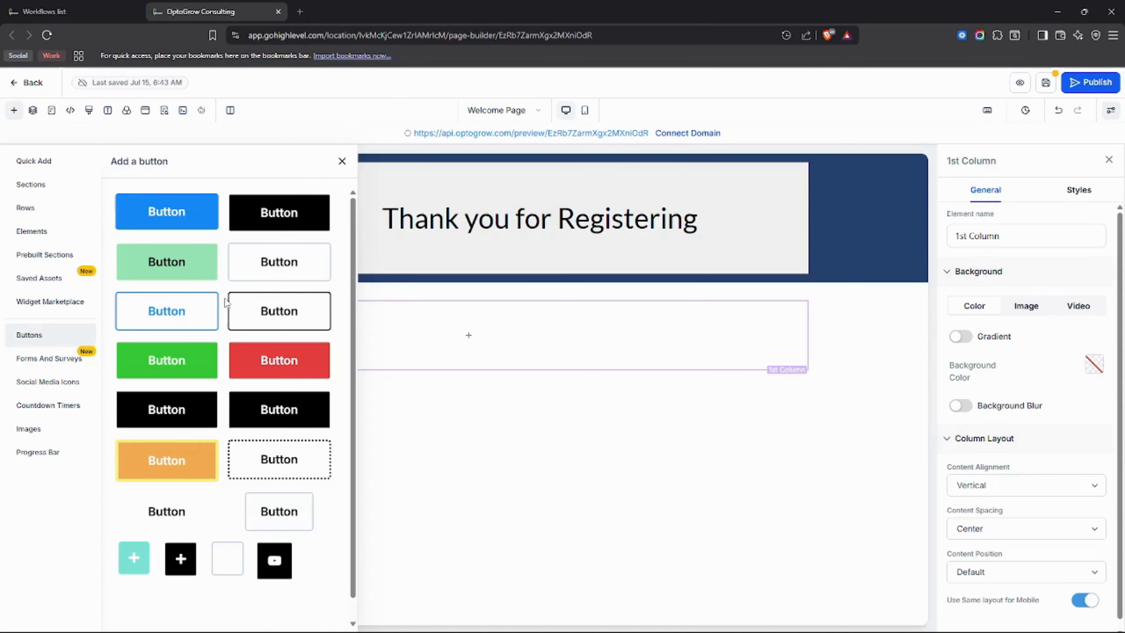
Add a new form to the empty column below the header and open it in the form builder.
left_click(41, 368)
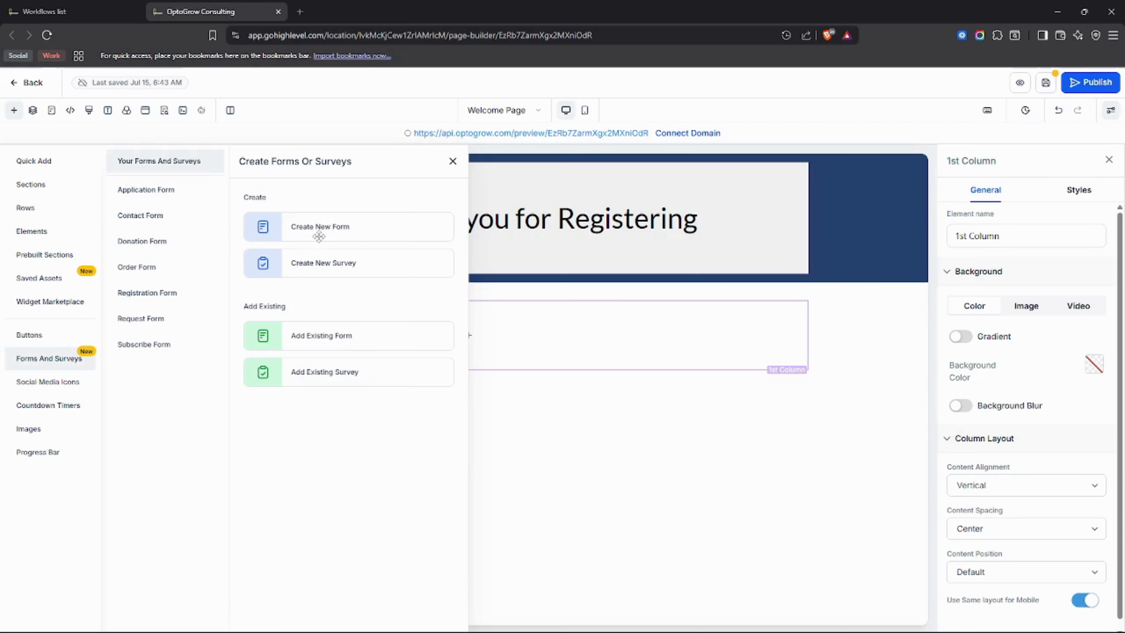
left_click(312, 231)
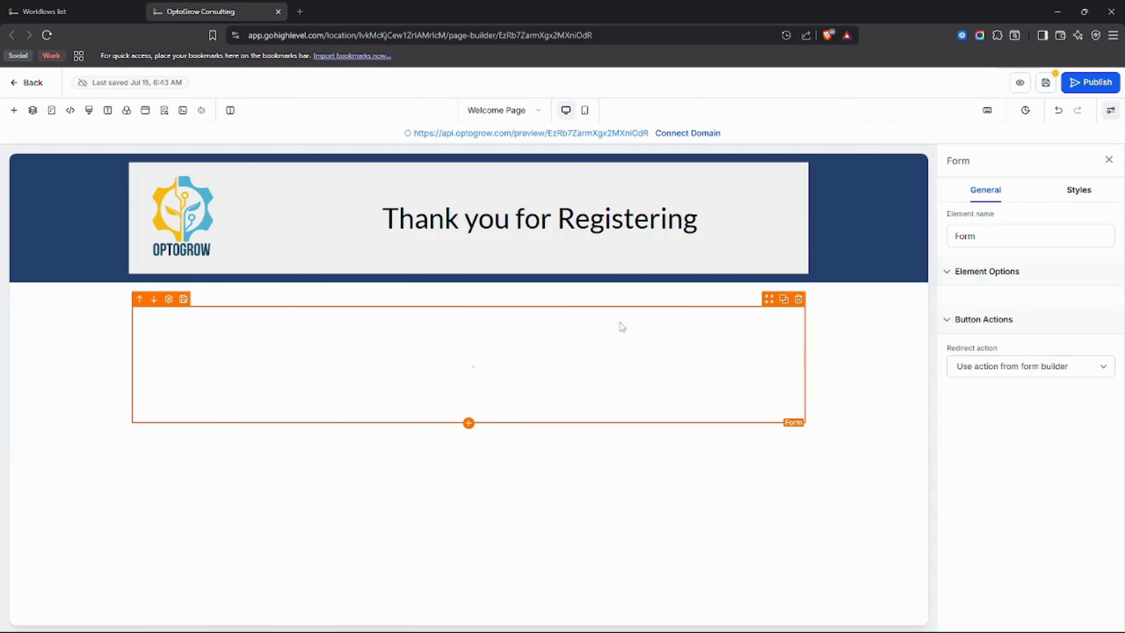
left_click(474, 343)
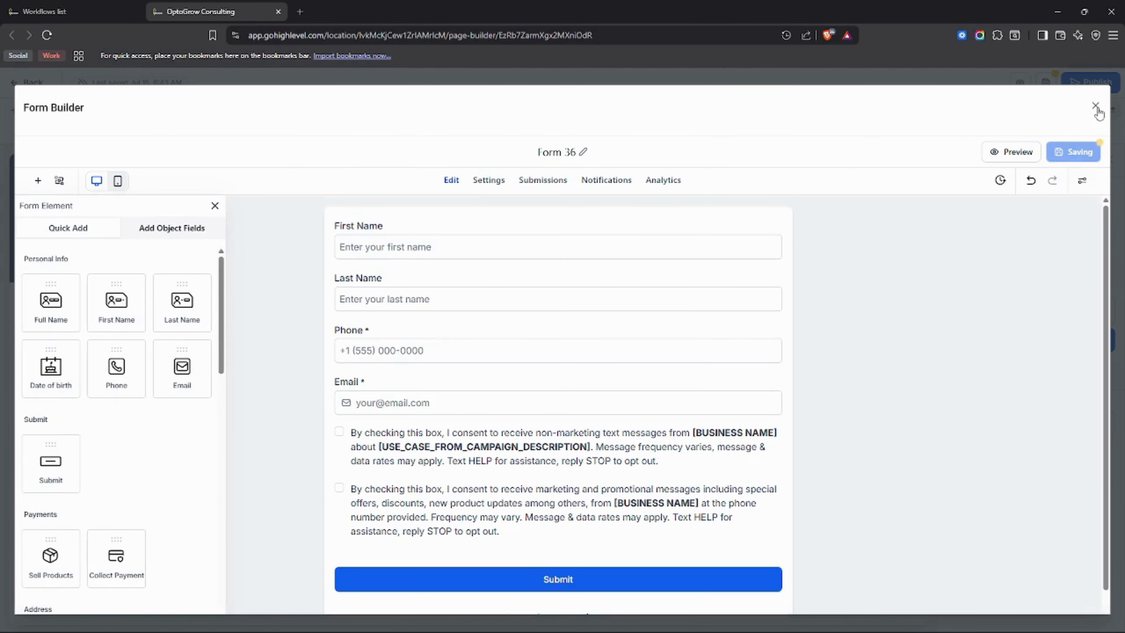
Examine the new form's default fields and the available form elements, and select the First Name field.
scroll(384, 558, "down", 1)
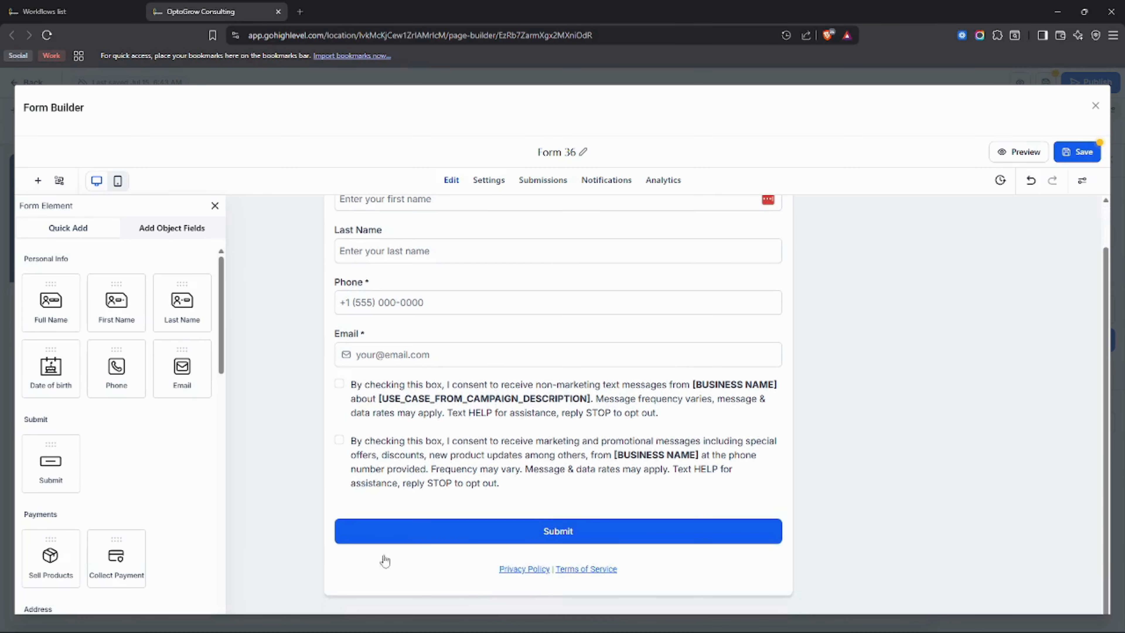
scroll(349, 579, "up", 1)
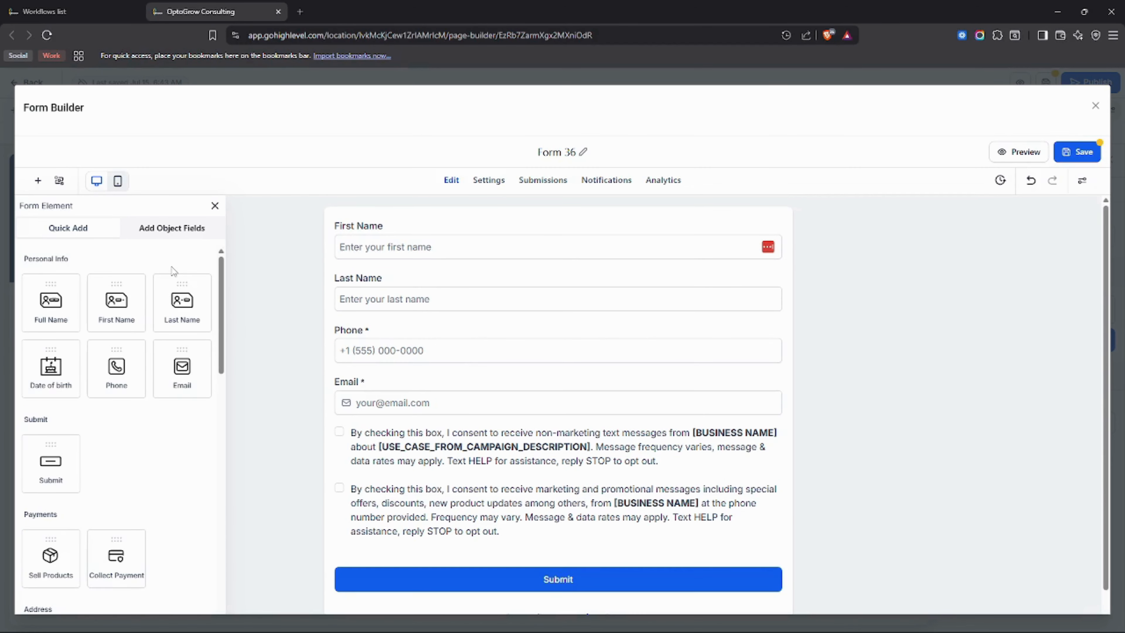
scroll(172, 266, "down", 3)
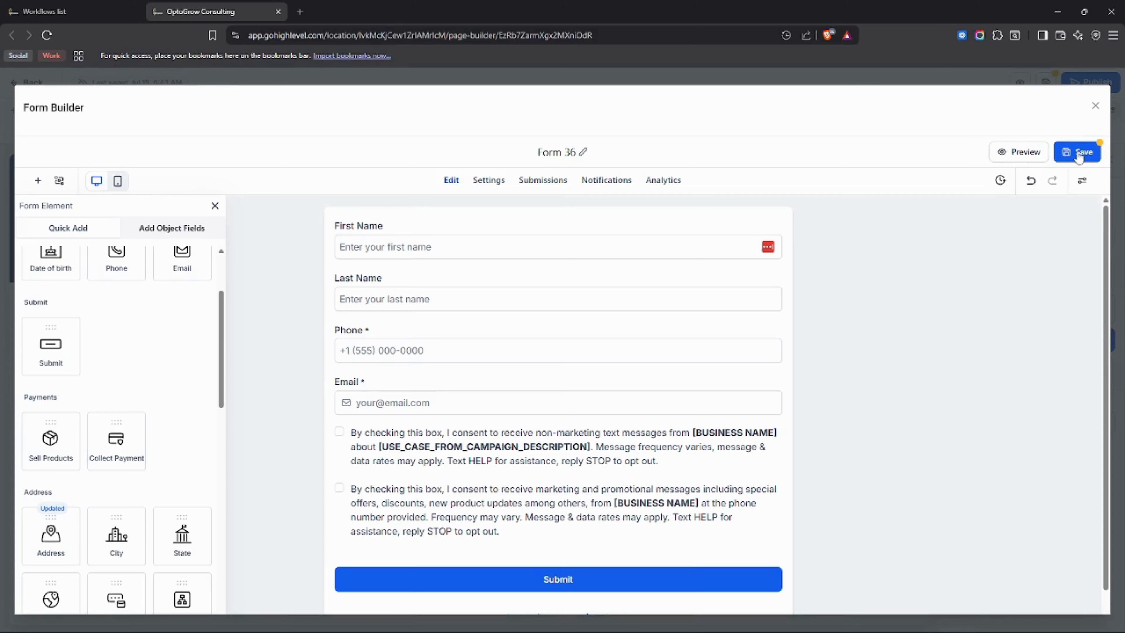
scroll(109, 439, "up", 3)
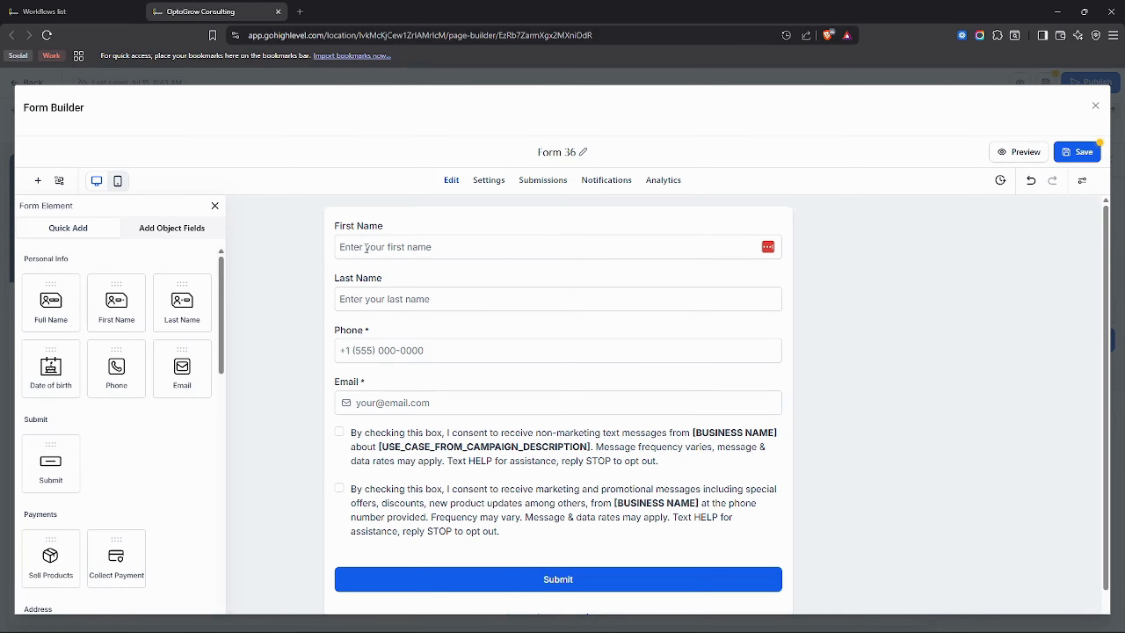
left_click(371, 242)
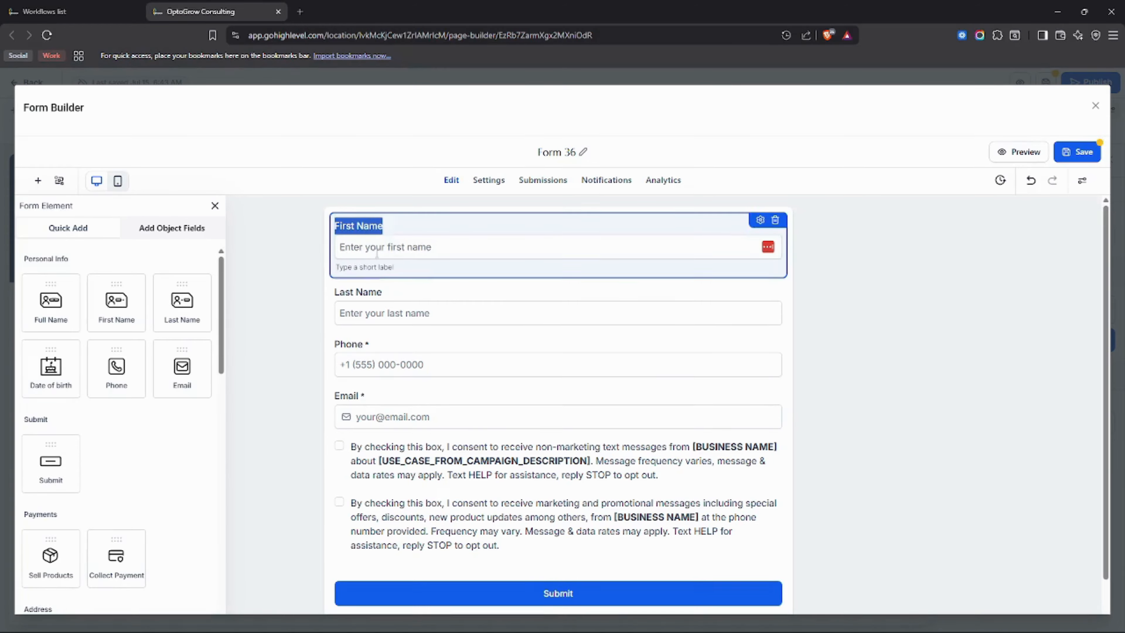
Examine the First Name field's general settings, including its label, placeholder, short label and query key.
left_click(407, 253)
left_click(484, 237)
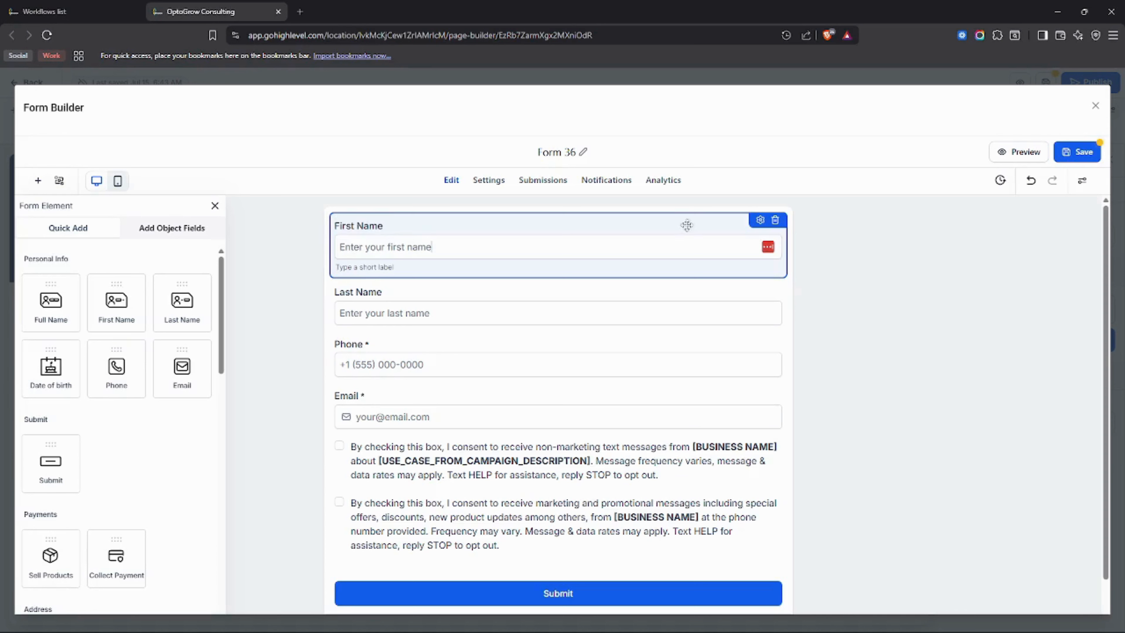
left_click(759, 221)
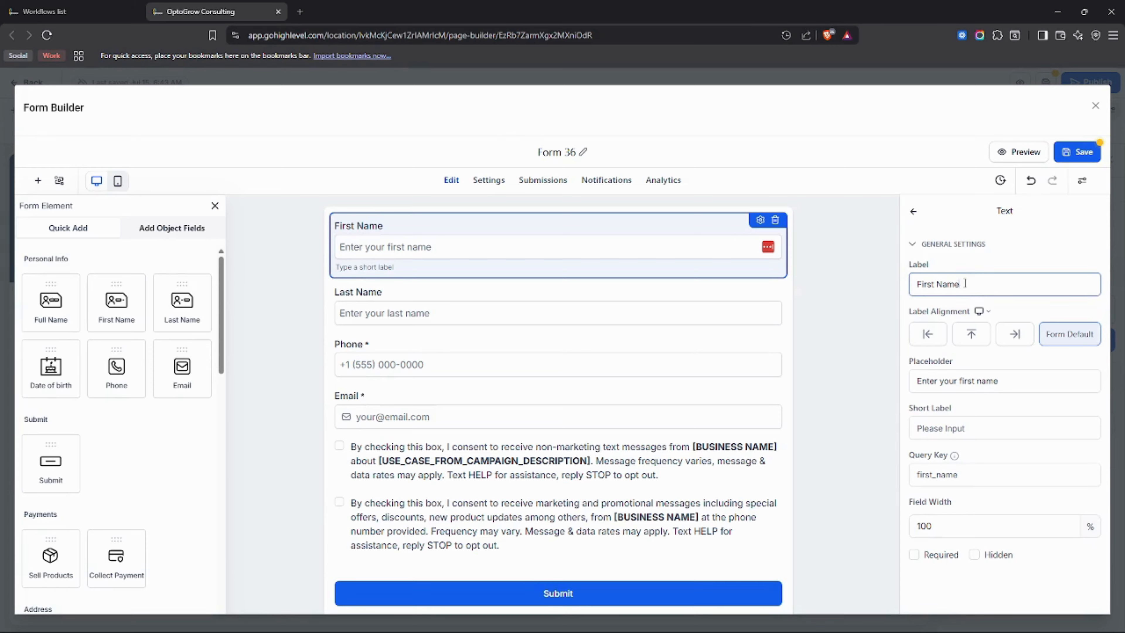
left_click_drag(959, 284, 911, 284)
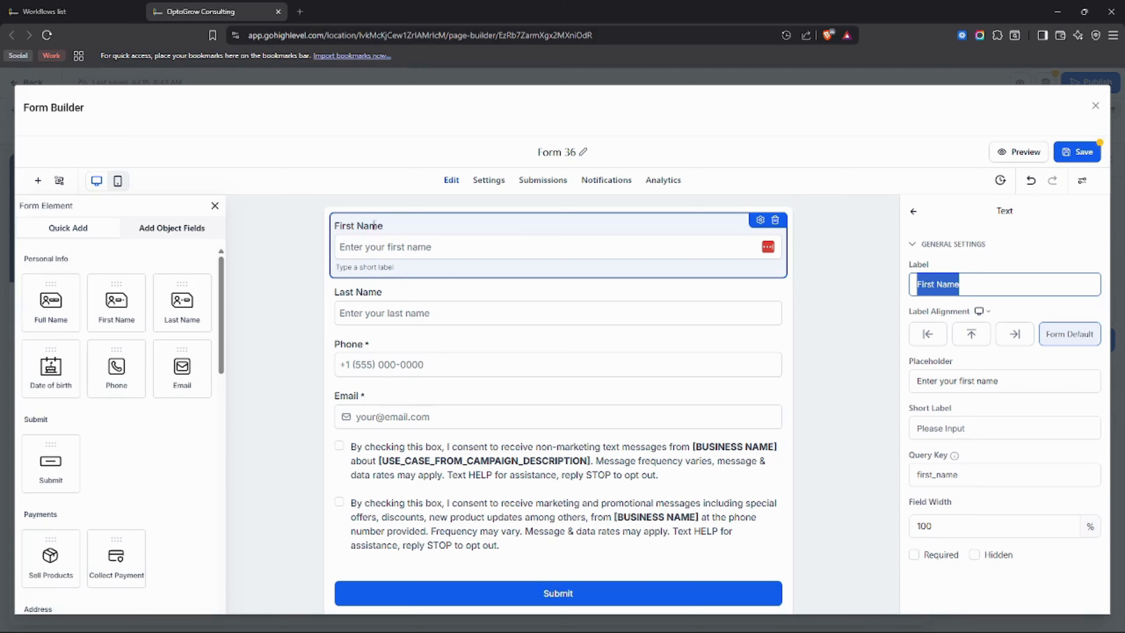
left_click(942, 380)
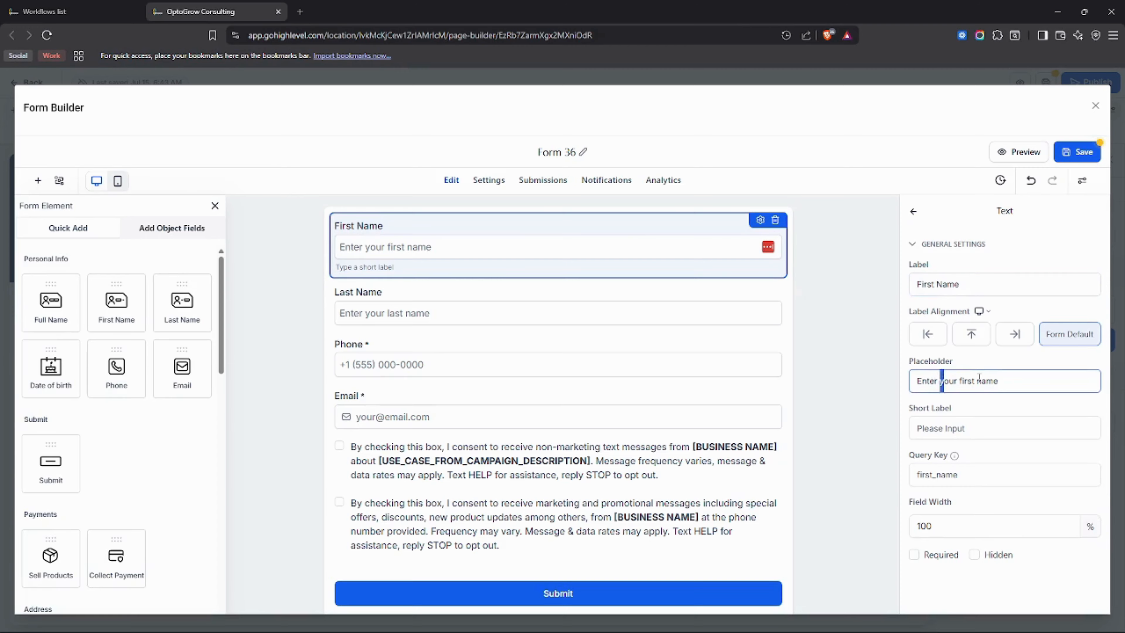
left_click(975, 380)
left_click(922, 422)
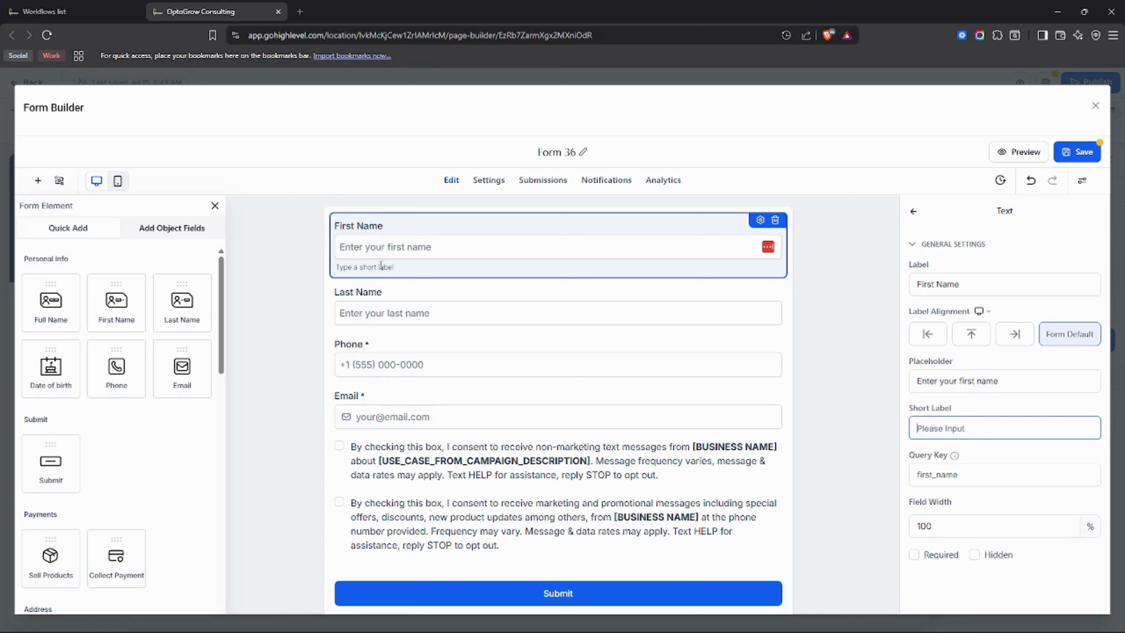
scroll(931, 470, "down", 1)
left_click_drag(972, 457, 891, 457)
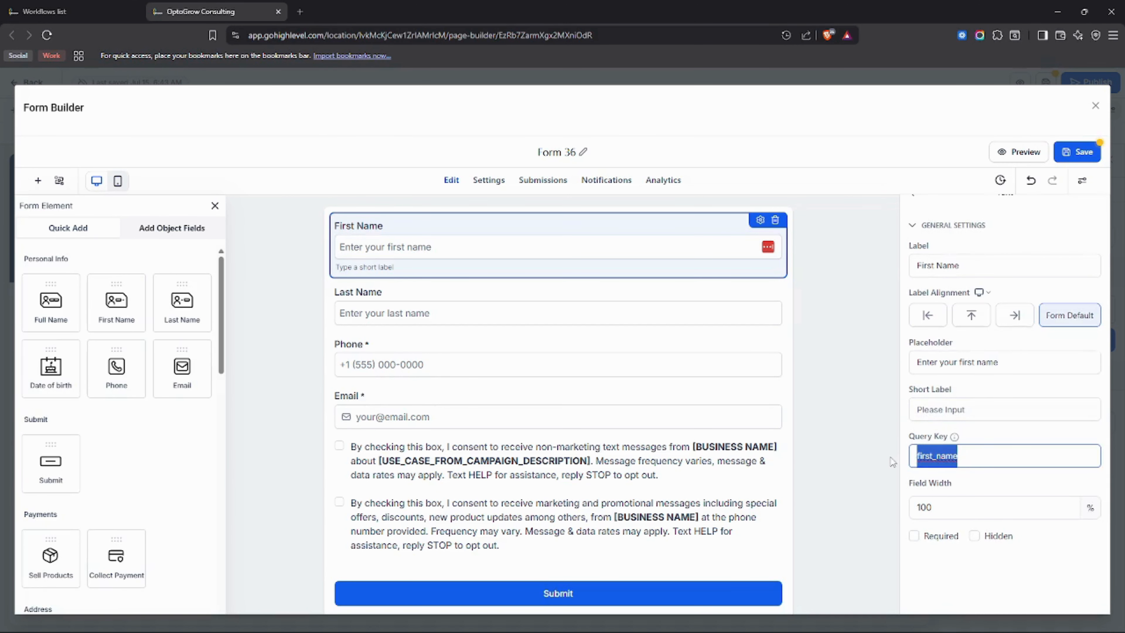
left_click(980, 443)
left_click(958, 459)
left_click_drag(970, 458, 886, 460)
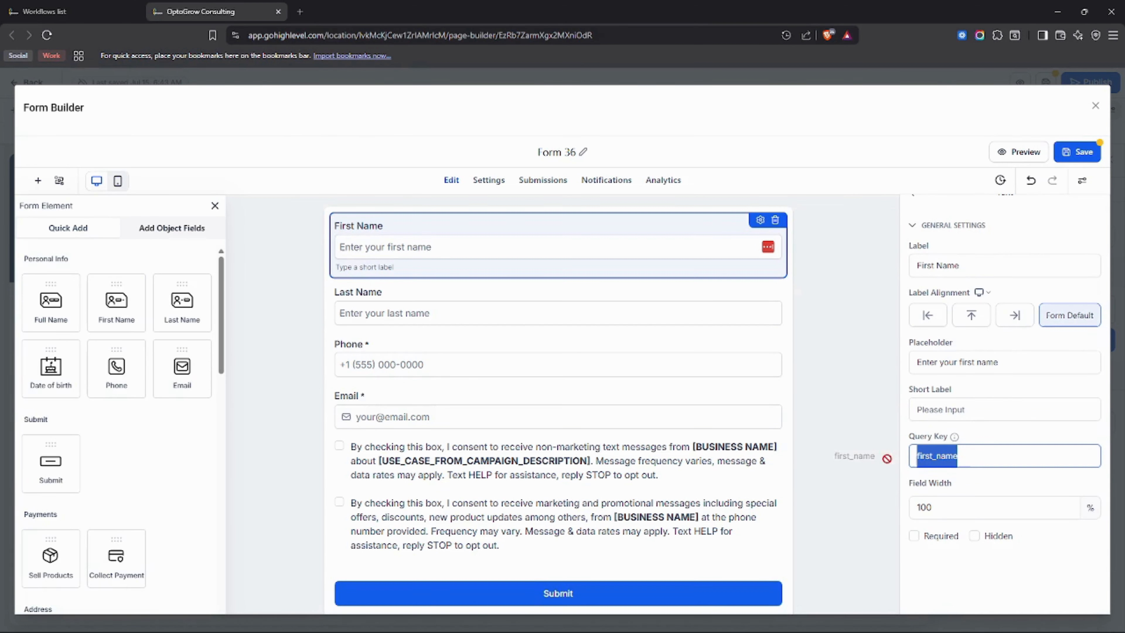
mouse_move(955, 438)
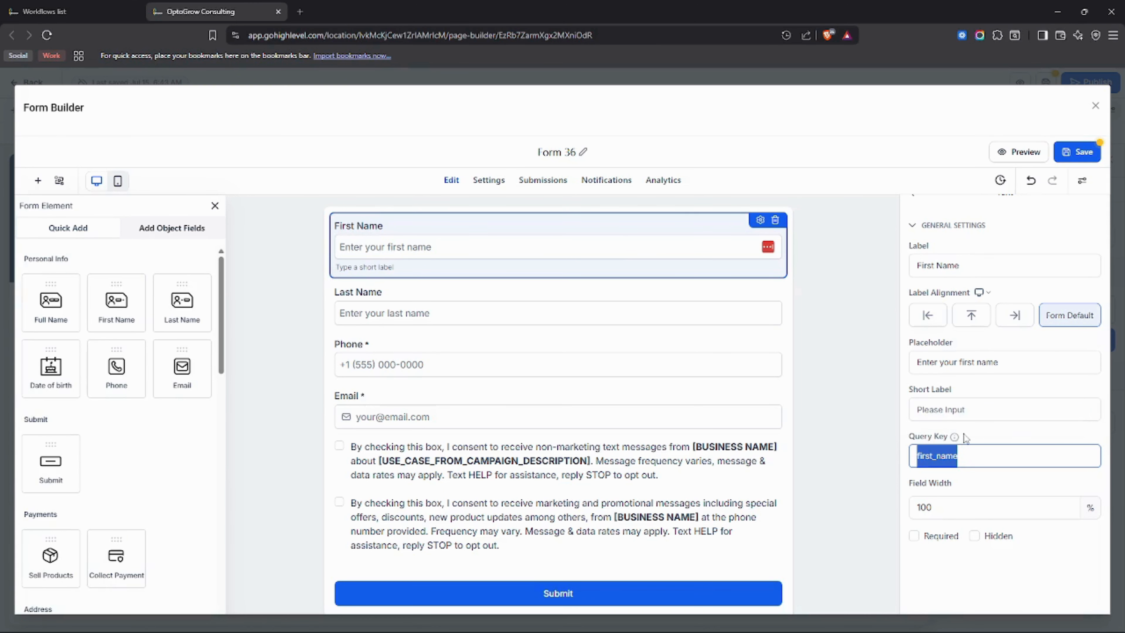
left_click(951, 483)
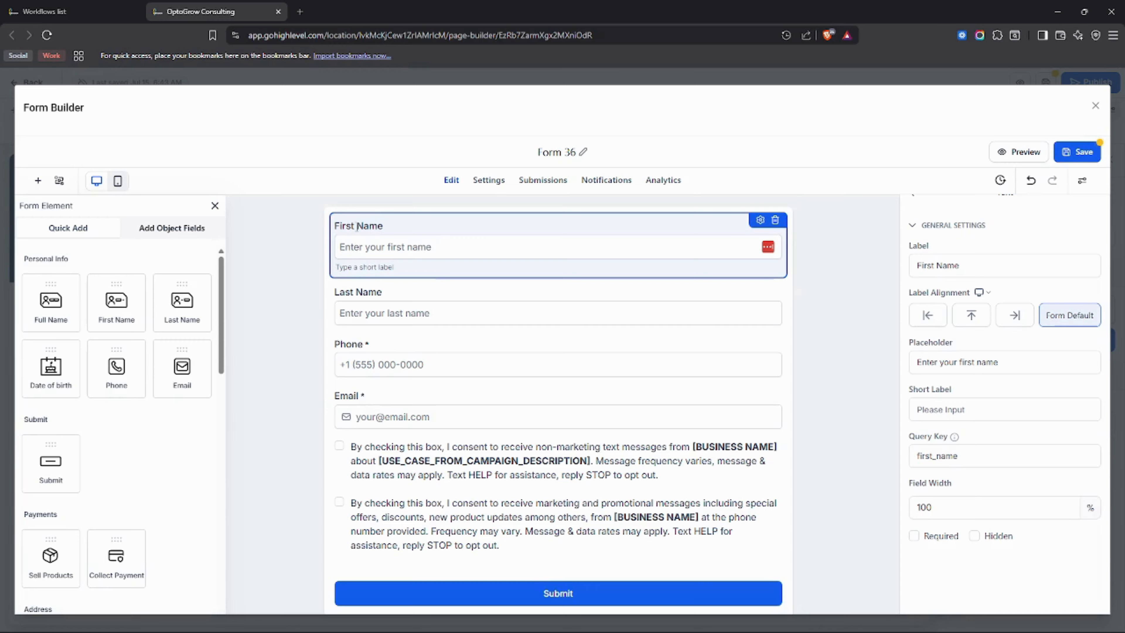
Make the First Name and Last Name fields required.
left_click(914, 536)
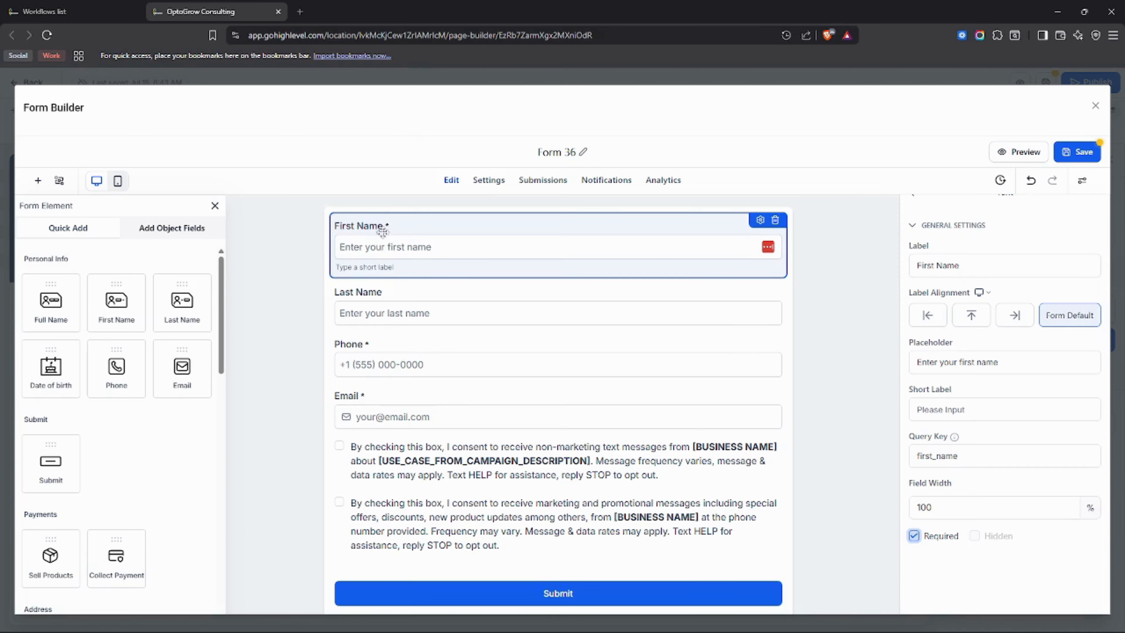
scroll(923, 377, "up", 1)
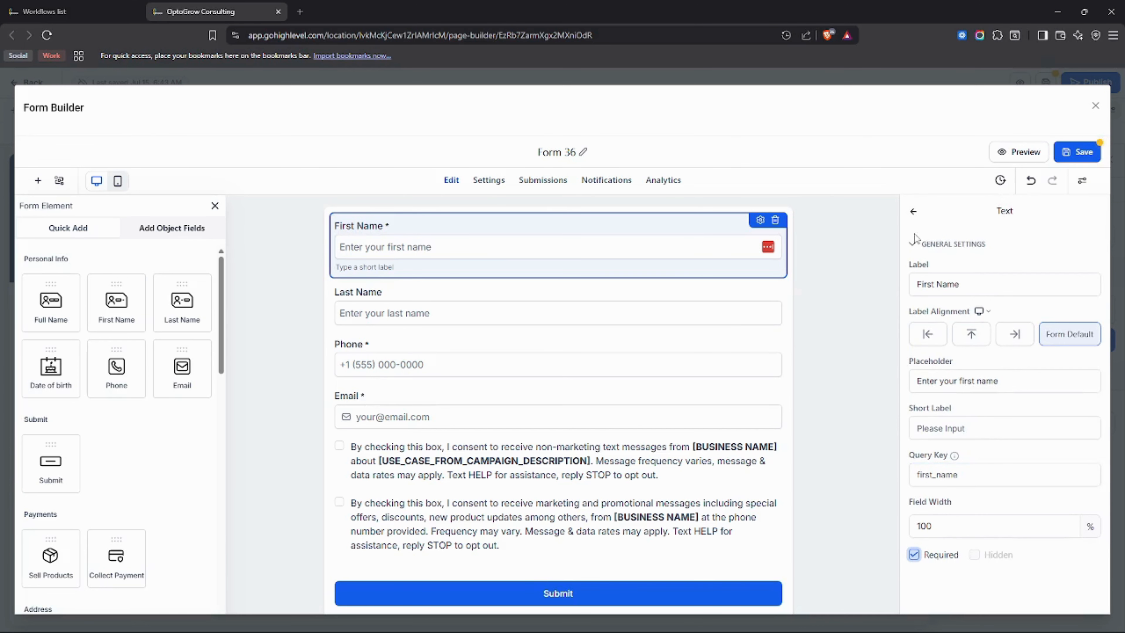
double_click(398, 292)
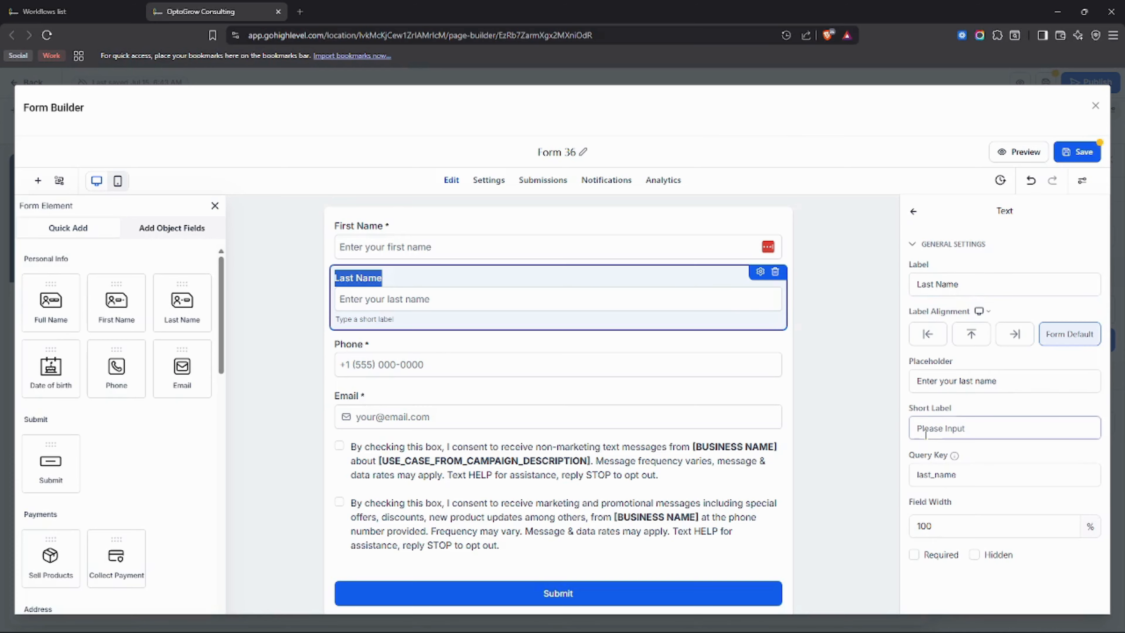
left_click(914, 555)
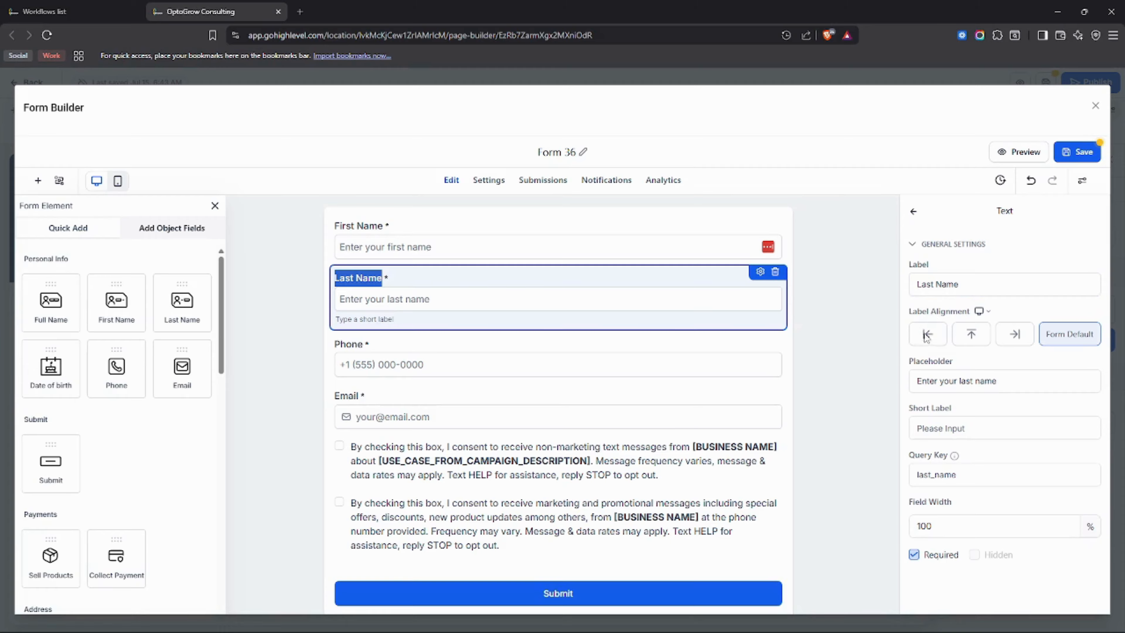
Try the top, left and right label alignments on the Last Name field, and return it to Form Default.
left_click(972, 336)
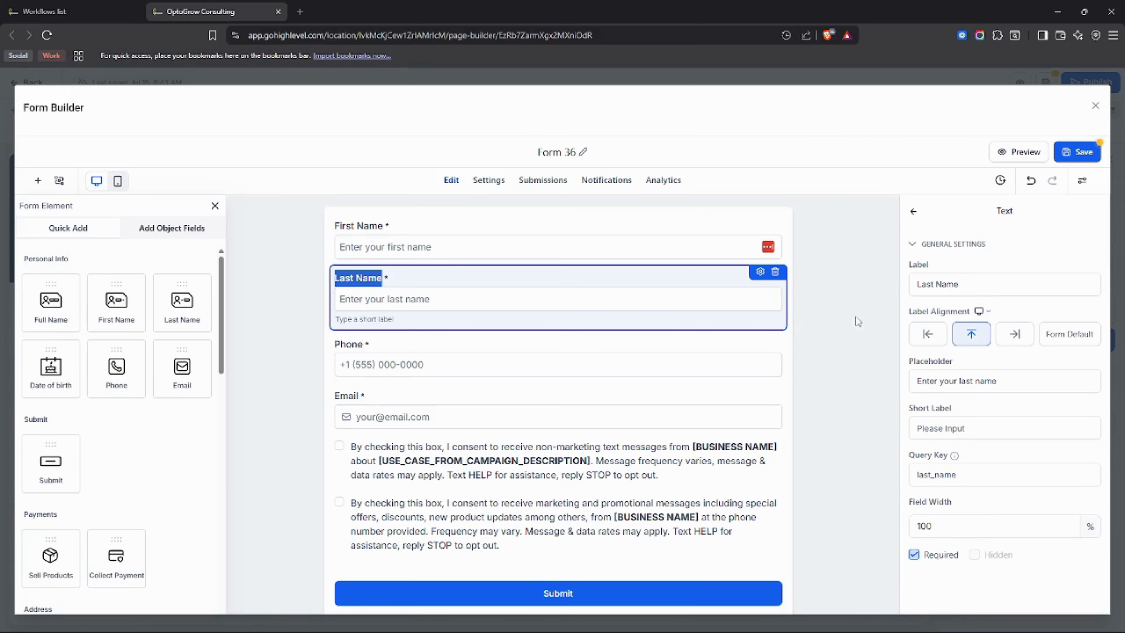
left_click(929, 336)
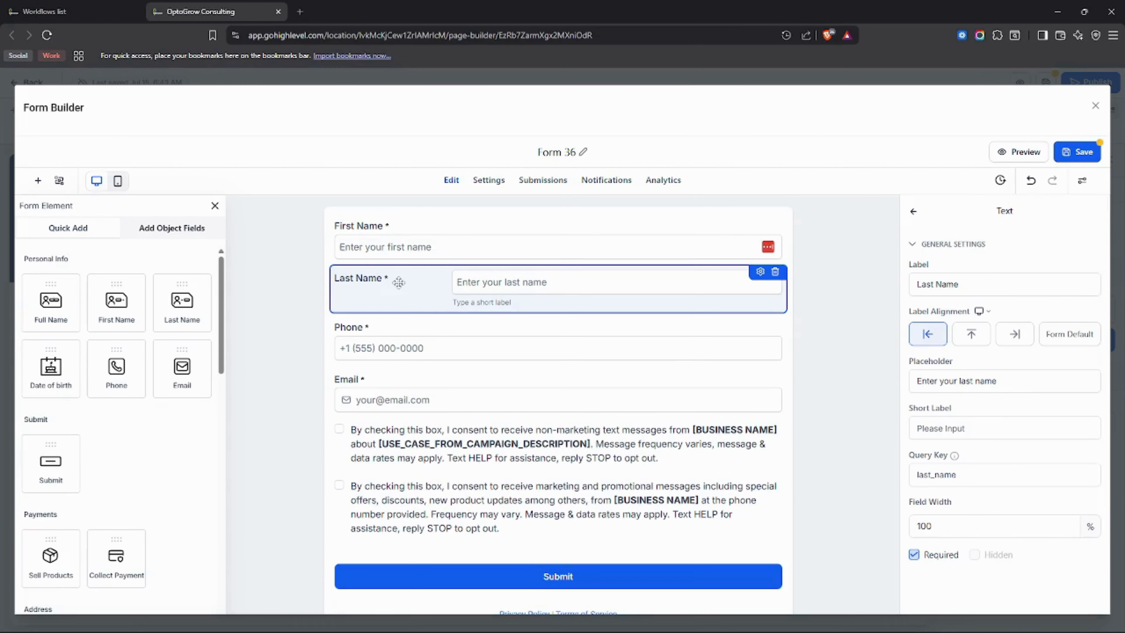
left_click(1014, 335)
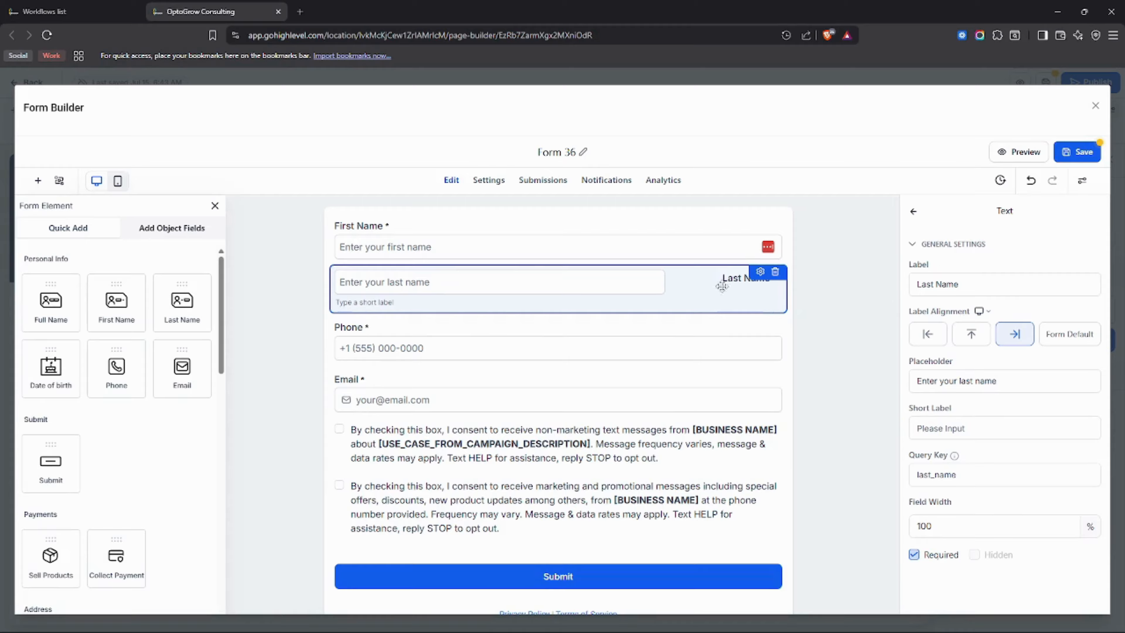
left_click(1075, 342)
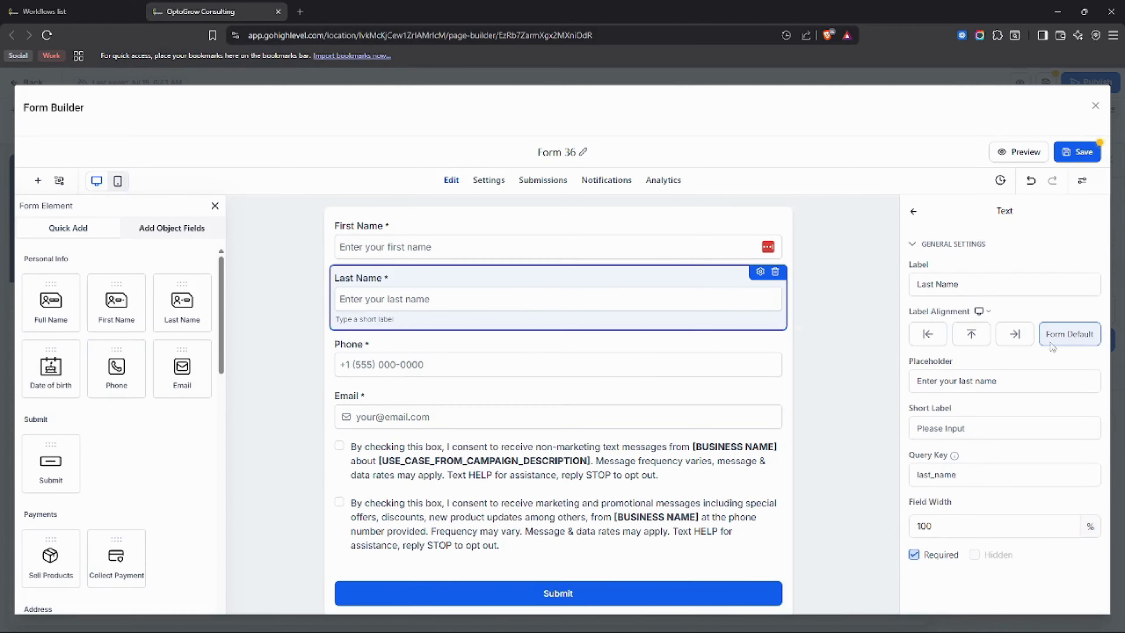
Review the Phone field's settings and delete the field from the form.
scroll(545, 350, "down", 1)
scroll(545, 350, "up", 1)
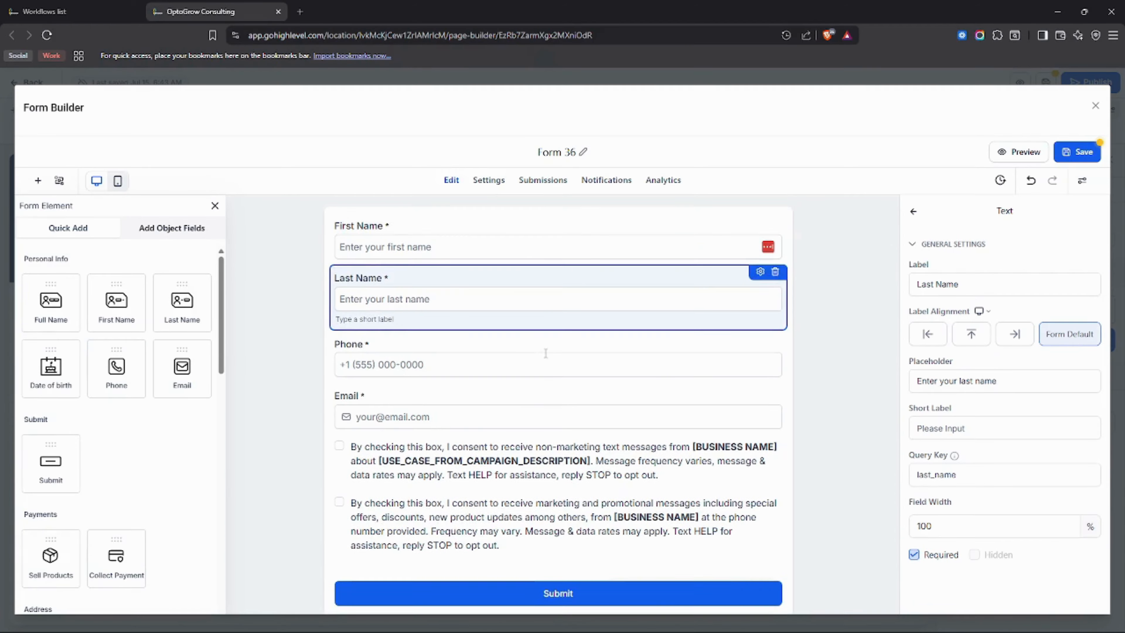
left_click(501, 348)
left_click(412, 331)
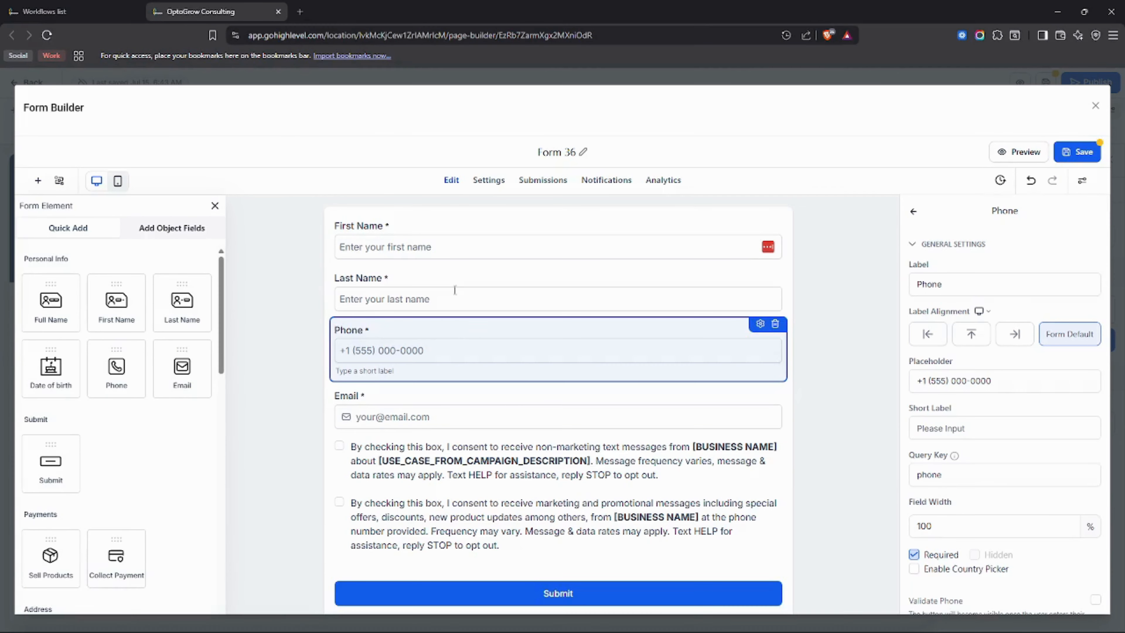
scroll(938, 429, "down", 1)
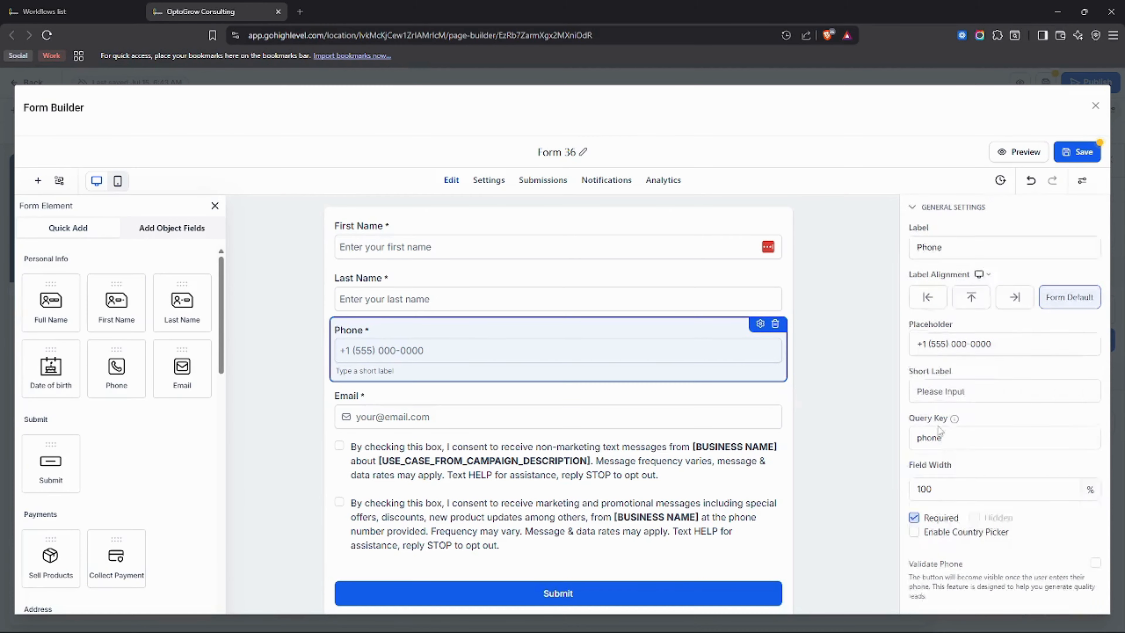
scroll(940, 431, "down", 2)
scroll(940, 431, "up", 2)
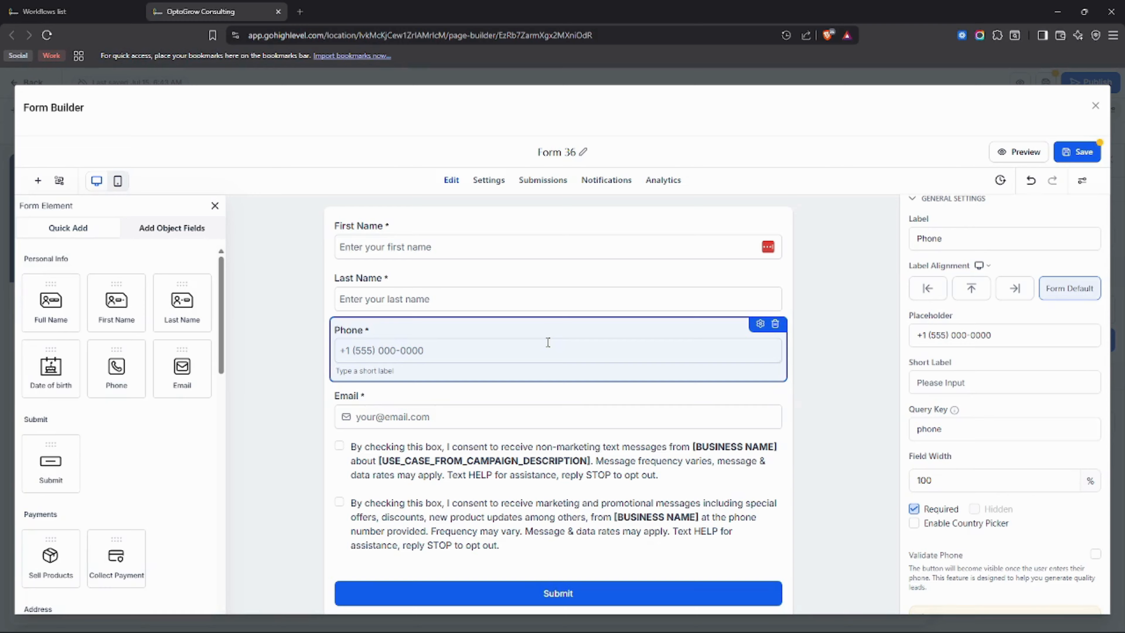
left_click(775, 324)
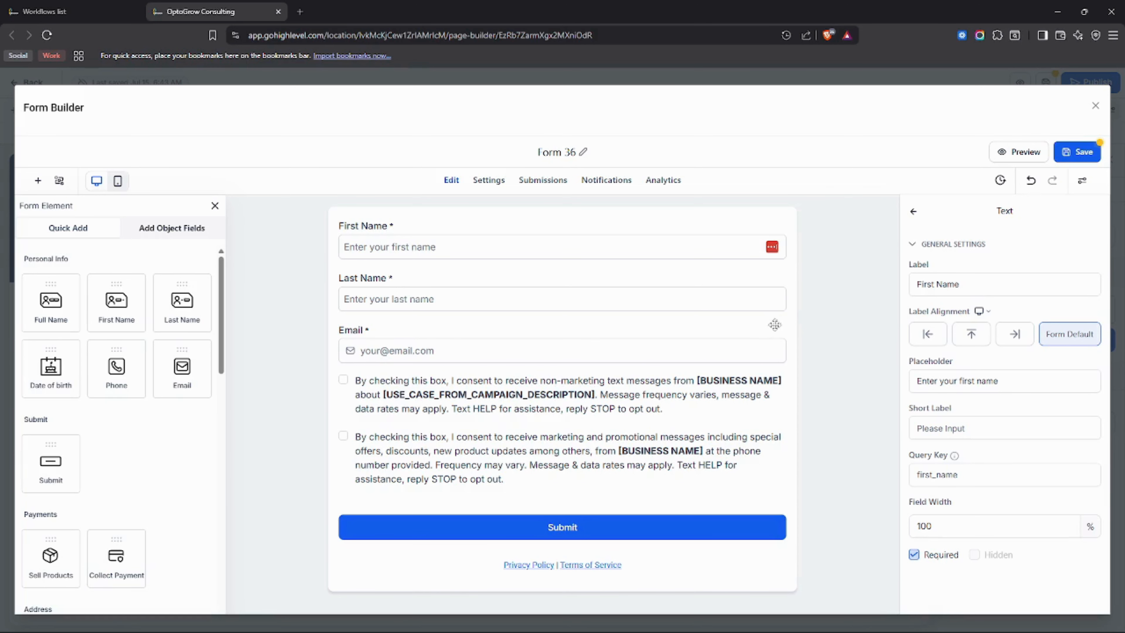
Open the Email field's settings and examine the contact object fields that can be added to the form.
left_click(743, 350)
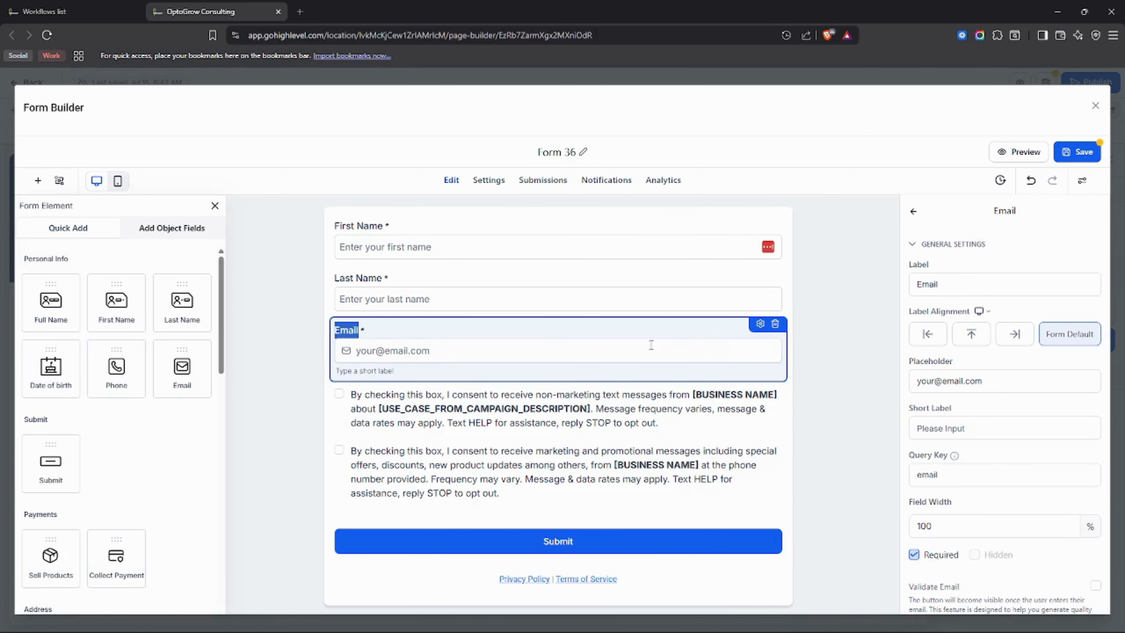
scroll(160, 333, "down", 7)
scroll(160, 330, "up", 4)
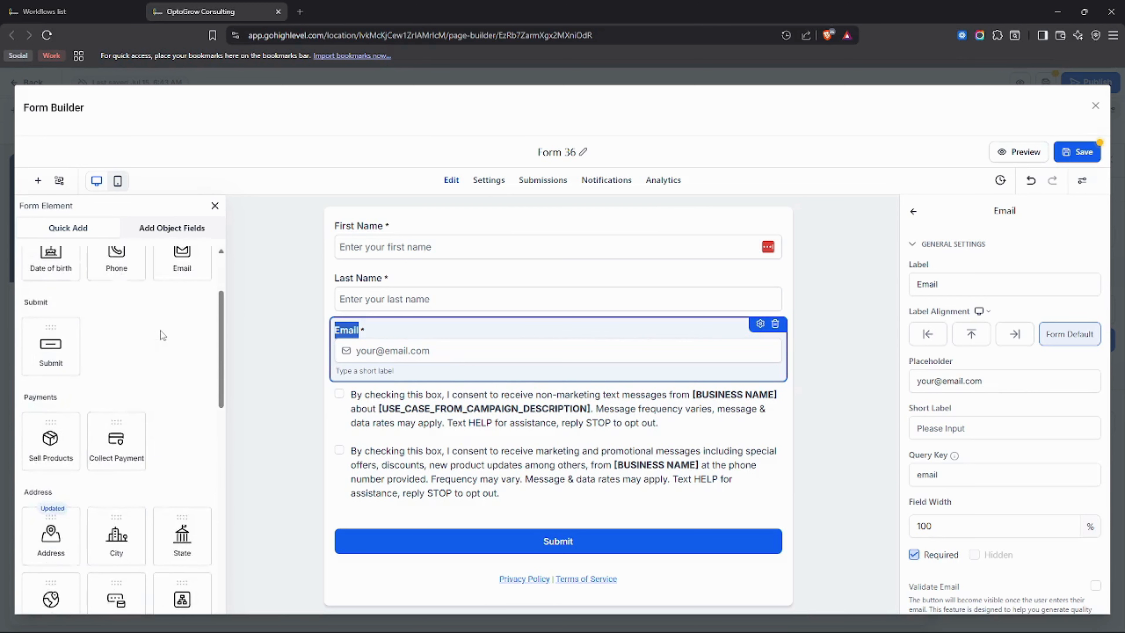
scroll(160, 330, "up", 3)
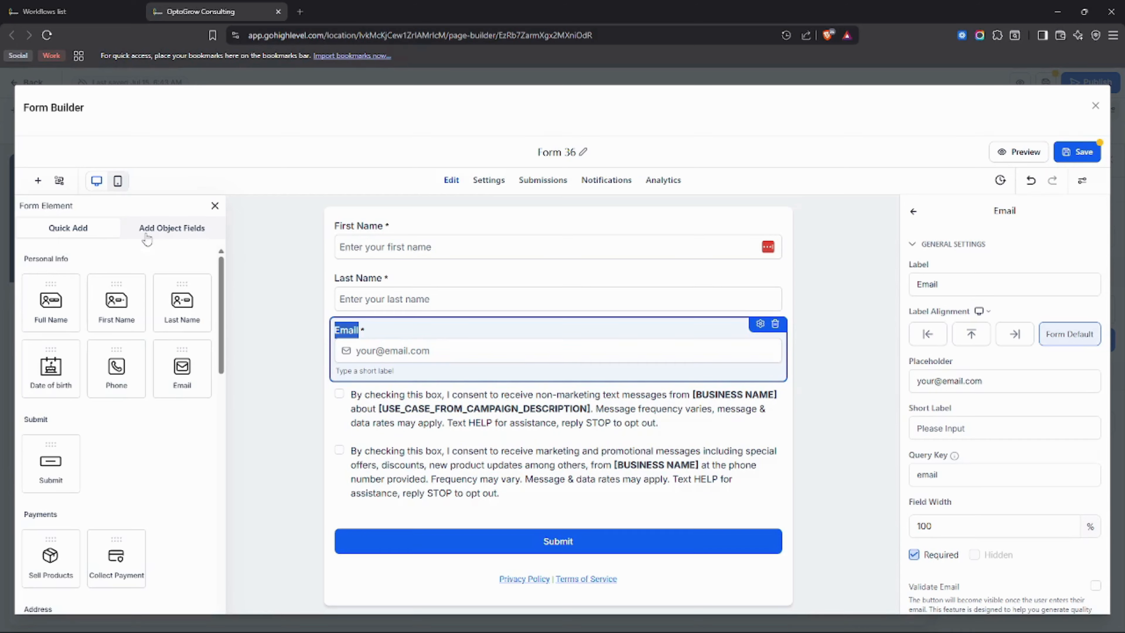
left_click(193, 229)
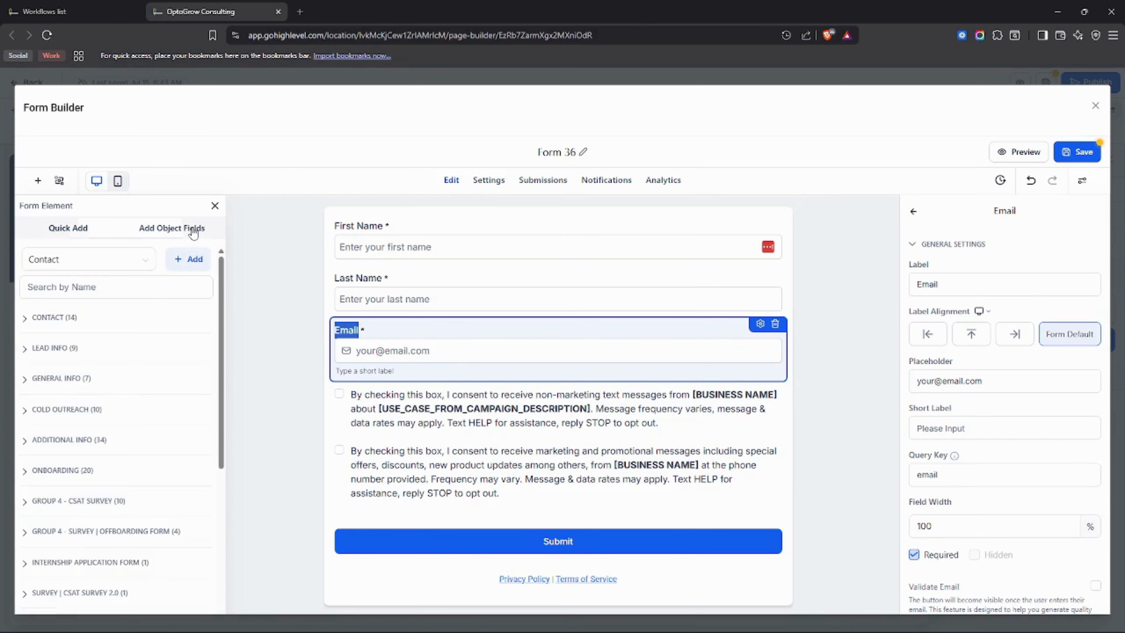
left_click(182, 262)
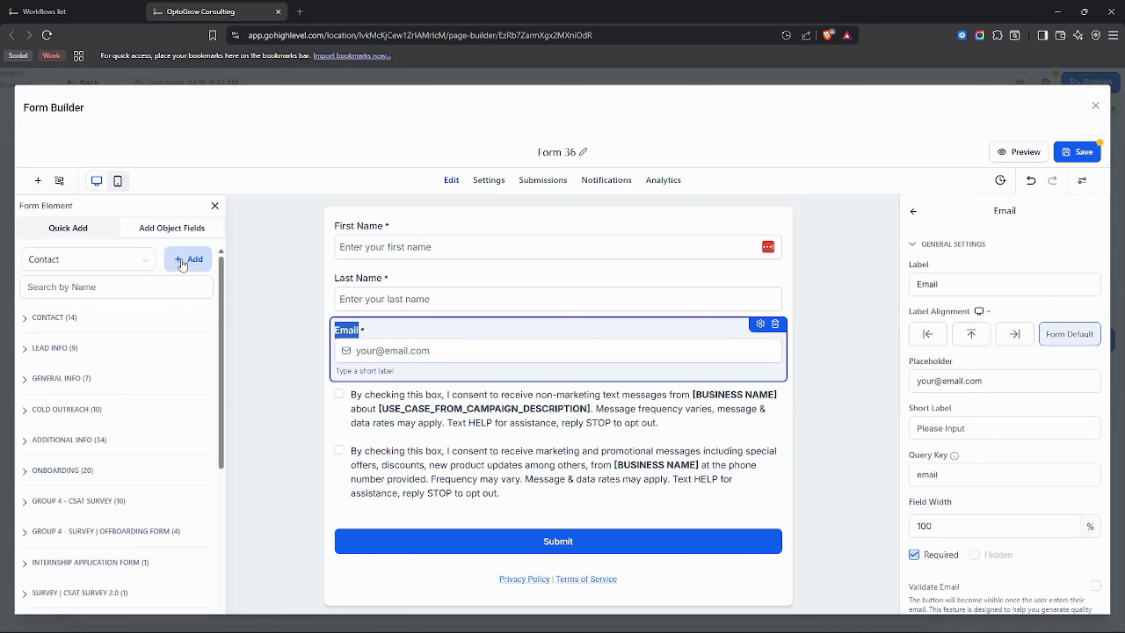
left_click(93, 319)
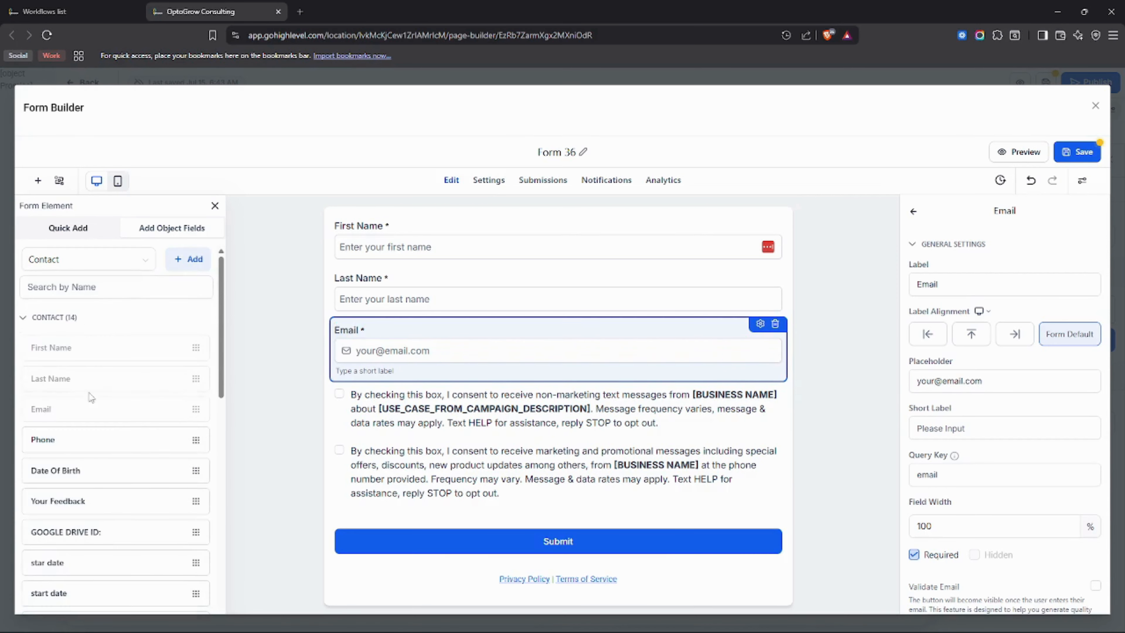
left_click(77, 324)
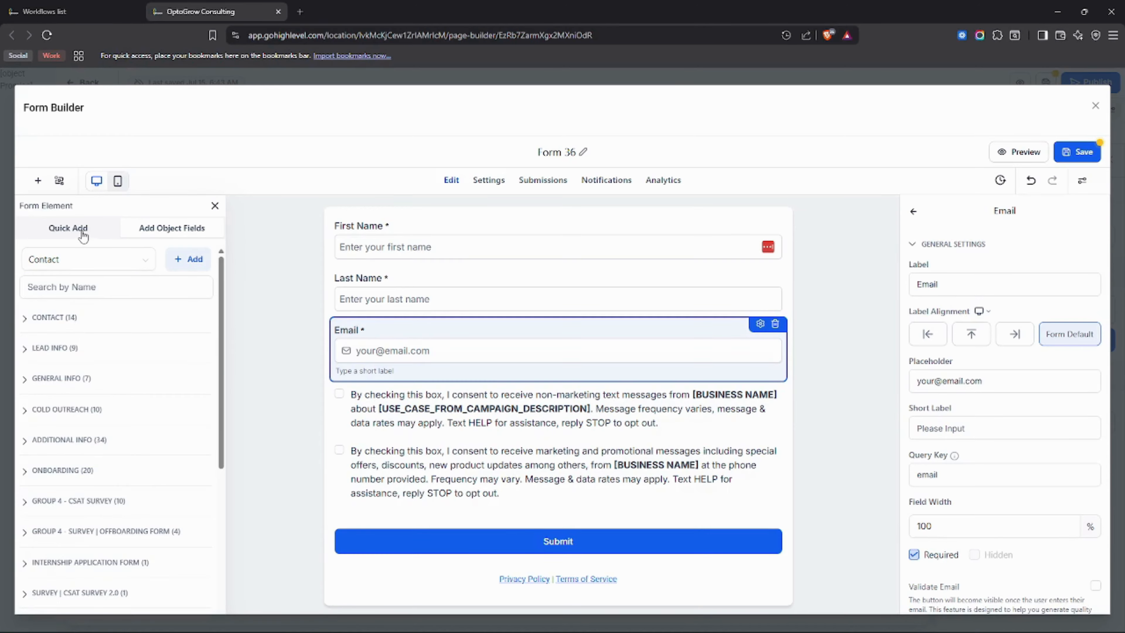
Examine the quick-add form elements, from payments and address through text, choice and customized elements, and compare them with the object fields.
left_click(65, 230)
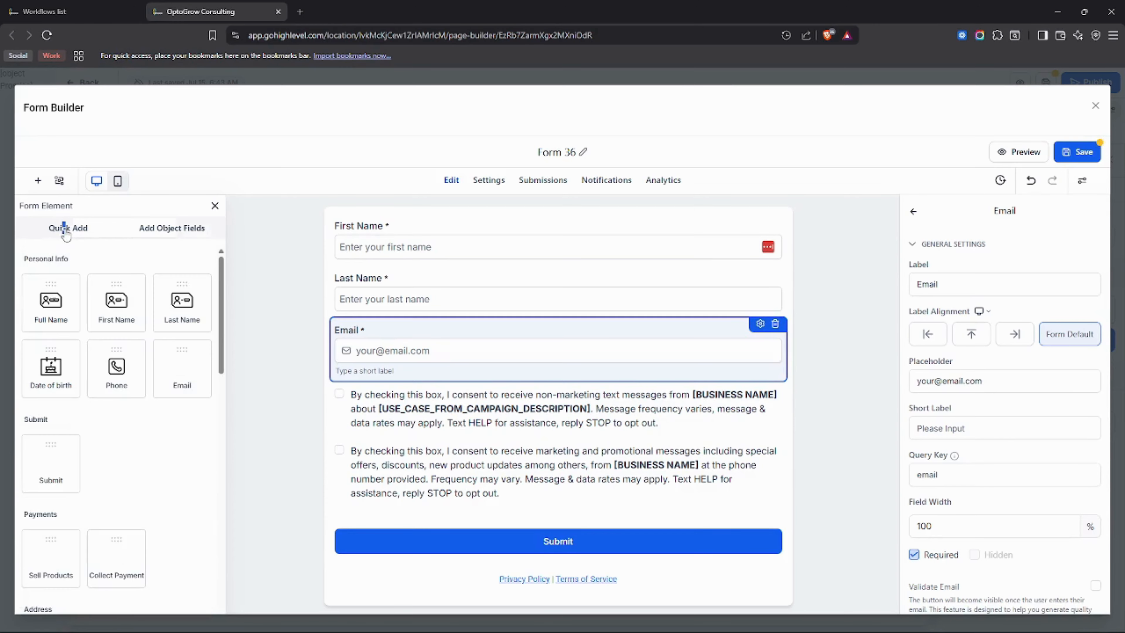
scroll(180, 353, "down", 6)
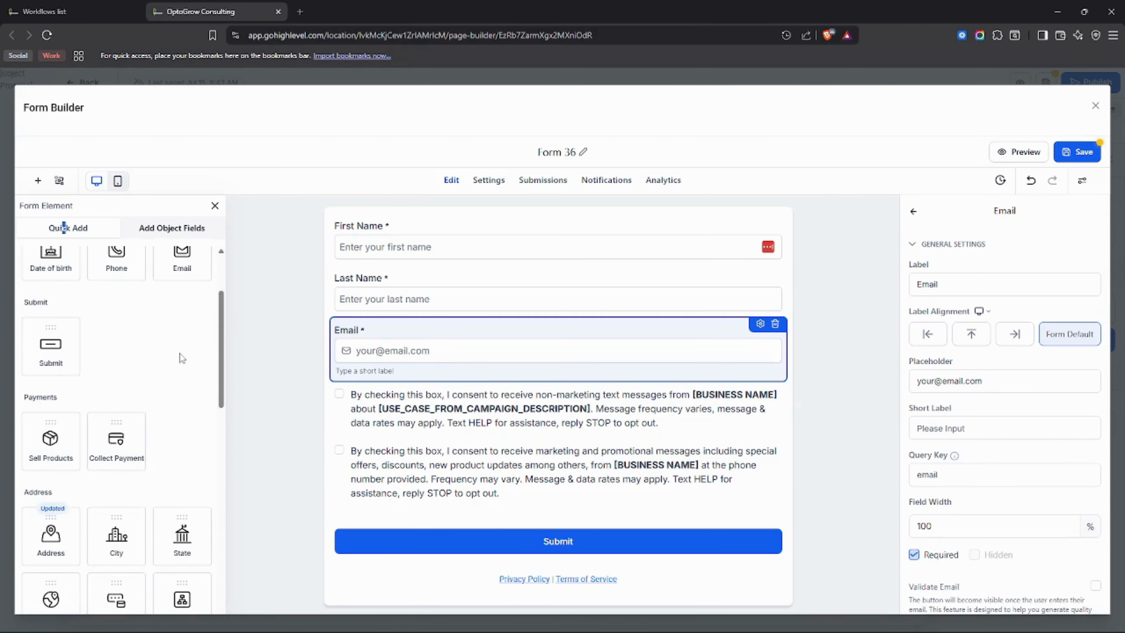
scroll(181, 357, "up", 4)
scroll(116, 407, "down", 7)
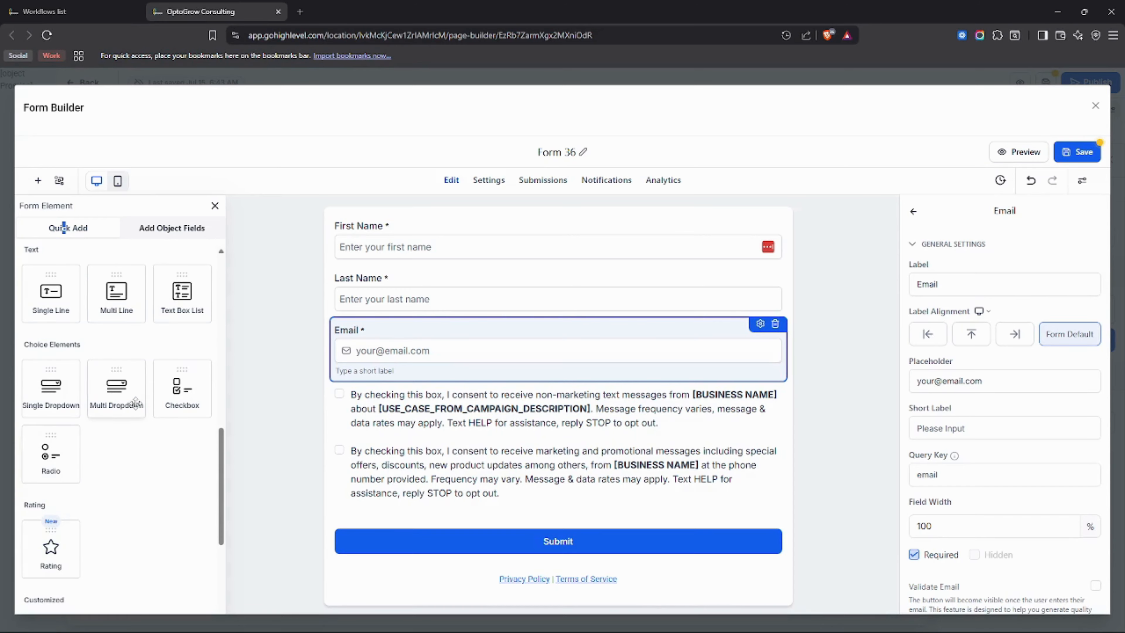
scroll(156, 414, "up", 4)
scroll(80, 421, "up", 3)
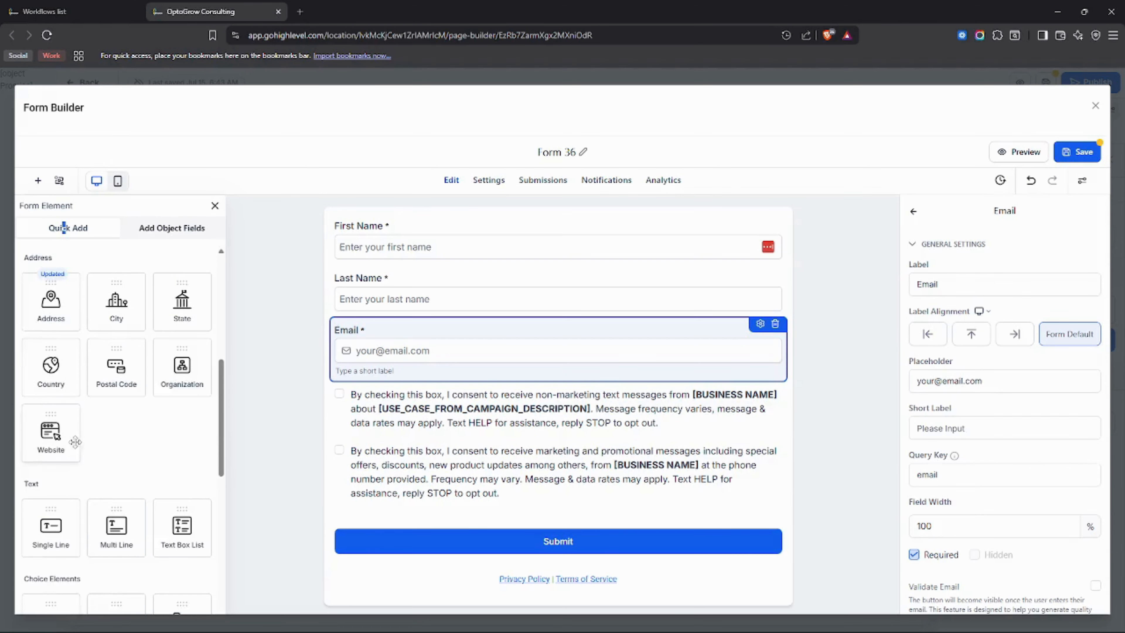
scroll(80, 430, "down", 5)
scroll(80, 432, "down", 6)
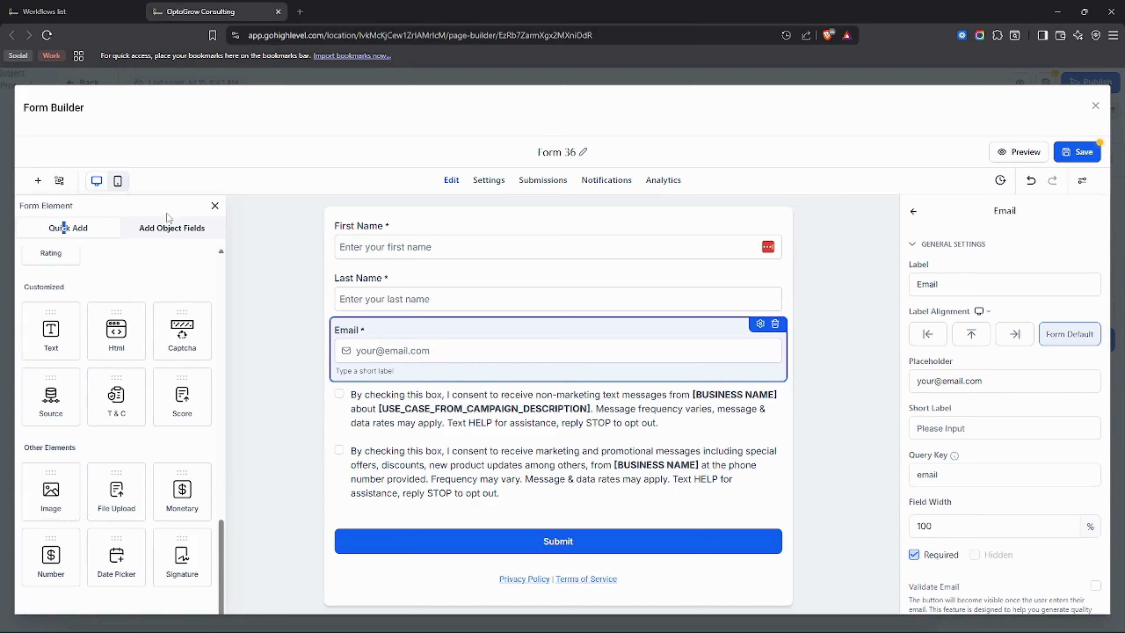
left_click(164, 235)
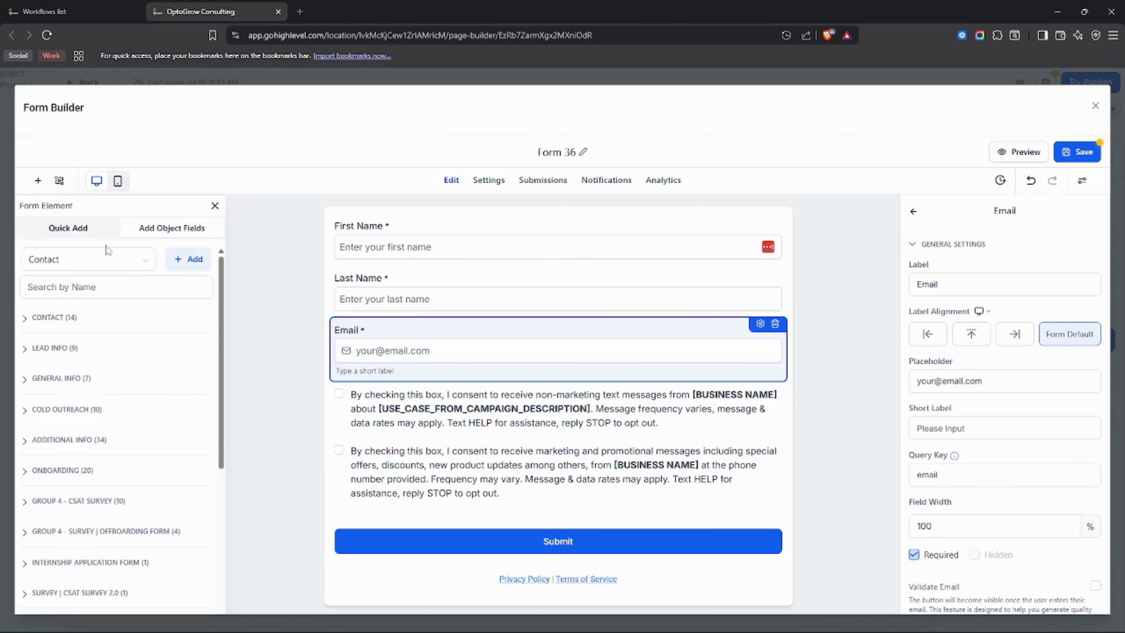
left_click(84, 232)
scroll(126, 440, "down", 9)
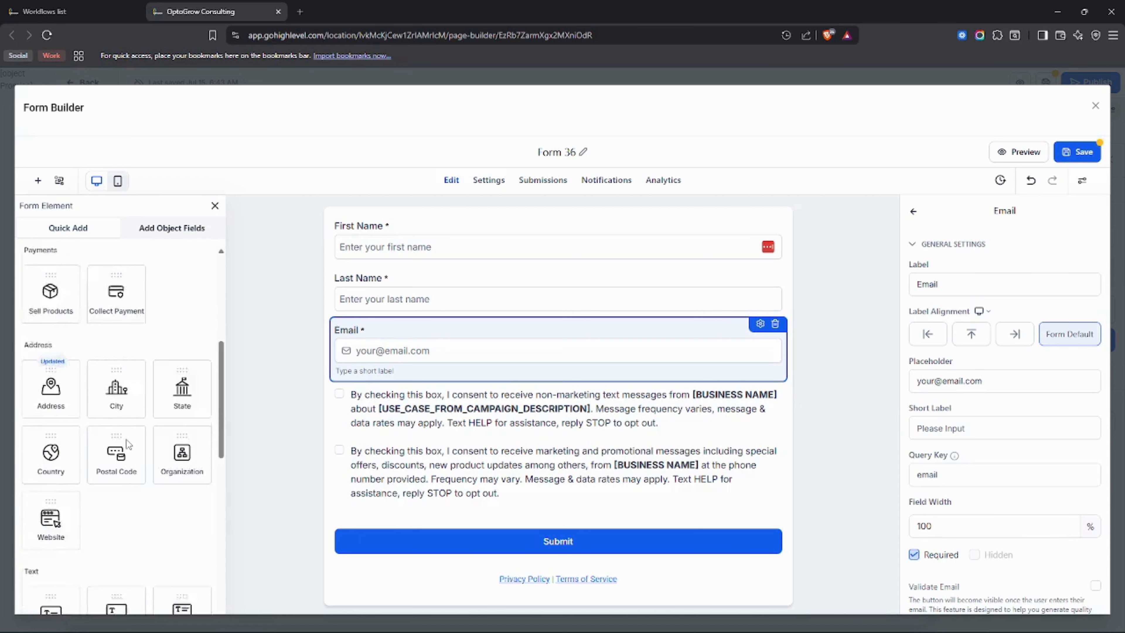
Check the contact object fields once more and review the Personal Info, Submit, Payments and Address quick-add elements.
scroll(127, 439, "up", 2)
left_click(165, 232)
left_click(92, 235)
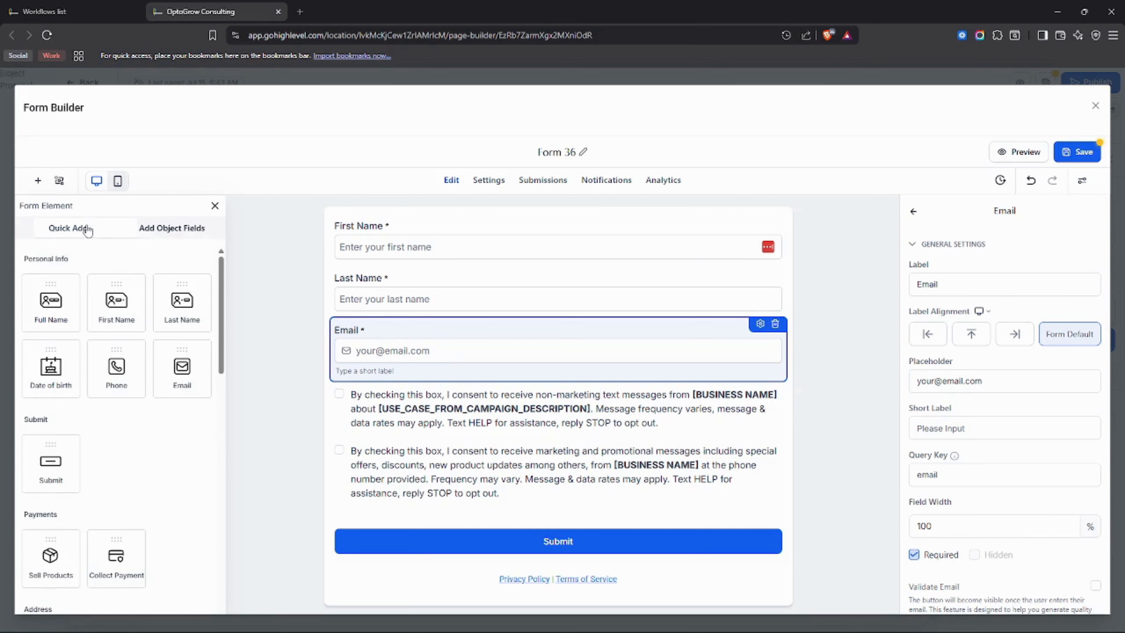
scroll(116, 424, "down", 3)
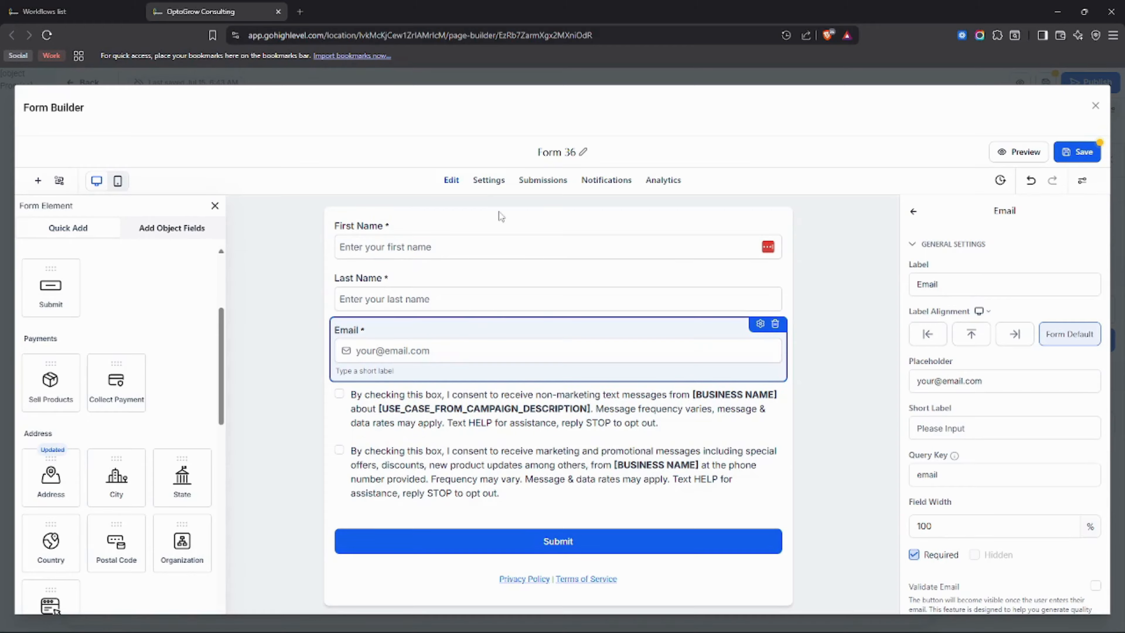
Inspect the whole form in the mobile layout, down to the Submit button, and return to the desktop layout.
left_click(117, 180)
scroll(622, 284, "down", 3)
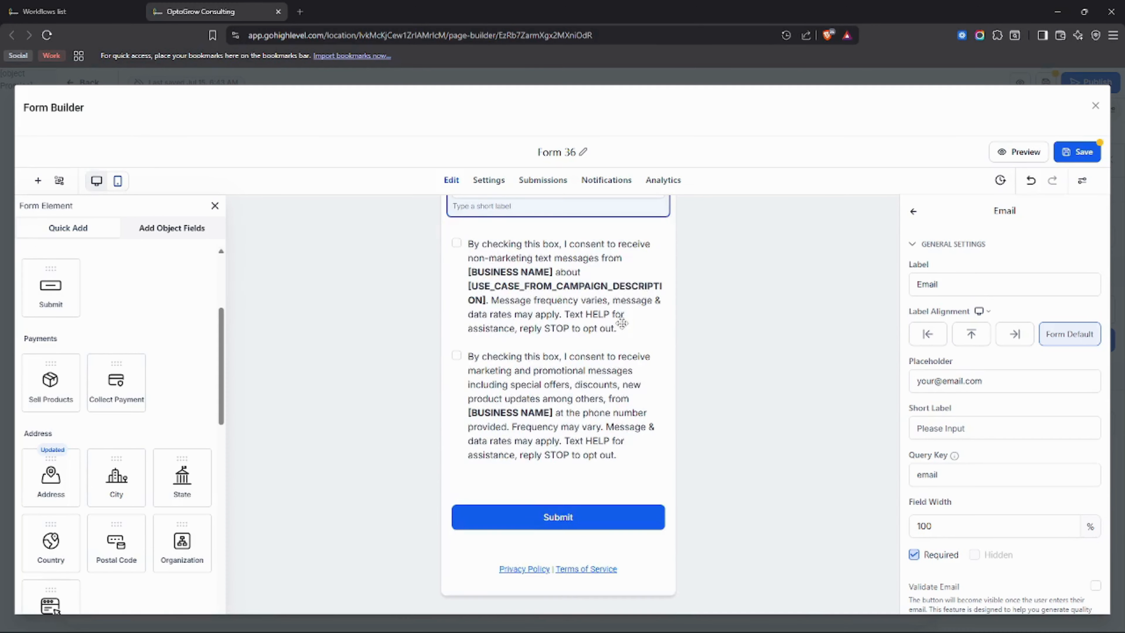
scroll(622, 324, "up", 3)
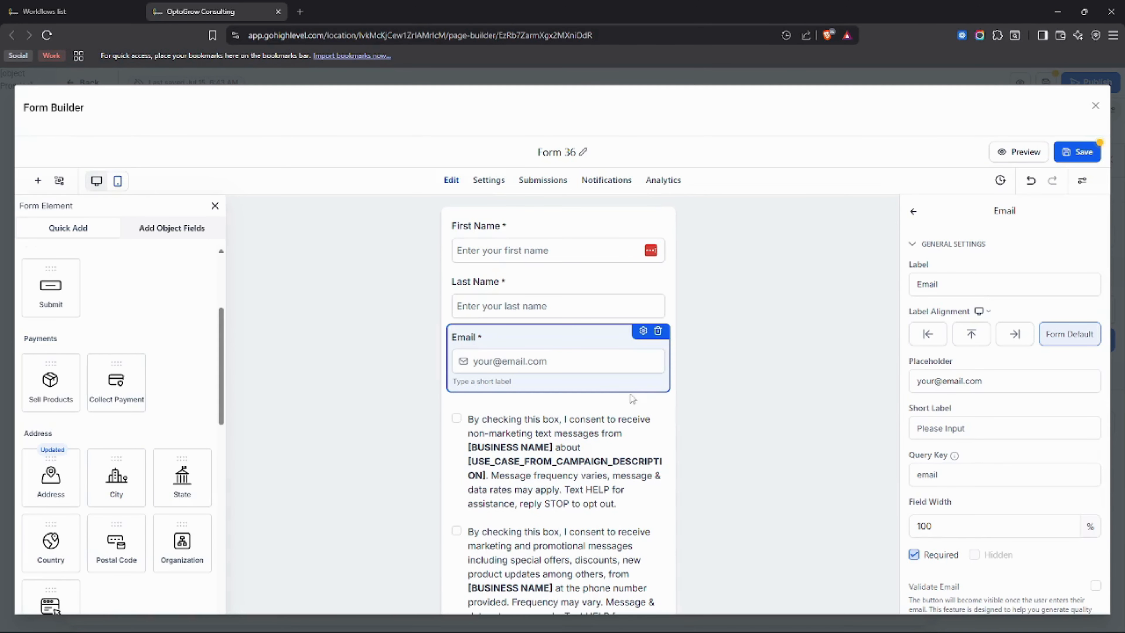
left_click(97, 181)
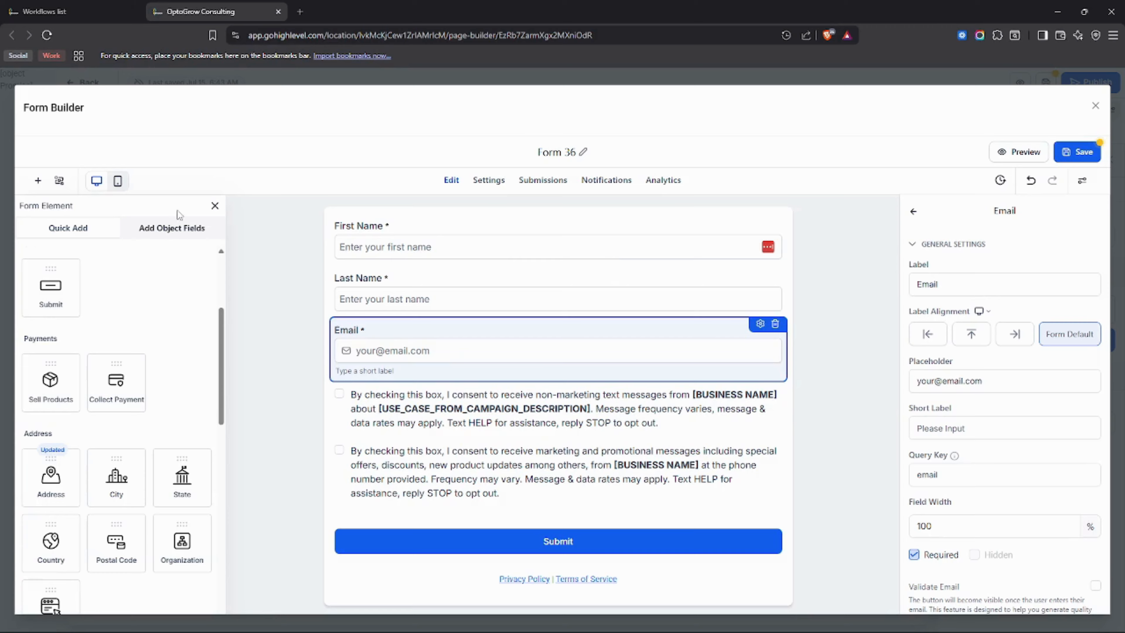
Try a Redirect to URL condition using First Name Is Equal To in the conditional logic, and leave it without saving.
left_click(60, 181)
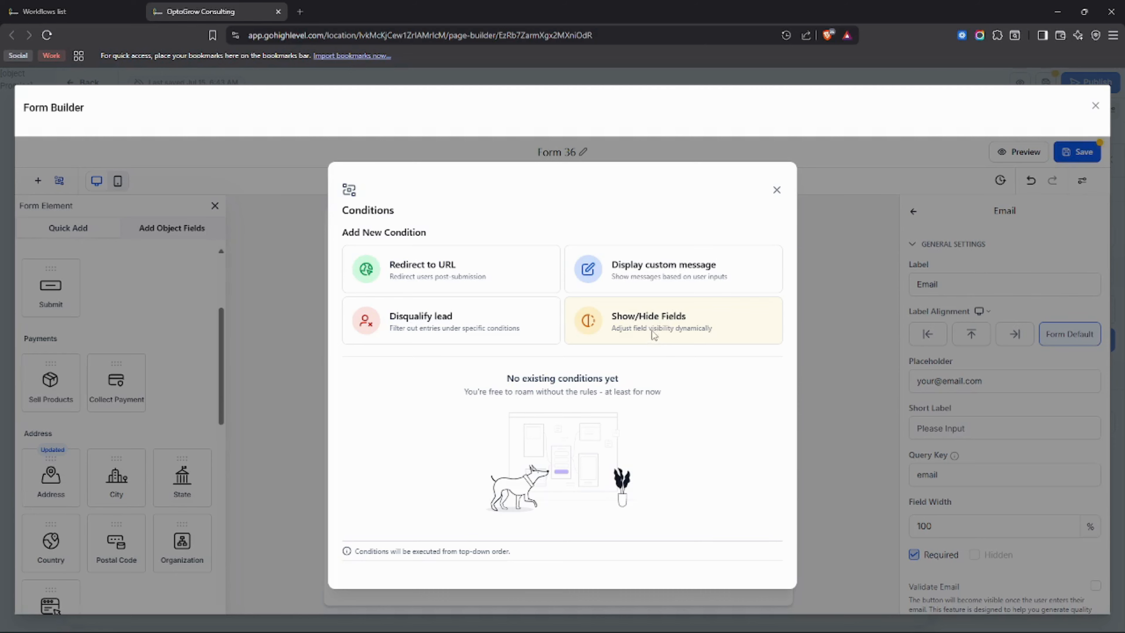
left_click(423, 279)
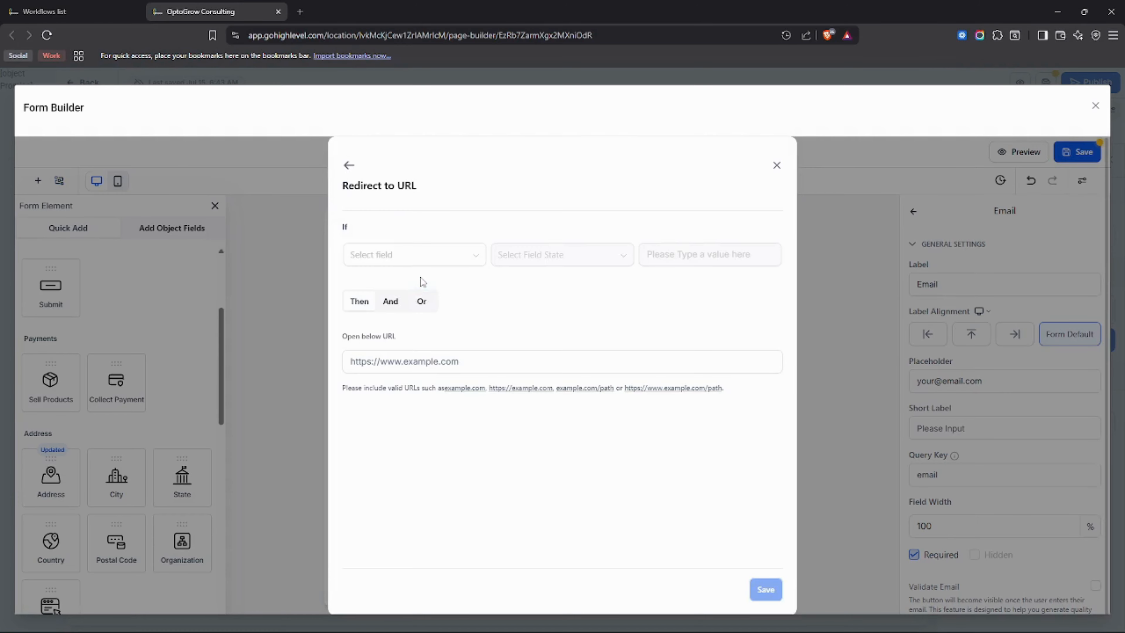
left_click(407, 261)
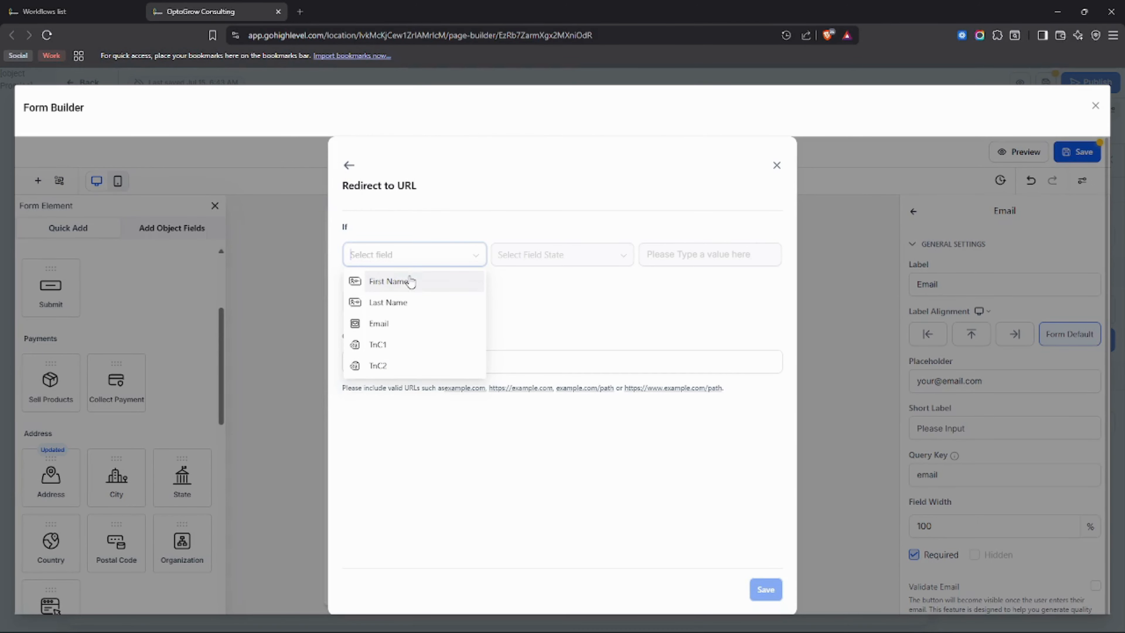
left_click(420, 291)
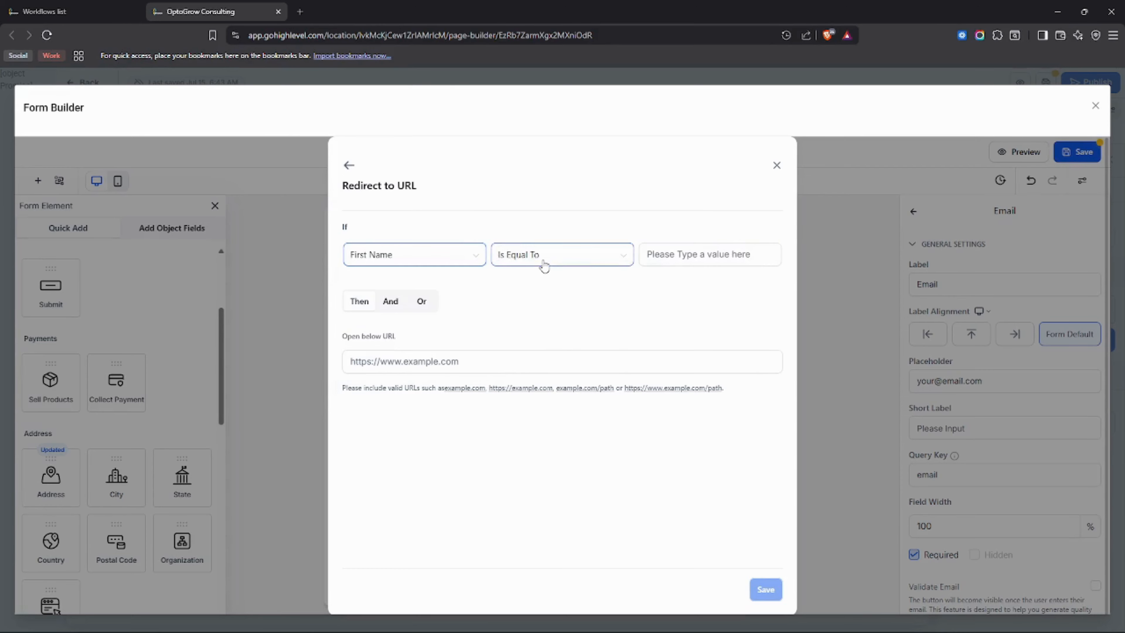
left_click(691, 261)
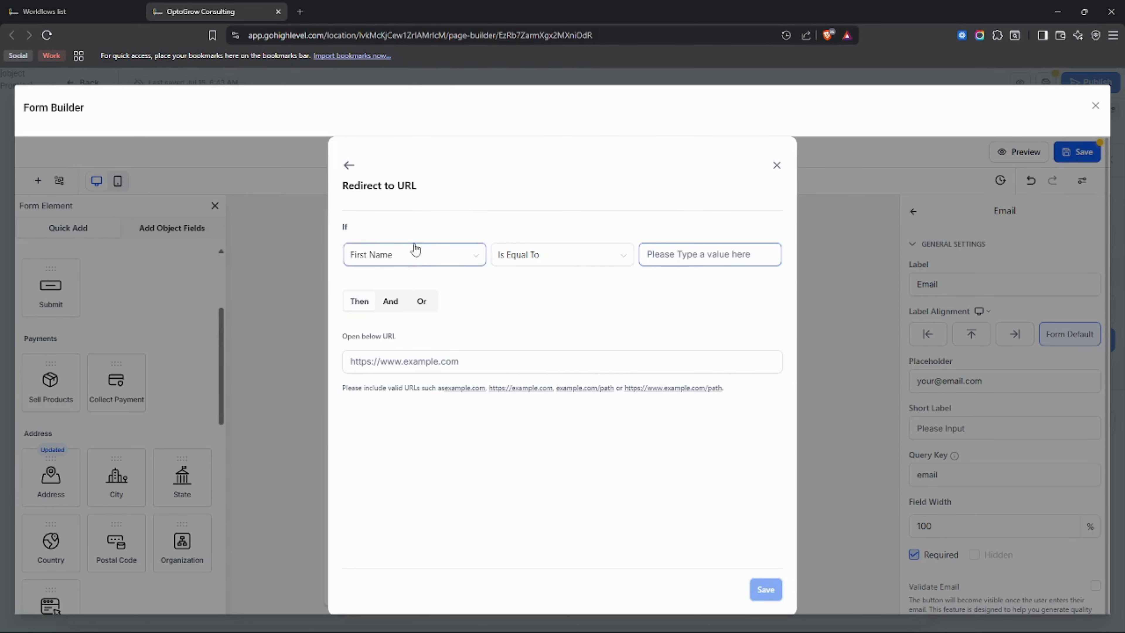
left_click(352, 358)
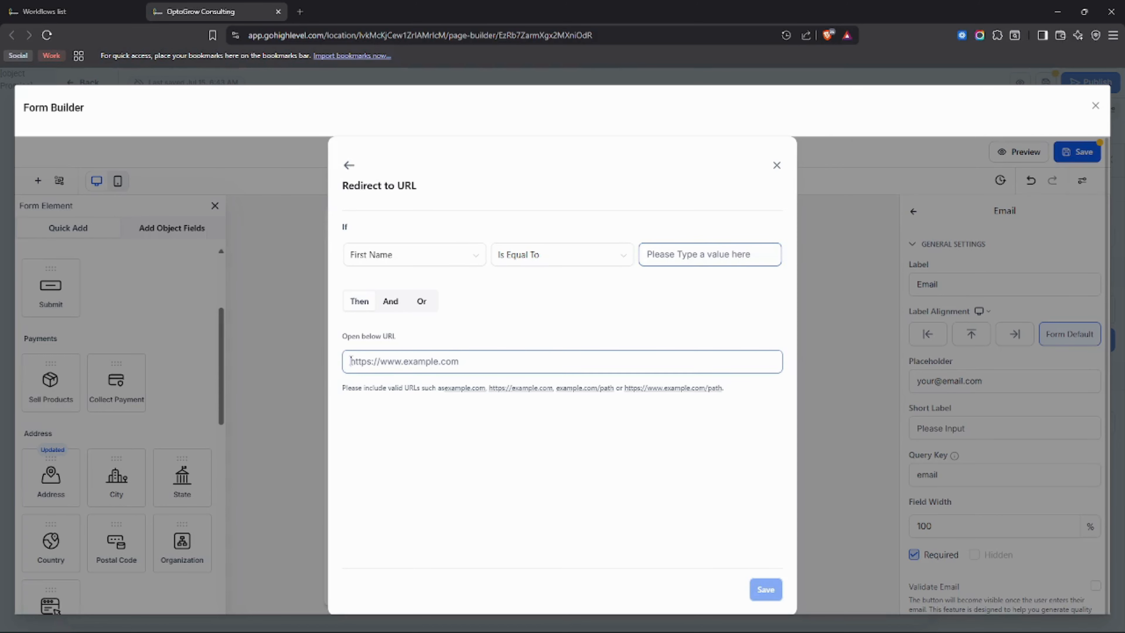
left_click(349, 167)
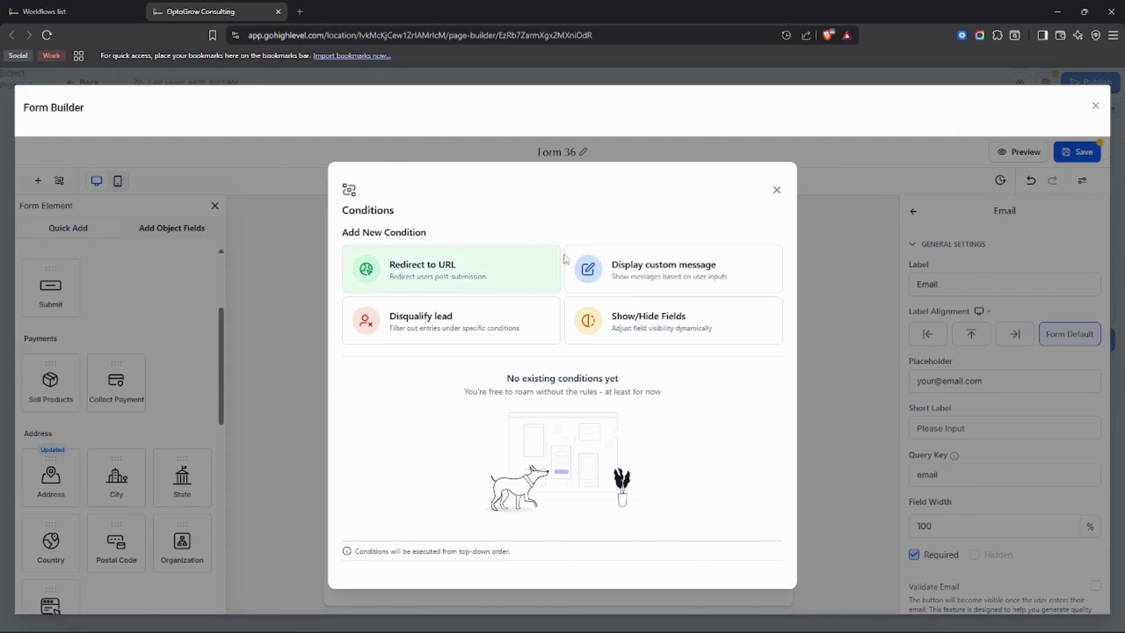
left_click(777, 192)
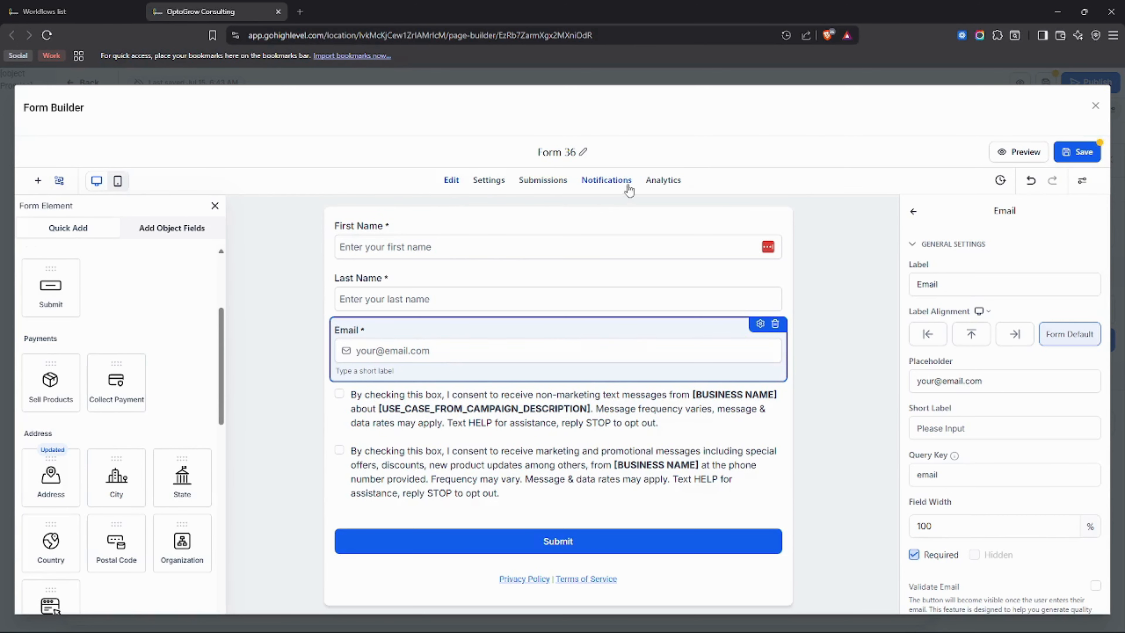
Open the form's settings and examine the On Submit thank-you message, its text and its preview.
left_click(480, 185)
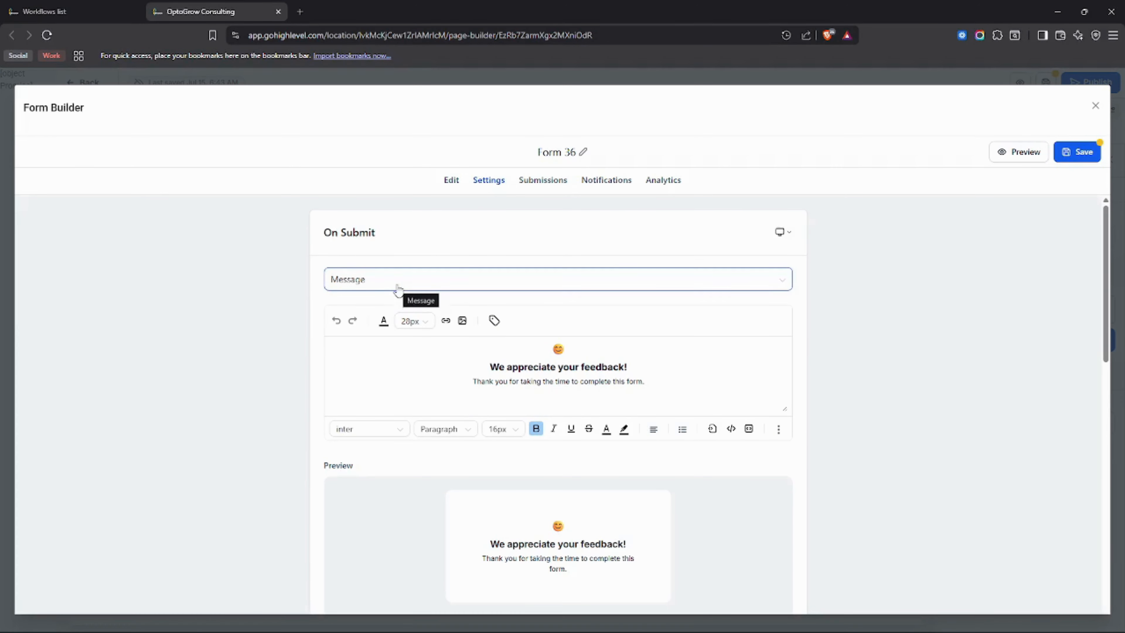
scroll(487, 470, "down", 3)
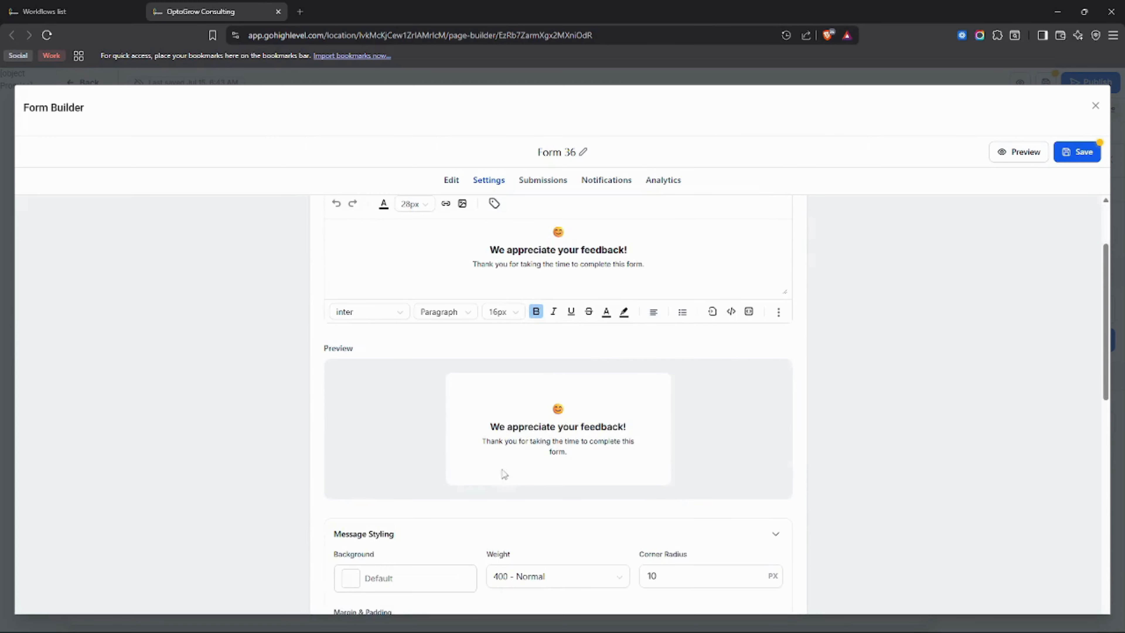
scroll(462, 465, "up", 3)
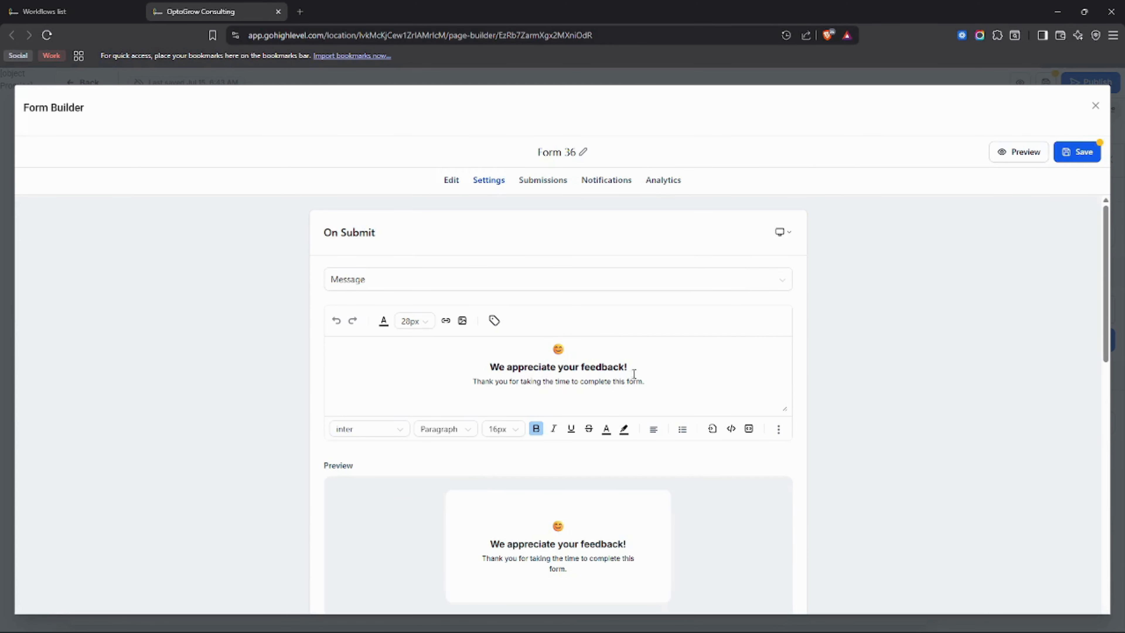
left_click_drag(472, 364, 643, 382)
left_click(484, 367)
left_click_drag(484, 367, 651, 387)
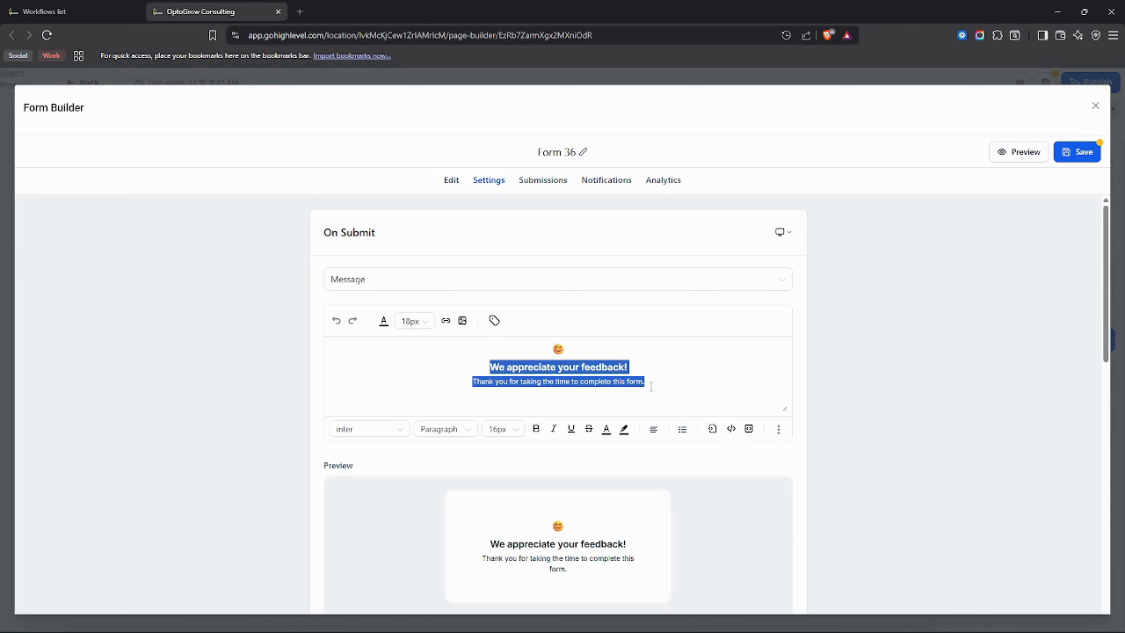
left_click(588, 373)
left_click(469, 284)
left_click(492, 249)
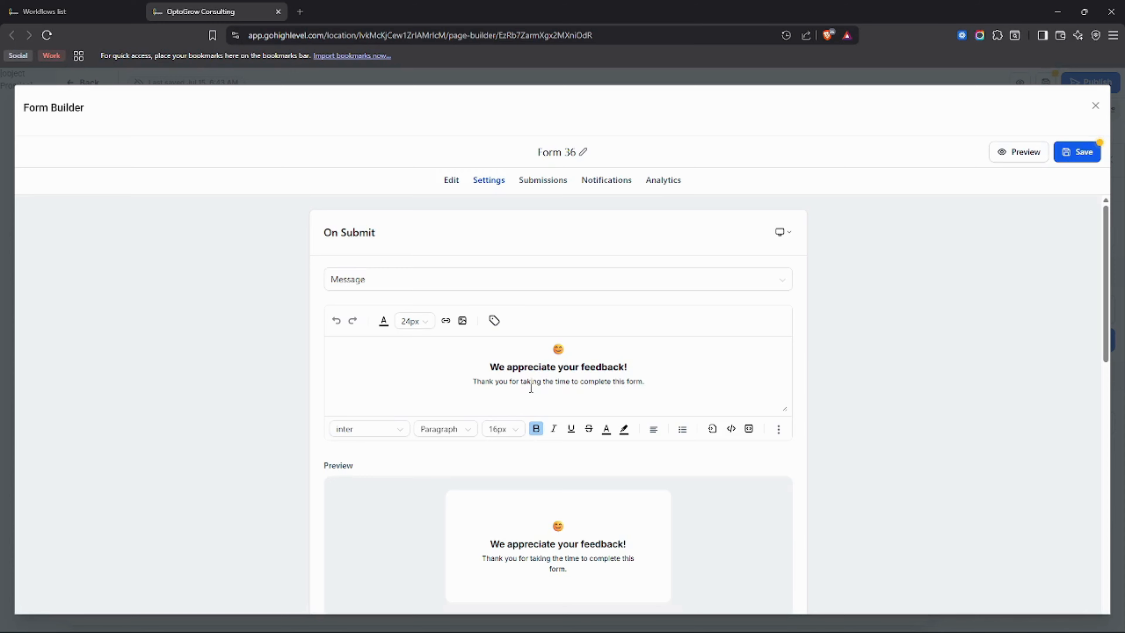
Change the form's On Submit action to Redirect to URL and place the cursor in the empty URL field.
left_click(590, 285)
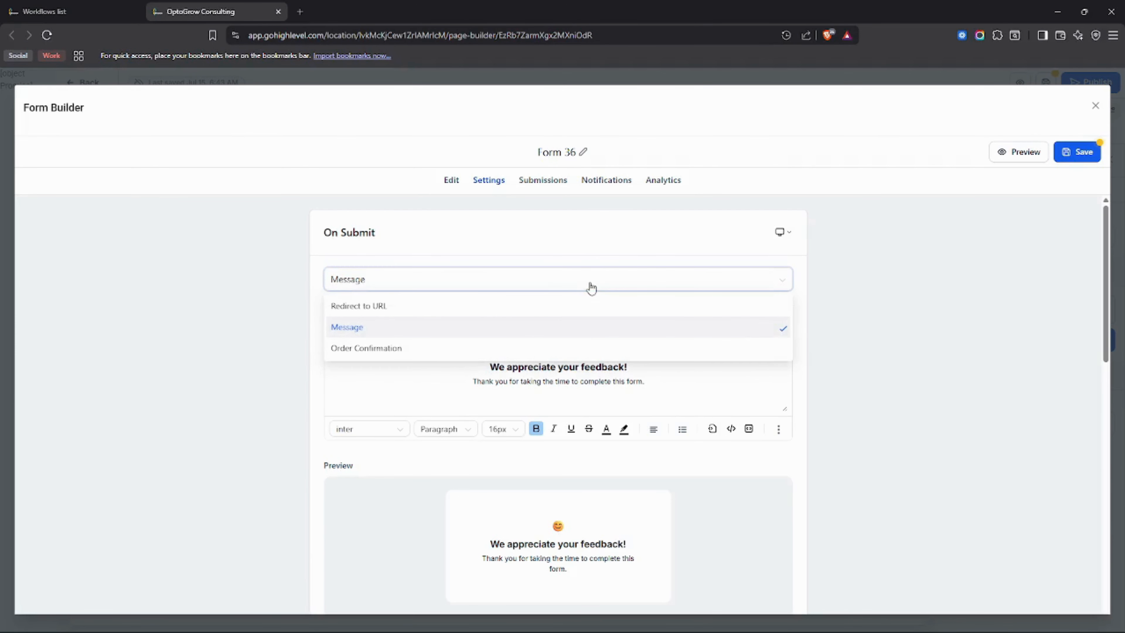
left_click(418, 311)
left_click(435, 309)
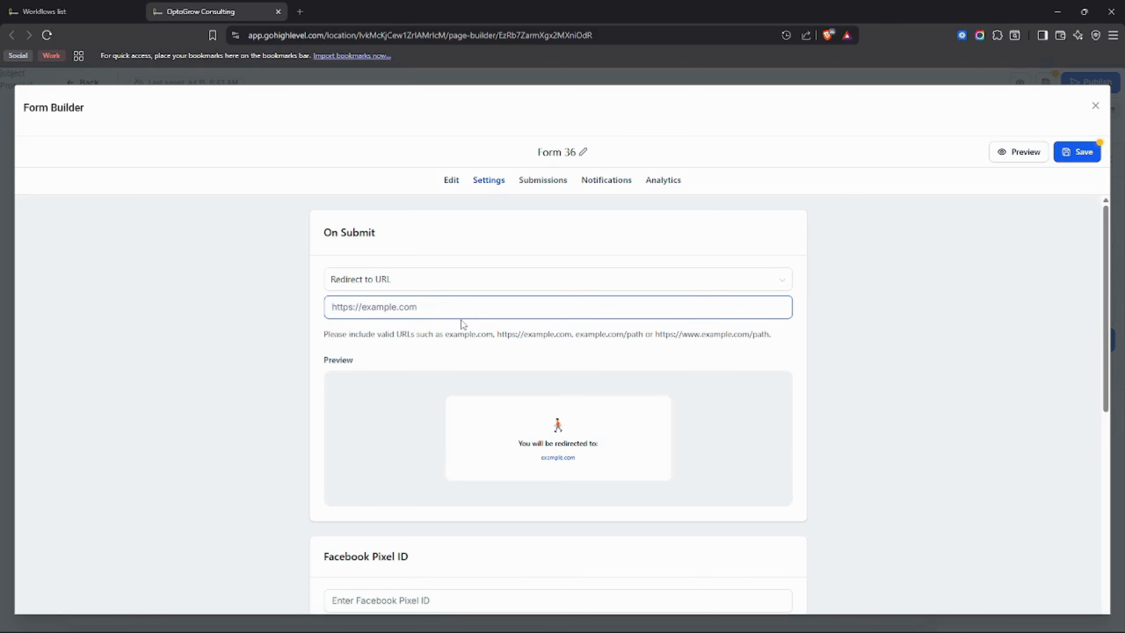
Look at the New Client Lead funnel's steps in the other browser tab, and return to the form's settings.
left_click(108, 12)
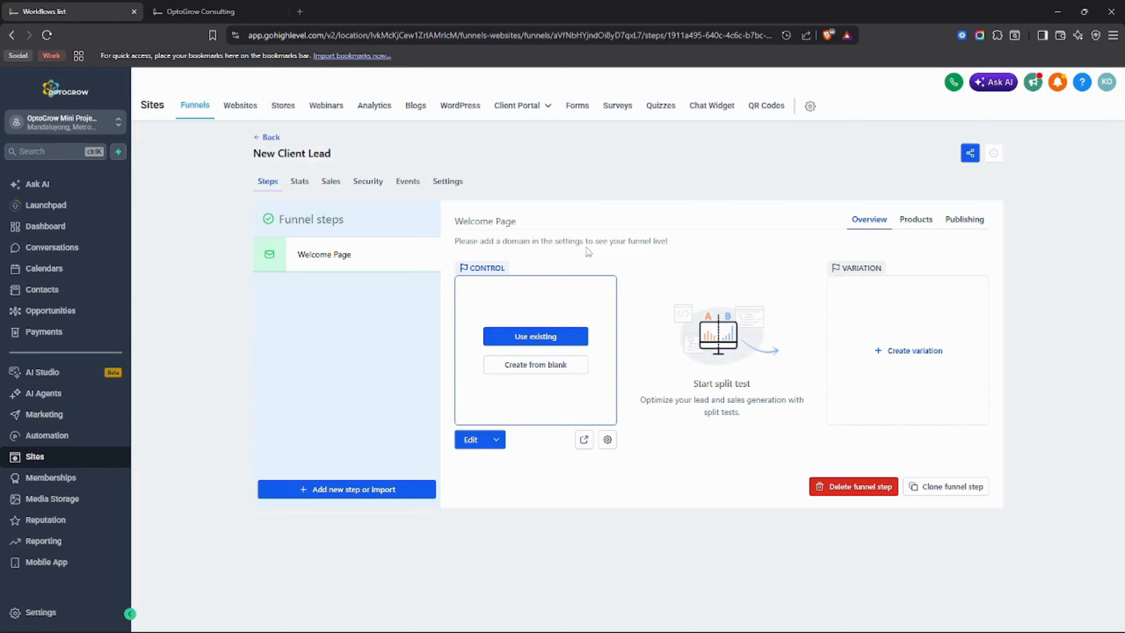
left_click(238, 3)
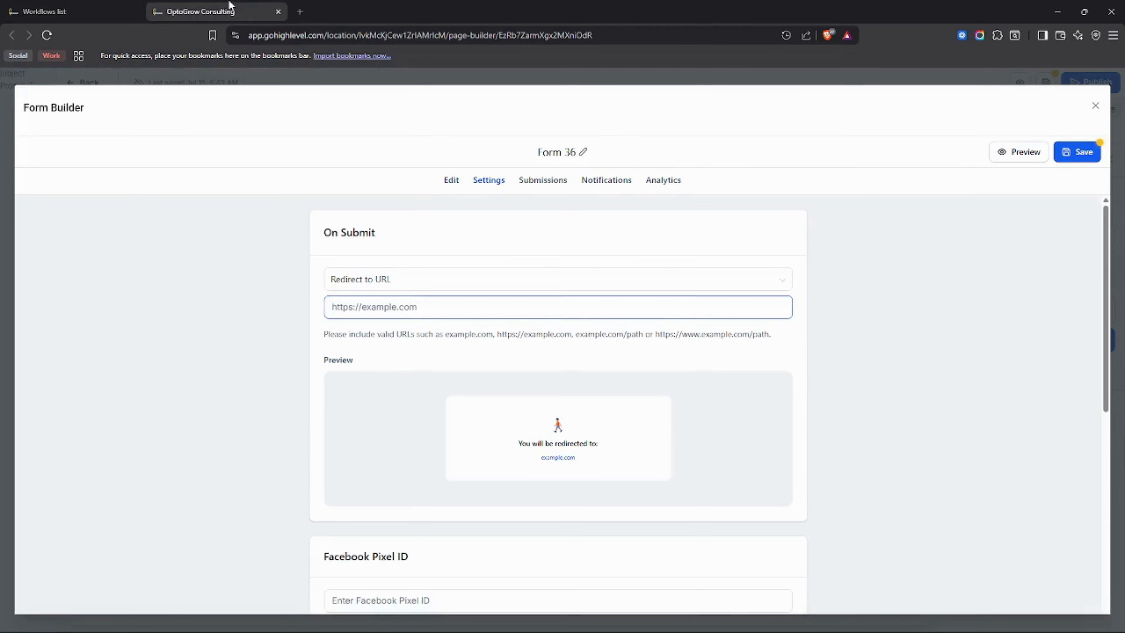
left_click(114, 8)
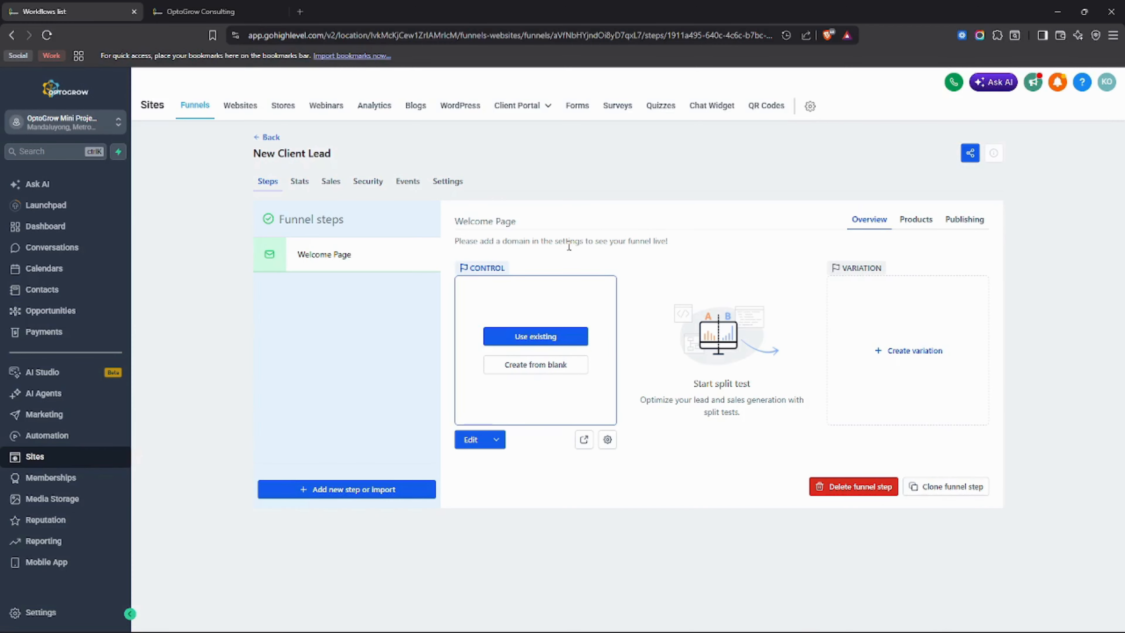
key("ctrl+Tab")
Examine the form's remaining settings, covering the Facebook Pixel ID and its note, the Pixel Events and the Form Settings switches.
scroll(498, 306, "down", 10)
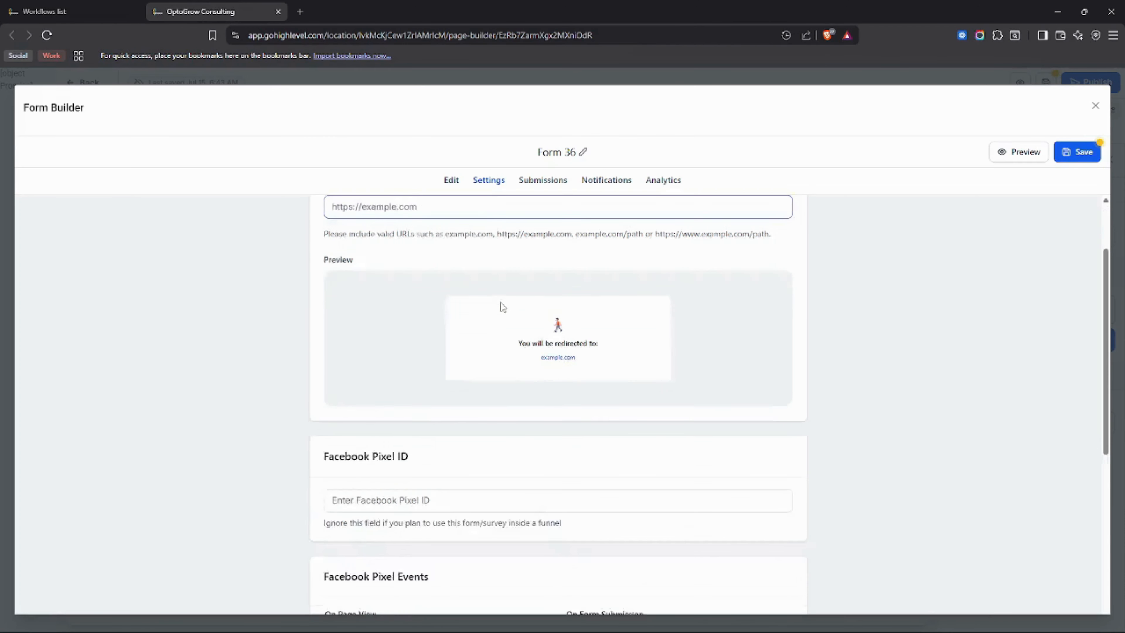
scroll(499, 315, "up", 10)
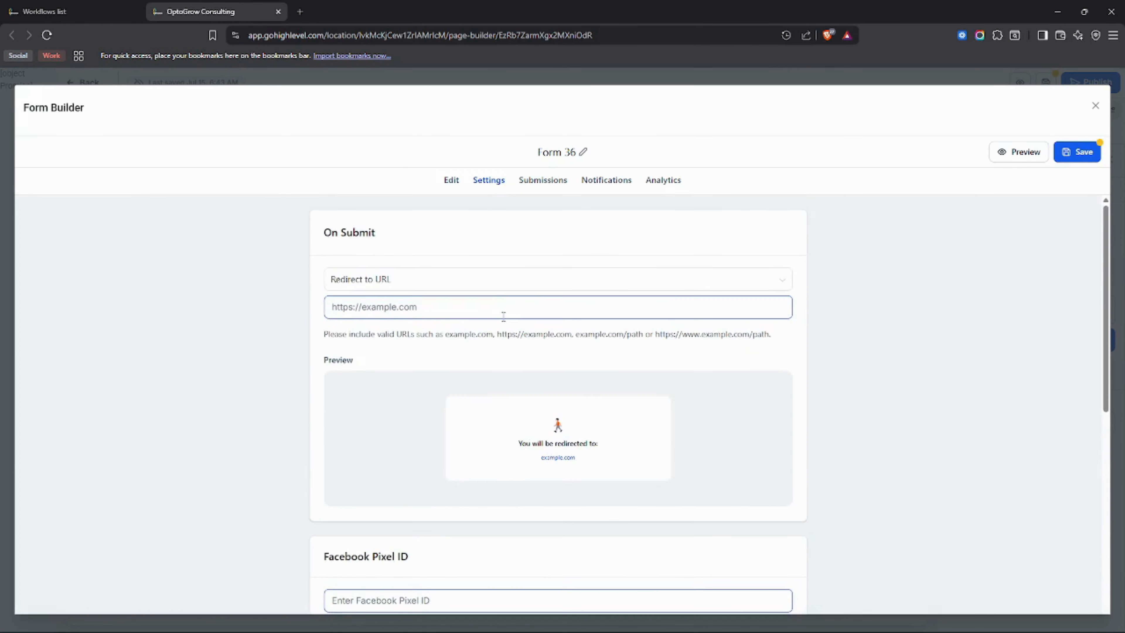
scroll(503, 325, "down", 5)
scroll(497, 327, "down", 2)
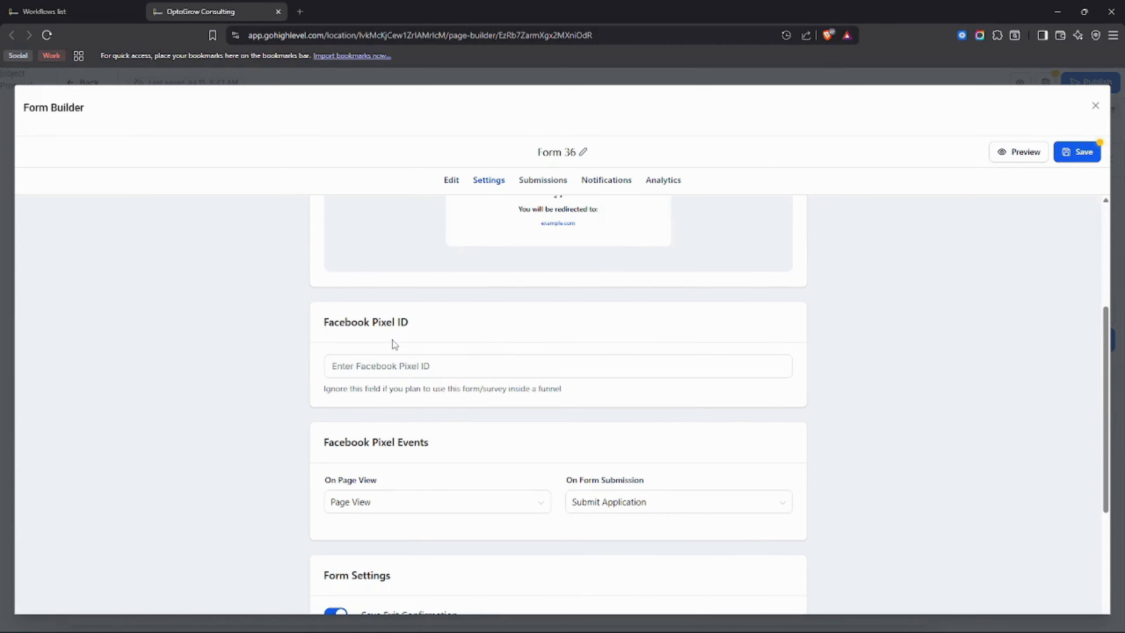
scroll(360, 341, "down", 2)
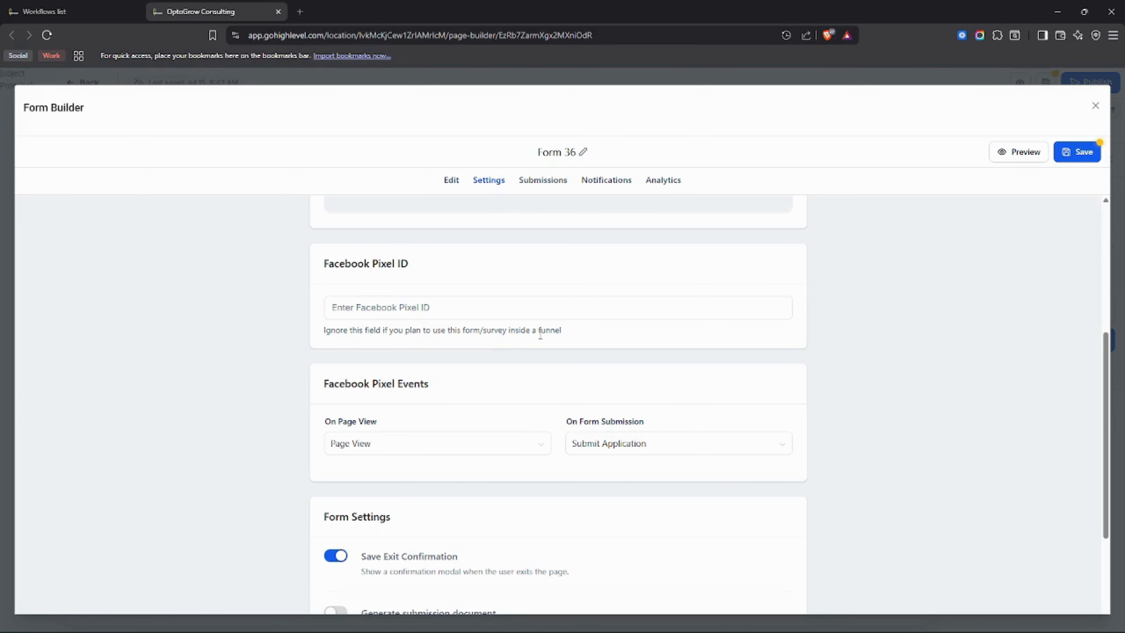
left_click_drag(559, 330, 322, 330)
left_click(343, 277)
left_click_drag(325, 263, 418, 271)
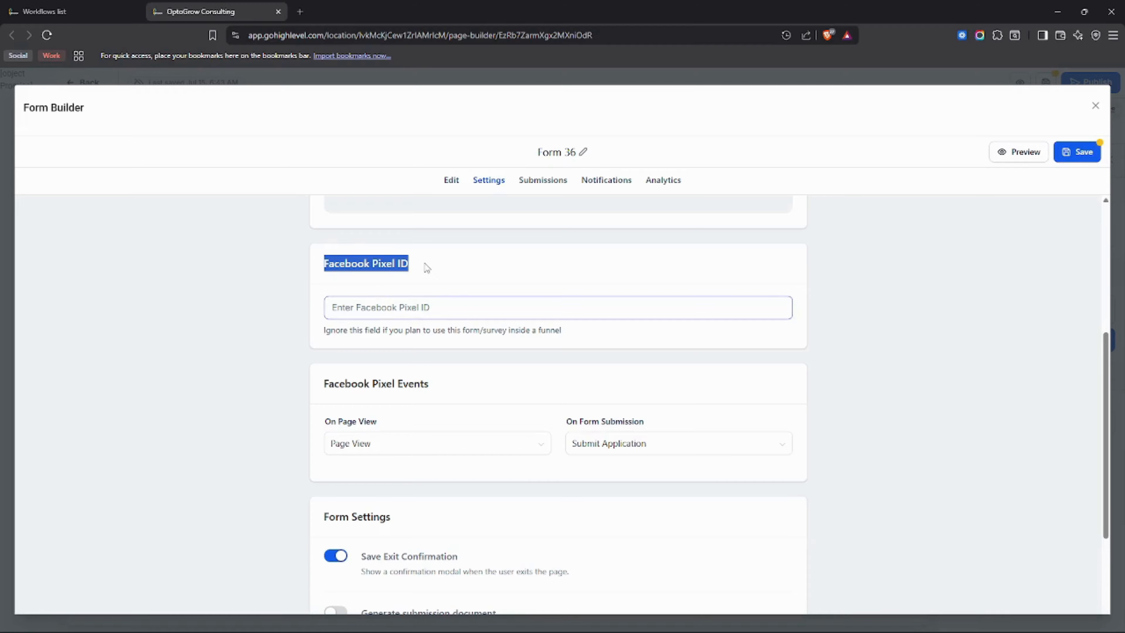
left_click(411, 275)
scroll(391, 276, "down", 2)
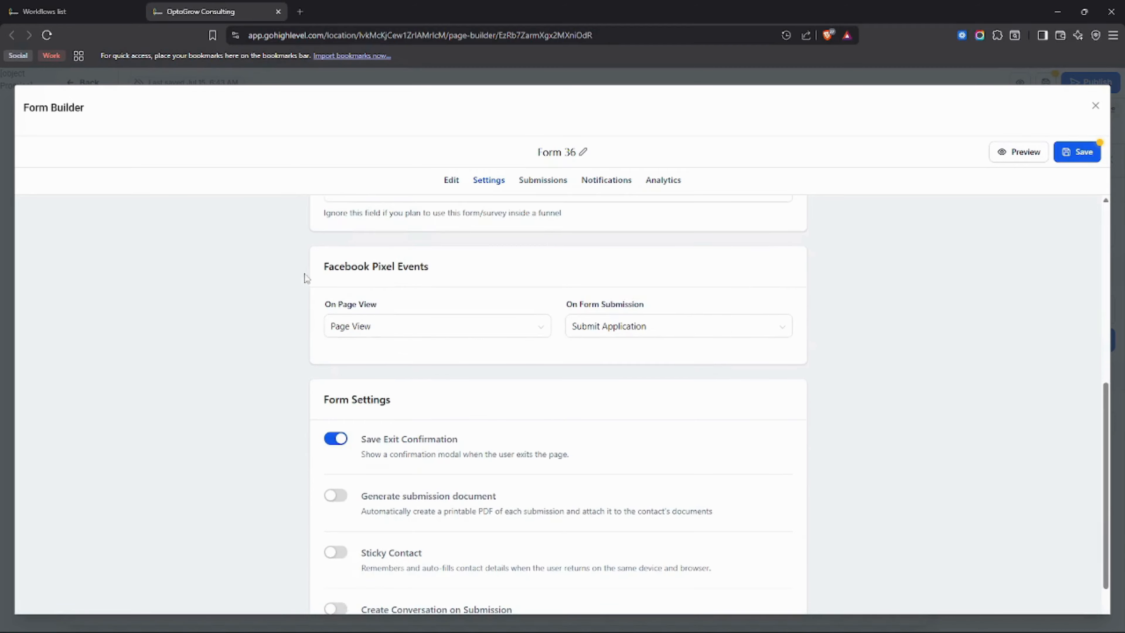
scroll(415, 286, "down", 3)
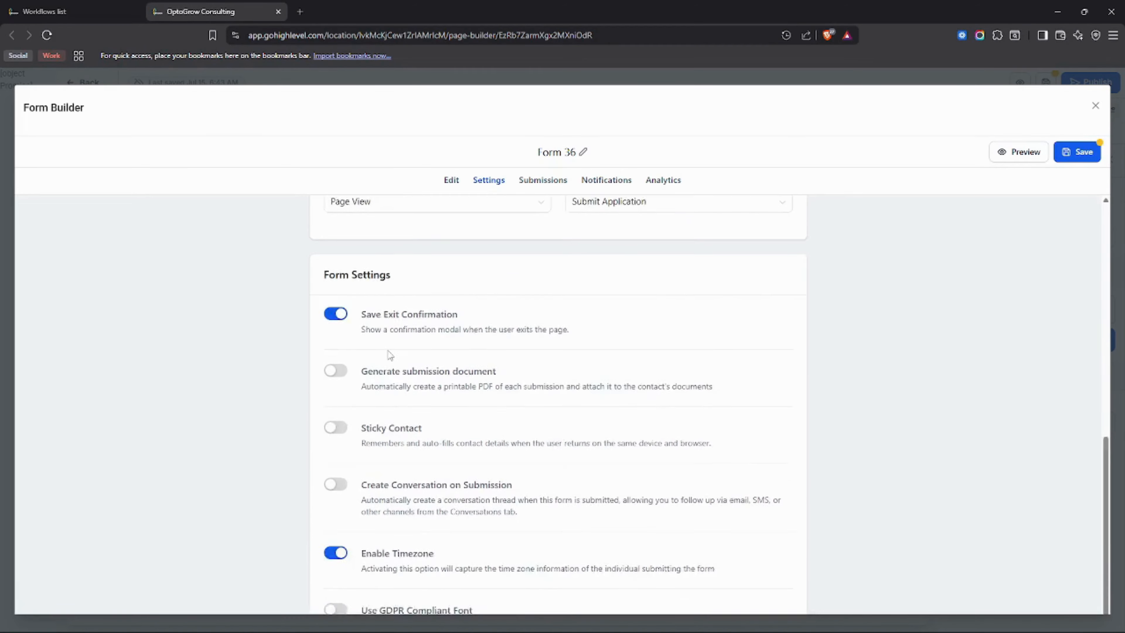
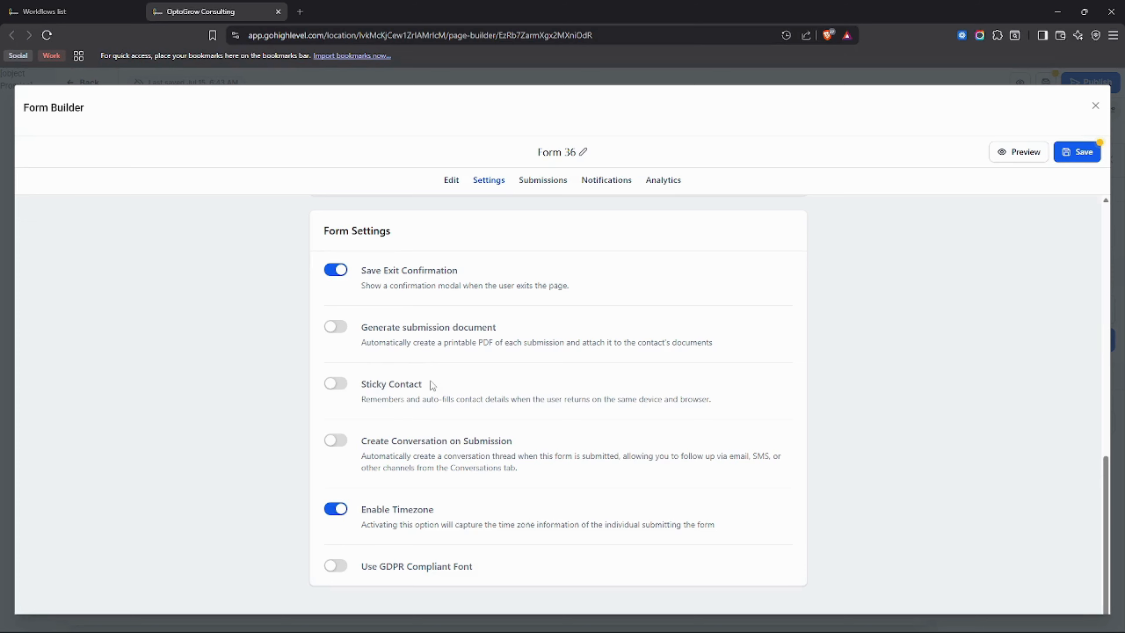
Read the form's Sticky Contact and Create Conversation on Submission settings, and view its list of submissions.
left_click_drag(429, 383, 356, 384)
left_click(406, 411)
left_click_drag(357, 442, 481, 460)
left_click(421, 465)
left_click(541, 182)
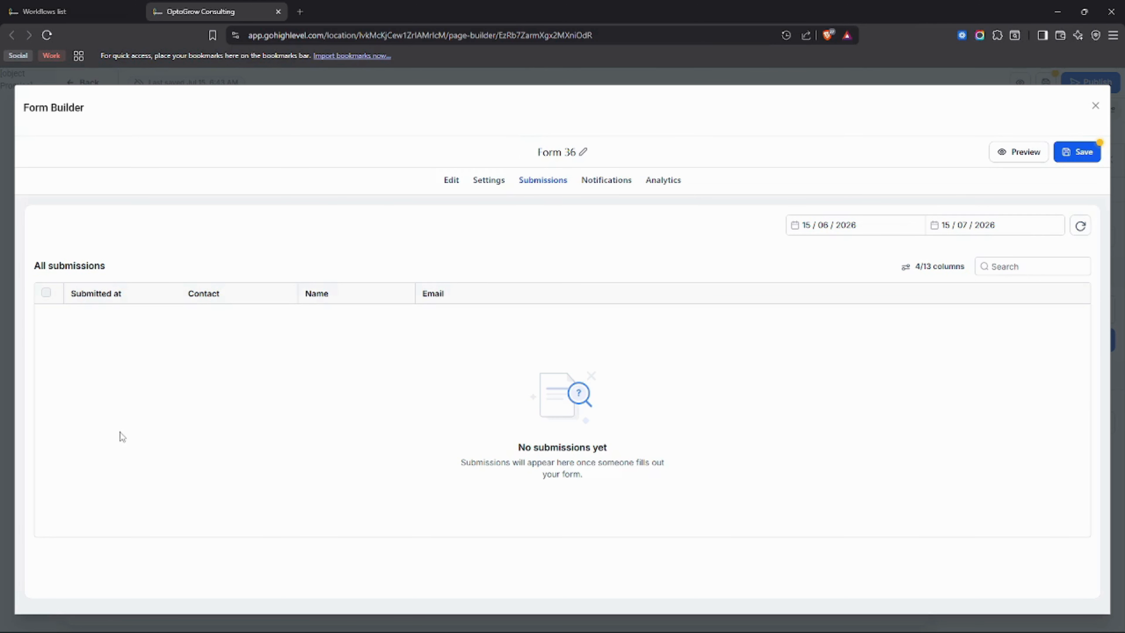
Switch on the form's email notification, examine its subject, recipient, reply-to and sender name fields, and switch it off again.
left_click(601, 187)
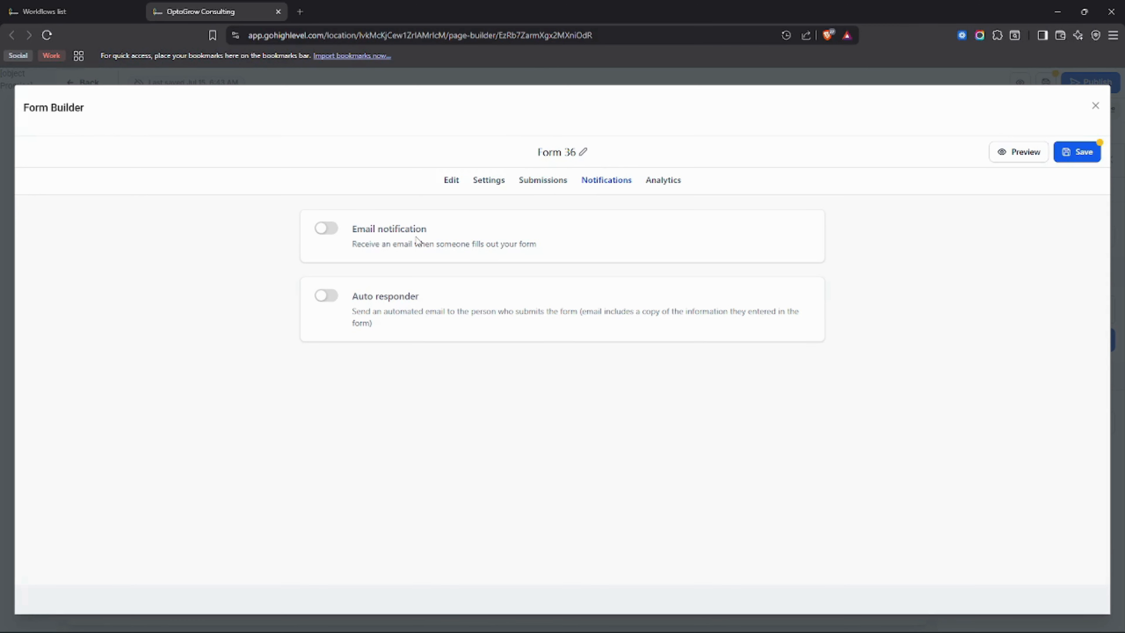
left_click(330, 233)
left_click(382, 314)
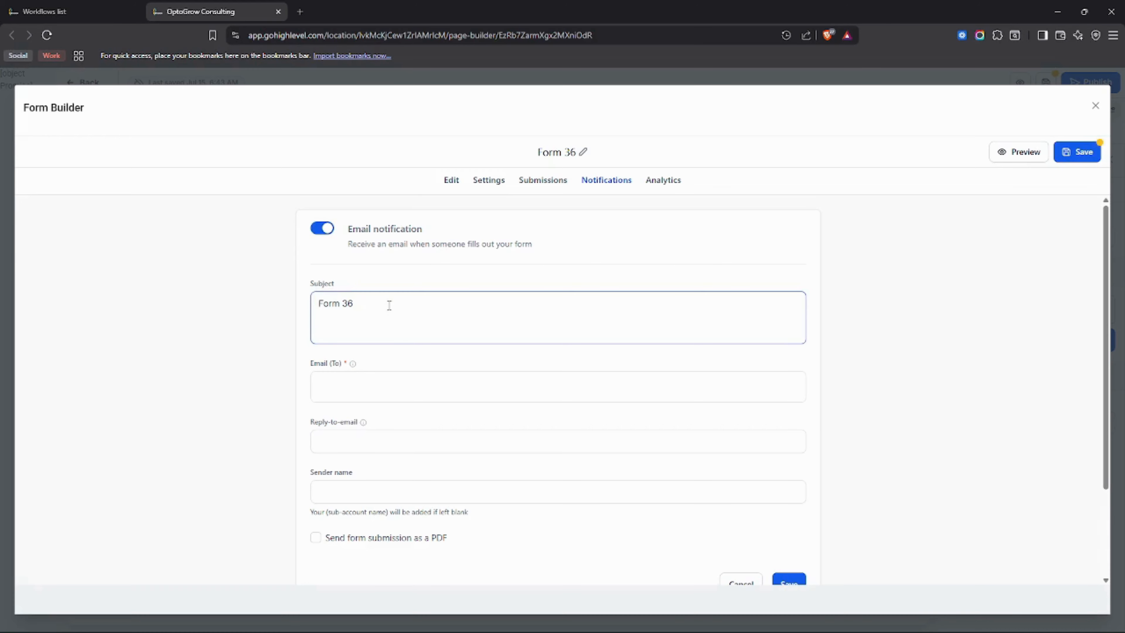
left_click_drag(390, 303, 264, 307)
left_click(399, 389)
left_click(341, 438)
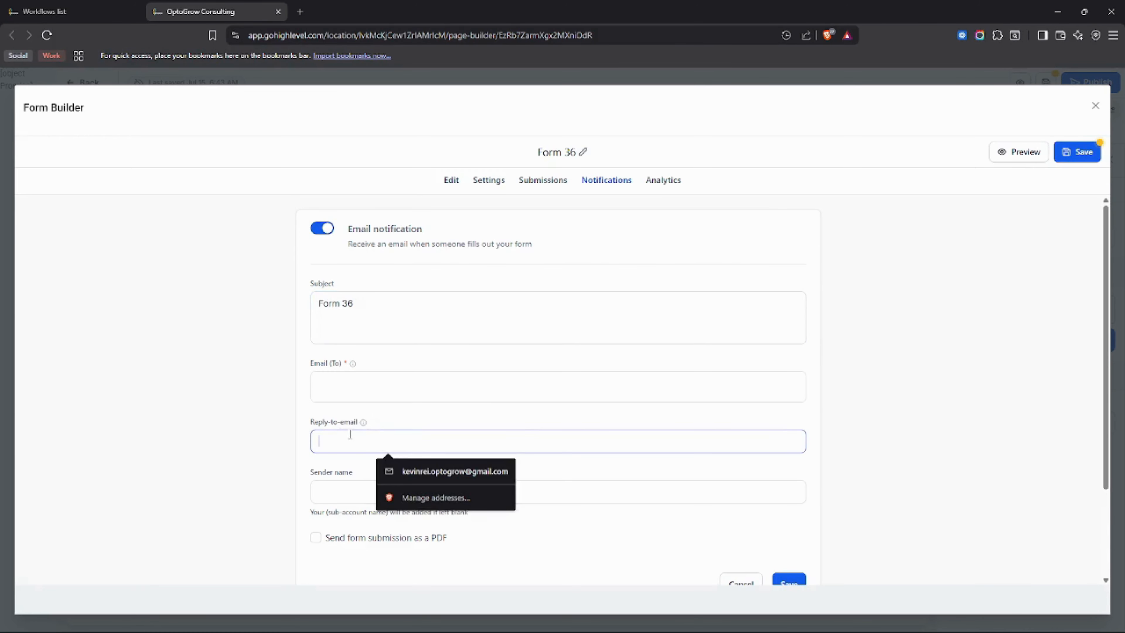
left_click(348, 487)
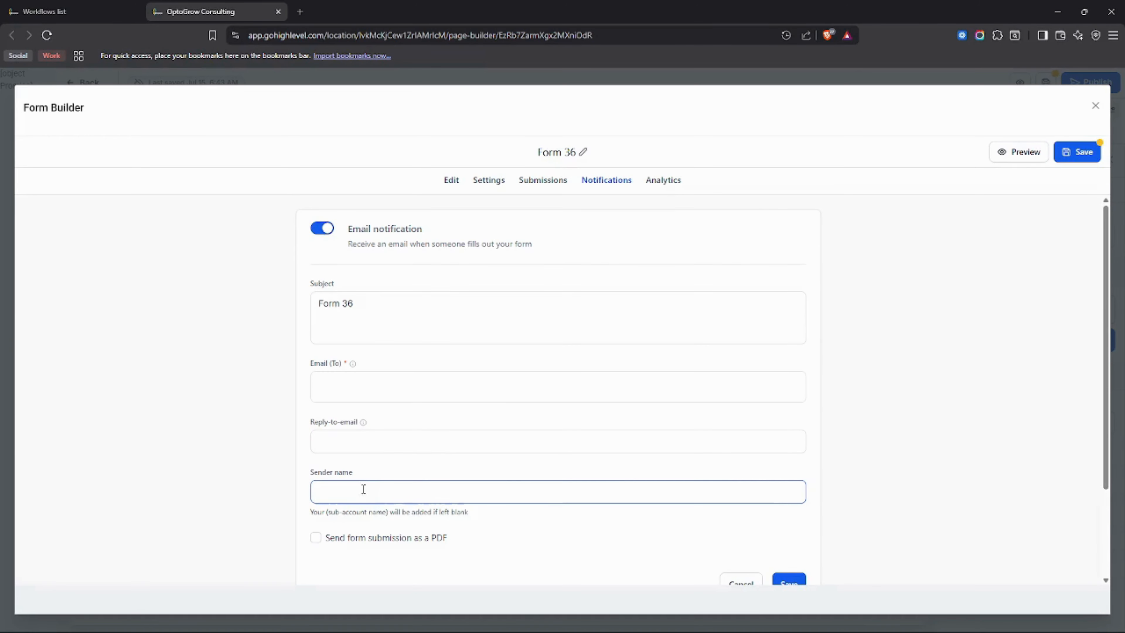
left_click(372, 326)
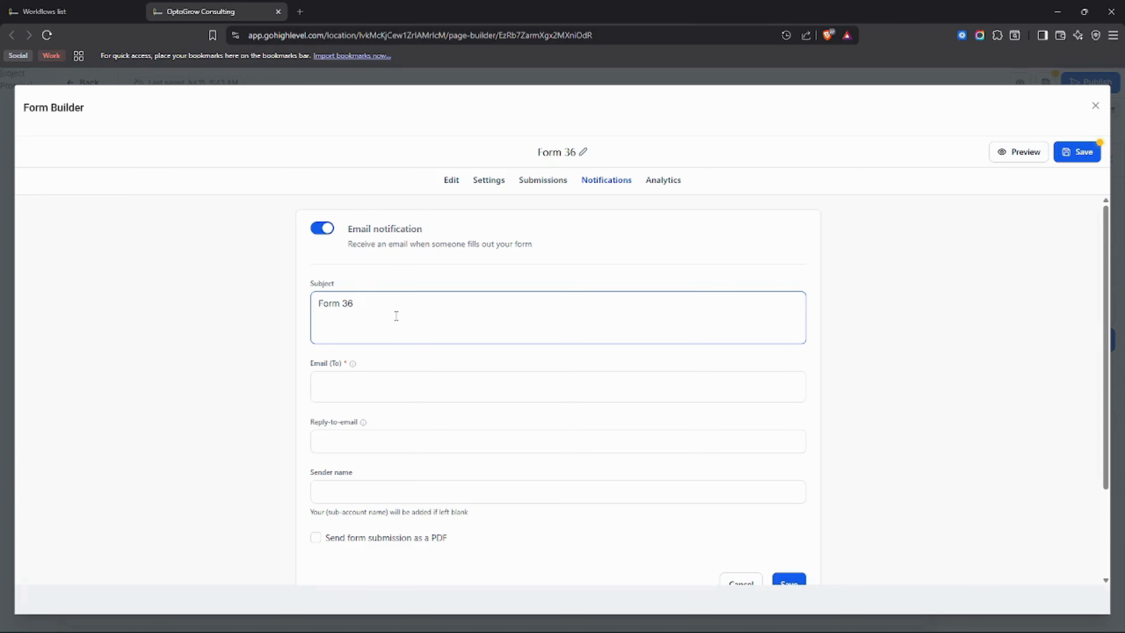
left_click(322, 228)
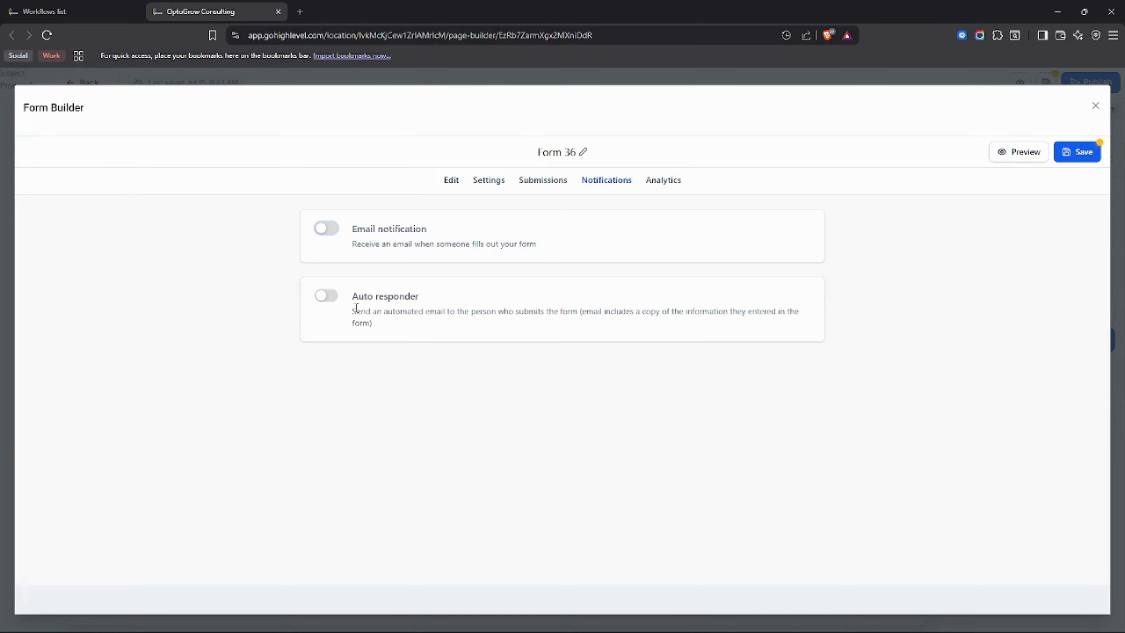
Try the form's auto responder with the submission sent as a PDF, look over its fields, and switch it off again.
left_click(326, 295)
scroll(402, 352, "down", 2)
scroll(430, 476, "up", 2)
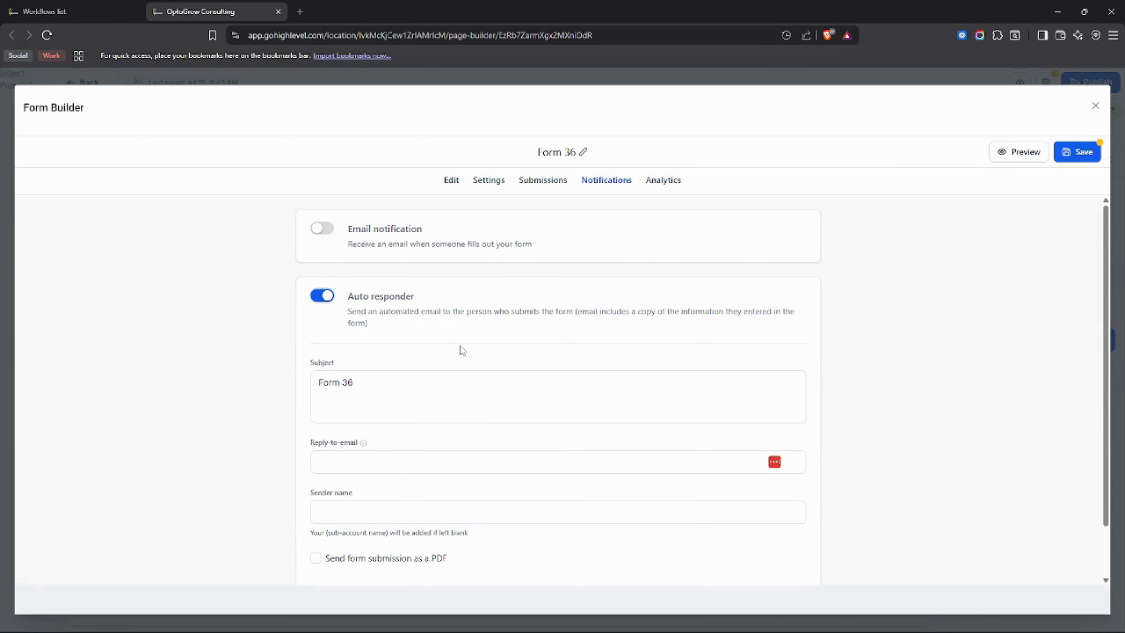
scroll(326, 515, "down", 2)
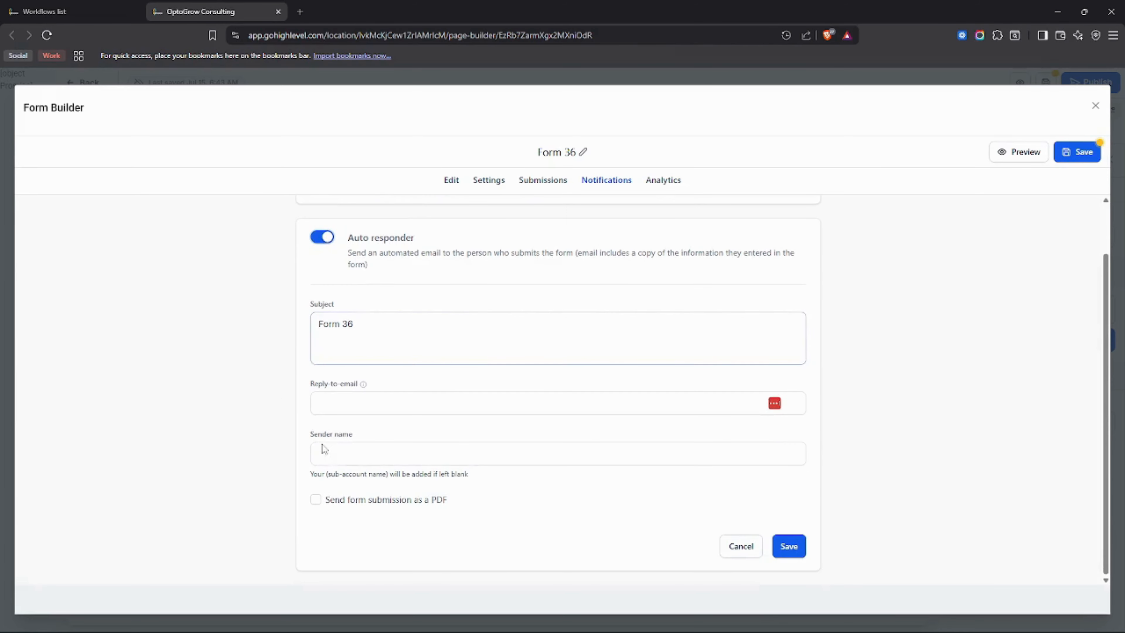
left_click(315, 499)
left_click(593, 404)
scroll(593, 404, "up", 2)
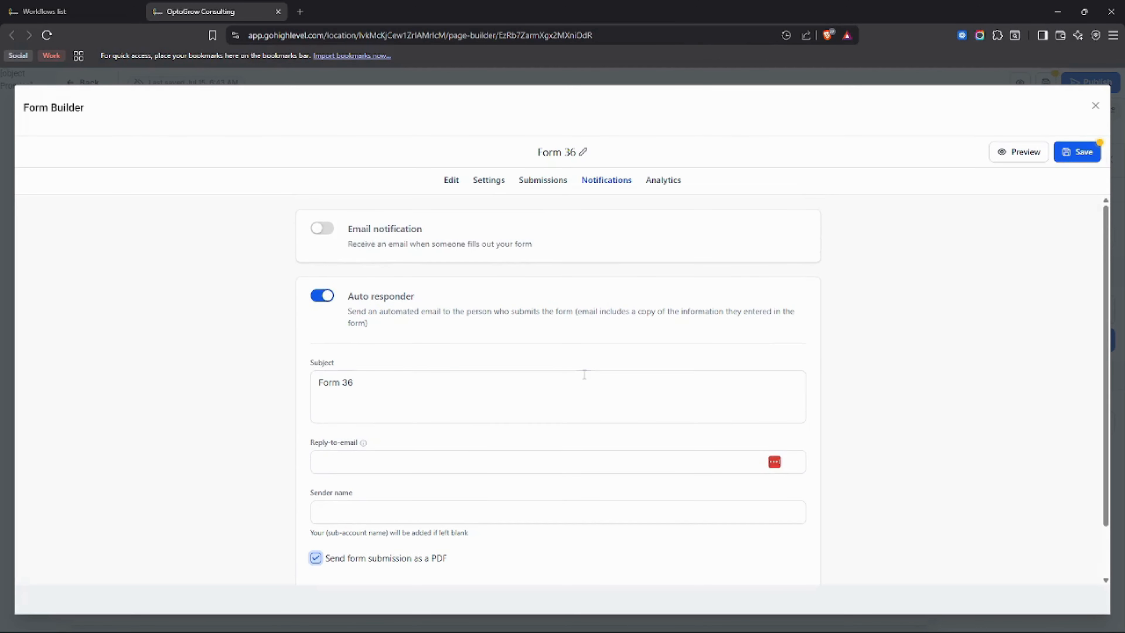
left_click(323, 296)
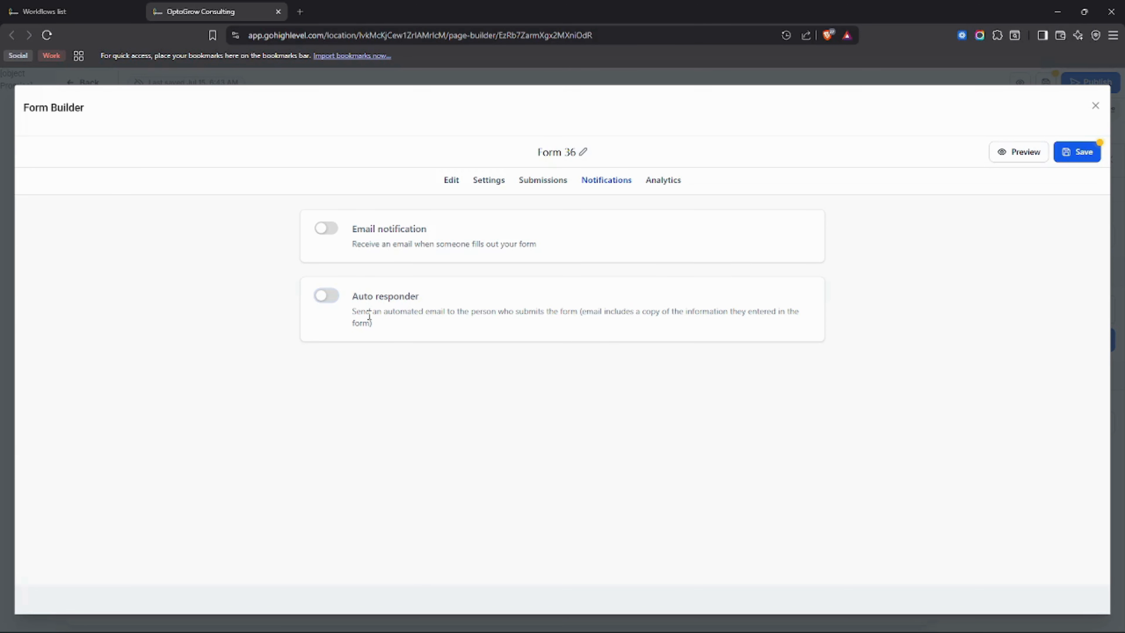
View the form's analytics, and save the form under the name Register.
left_click(663, 182)
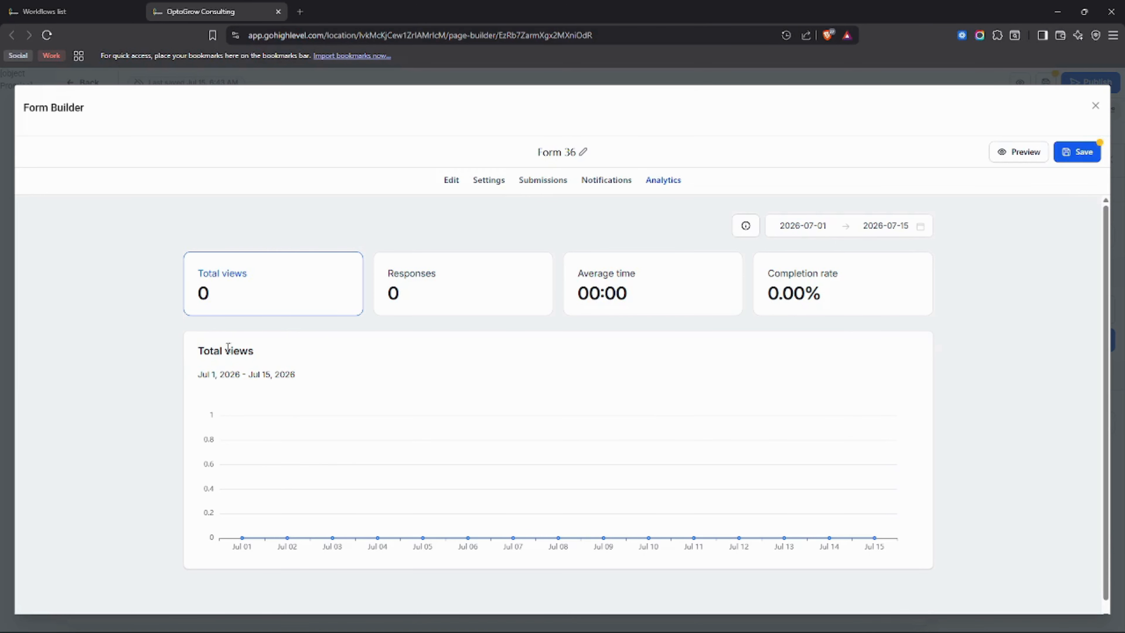
left_click(567, 155)
triple_click(567, 153)
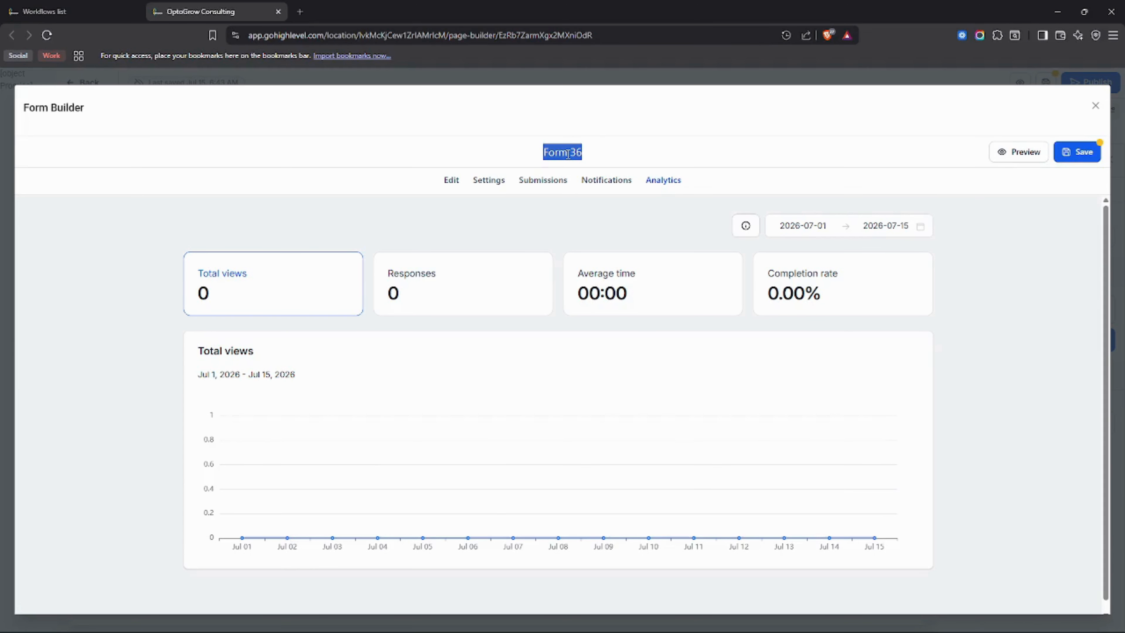
type("Register")
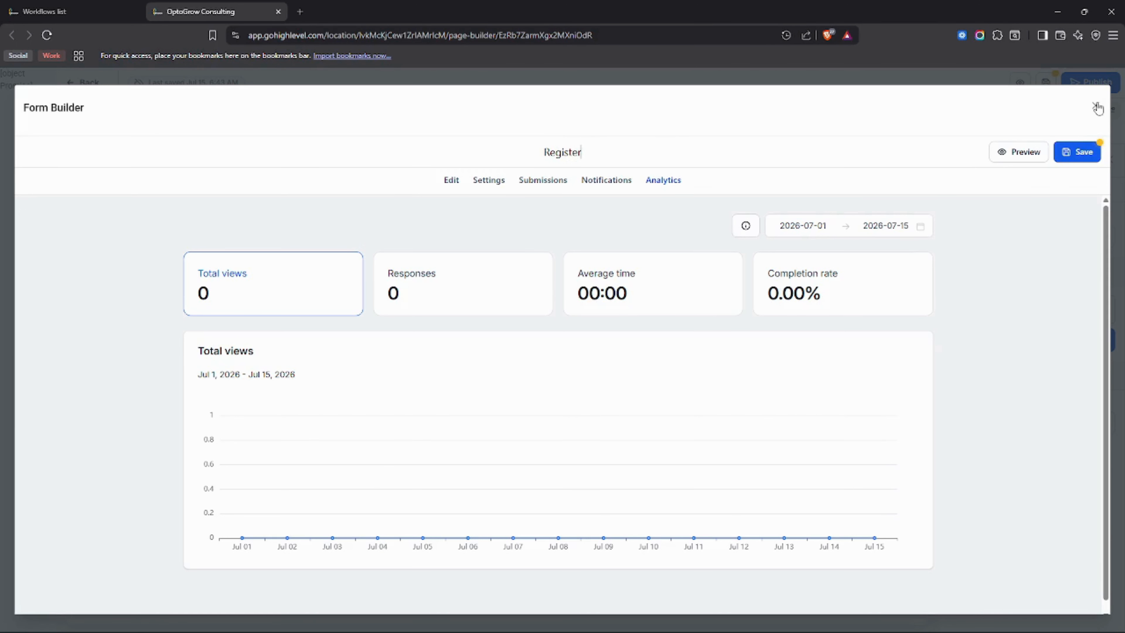
left_click(1076, 152)
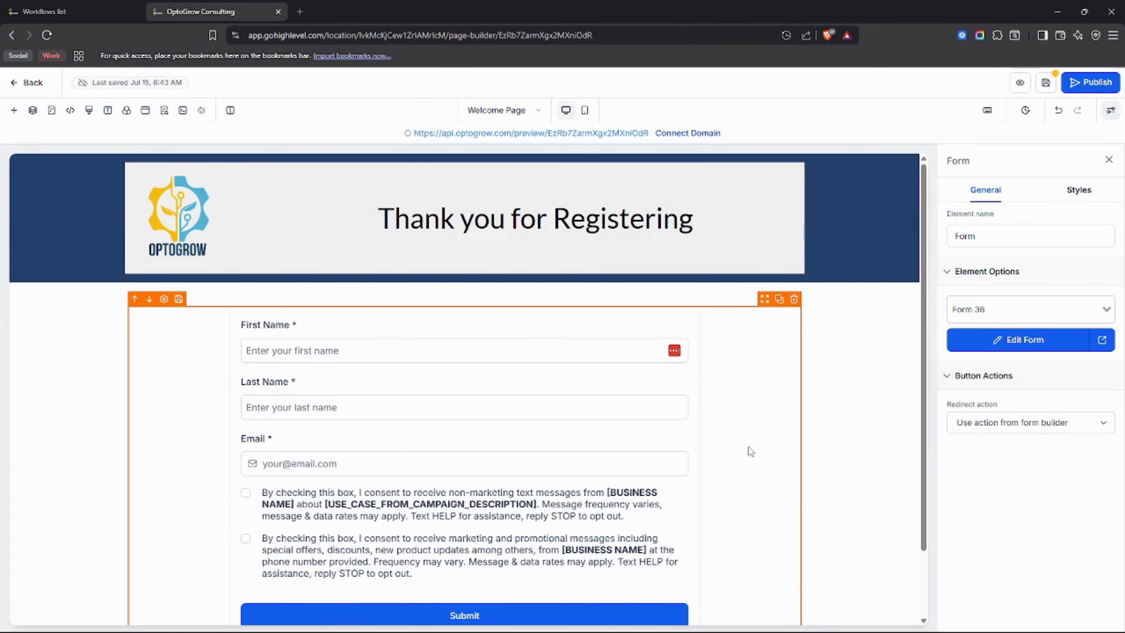
Replace the headline beside the logo in the page header with "Register to our Program".
scroll(735, 450, "down", 2)
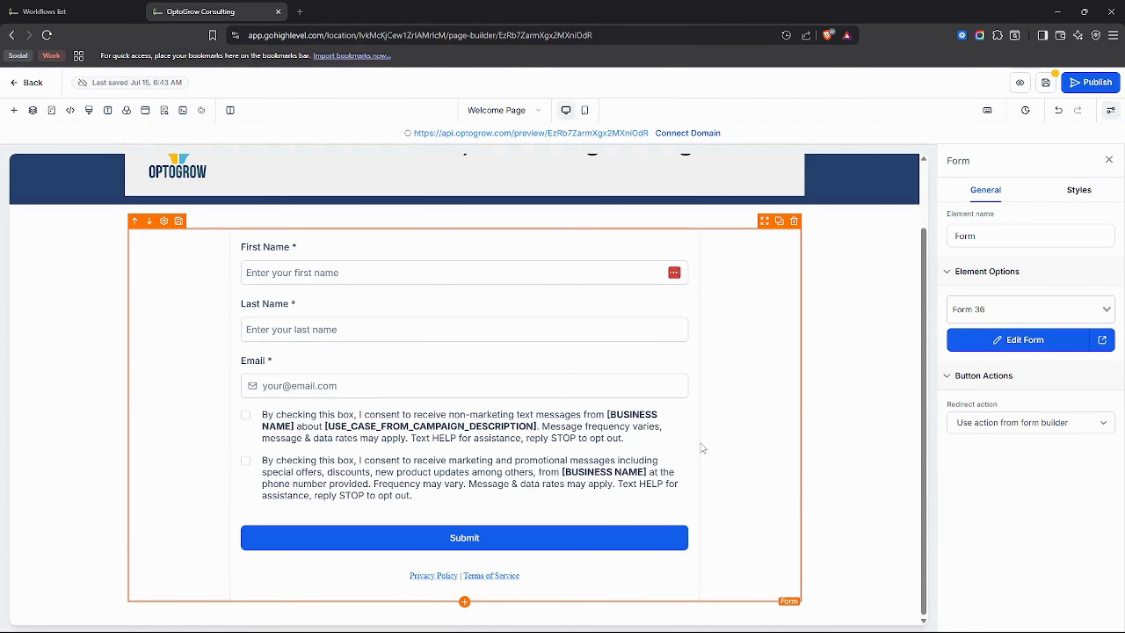
scroll(708, 443, "up", 2)
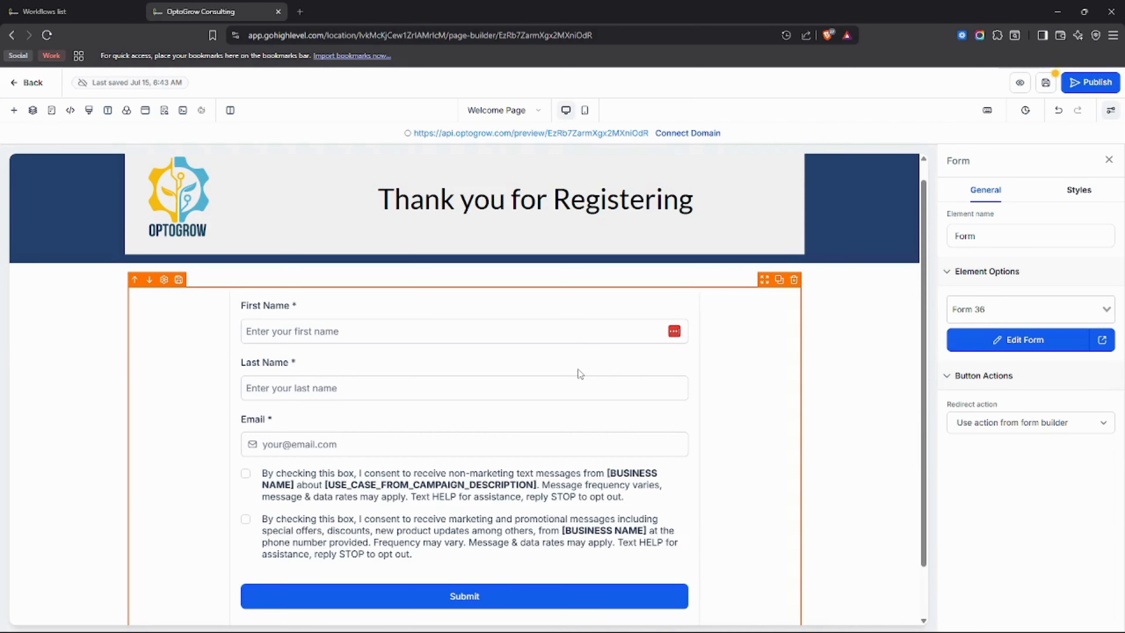
scroll(664, 388, "up", 1)
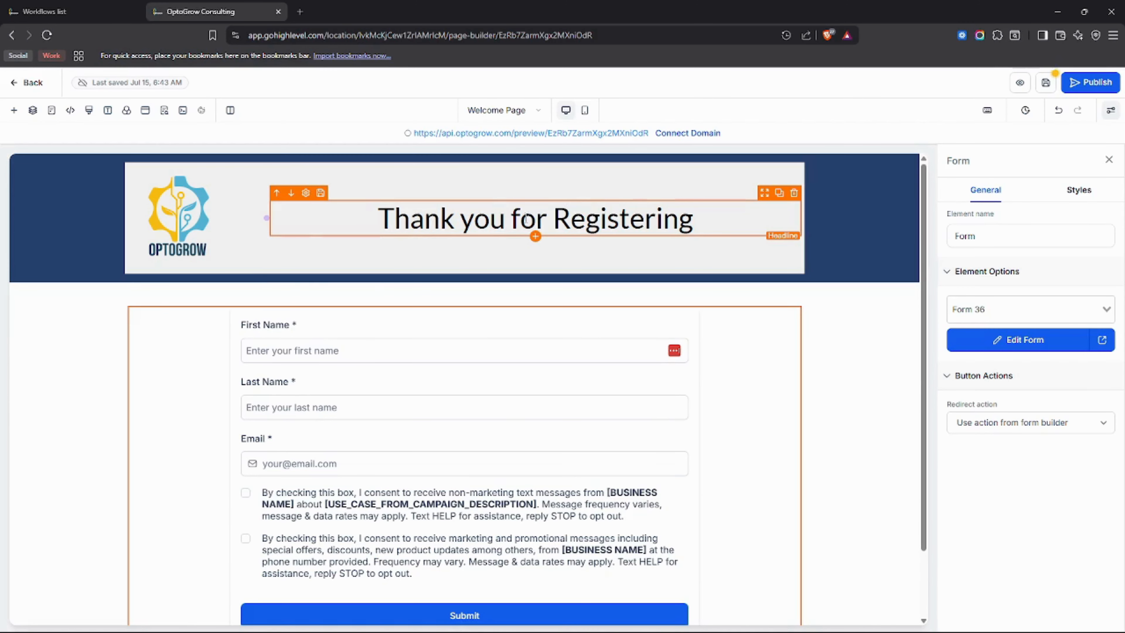
scroll(585, 288, "down", 3)
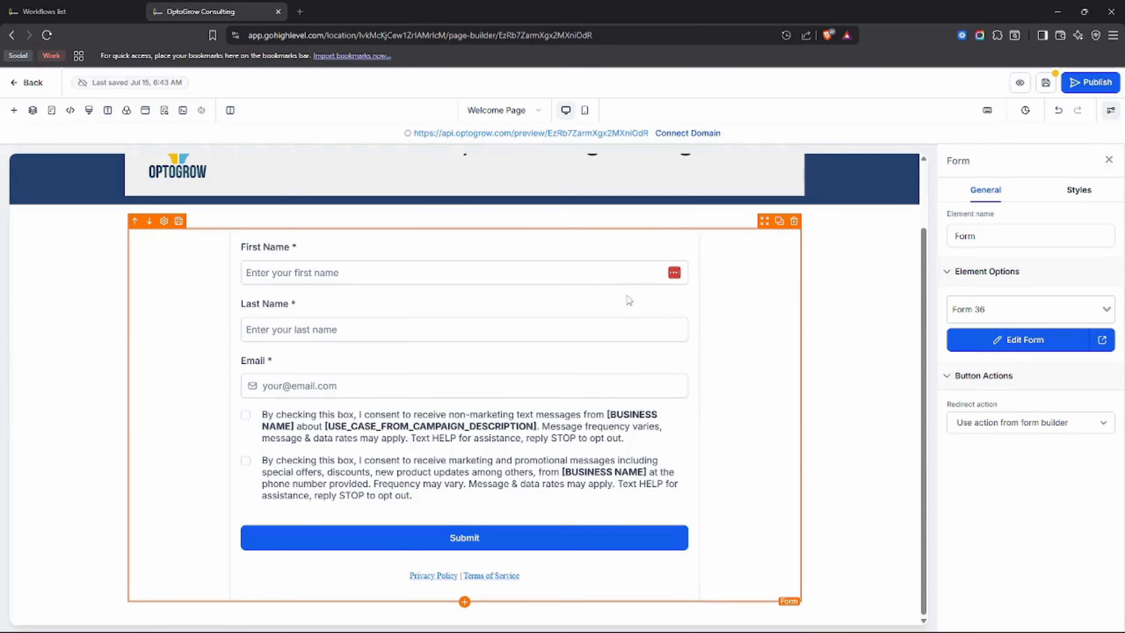
scroll(648, 289, "up", 3)
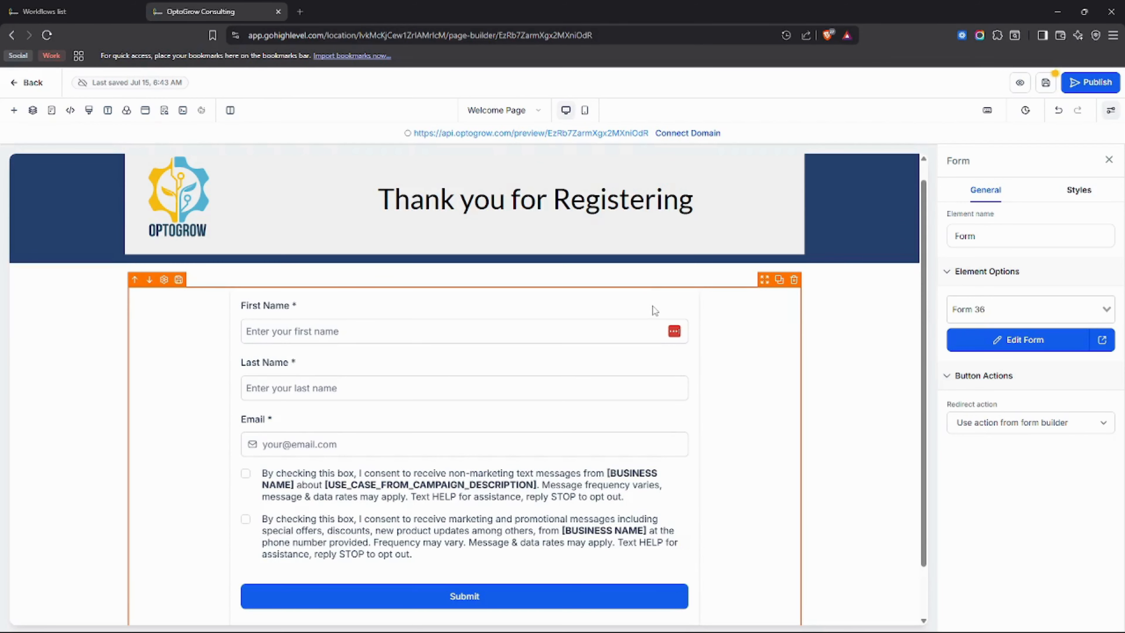
scroll(652, 314, "up", 1)
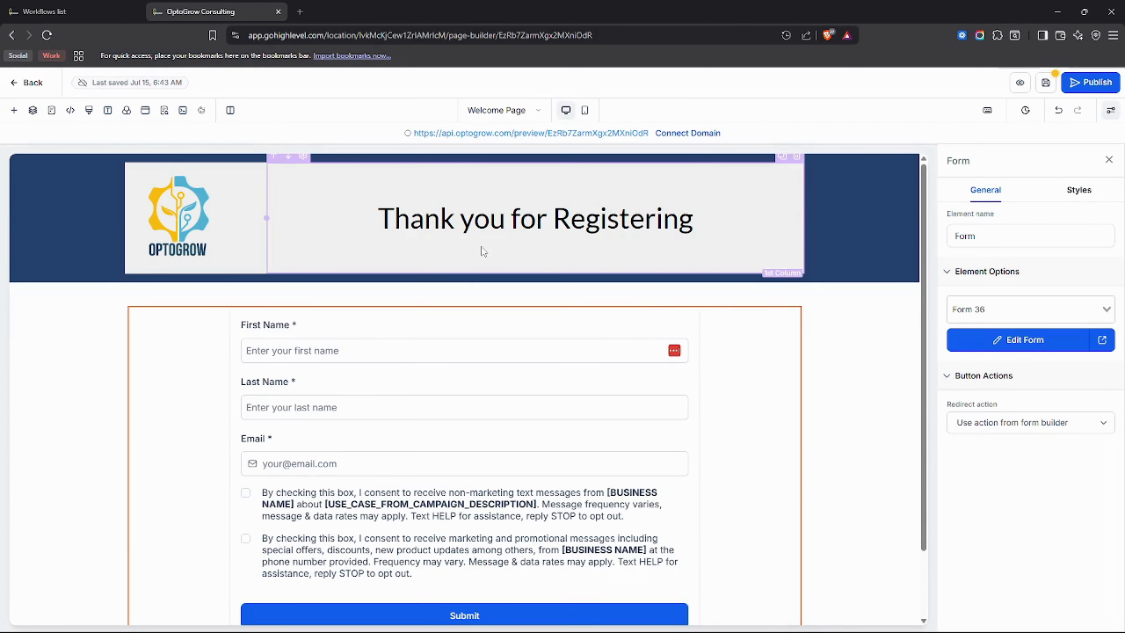
triple_click(508, 219)
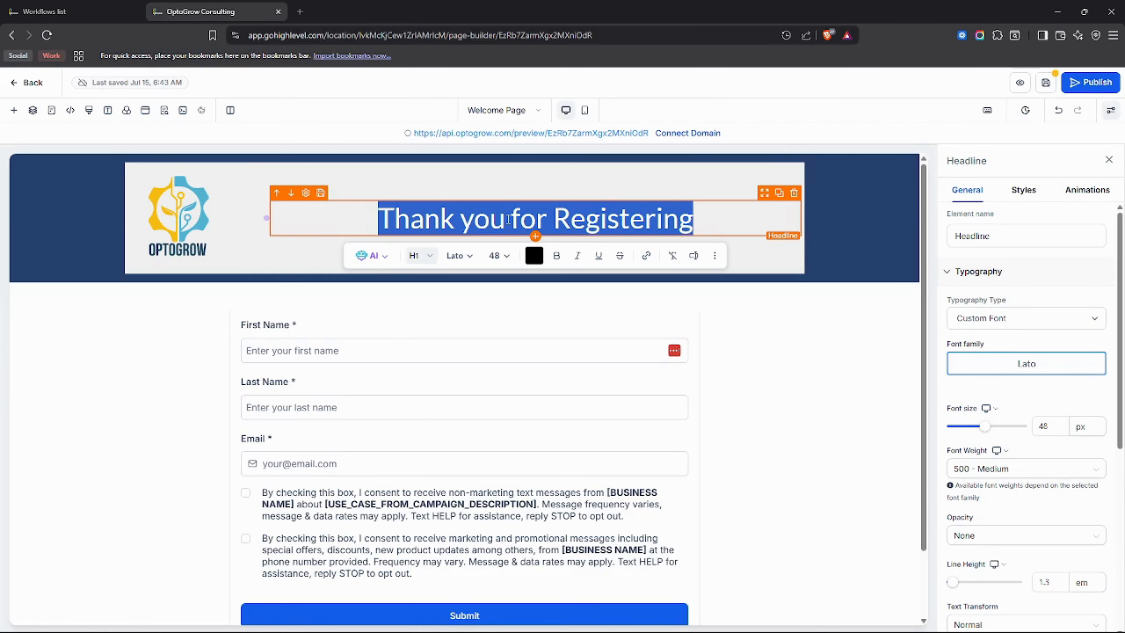
type("W")
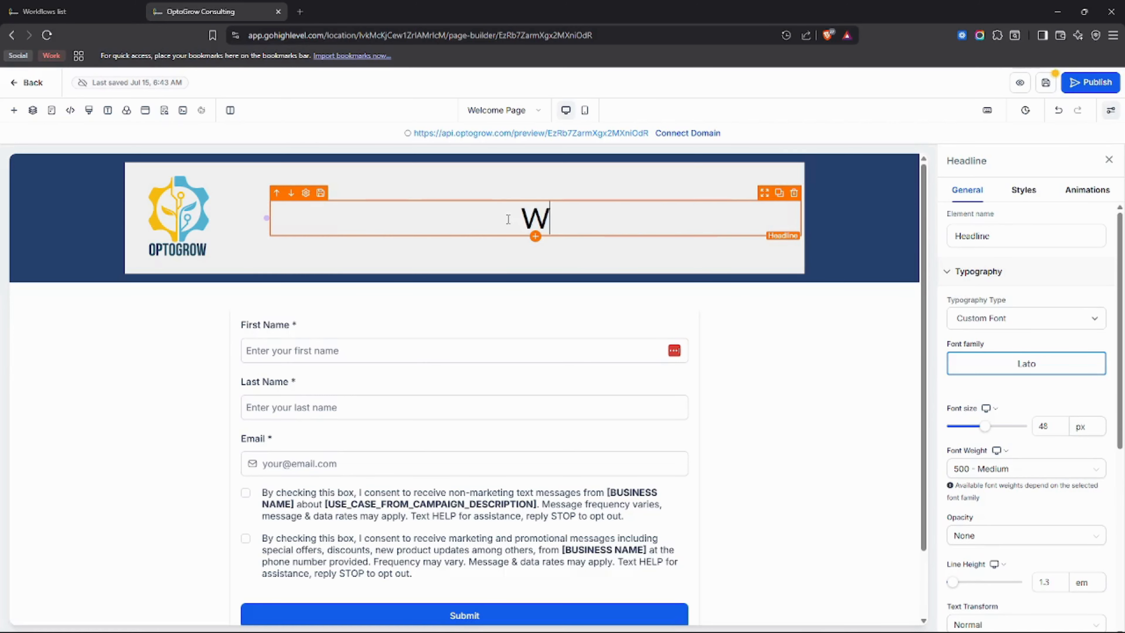
key("BackSpace")
type("Refg")
key("BackSpace")
key("BackSpace")
type("giste")
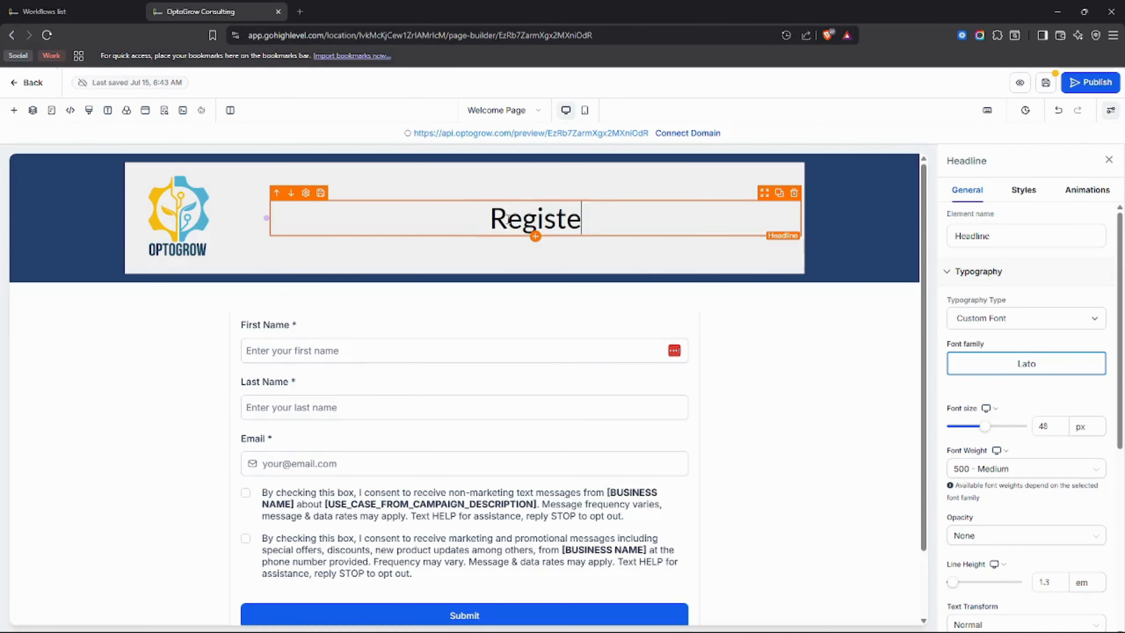
type("r to our Program")
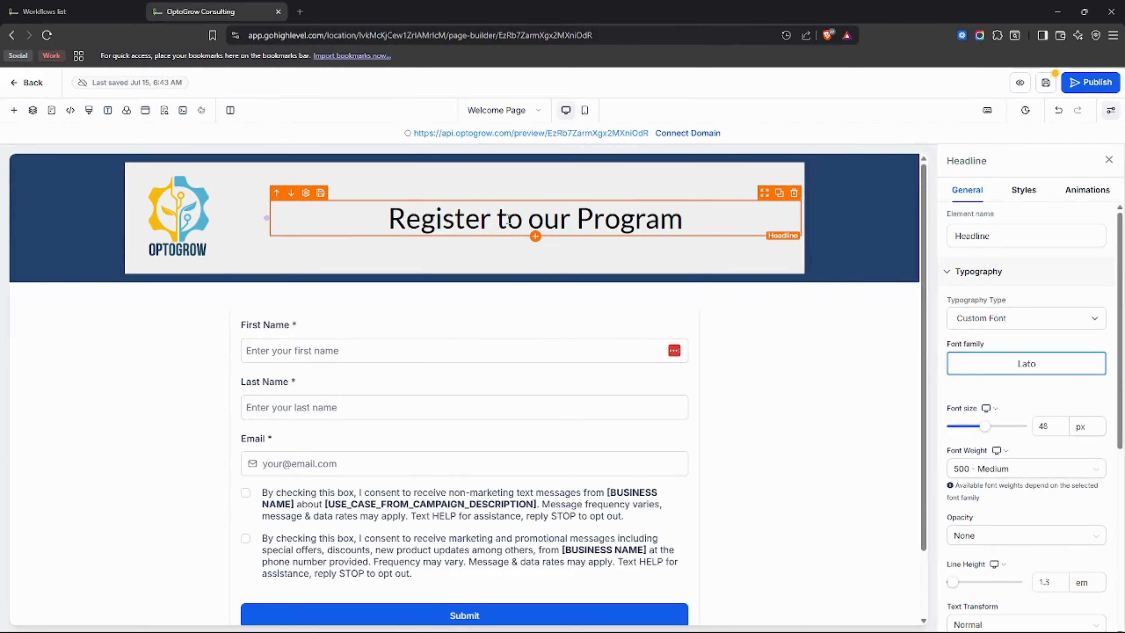
left_click(831, 399)
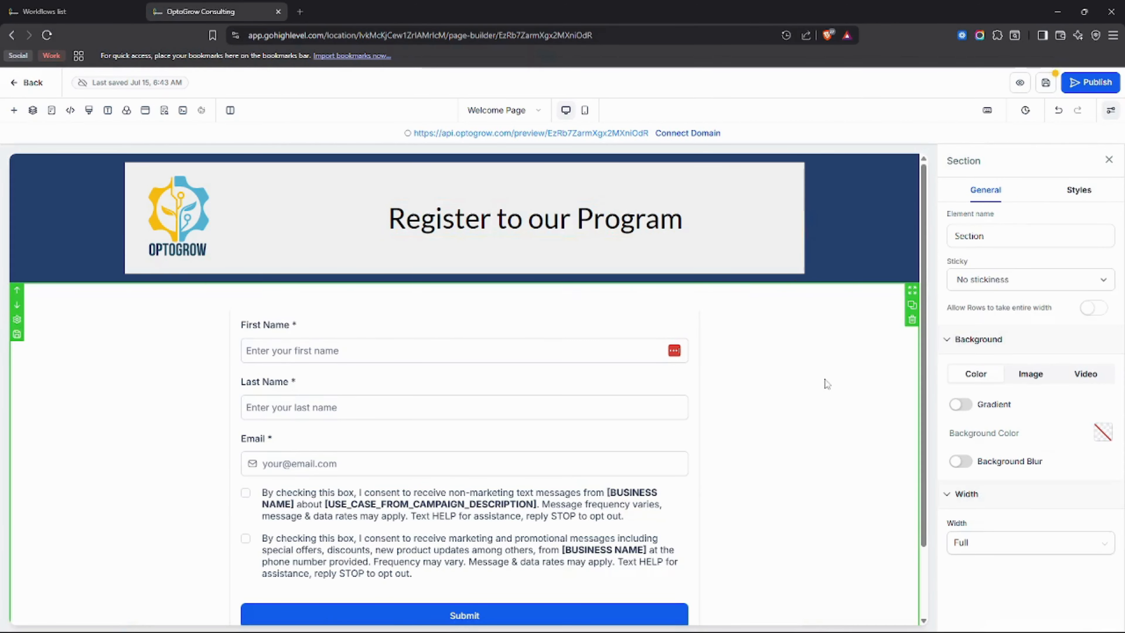
Review the page and its Register form in the form builder, and save the Welcome Page.
scroll(826, 383, "down", 1)
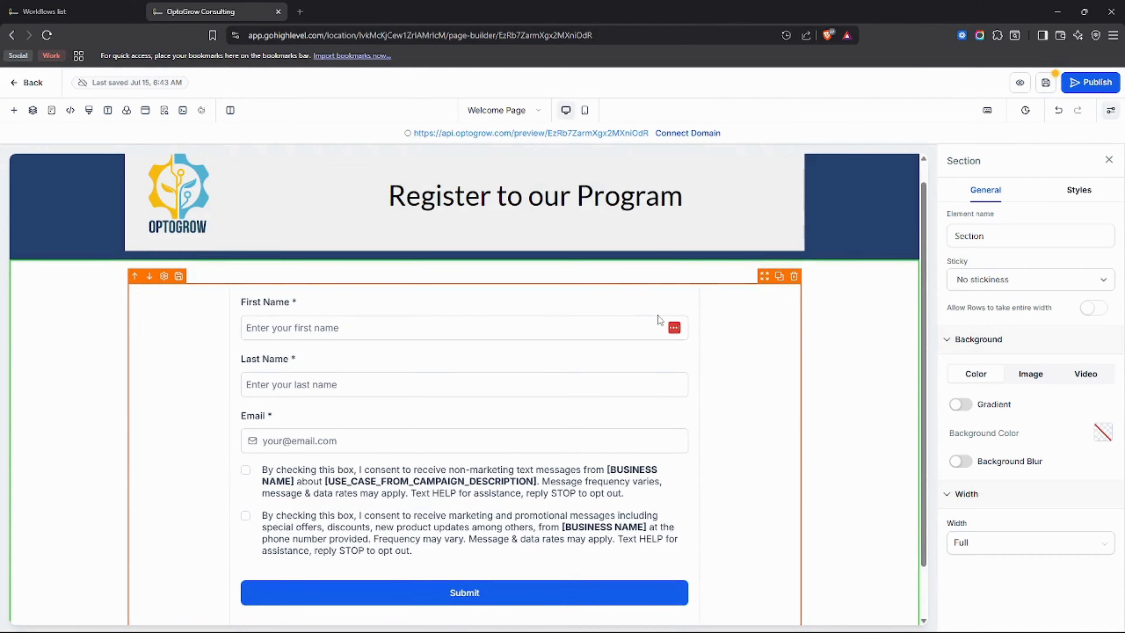
scroll(623, 294, "up", 1)
scroll(416, 251, "down", 4)
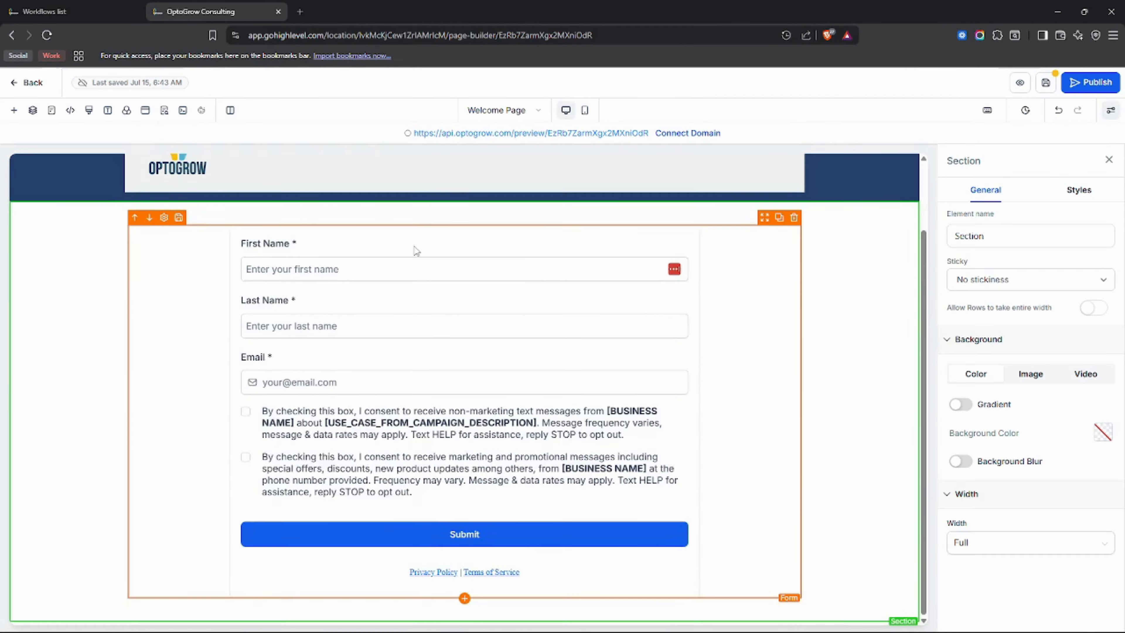
scroll(407, 254, "up", 3)
scroll(372, 322, "down", 3)
scroll(381, 308, "up", 3)
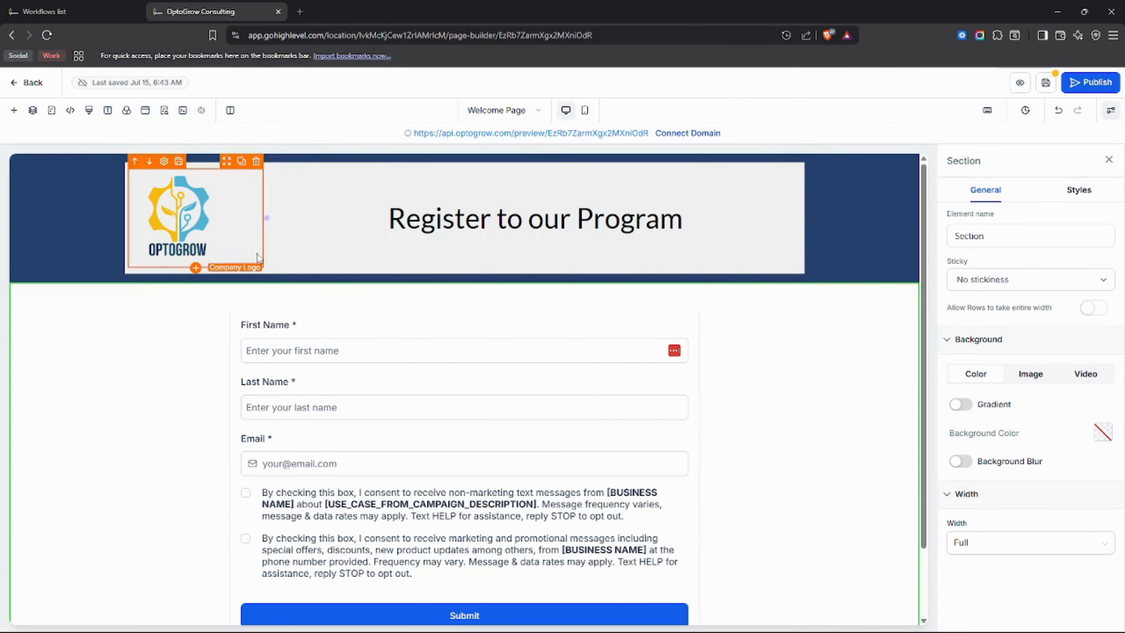
left_click(501, 327)
scroll(691, 350, "down", 2)
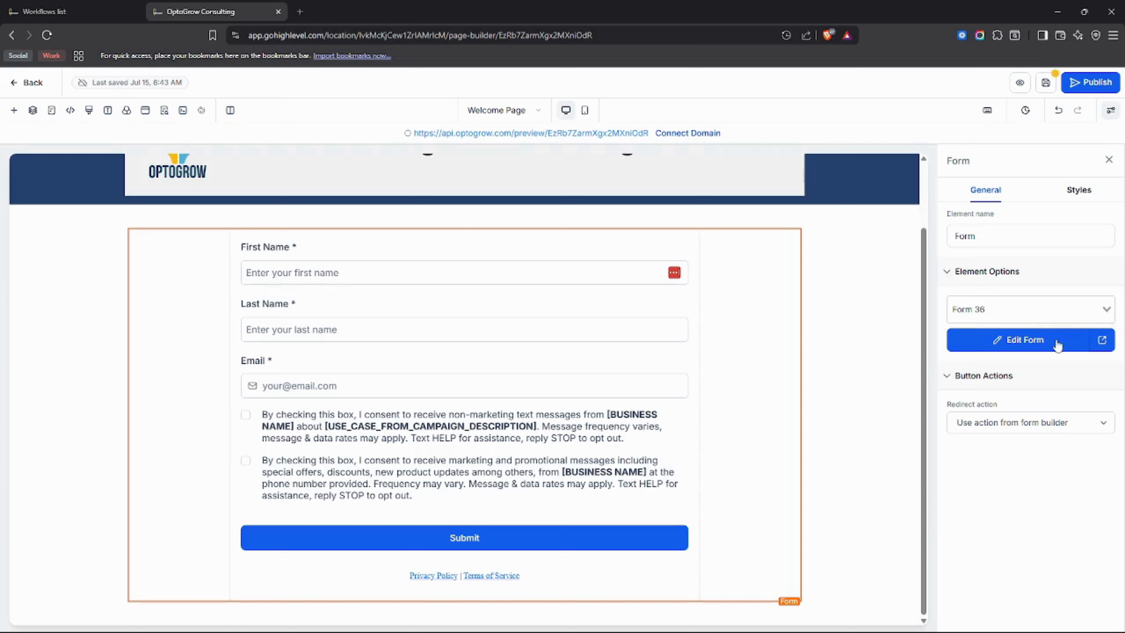
left_click(1047, 340)
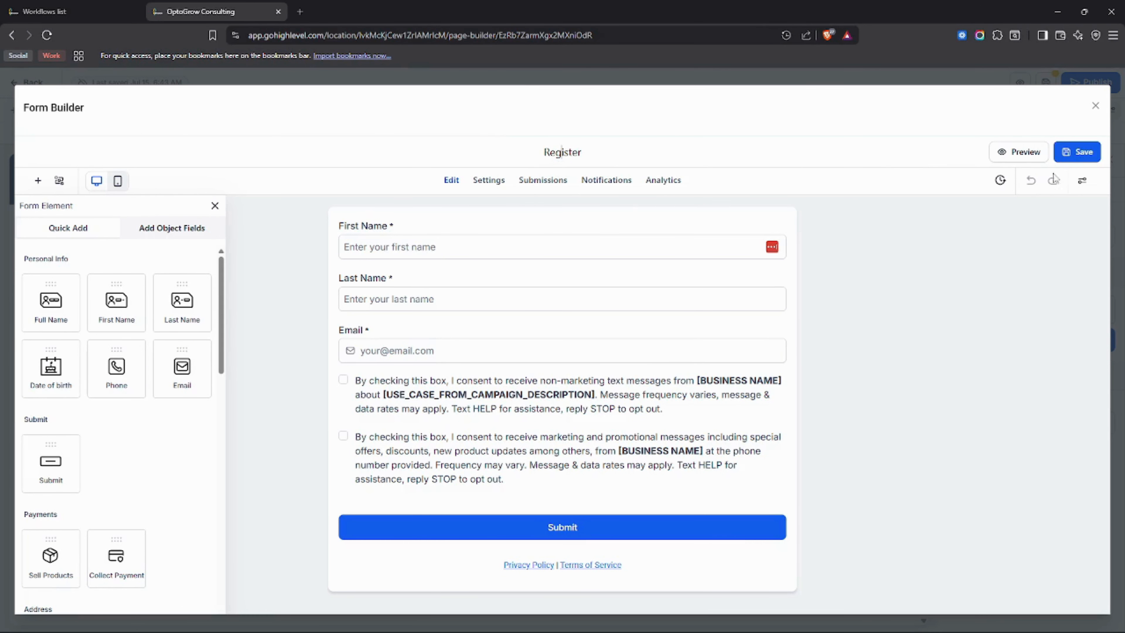
left_click(1095, 106)
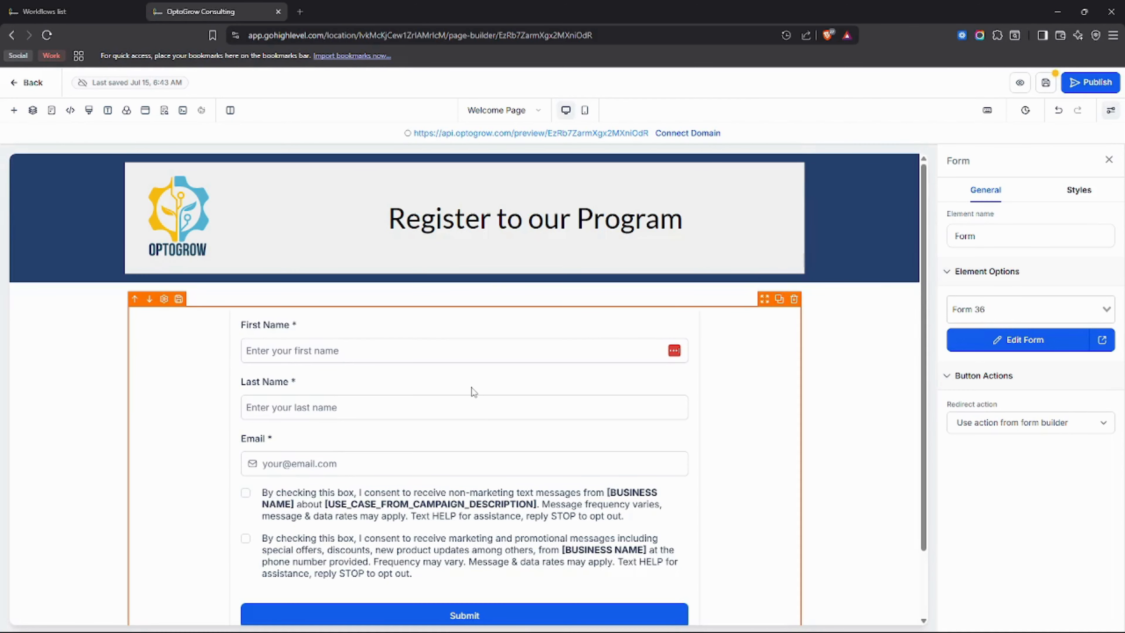
left_click(1046, 89)
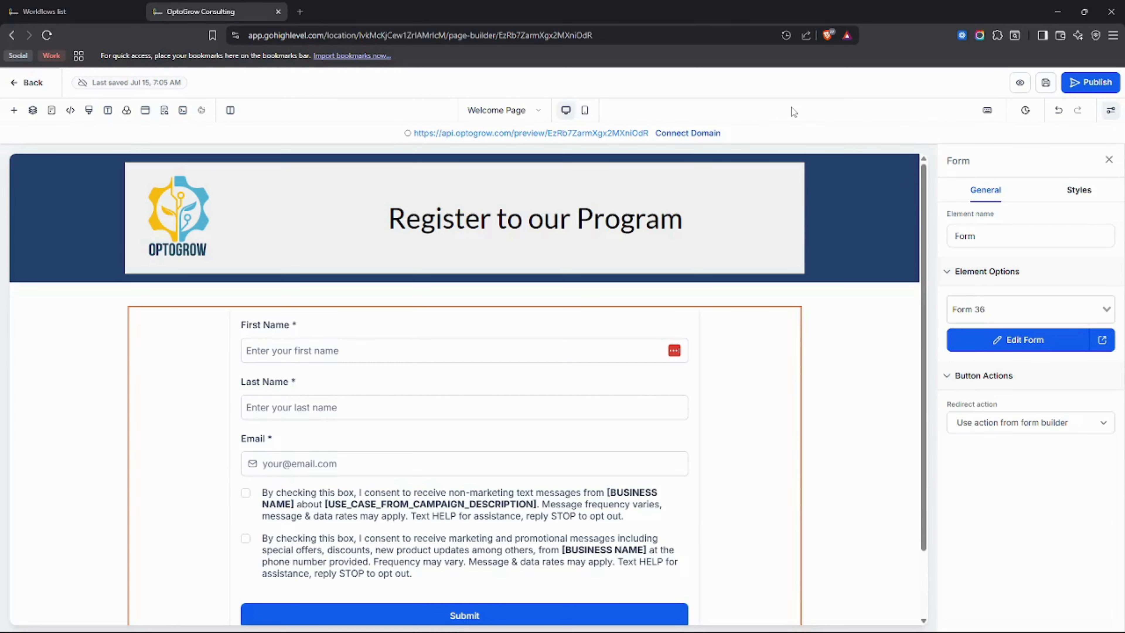
Add the rounded dark set of social media icons below the form on the Welcome Page.
left_click(15, 111)
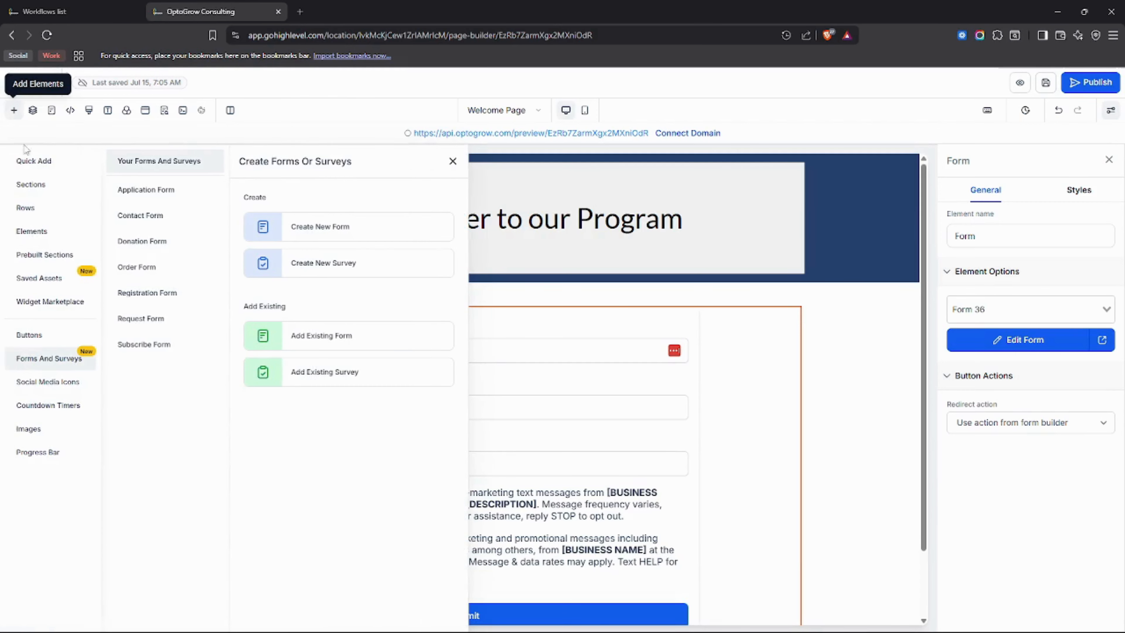
left_click(46, 384)
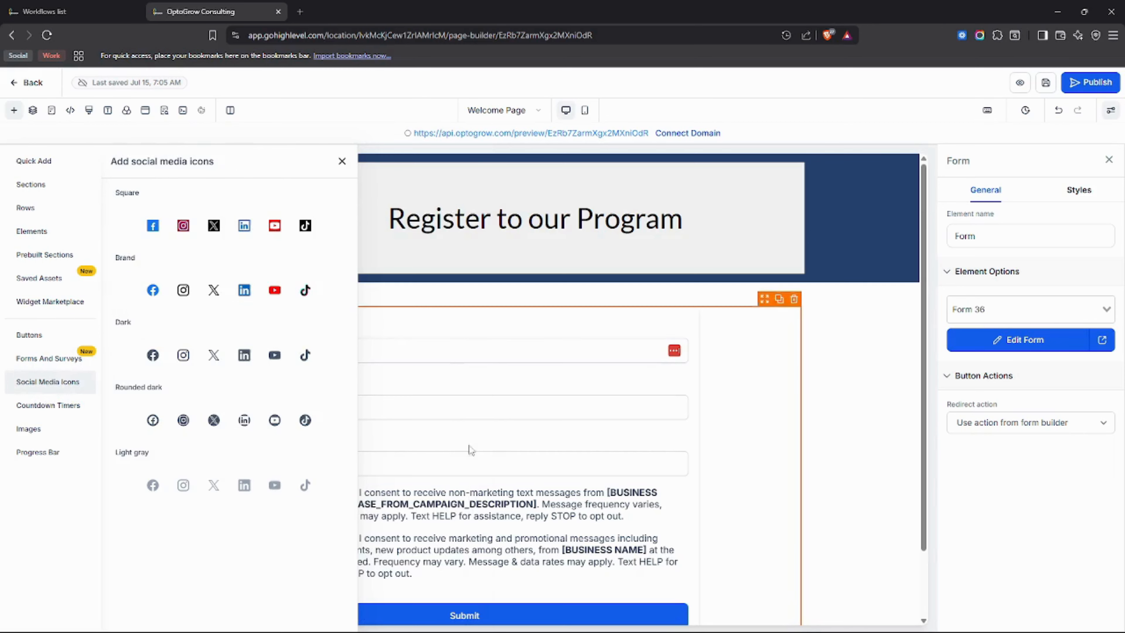
scroll(546, 470, "down", 2)
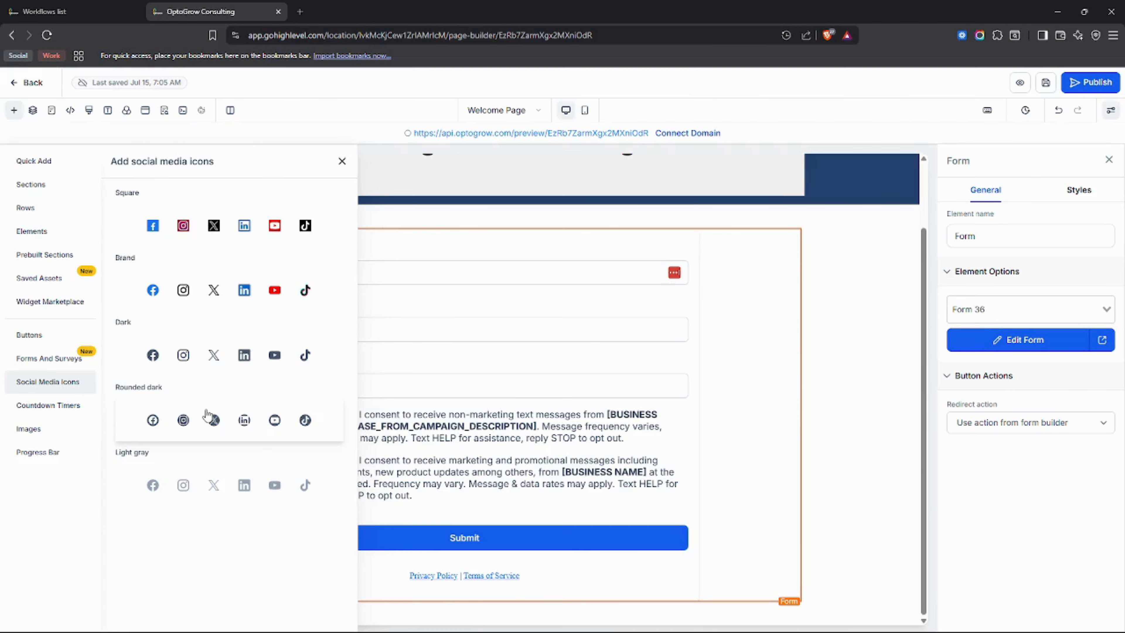
left_click_drag(206, 414, 660, 598)
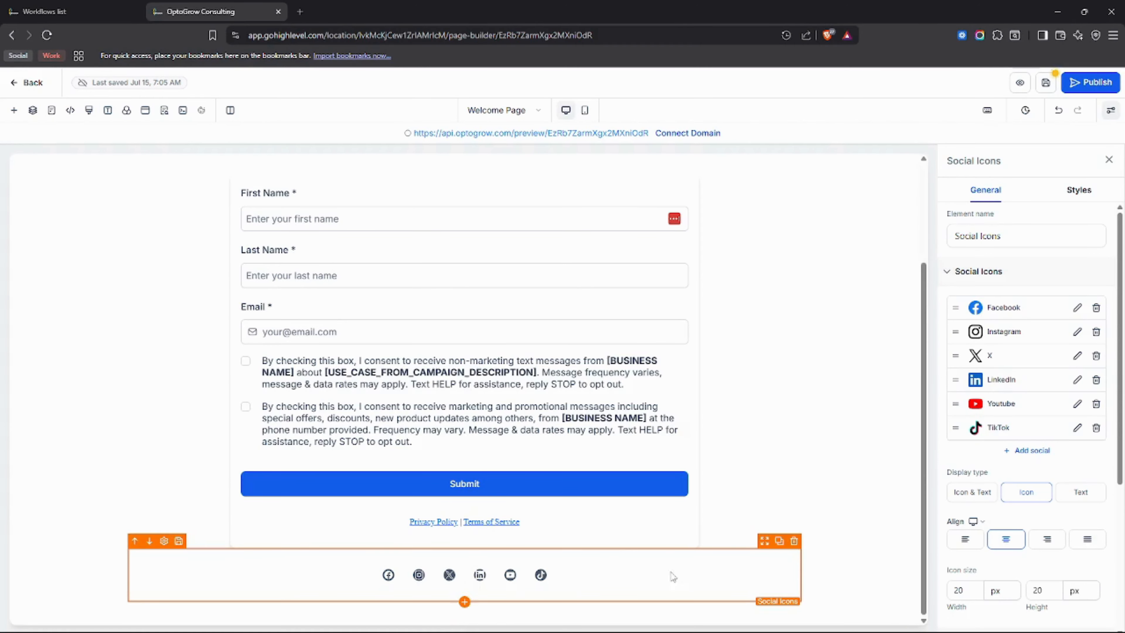
Look over the Facebook icon's link and window options, and cancel the edit without changes.
left_click(1077, 309)
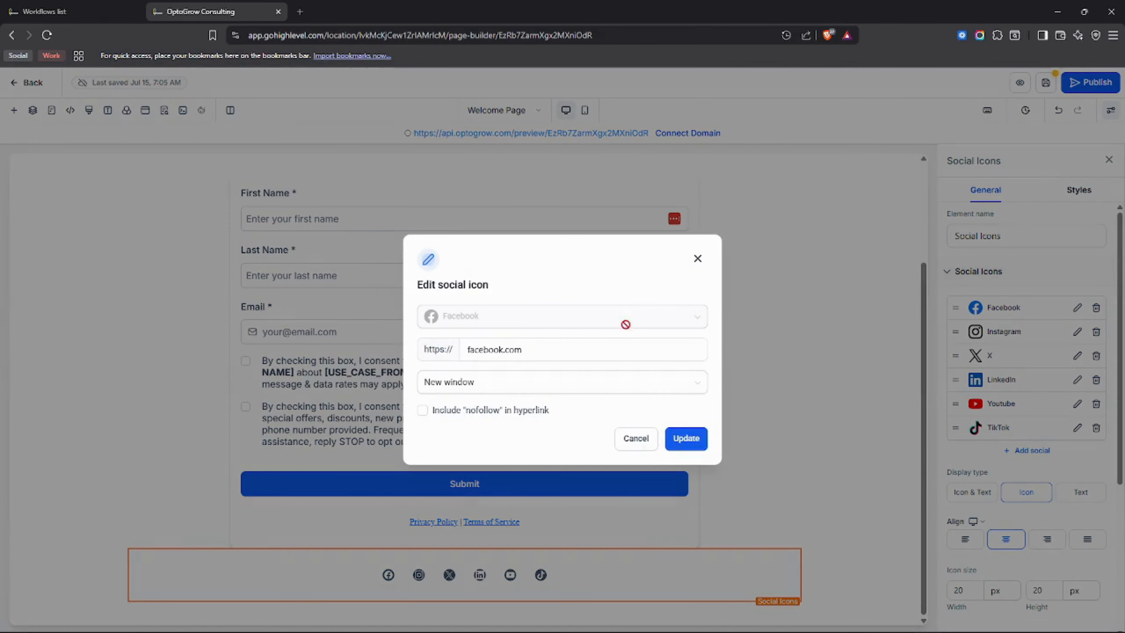
left_click(556, 354)
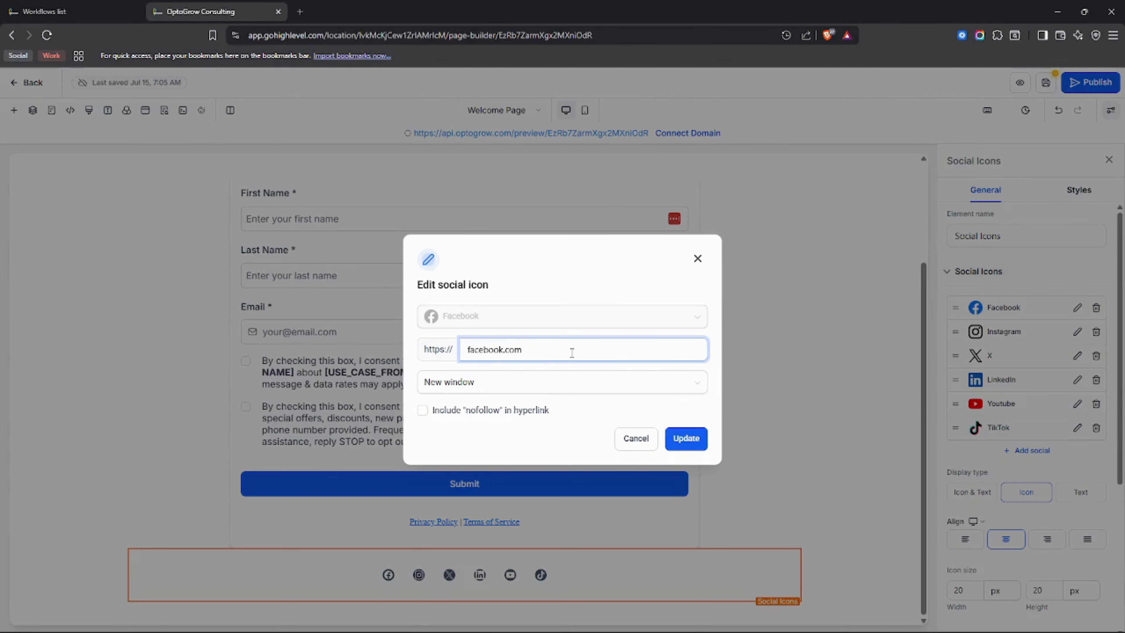
left_click_drag(572, 354, 455, 358)
left_click_drag(524, 353, 453, 355)
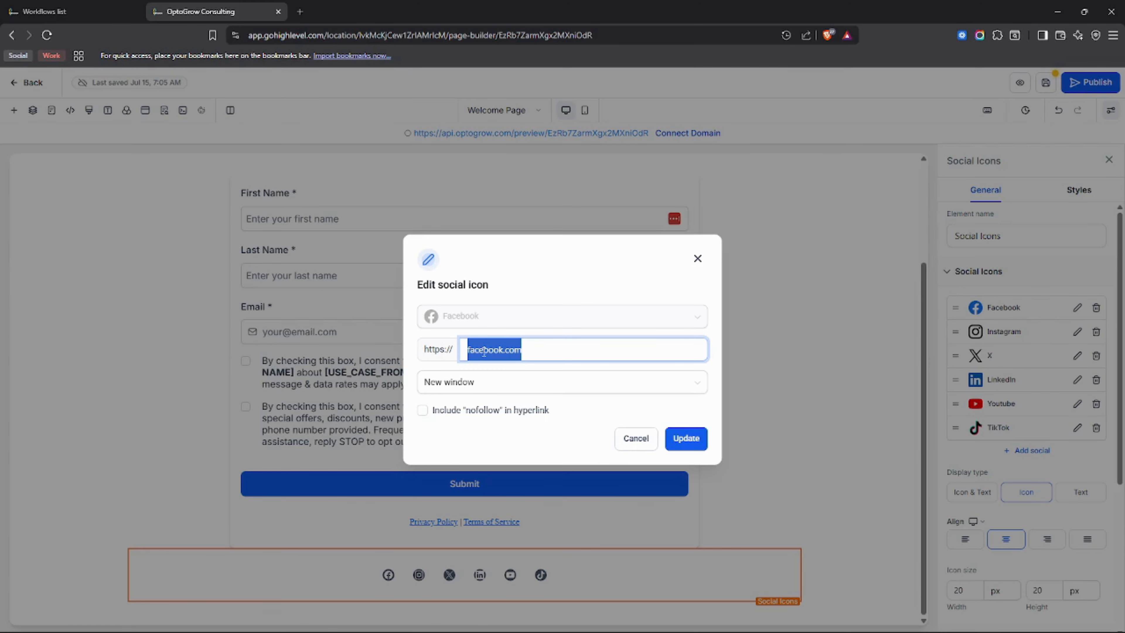
left_click(504, 378)
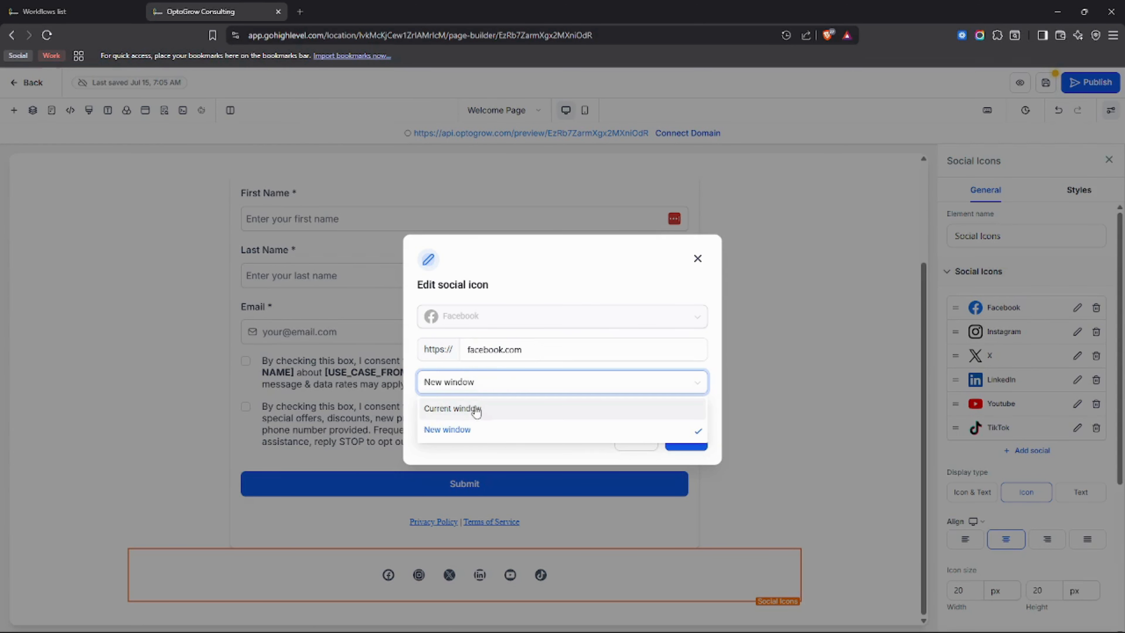
left_click(465, 365)
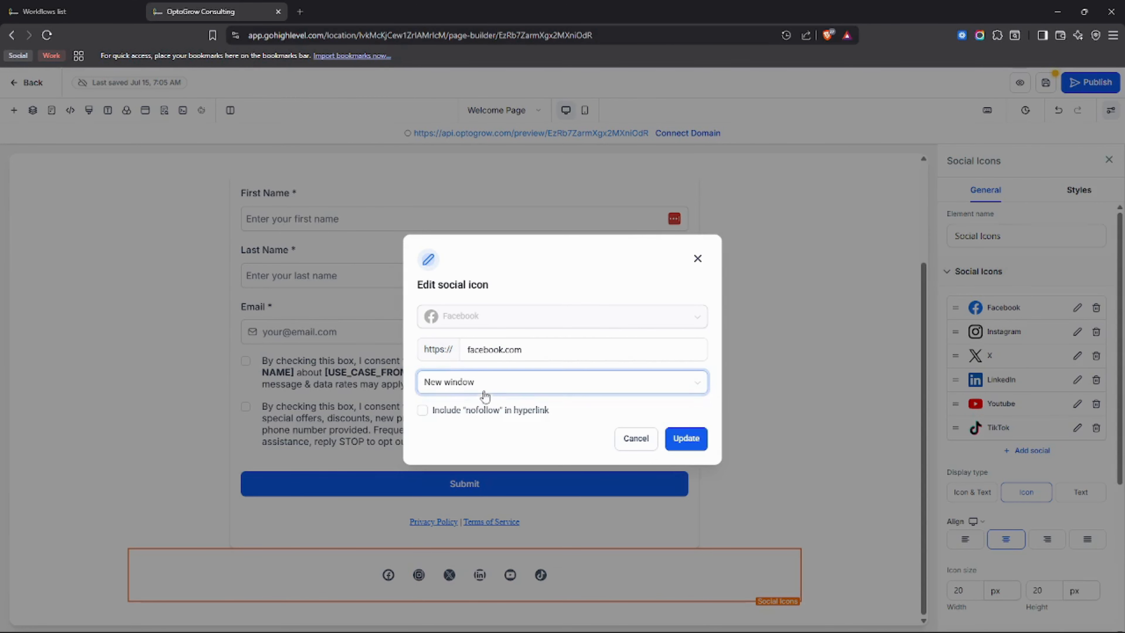
left_click(492, 380)
left_click(444, 371)
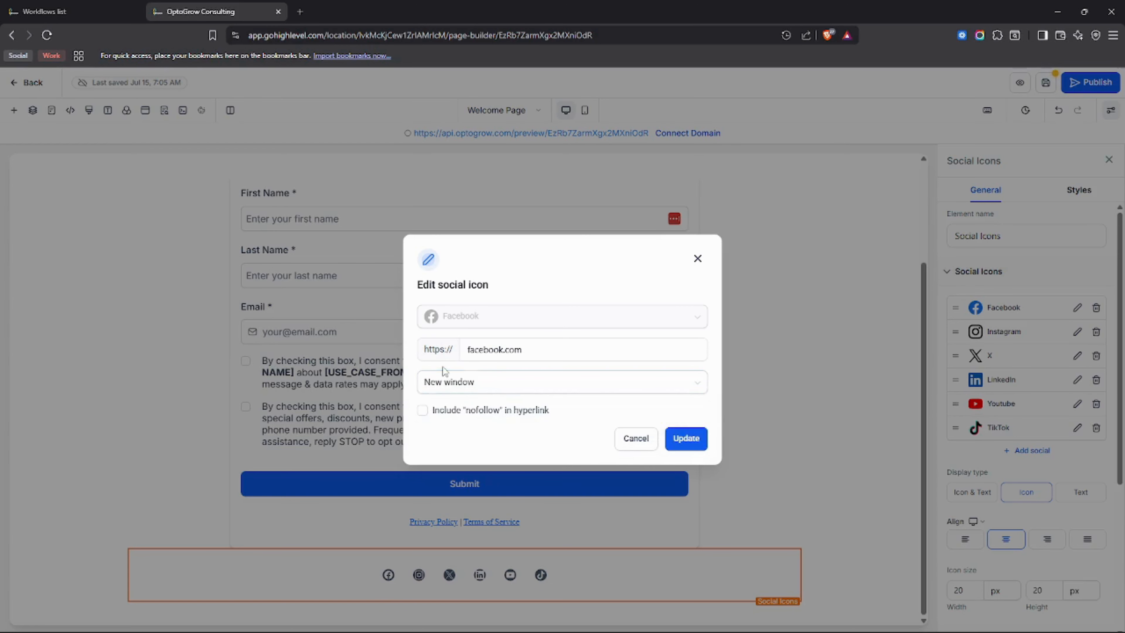
left_click(647, 439)
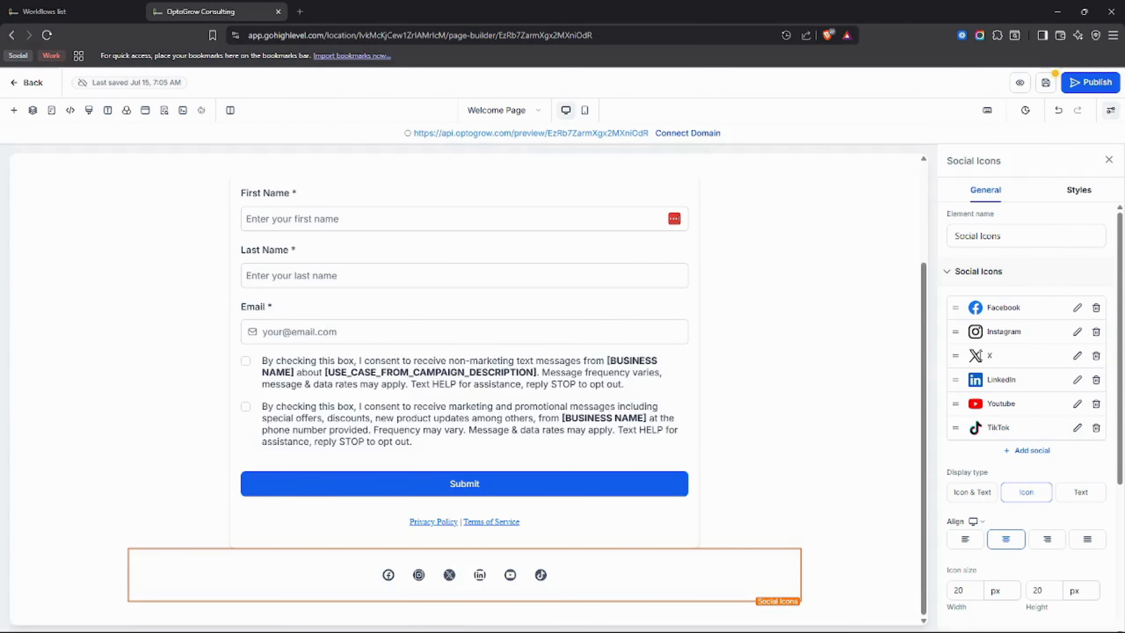
Browse the countdown timers and the image styles available among the page elements.
scroll(883, 380, "up", 3)
left_click(13, 109)
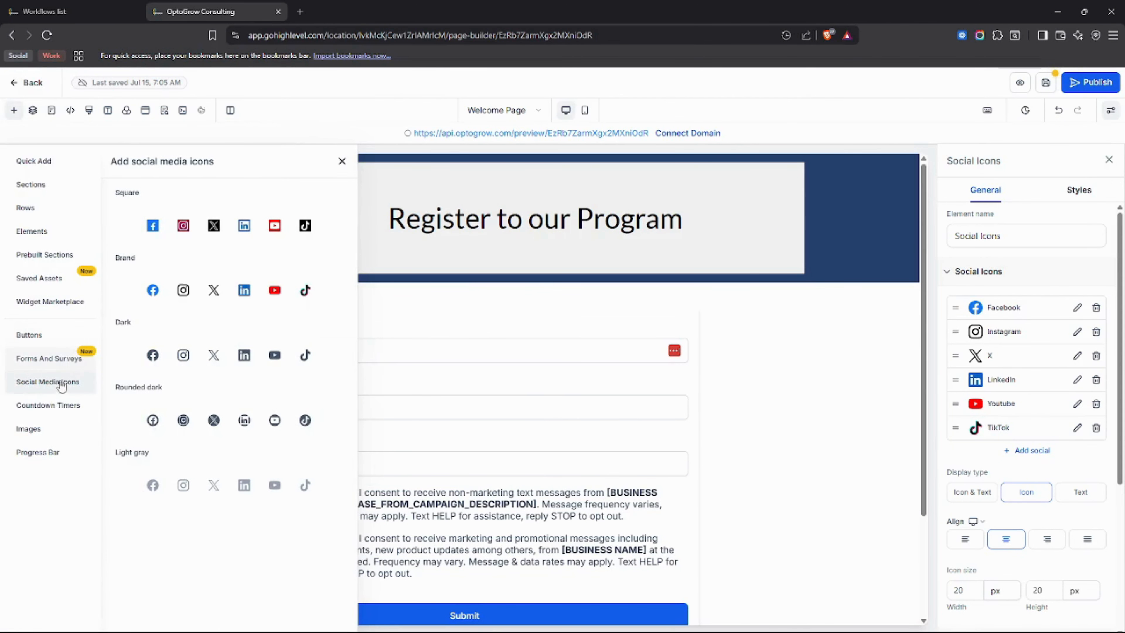
left_click(57, 406)
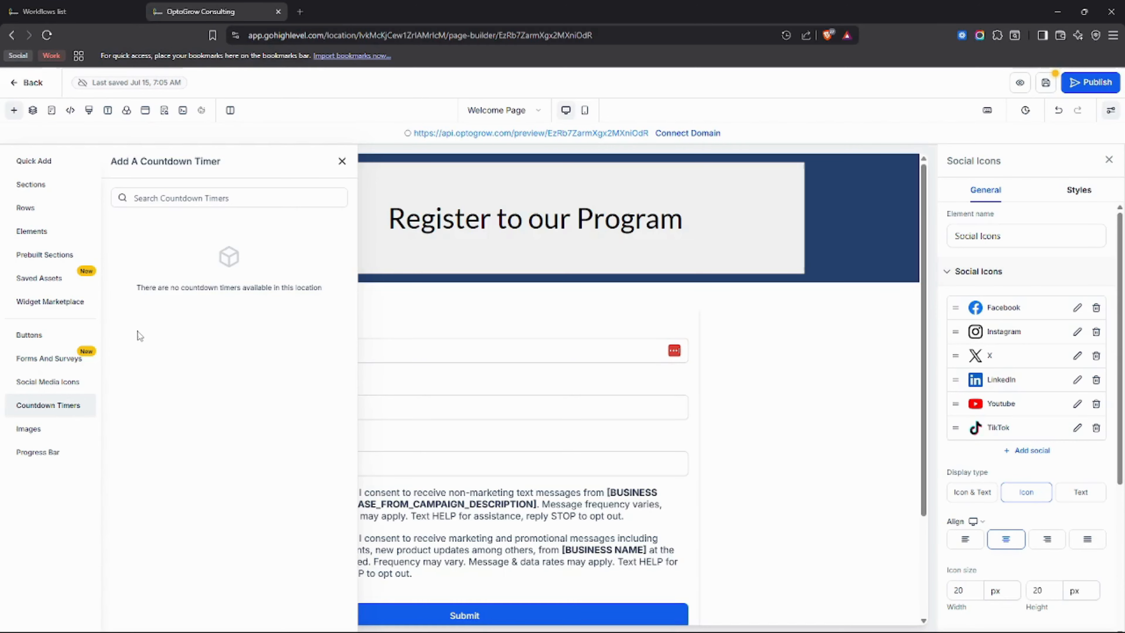
left_click(43, 430)
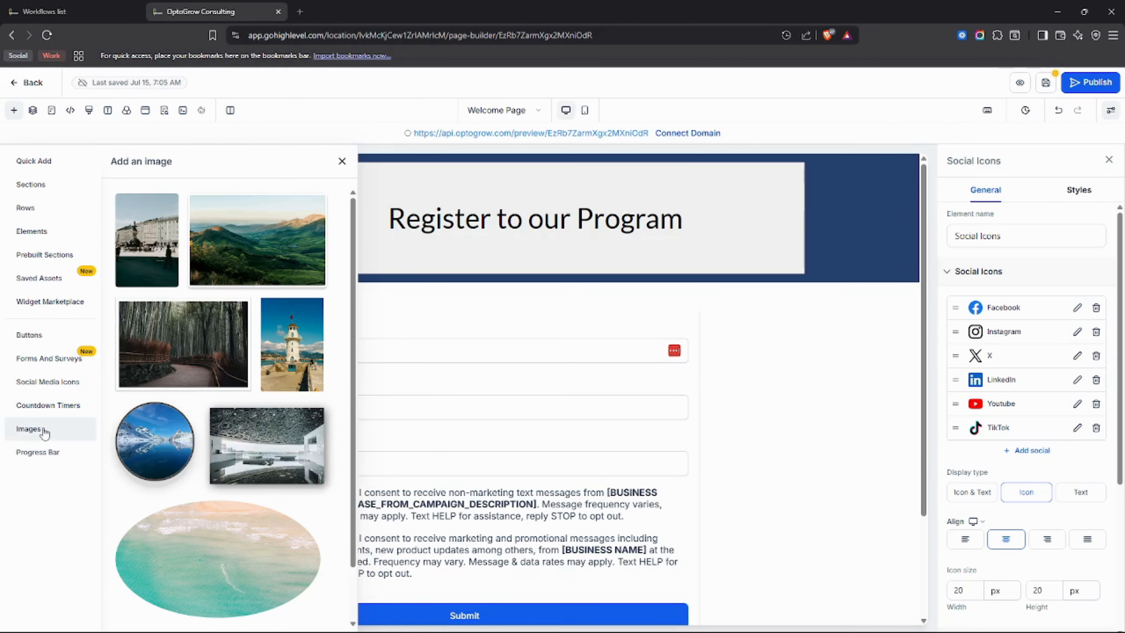
scroll(178, 452, "down", 2)
scroll(177, 452, "up", 2)
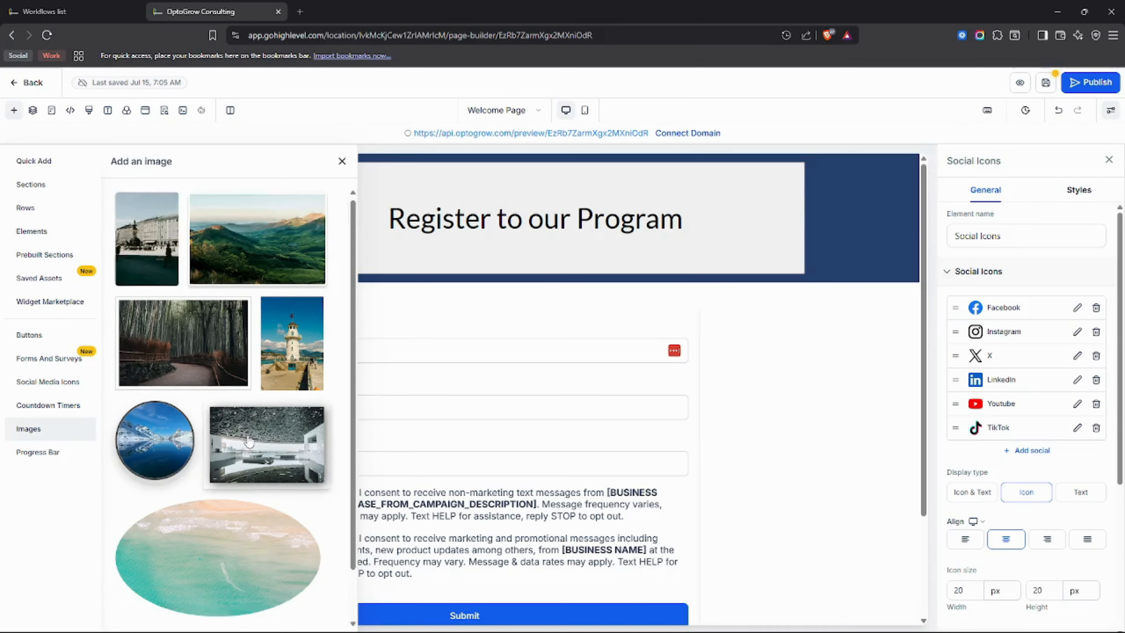
scroll(243, 514, "down", 2)
scroll(242, 514, "up", 2)
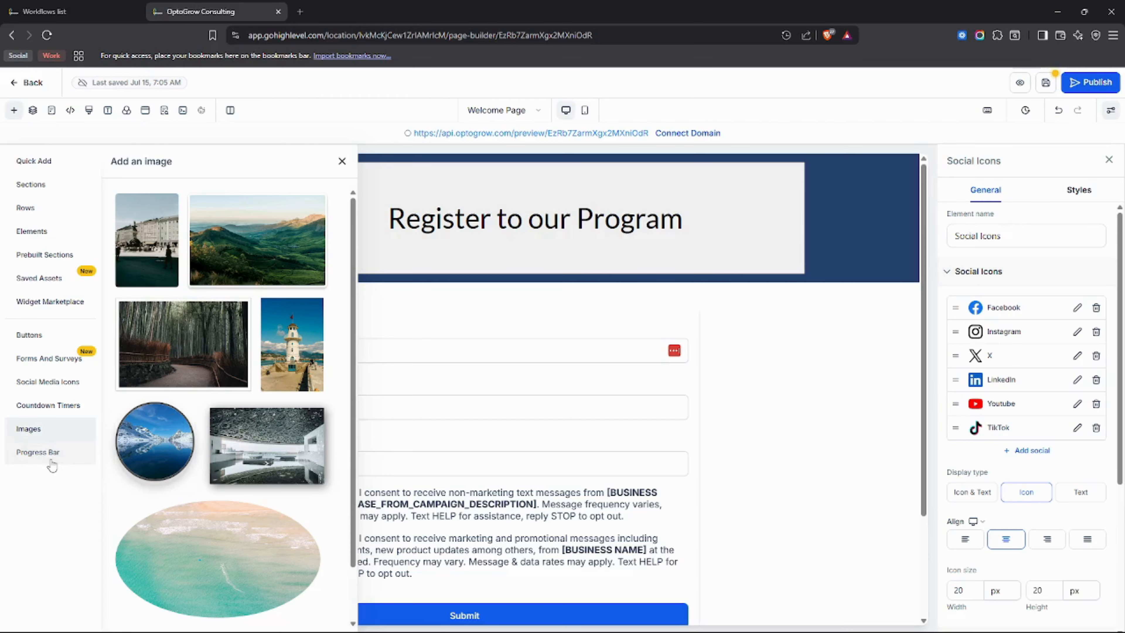
Place the solid blue progress bar between the form and the social icons, and look over its text, size and colour options.
left_click(40, 452)
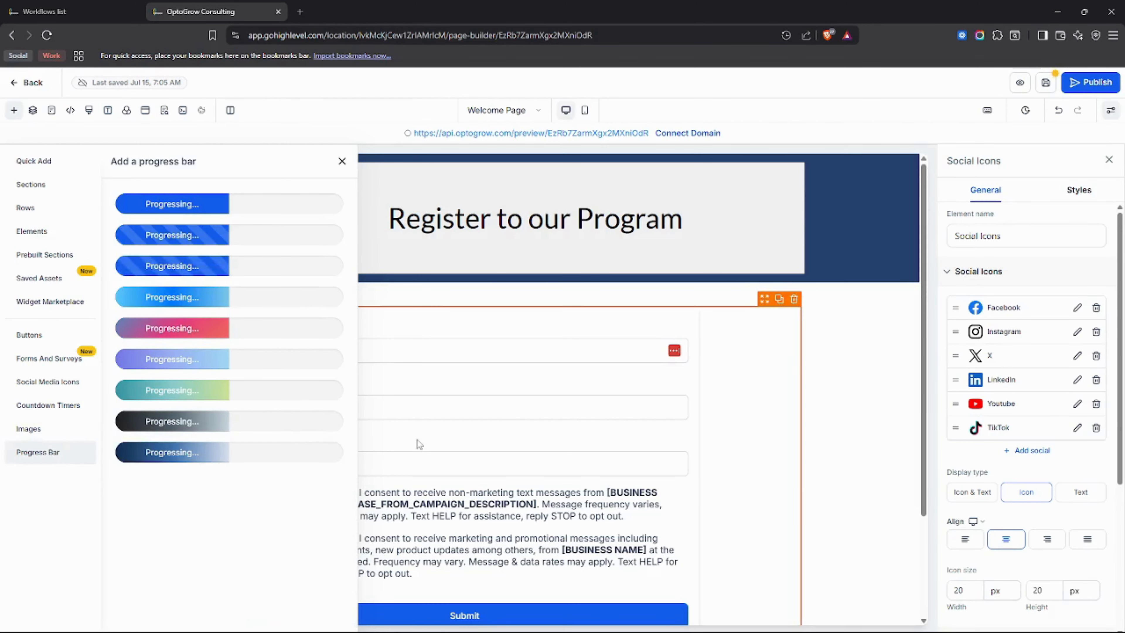
scroll(426, 452, "down", 3)
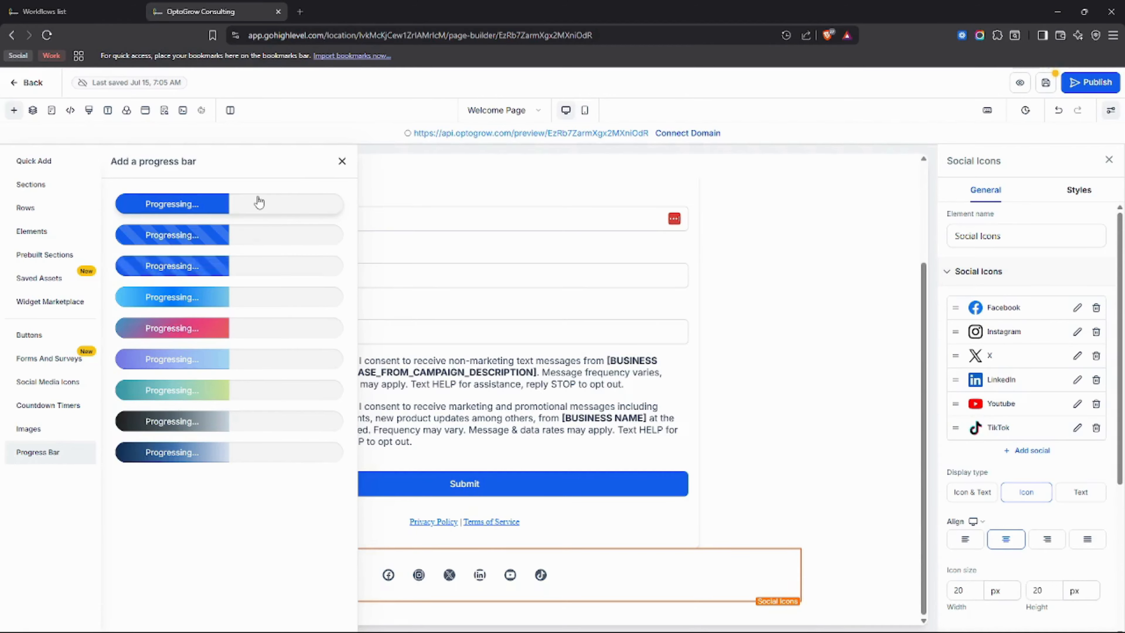
left_click_drag(261, 201, 485, 504)
scroll(974, 389, "down", 1)
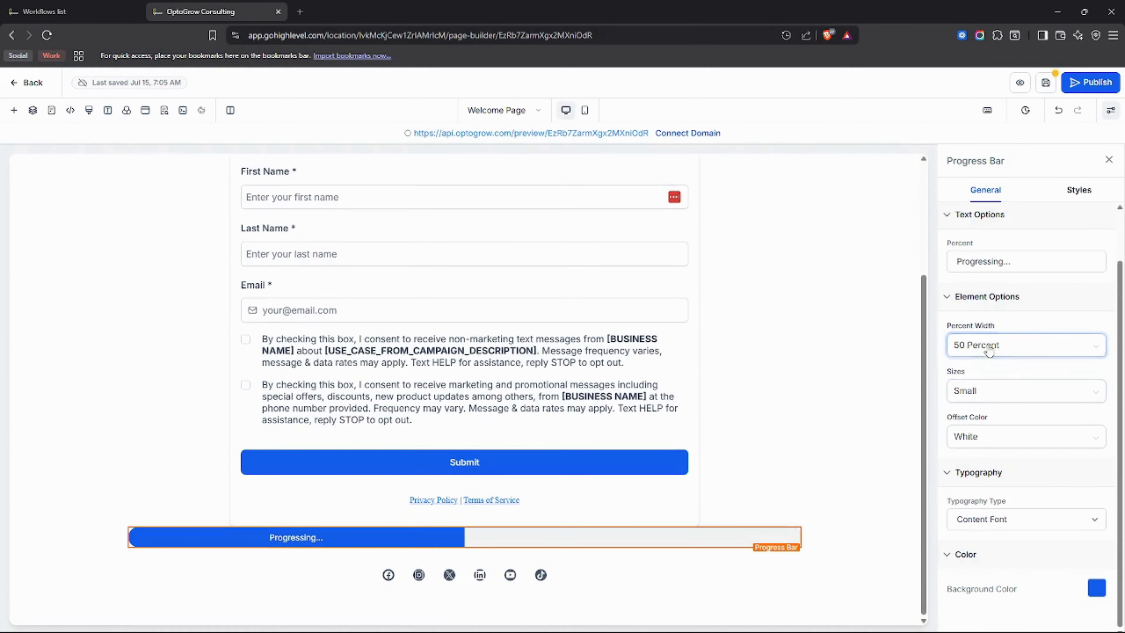
scroll(997, 352, "up", 1)
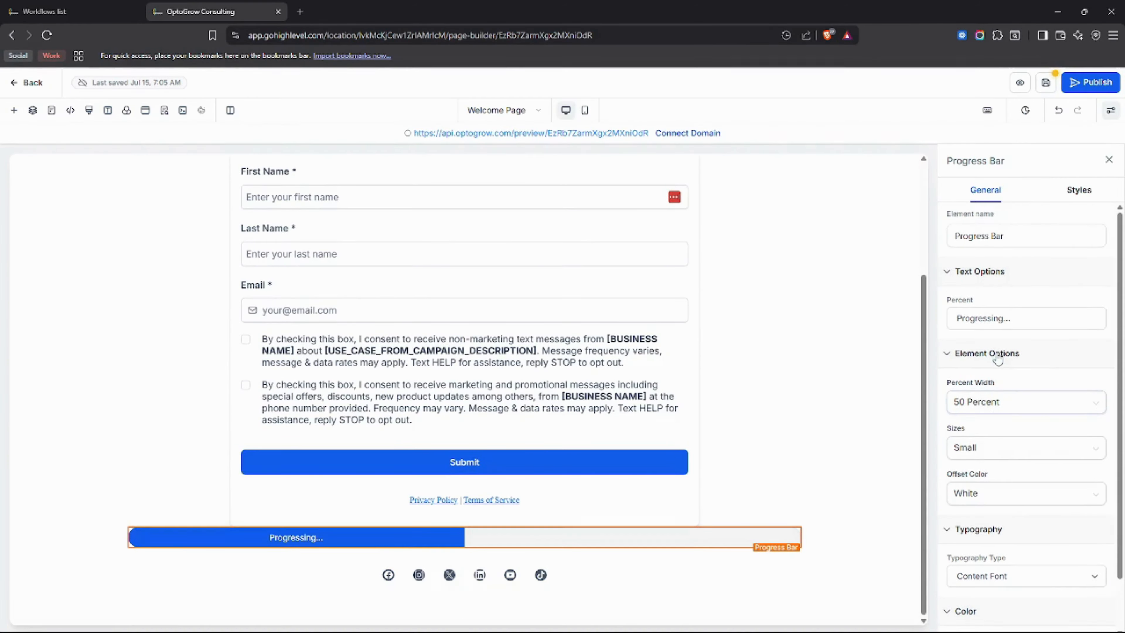
scroll(991, 355, "down", 1)
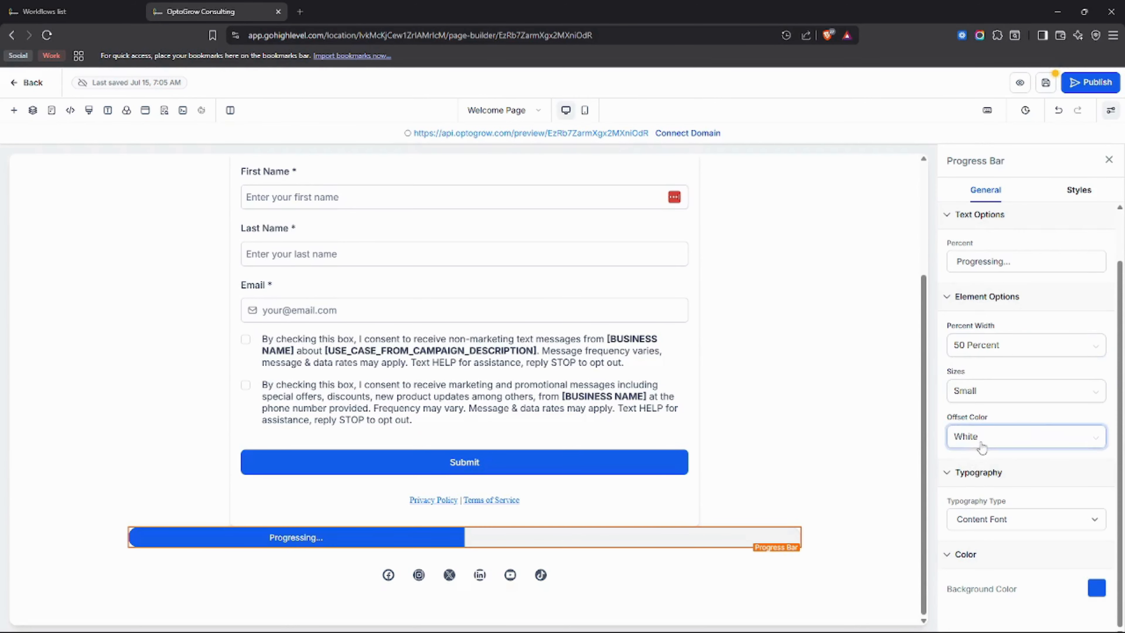
scroll(974, 439, "up", 1)
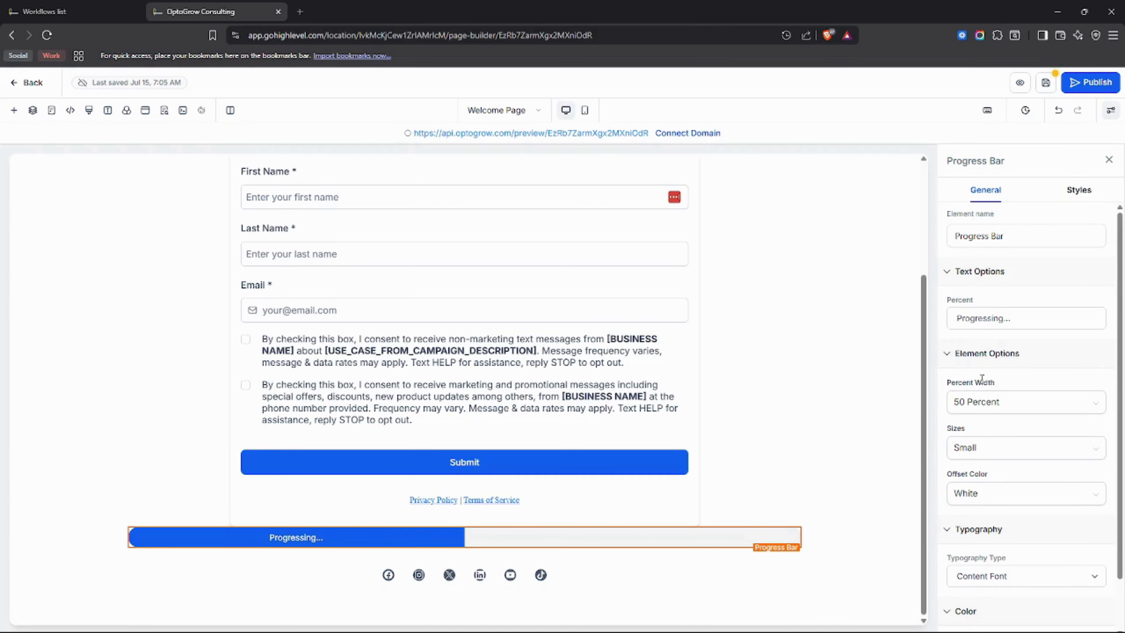
Try percent widths of 10 Percent and 20 Percent on the progress bar.
mouse_move(500, 544)
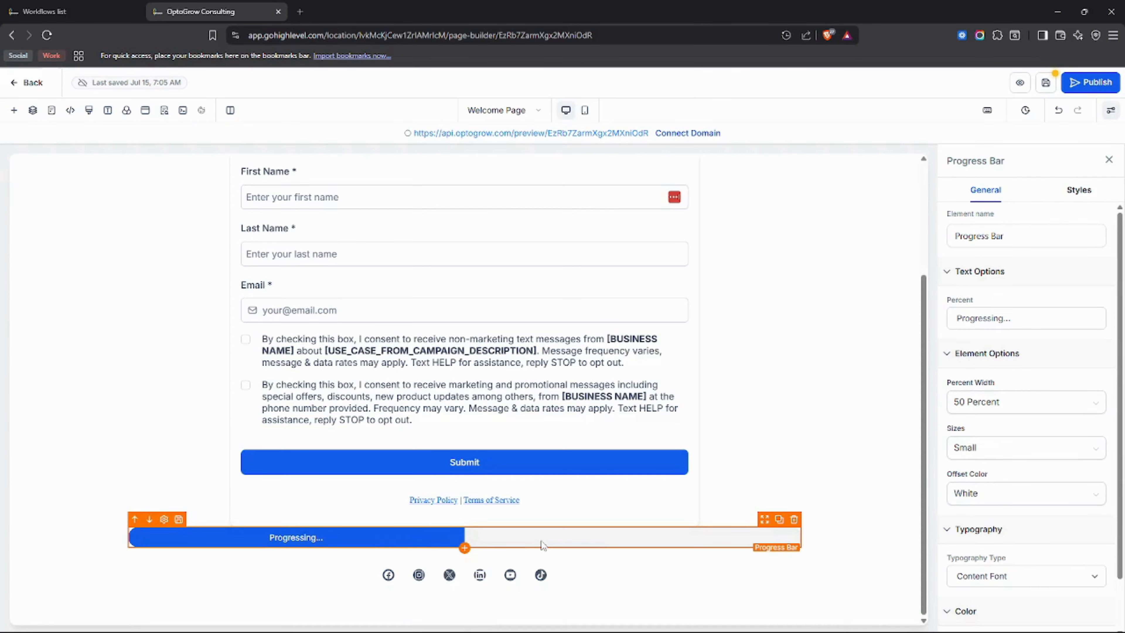
left_click(1019, 406)
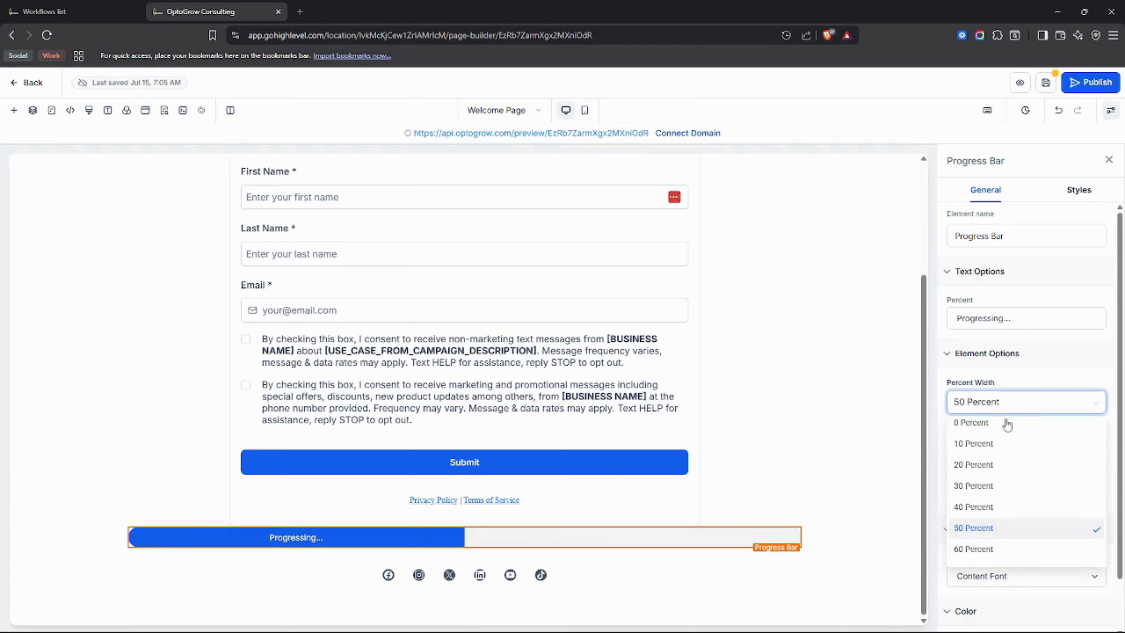
left_click(1004, 444)
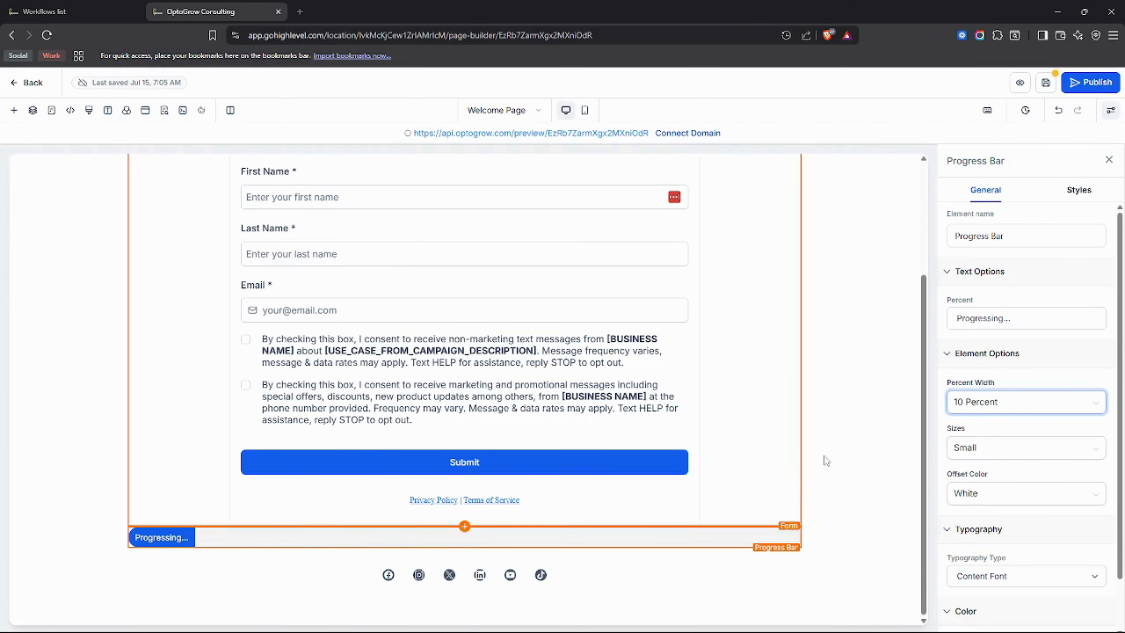
left_click(997, 407)
left_click(979, 464)
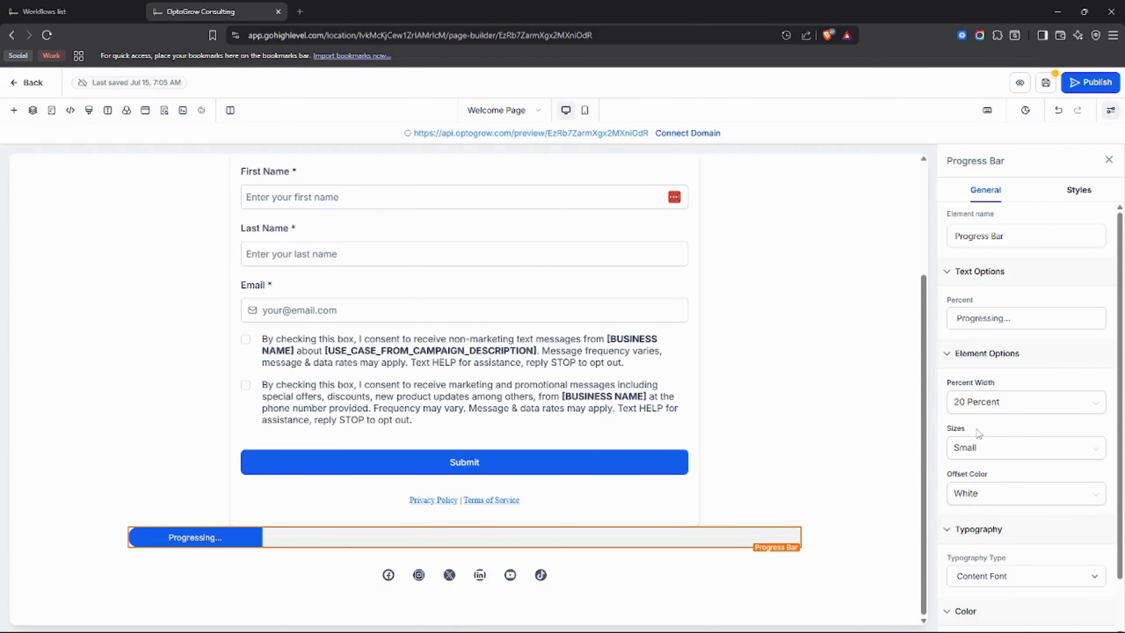
Delete the progress bar above the social icons, and save the Welcome Page.
mouse_move(706, 532)
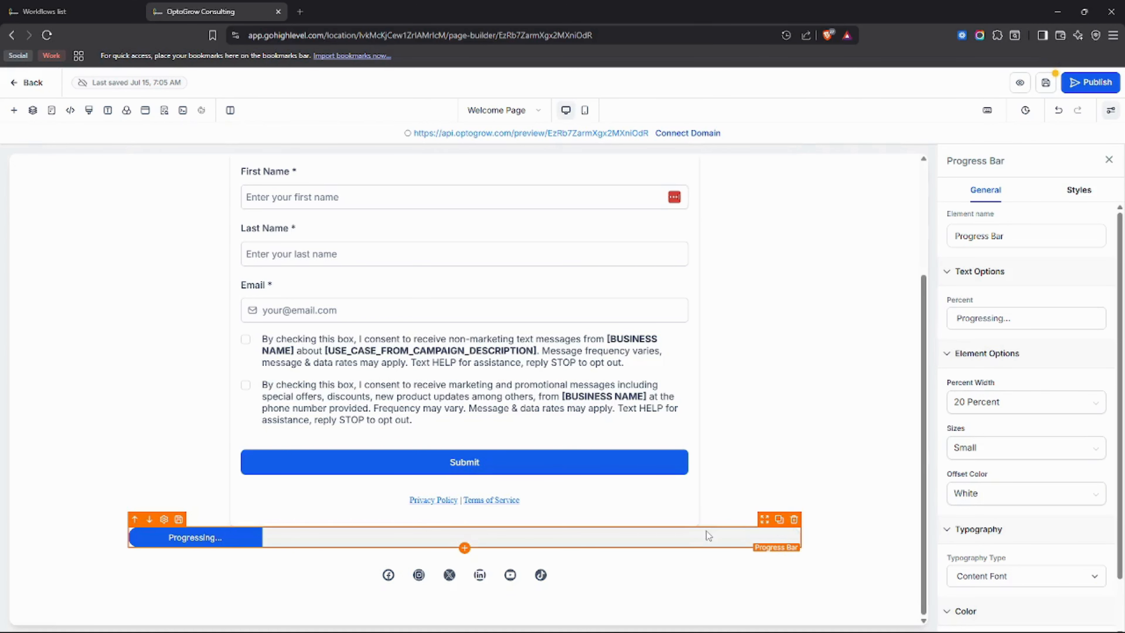
left_click(794, 520)
scroll(798, 452, "up", 3)
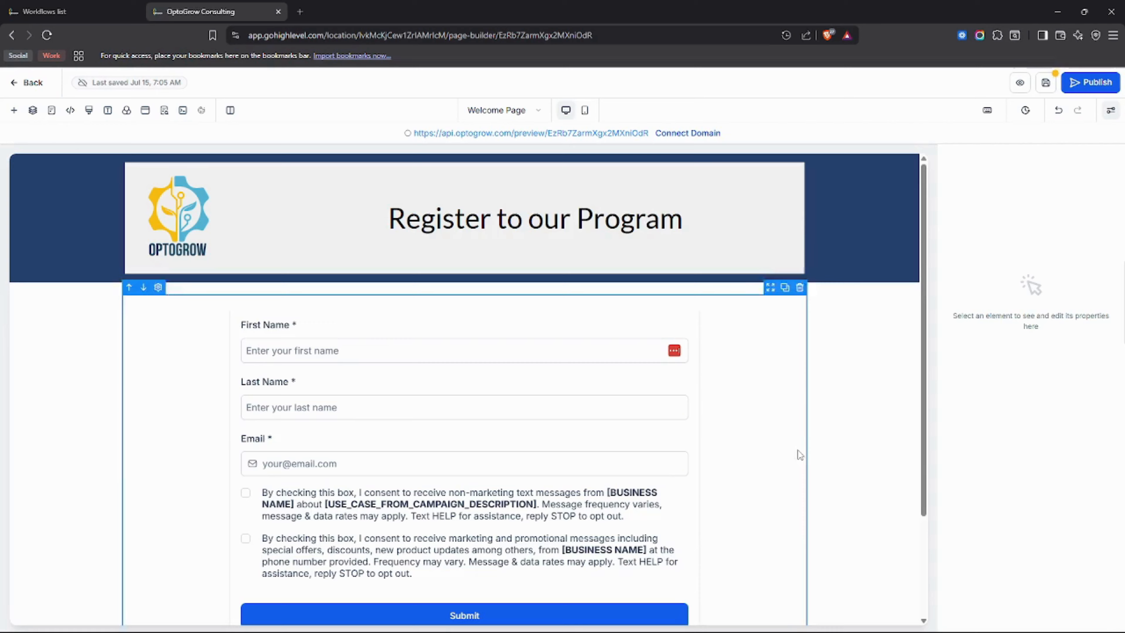
left_click(1044, 93)
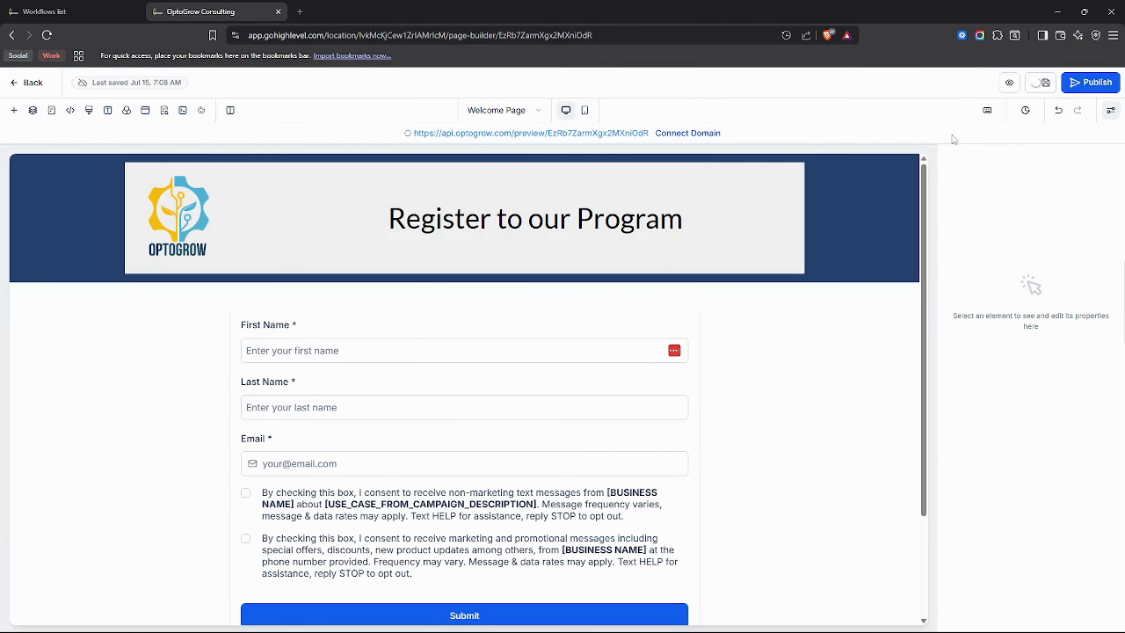
Reload the New Client Lead funnel's steps, open the Welcome Page preview, and review the header, form and social icons.
left_click(124, 6)
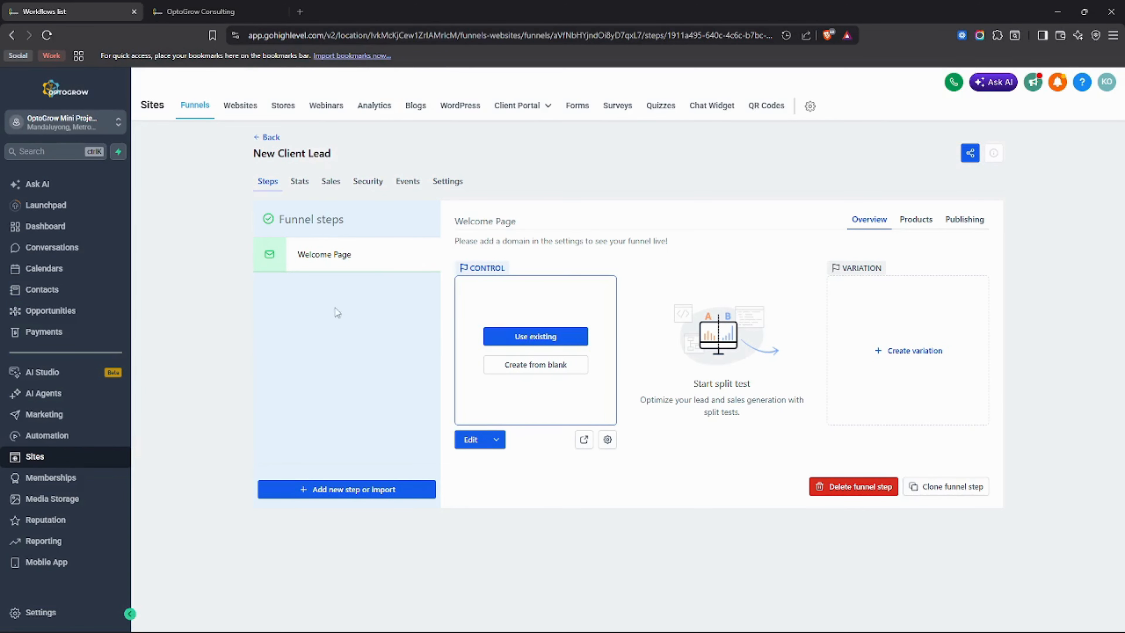
left_click(47, 34)
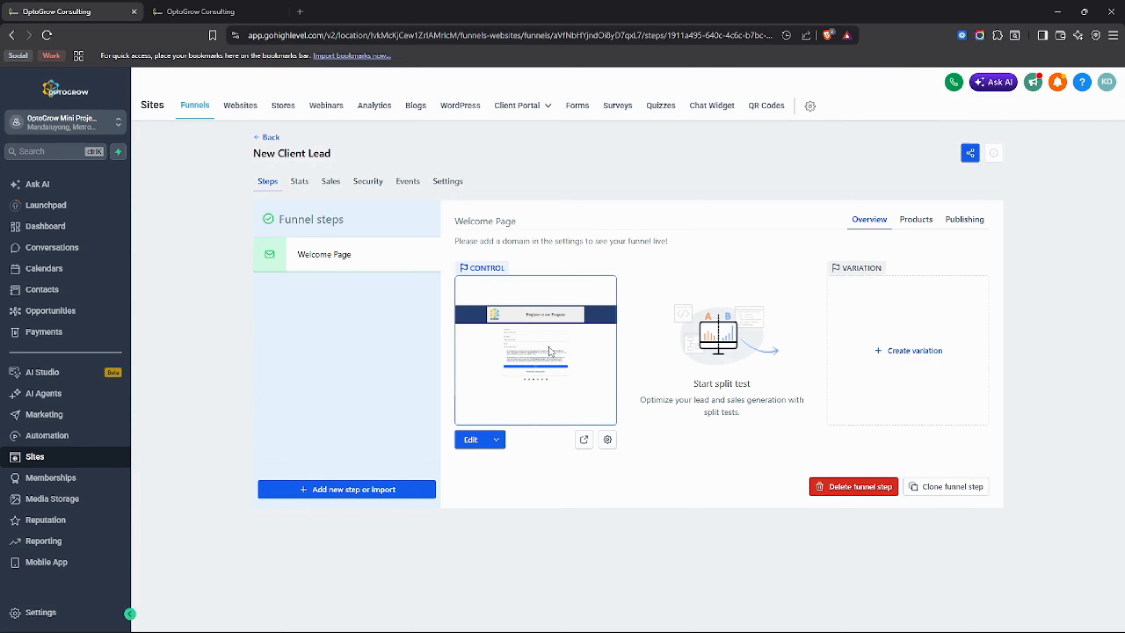
left_click(583, 440)
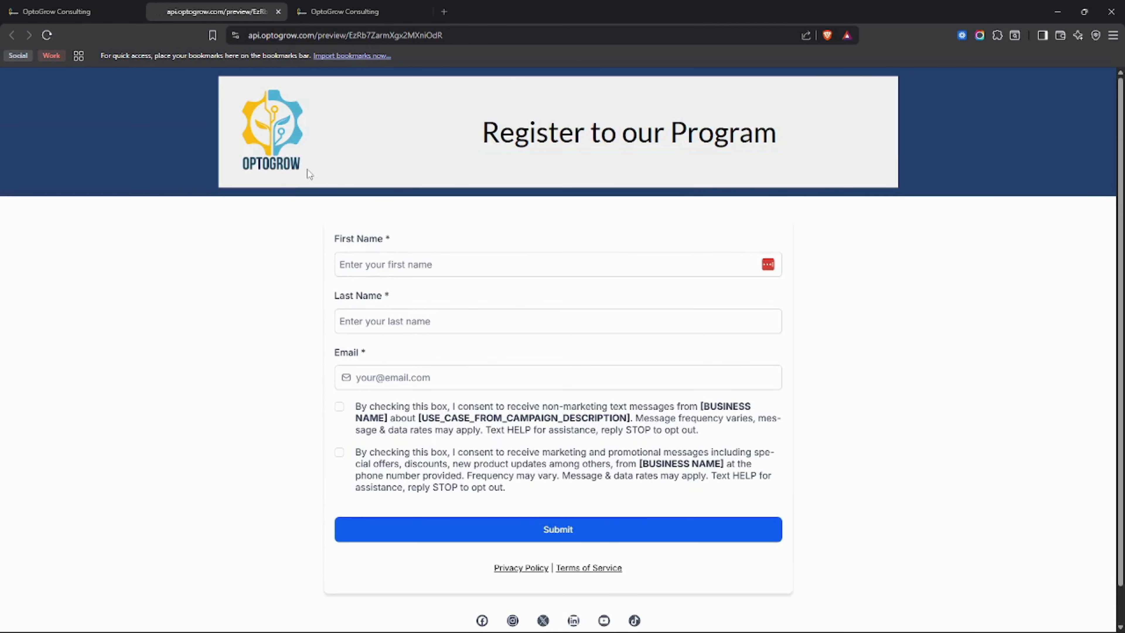
scroll(484, 208, "down", 1)
scroll(497, 254, "up", 1)
scroll(402, 291, "down", 1)
scroll(401, 292, "up", 1)
Return to the Welcome Page builder and examine the header section's rows, columns and headline in the page's layers.
left_click(57, 13)
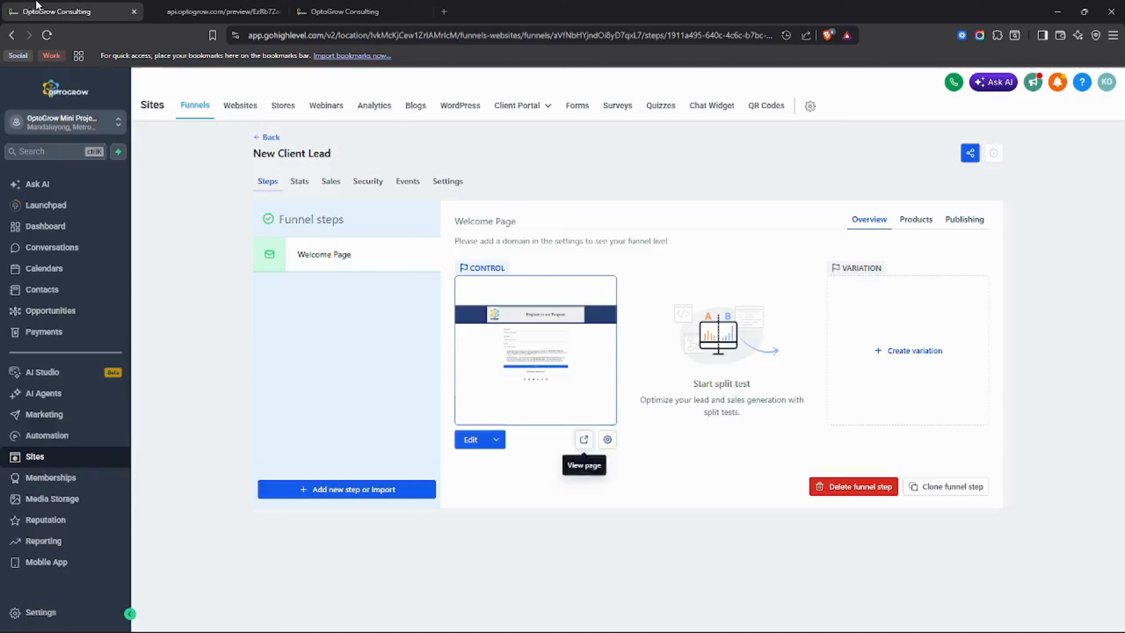
left_click(337, 5)
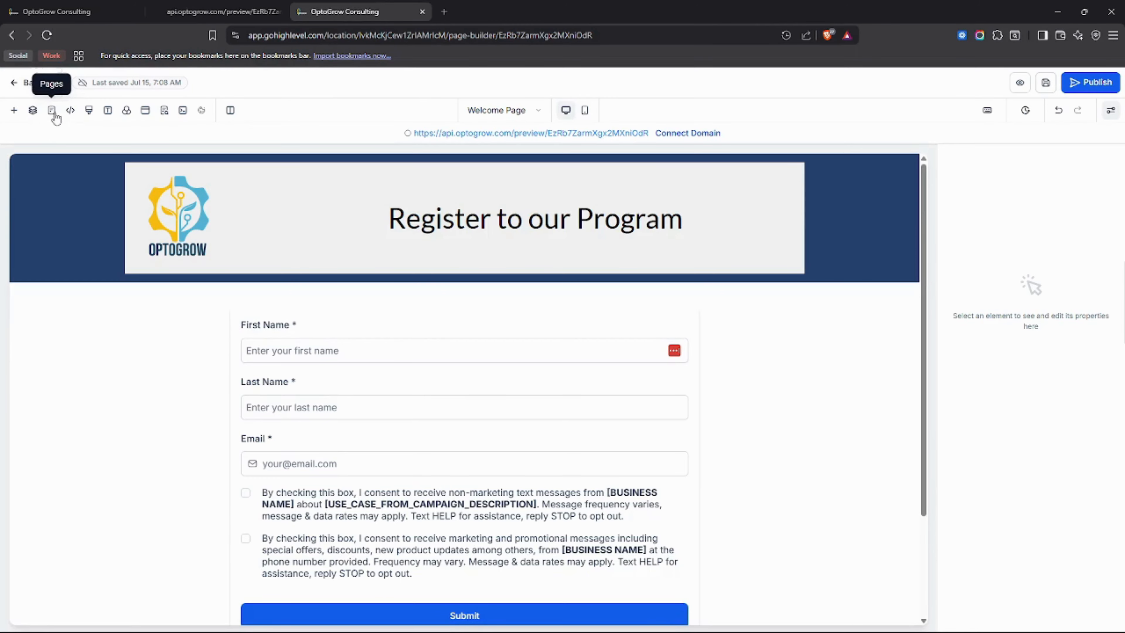
left_click(32, 110)
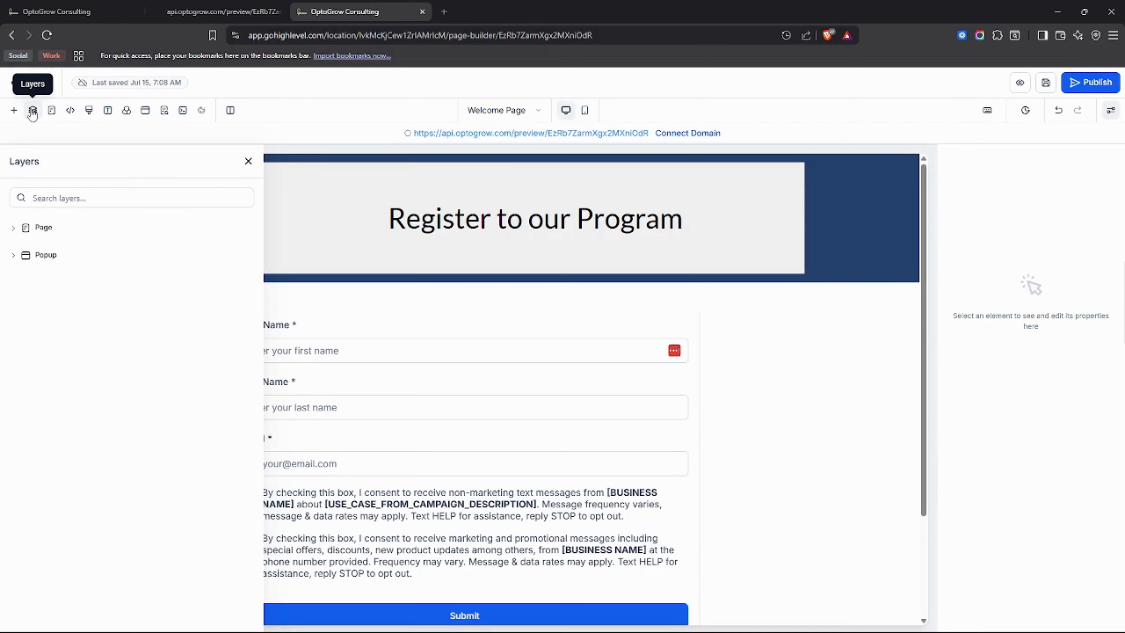
left_click(14, 229)
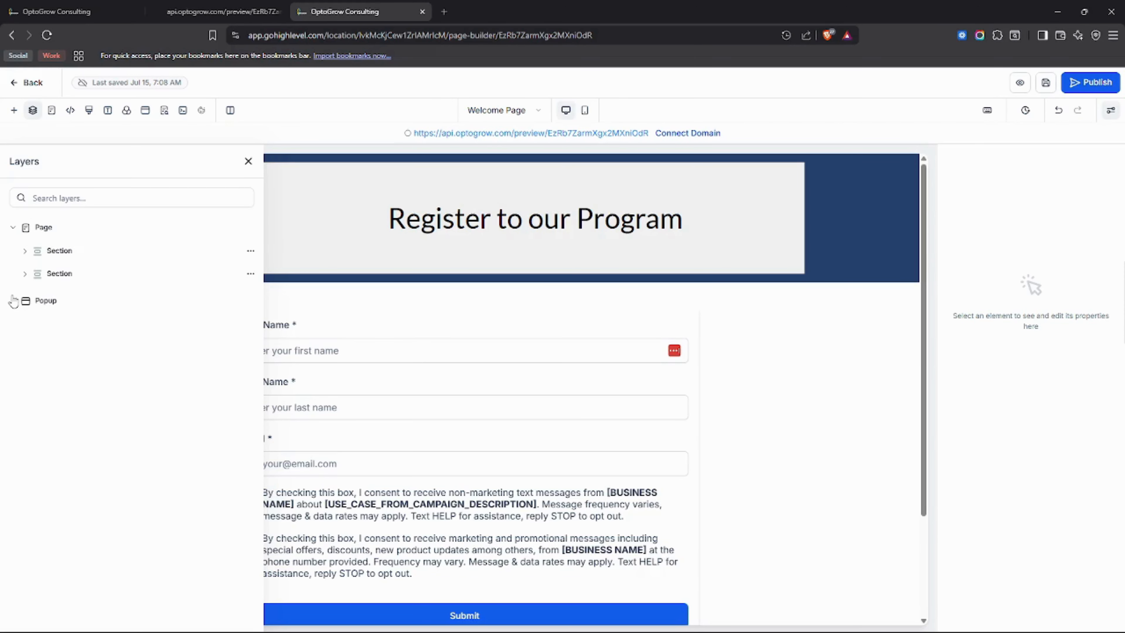
left_click(19, 304)
left_click_drag(58, 302, 53, 300)
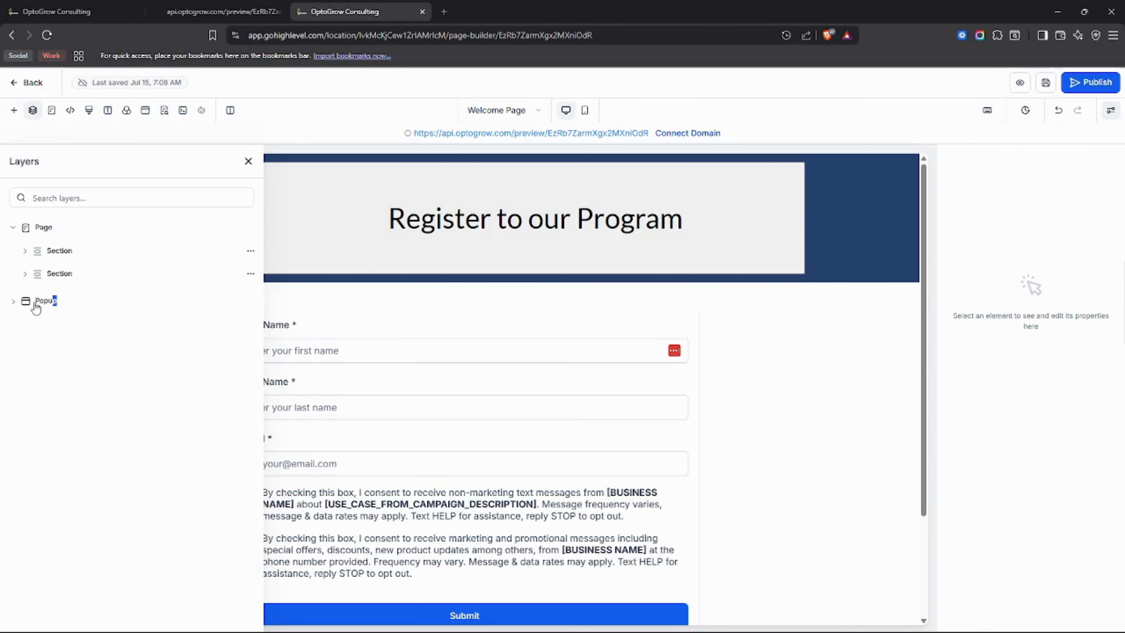
left_click(68, 256)
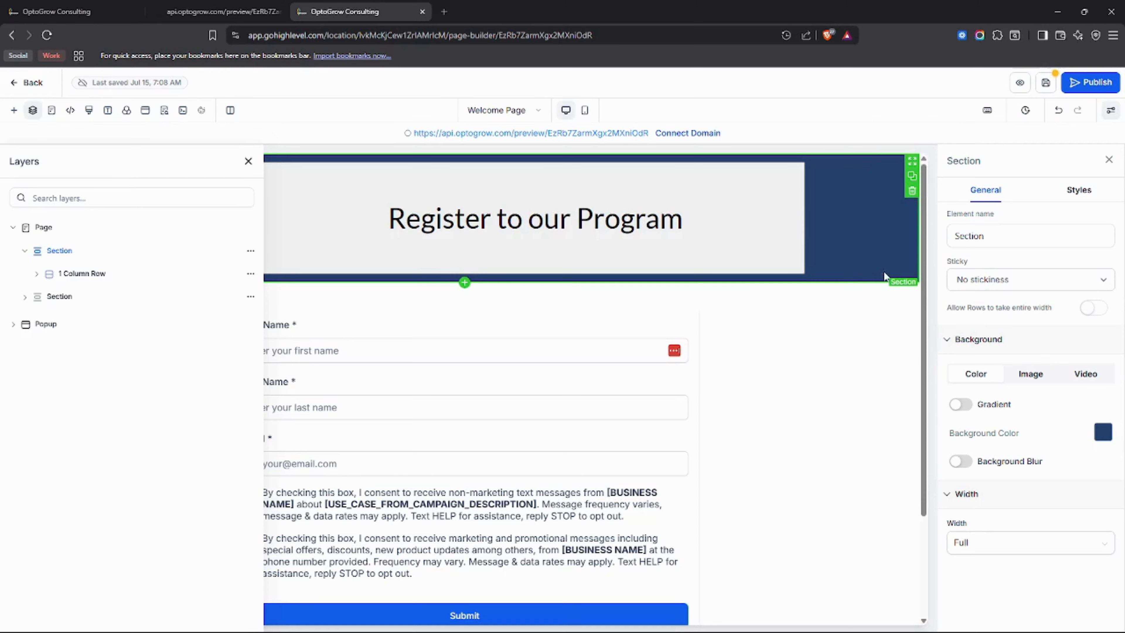
left_click(76, 274)
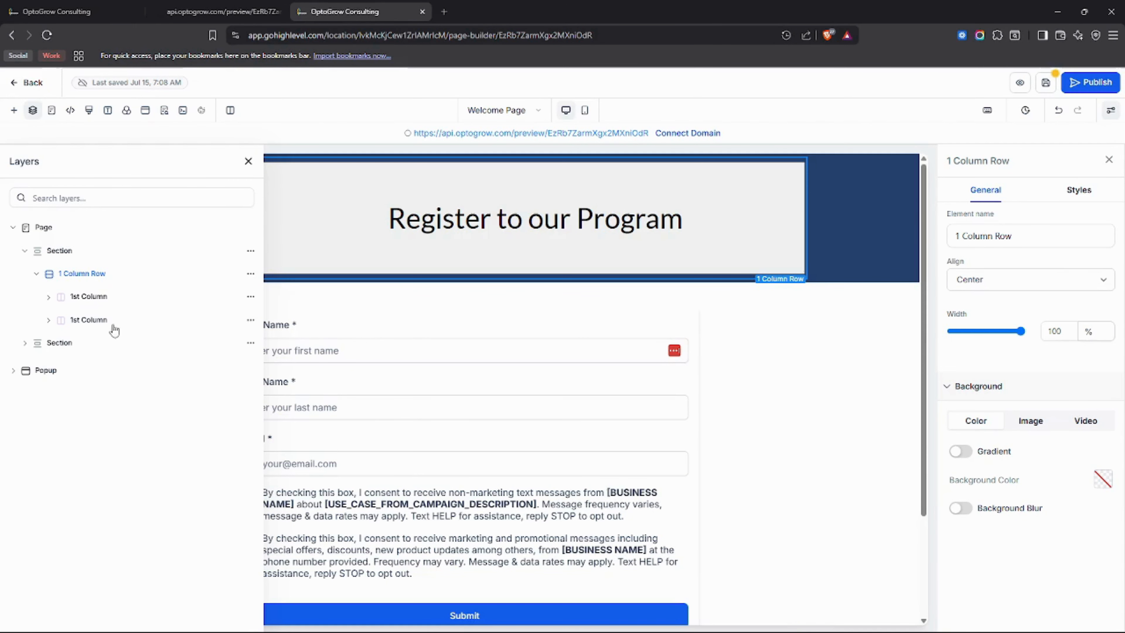
left_click(48, 320)
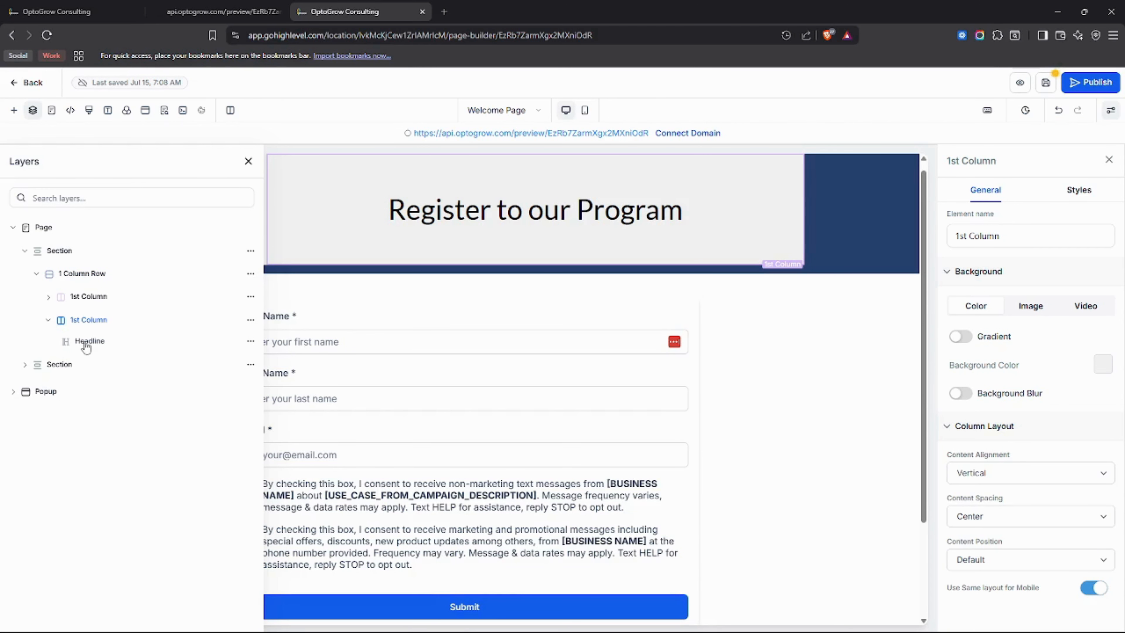
Examine the layers of the second section with its form and social icons, expand the Popup layer, and close the layer list.
left_click(25, 364)
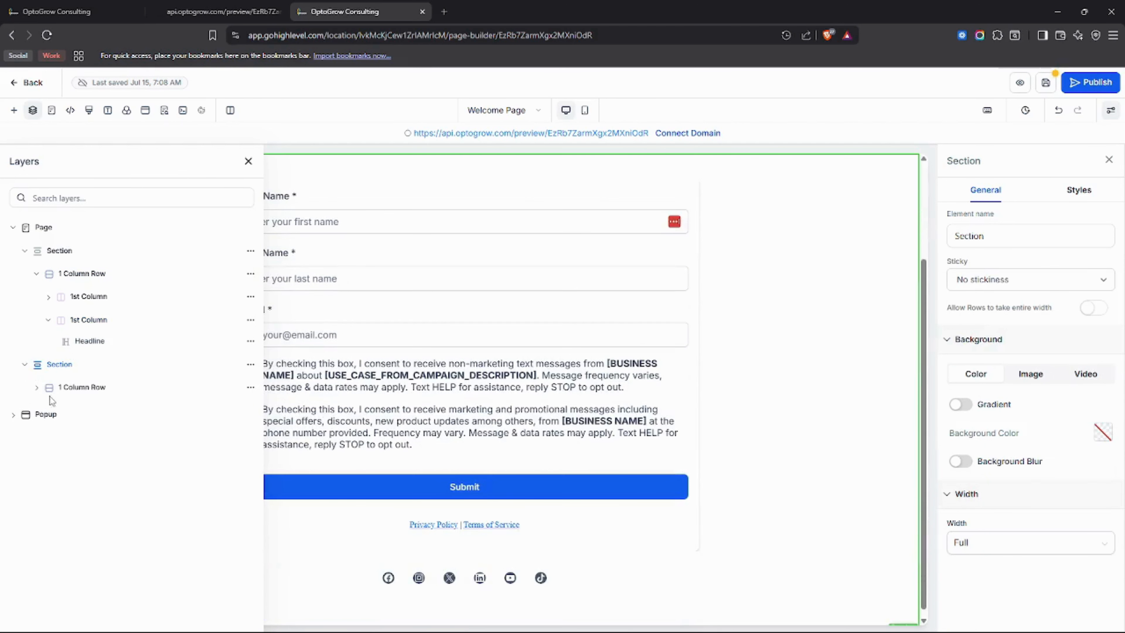
left_click(47, 393)
left_click(89, 411)
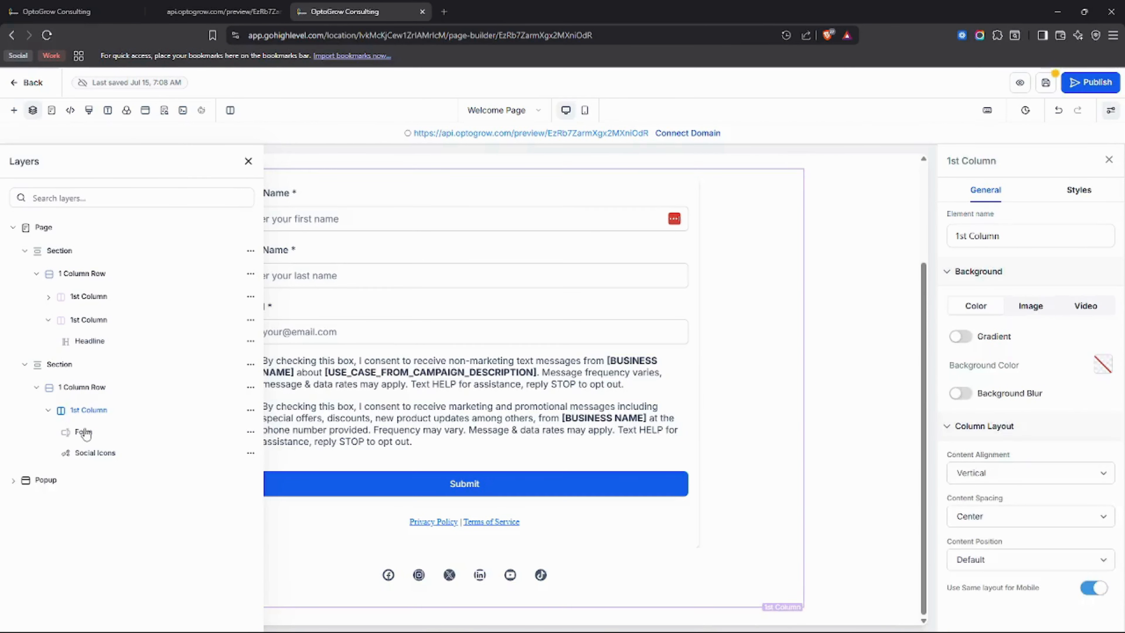
left_click(366, 458)
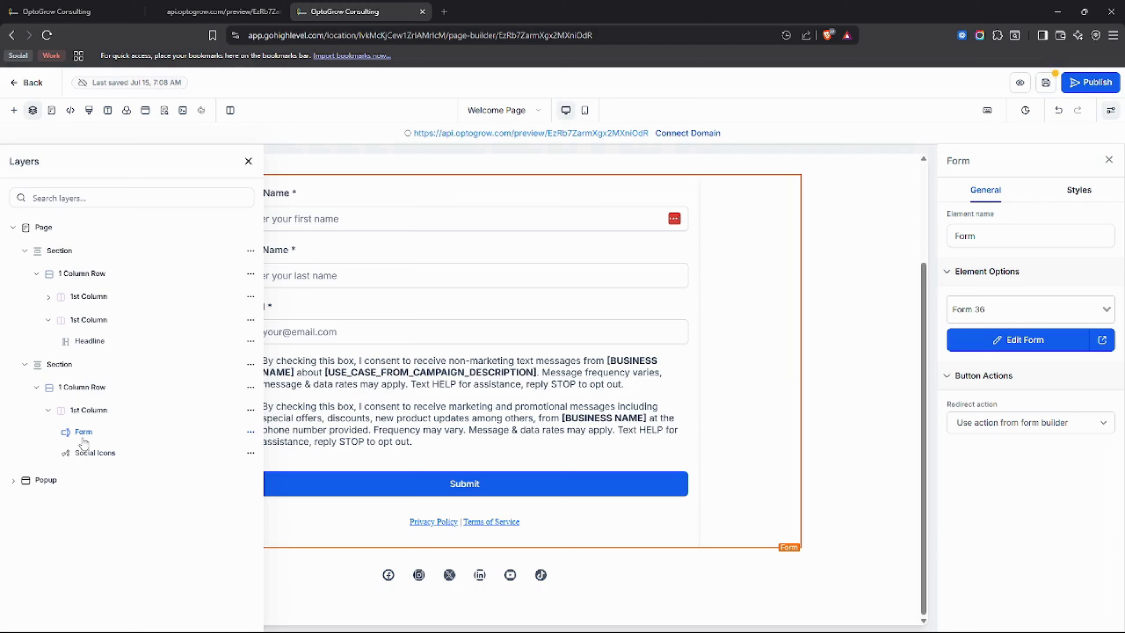
left_click(14, 481)
scroll(609, 398, "up", 3)
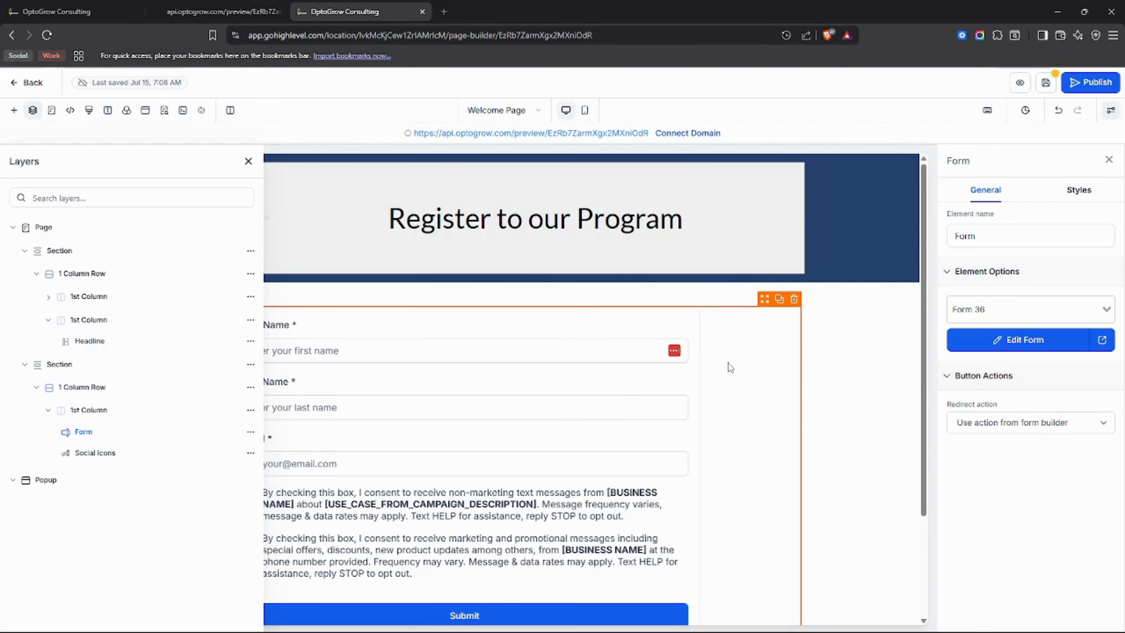
left_click(249, 162)
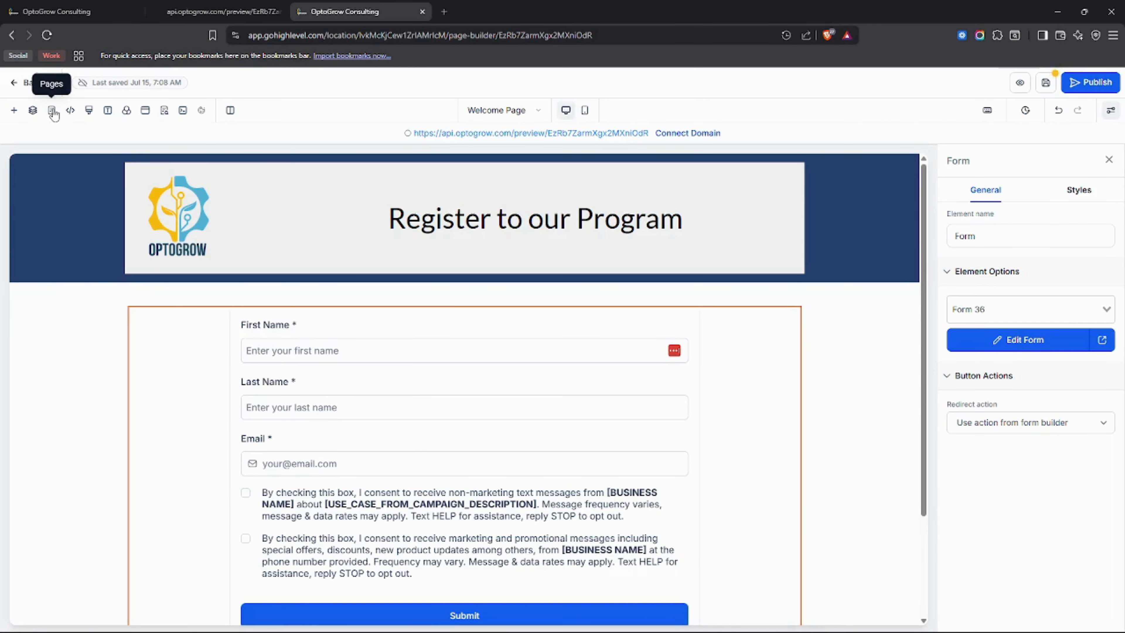
View the funnel's page list in the builder and compare it with the New Client Lead funnel steps.
left_click(52, 112)
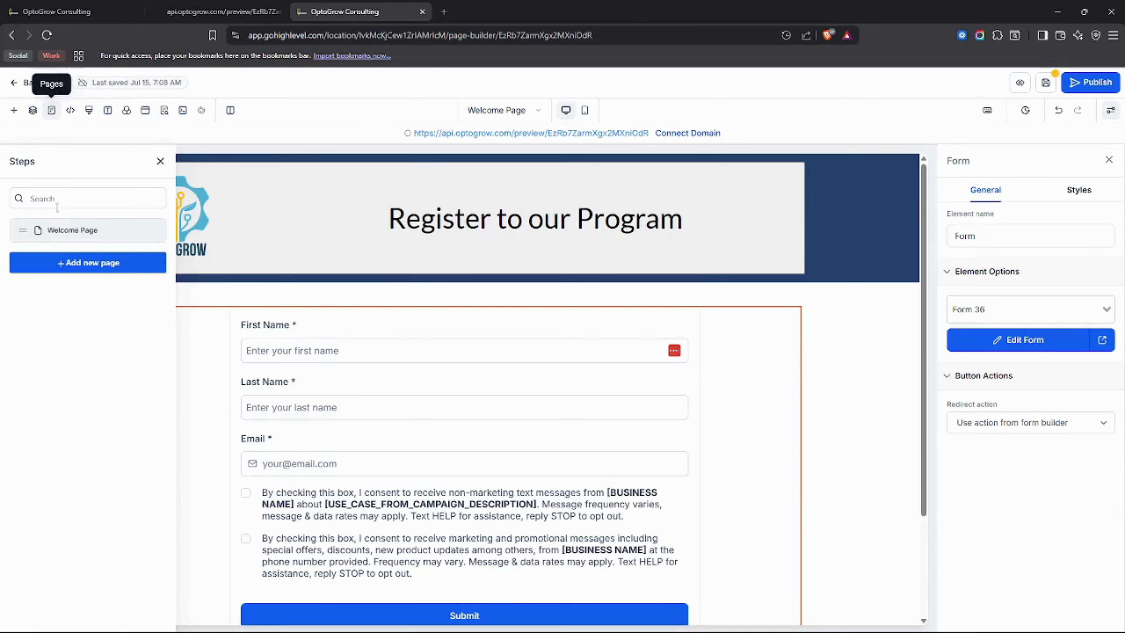
left_click(67, 14)
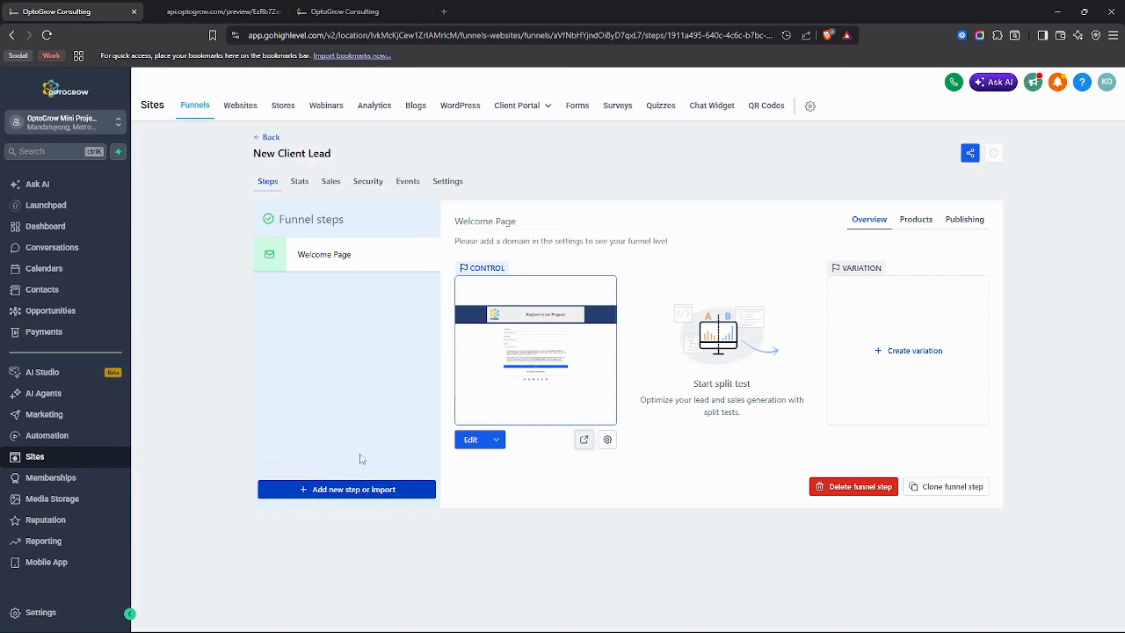
left_click(328, 10)
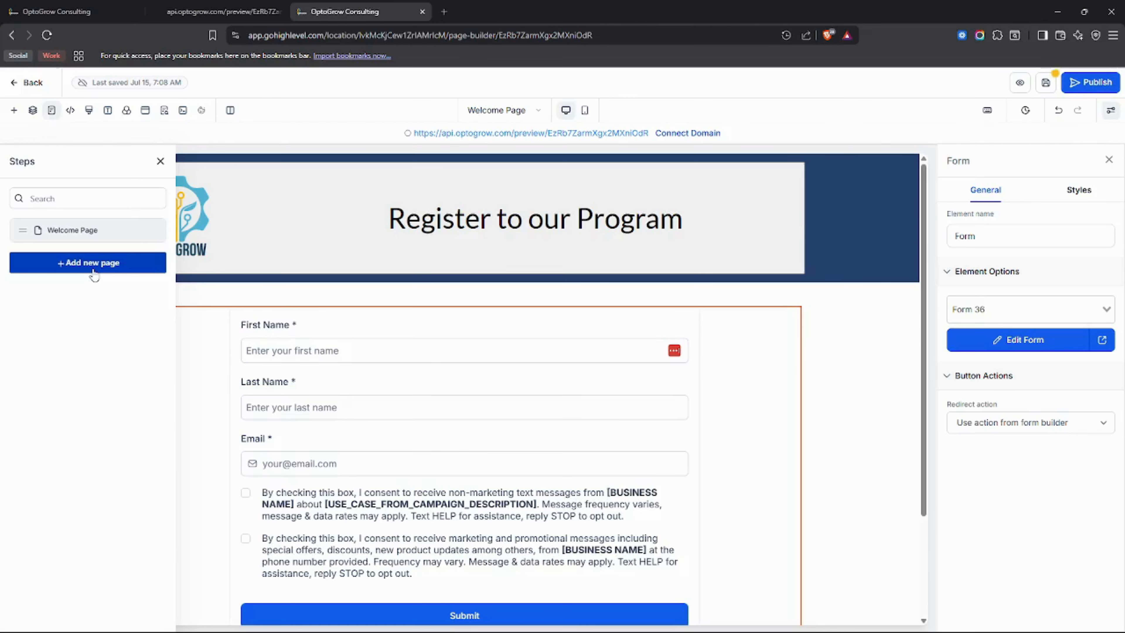
Look over the header and footer tracking code editors and the Custom CSS editor, closing each without changes.
left_click(71, 111)
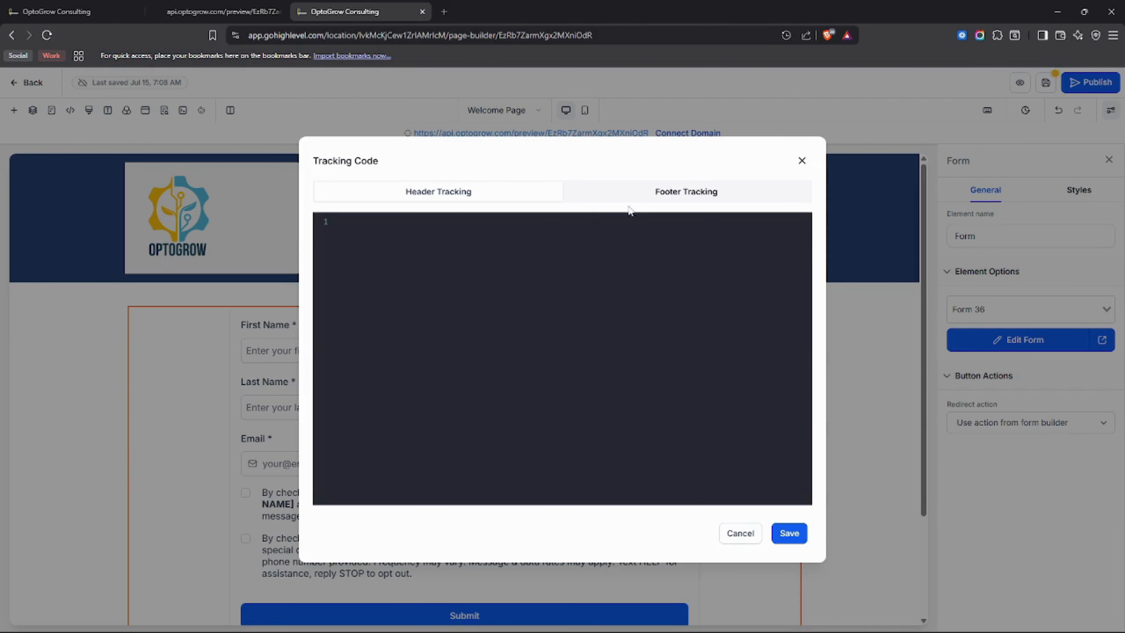
left_click(653, 199)
left_click(802, 160)
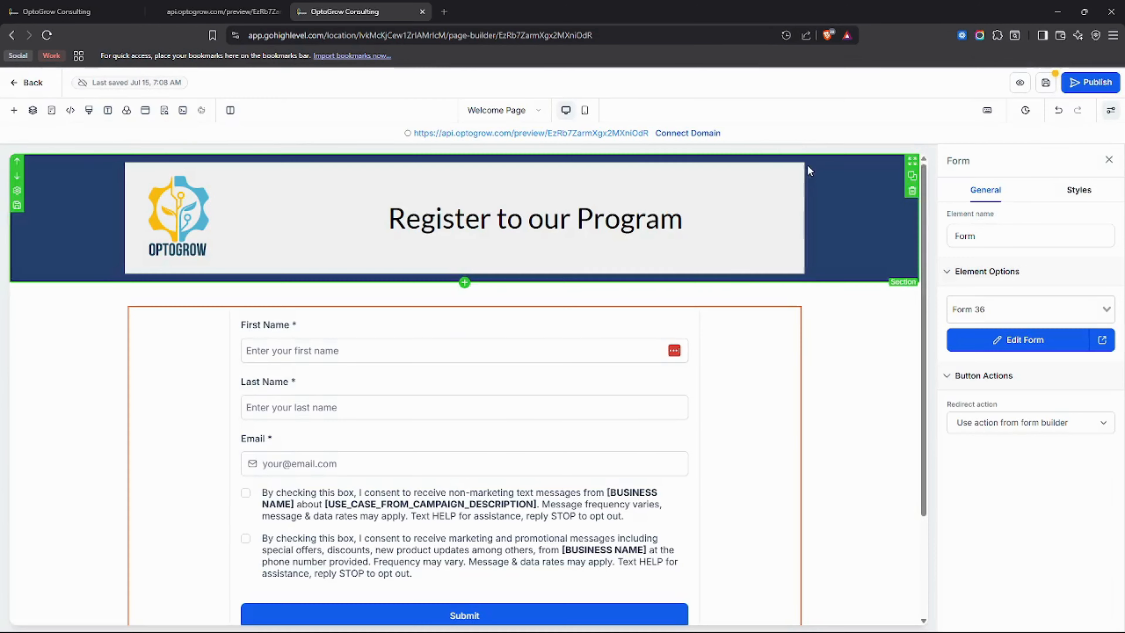
left_click(90, 111)
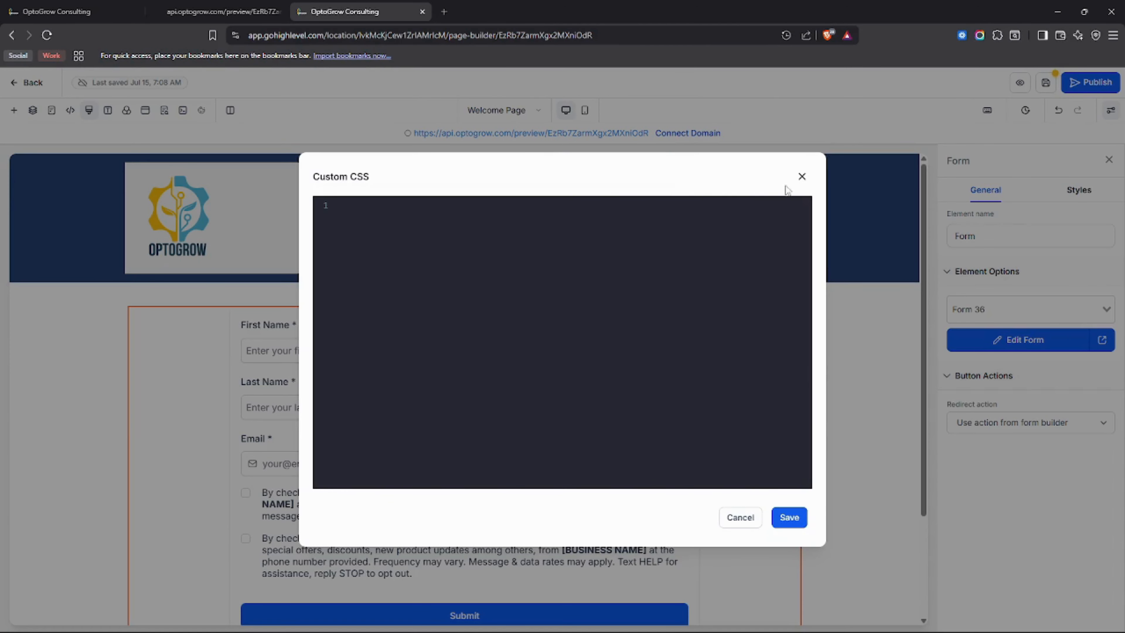
left_click(802, 176)
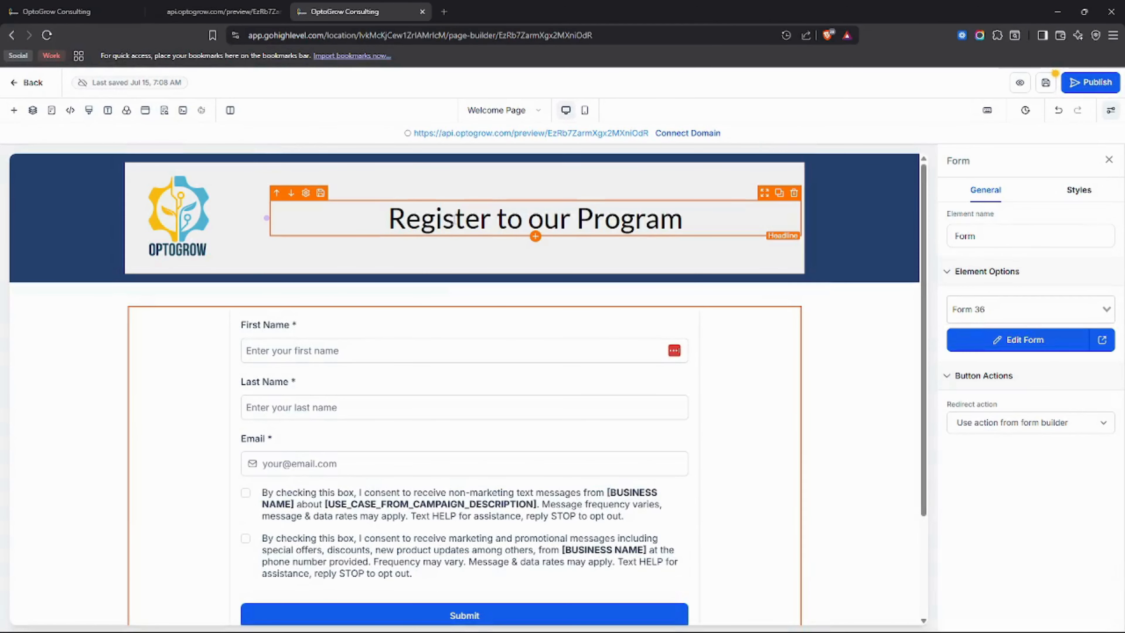
Review the general and style options of the "Register to our Program" headline, and copy its CSS selector.
left_click(490, 217)
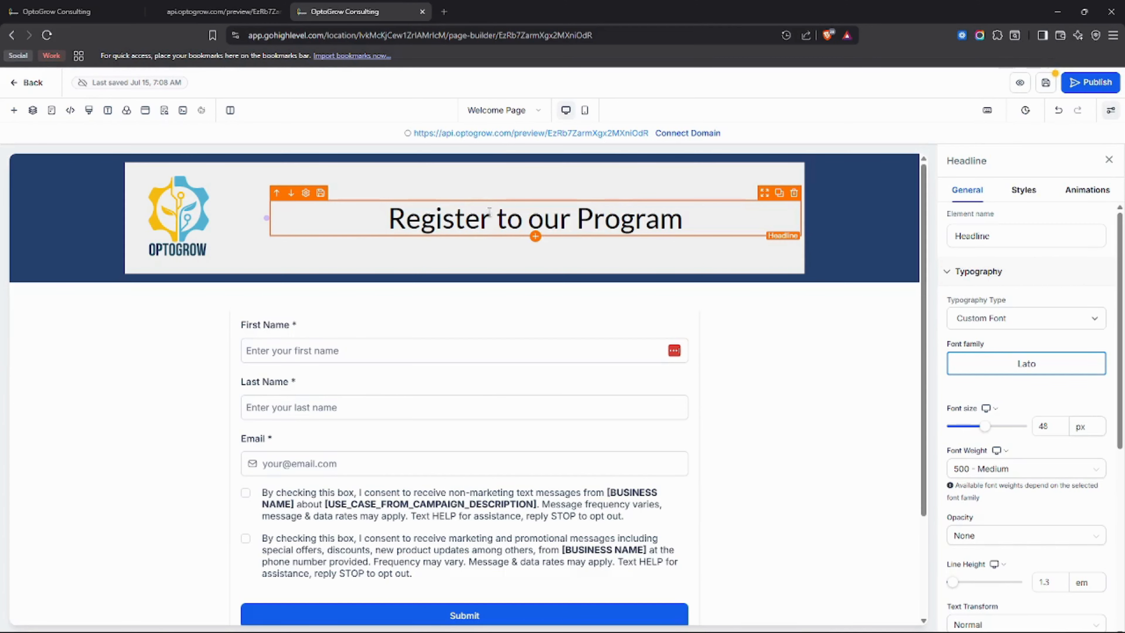
left_click_drag(375, 225, 684, 220)
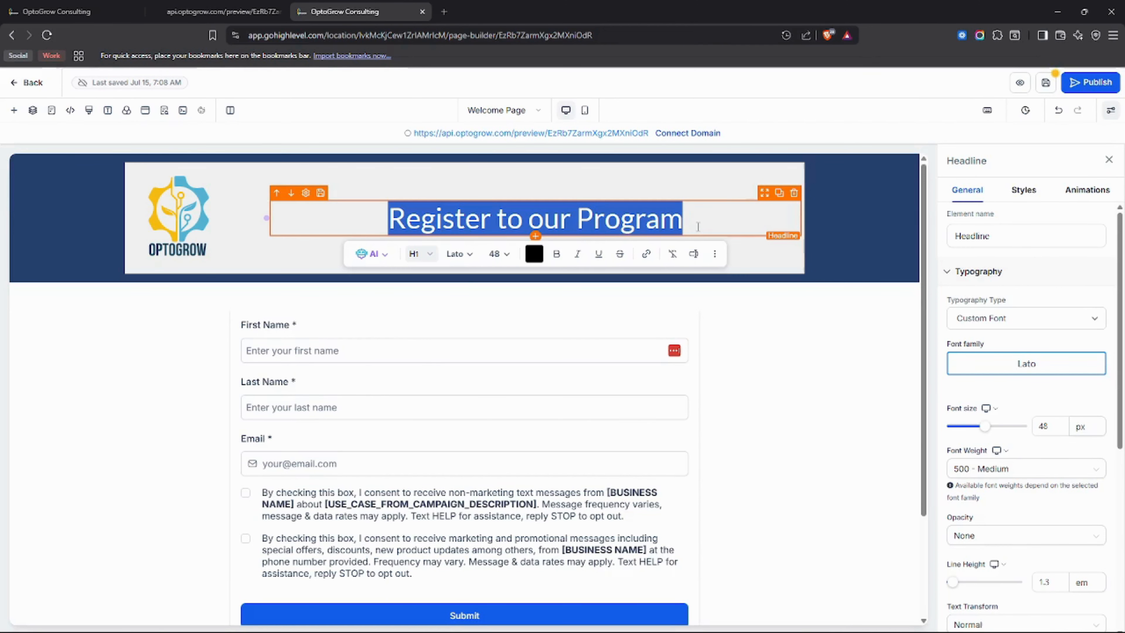
scroll(1045, 288, "down", 1)
scroll(1045, 288, "down", 5)
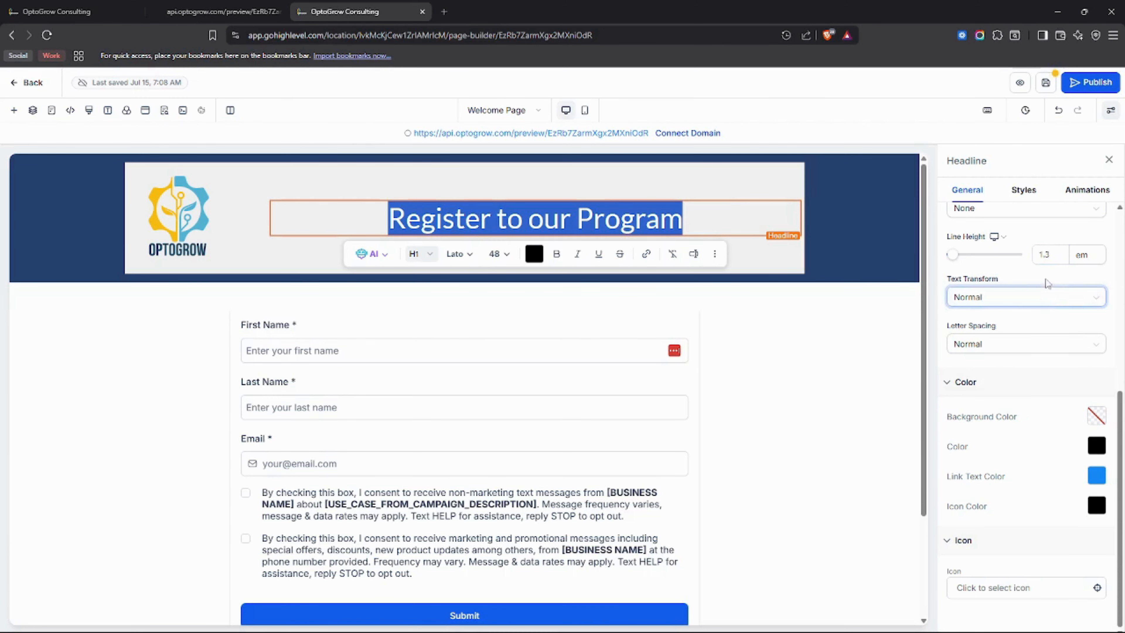
left_click(1022, 191)
scroll(1039, 310, "down", 8)
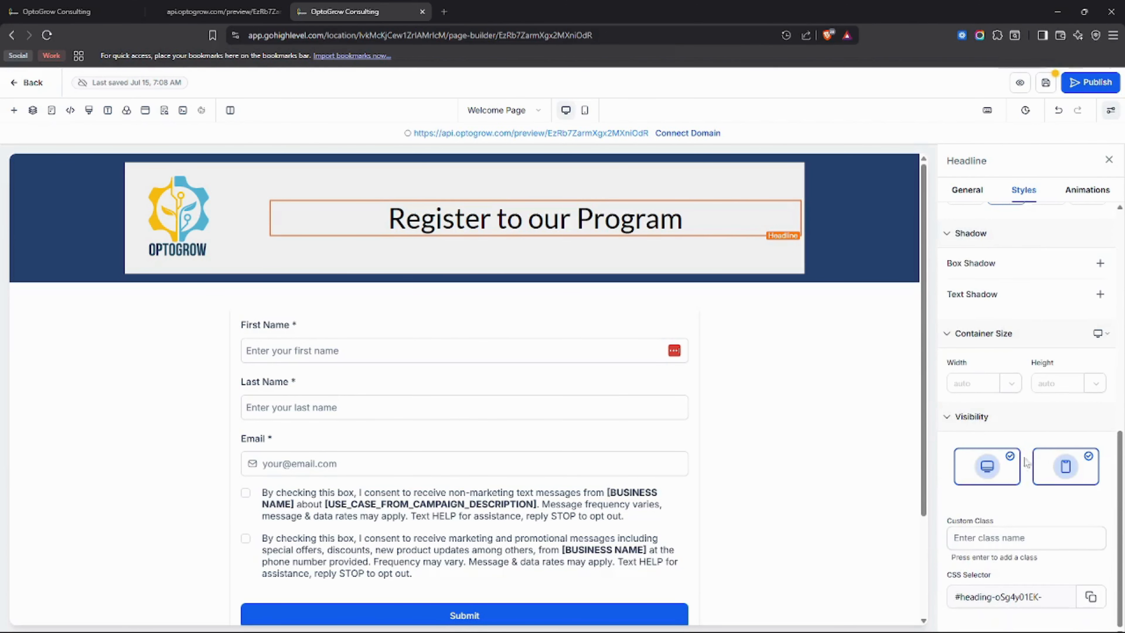
left_click_drag(996, 580, 947, 576)
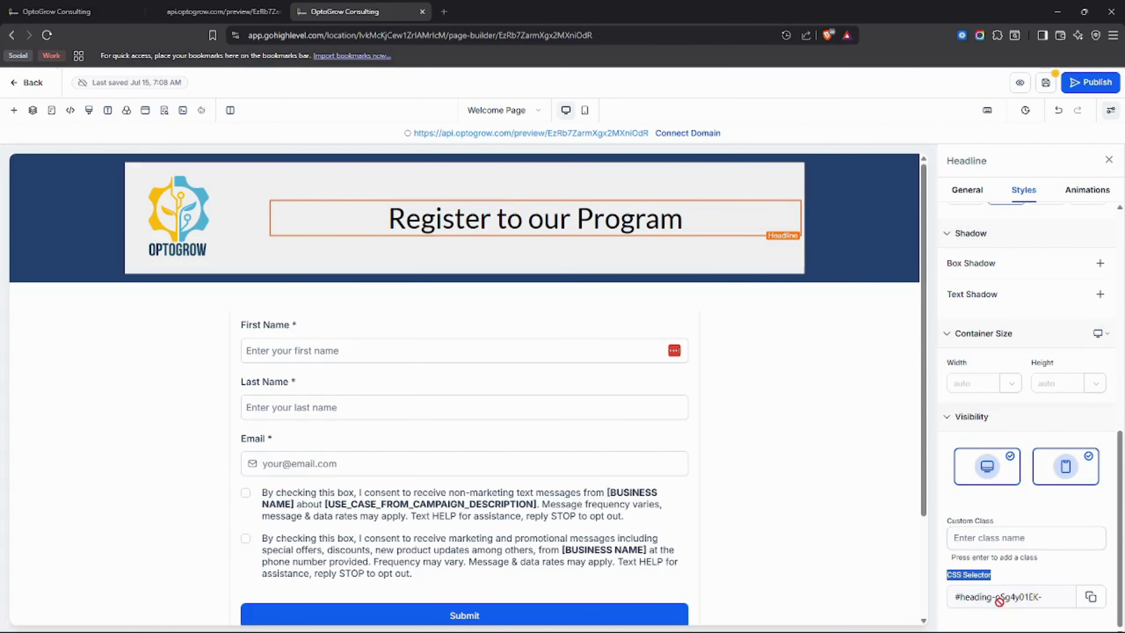
left_click(1090, 598)
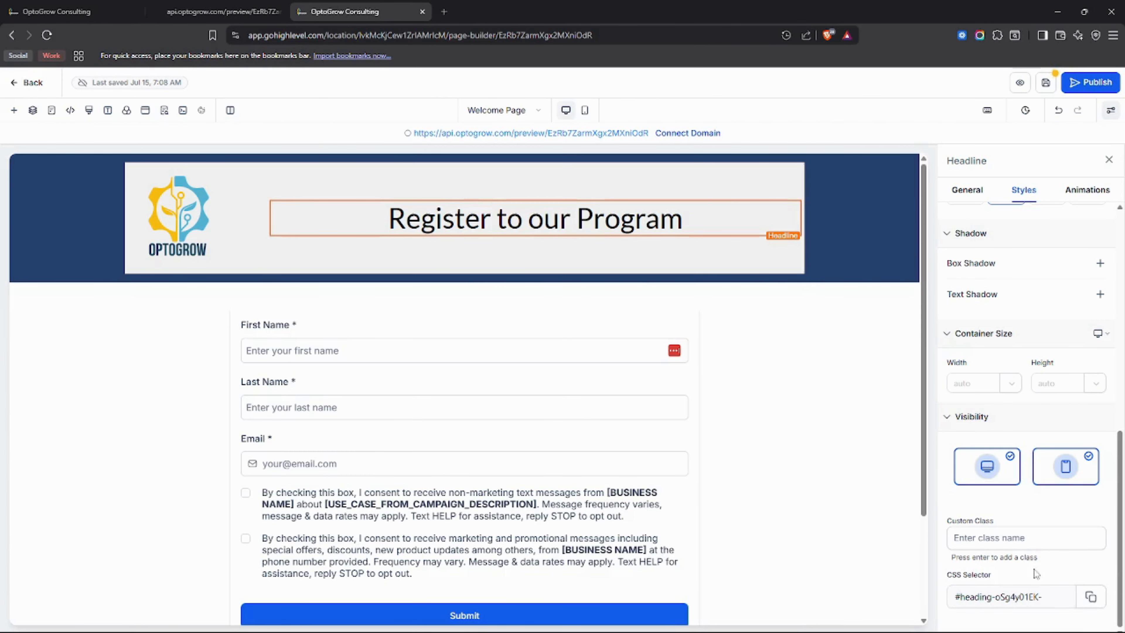
Try starting a custom CSS rule with the headline's copied selector, clear the code, and close the editor.
left_click(89, 111)
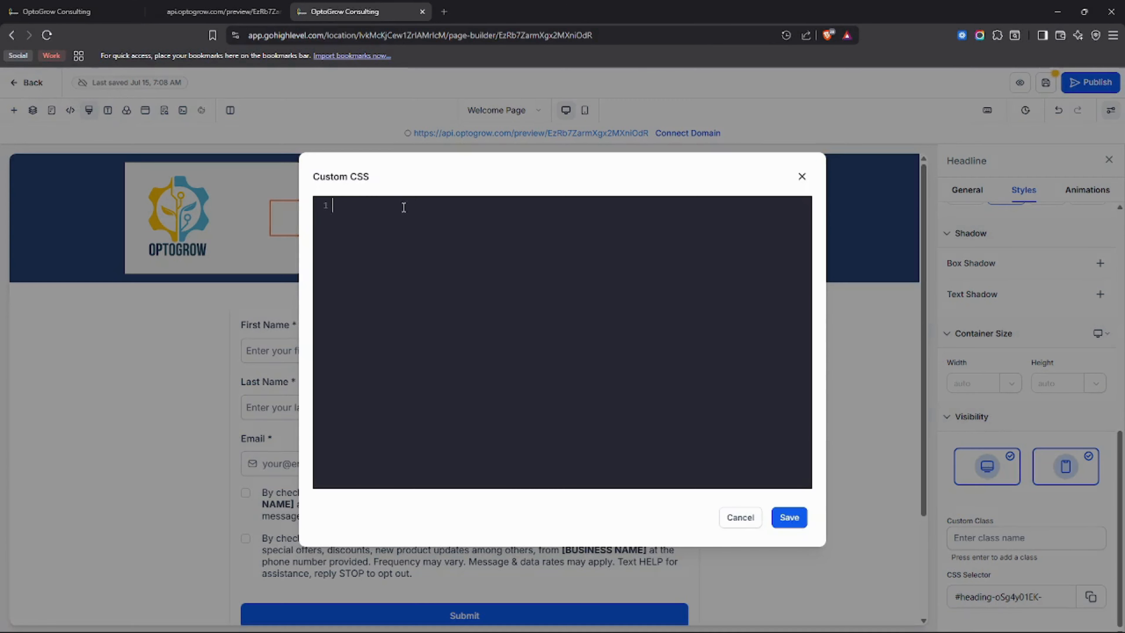
key("ctrl+v")
type("{")
key("Return")
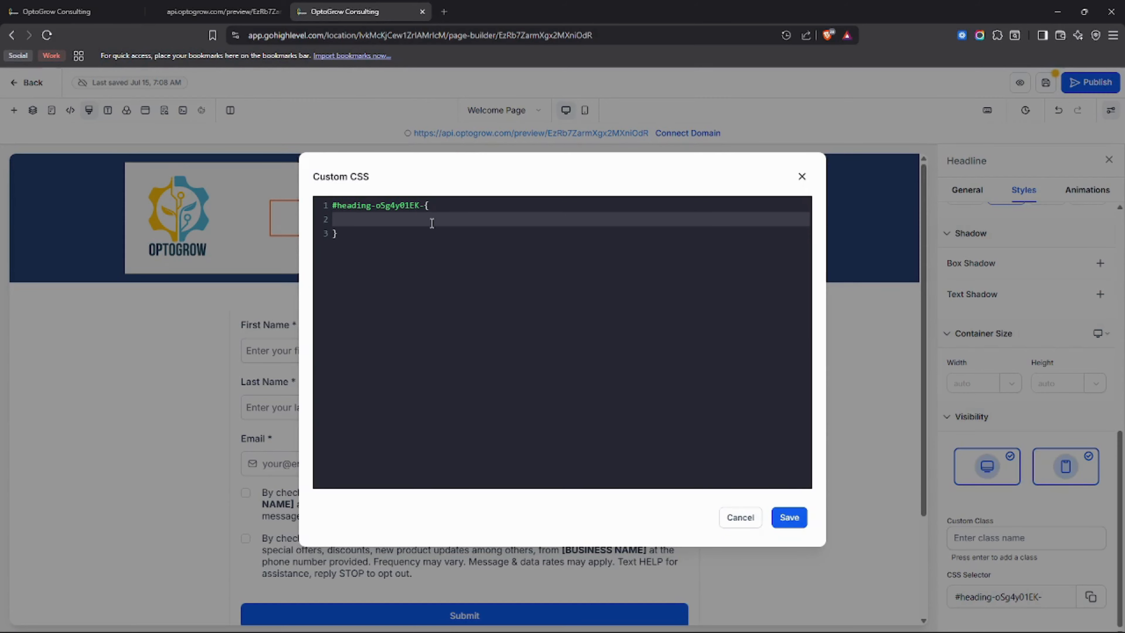
key("ctrl+a")
key("BackSpace")
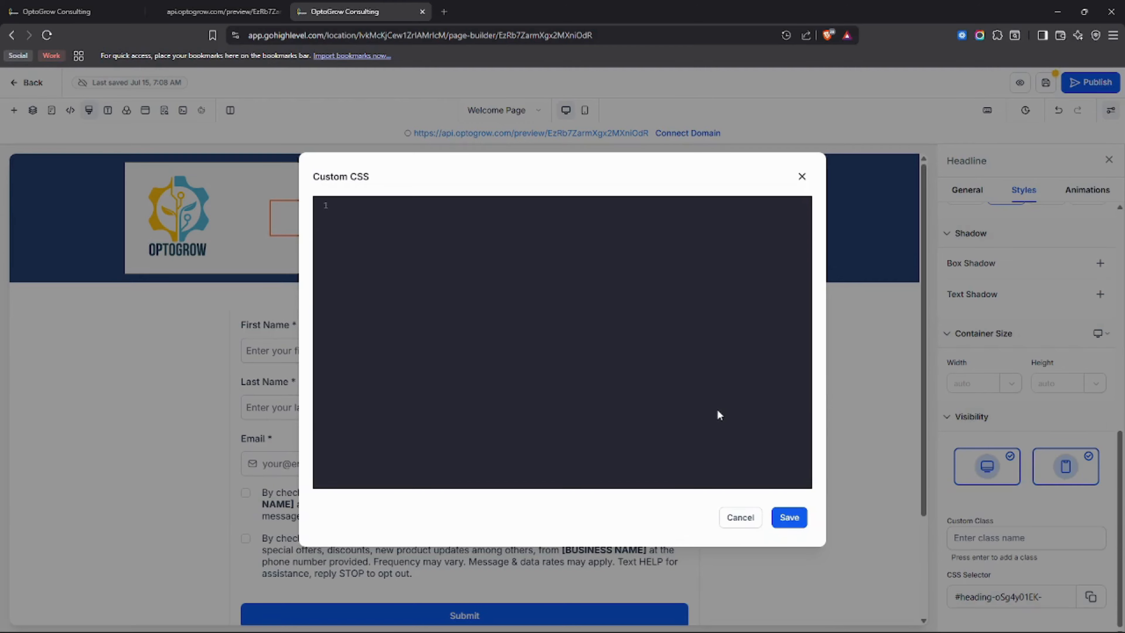
left_click(802, 176)
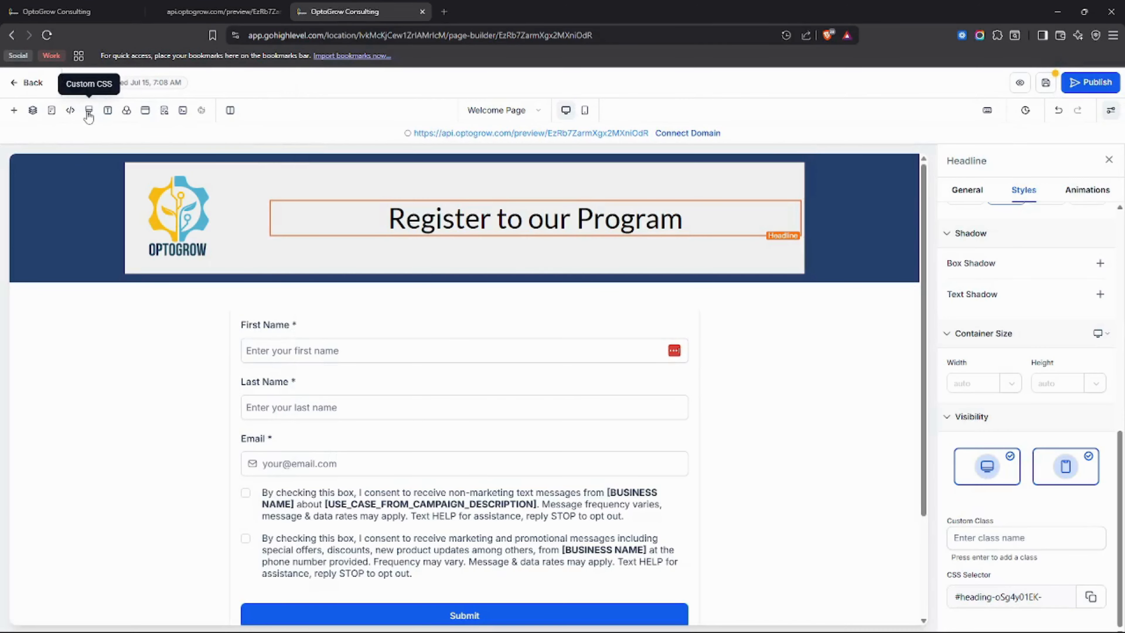
Look over the headline's typography type choices, and set the page-wide content font to Roboto in the typography settings.
left_click(107, 111)
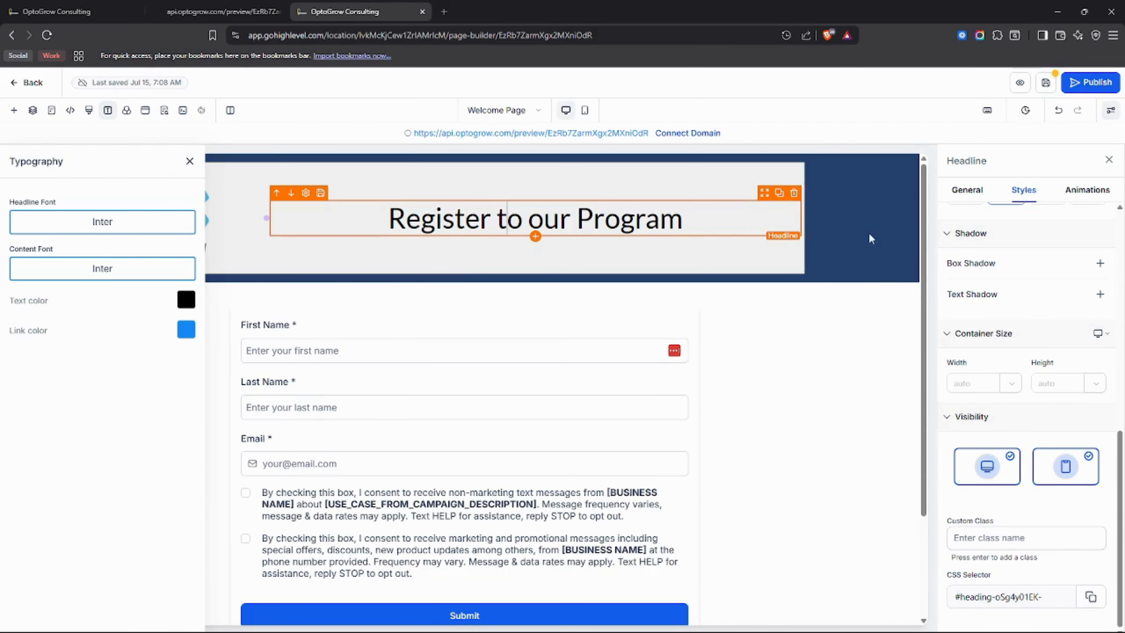
left_click(965, 191)
left_click(1014, 318)
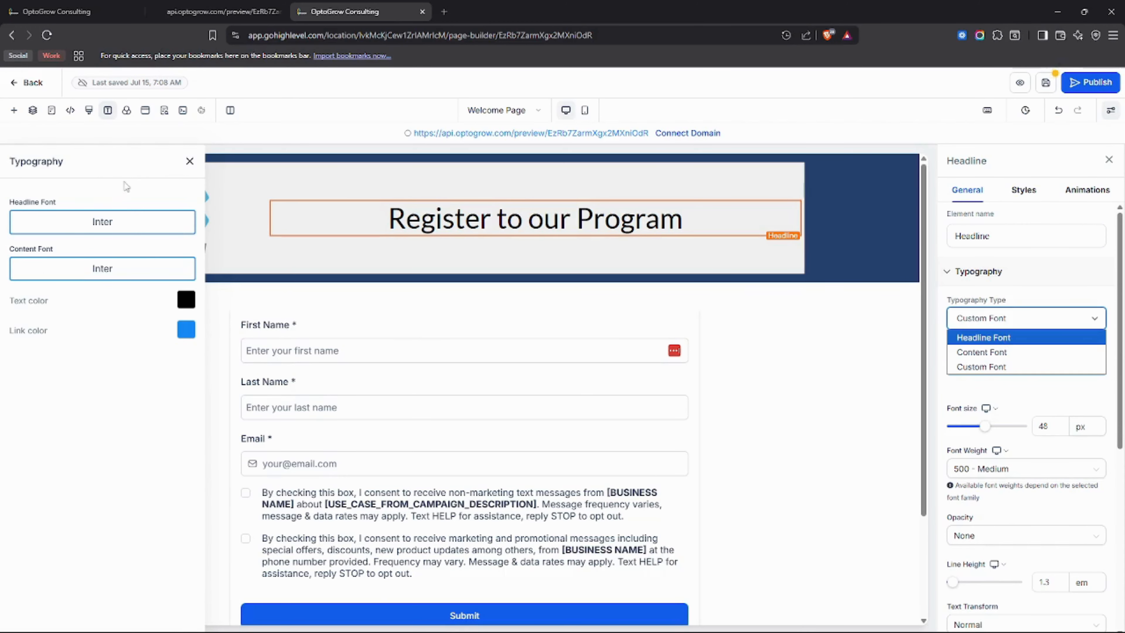
left_click(119, 183)
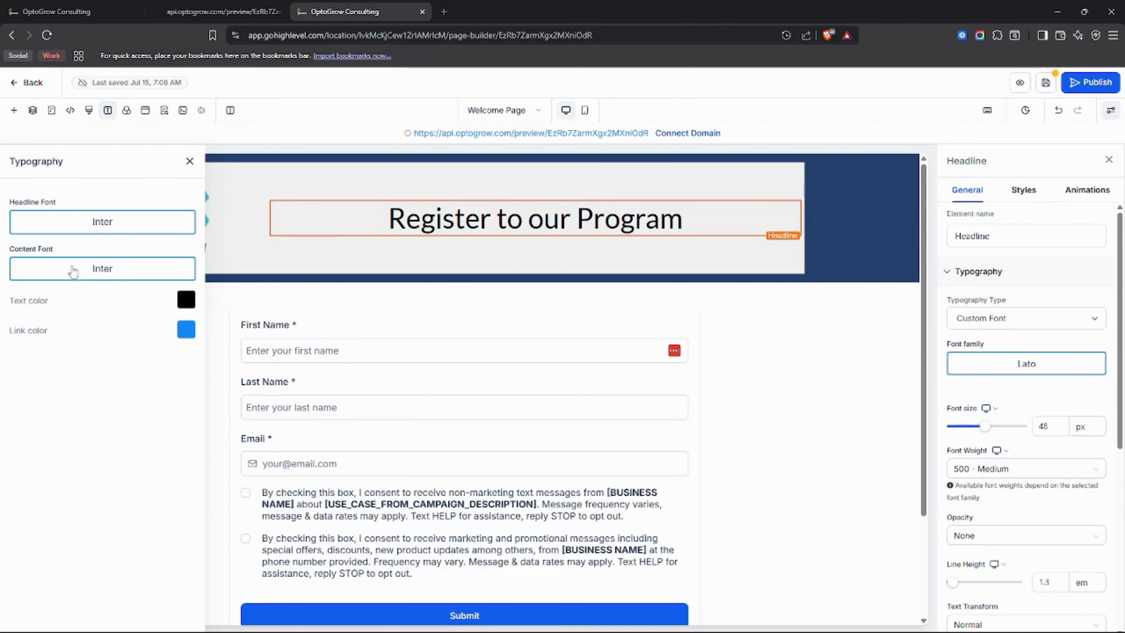
left_click(75, 273)
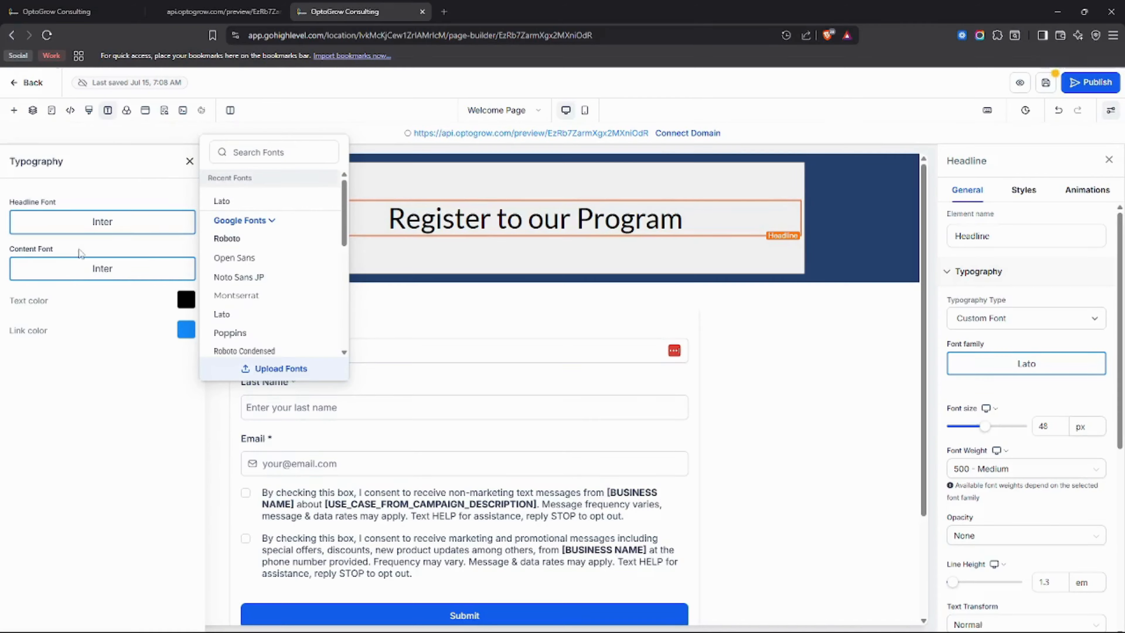
left_click(226, 239)
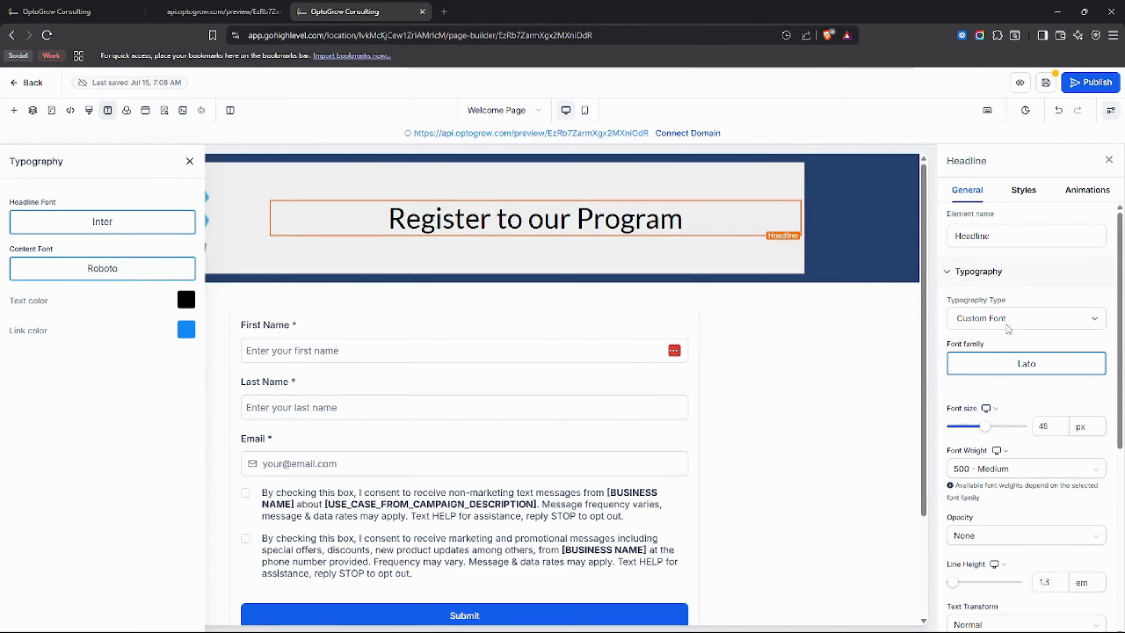
Try the Content Font and Headline Font typography types on the "Register to our Program" headline.
left_click(1009, 319)
left_click(1002, 352)
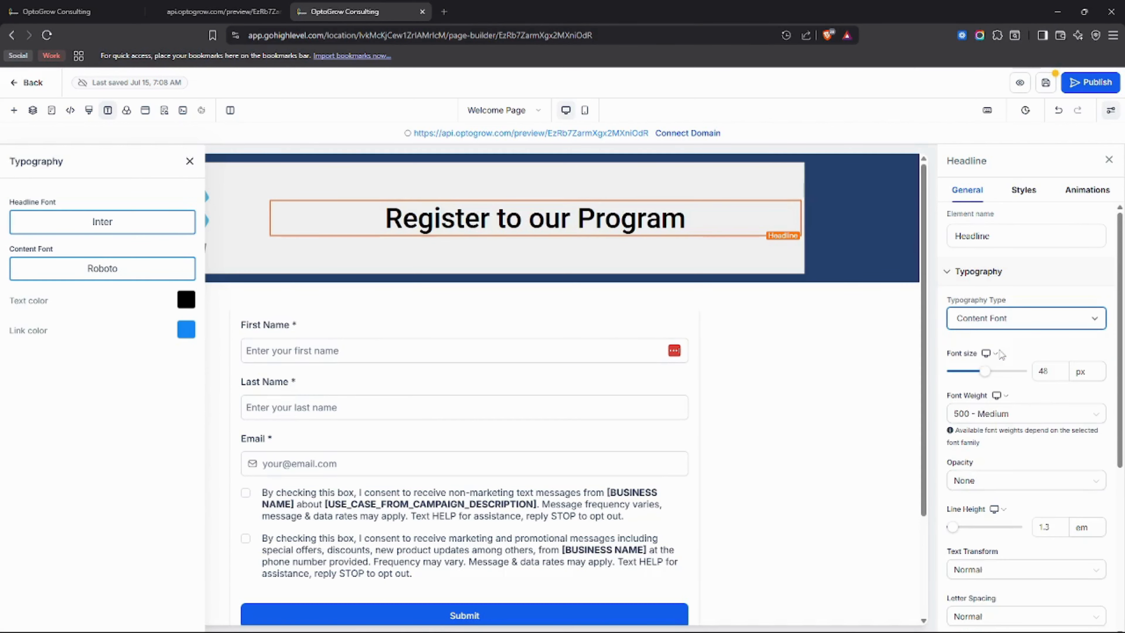
left_click(991, 318)
left_click(985, 337)
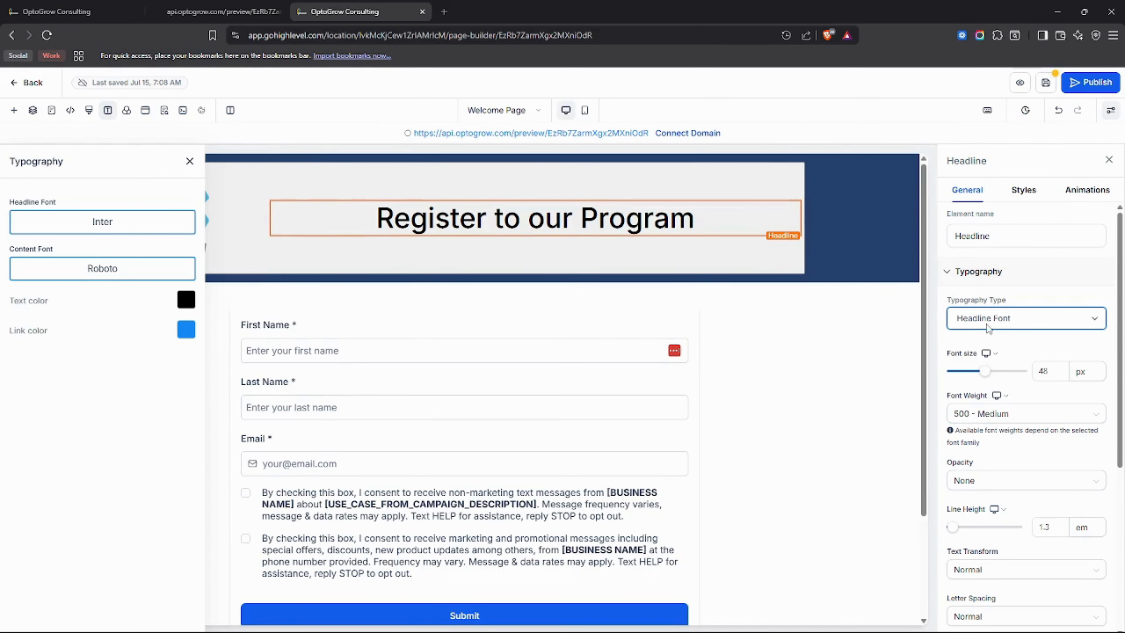
Give the "Register to our Program" headline the custom font Montserrat, and close the page-wide typography settings.
left_click(992, 318)
left_click(982, 366)
left_click(983, 371)
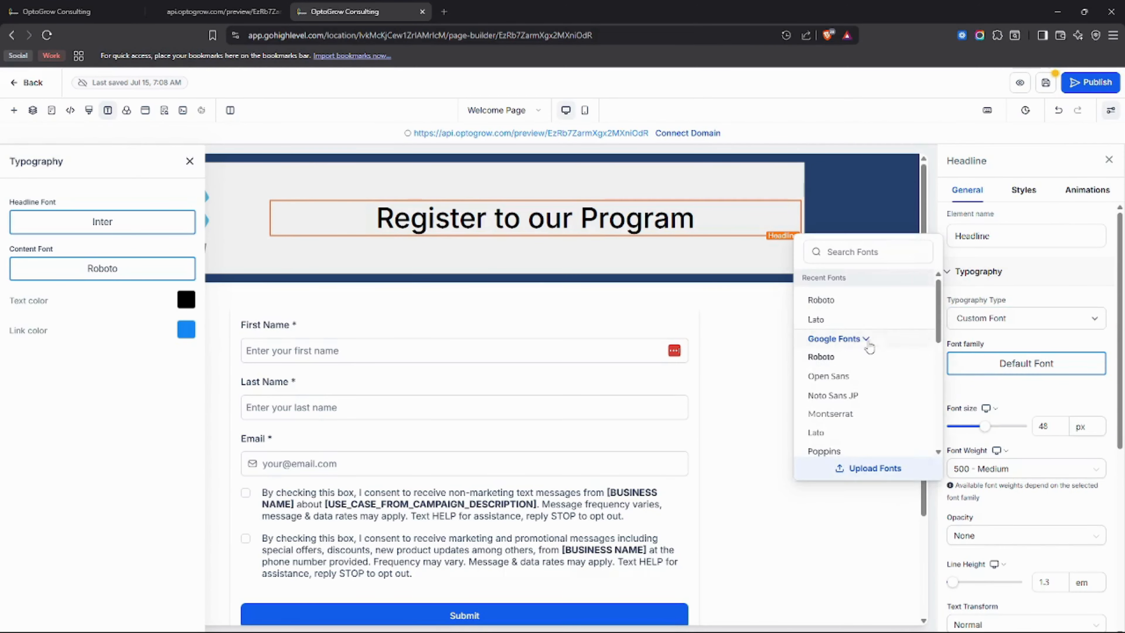
left_click(845, 420)
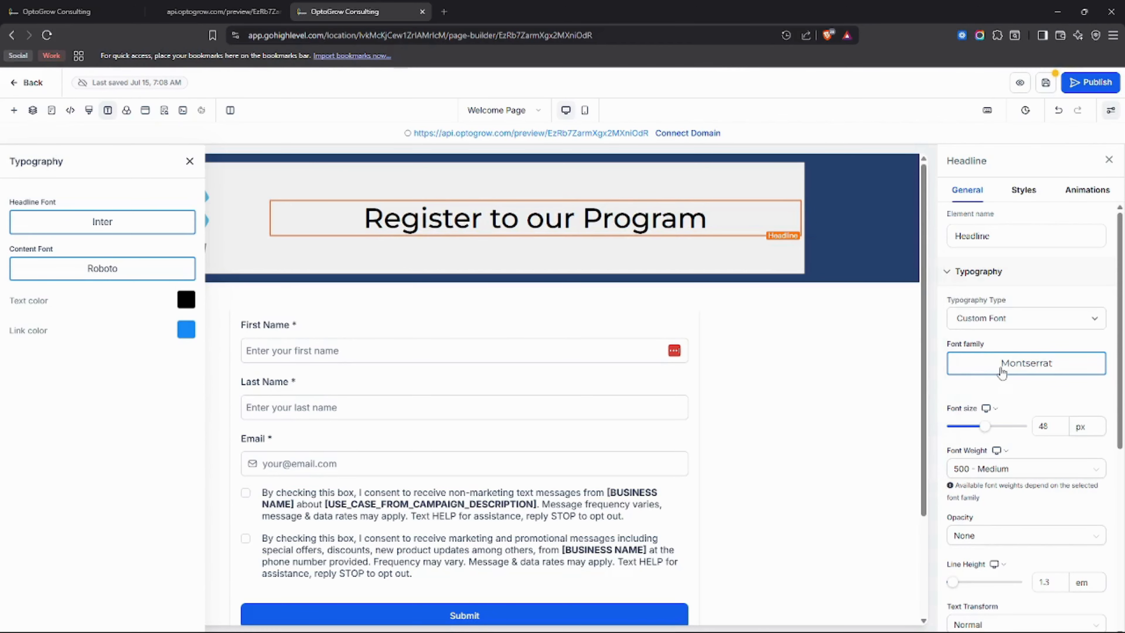
left_click(190, 161)
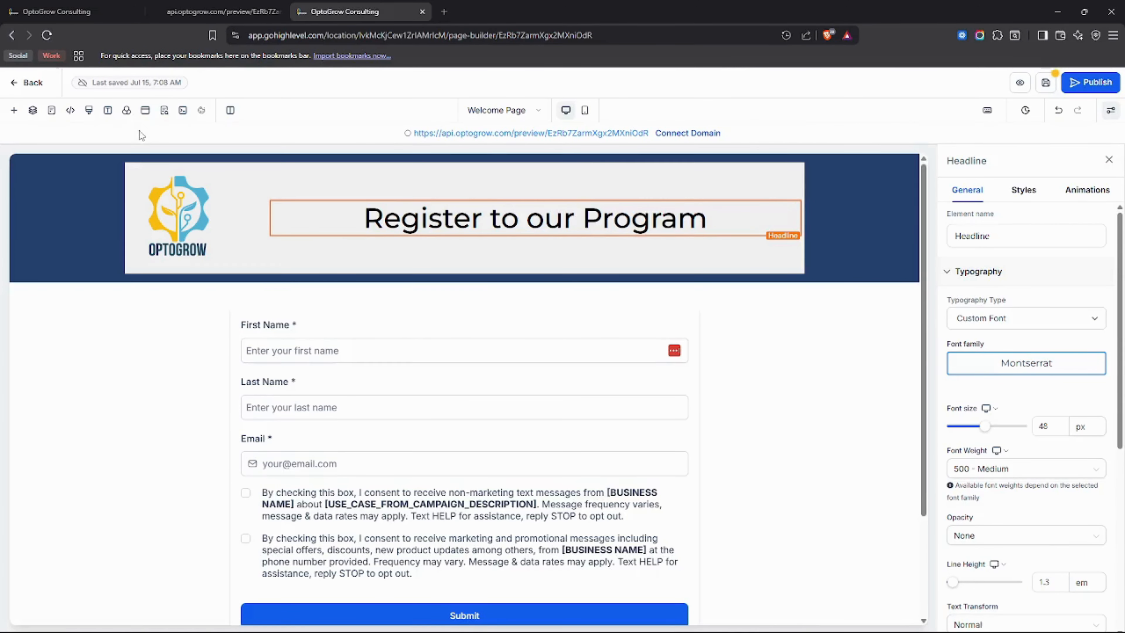
Look through the stored media available for the page's background image, and leave the media storage without choosing one.
left_click(126, 111)
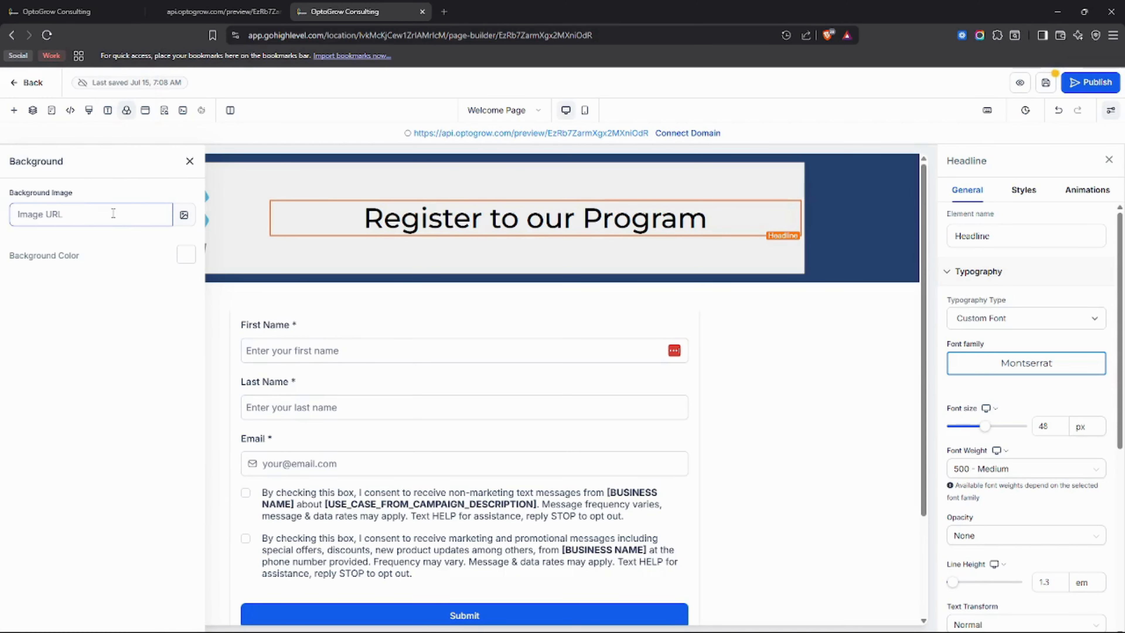
scroll(551, 275, "down", 3)
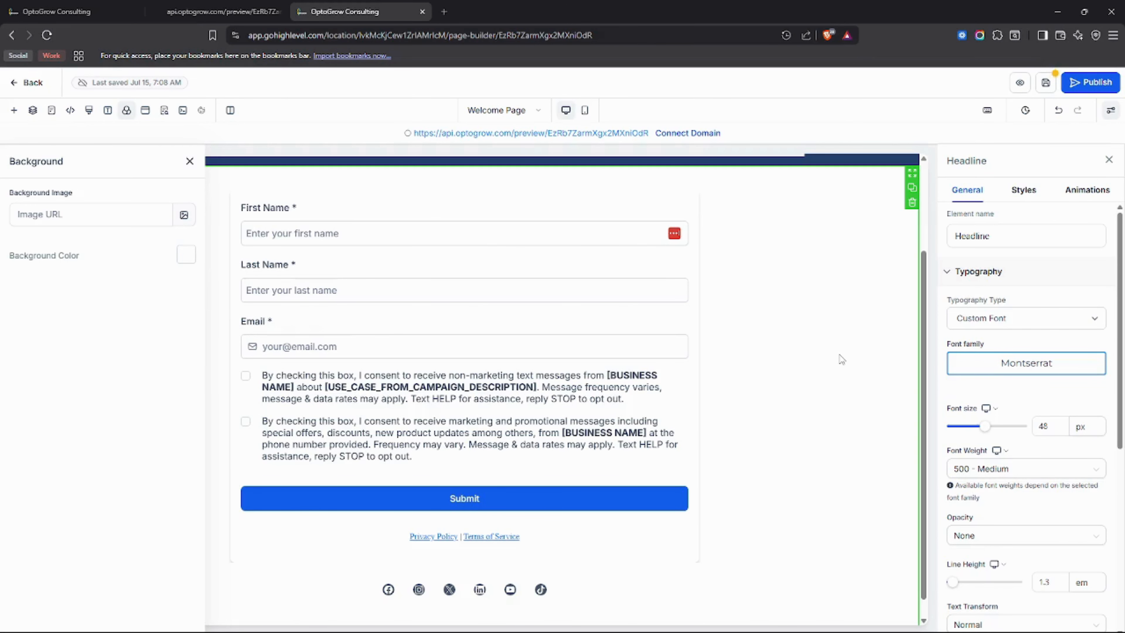
left_click(88, 213)
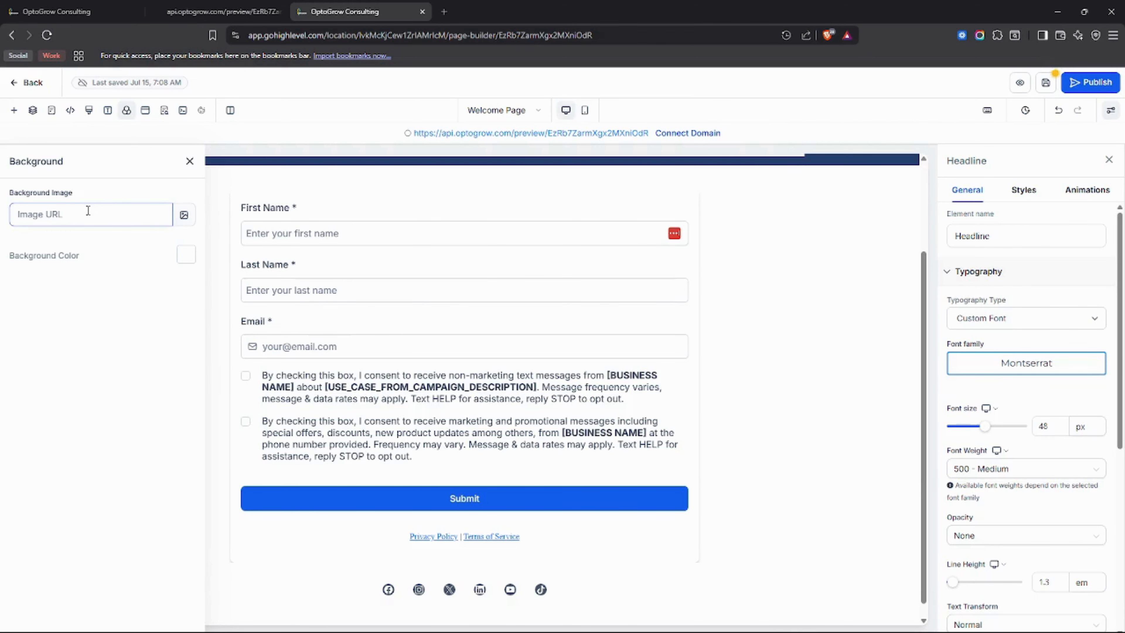
left_click(184, 219)
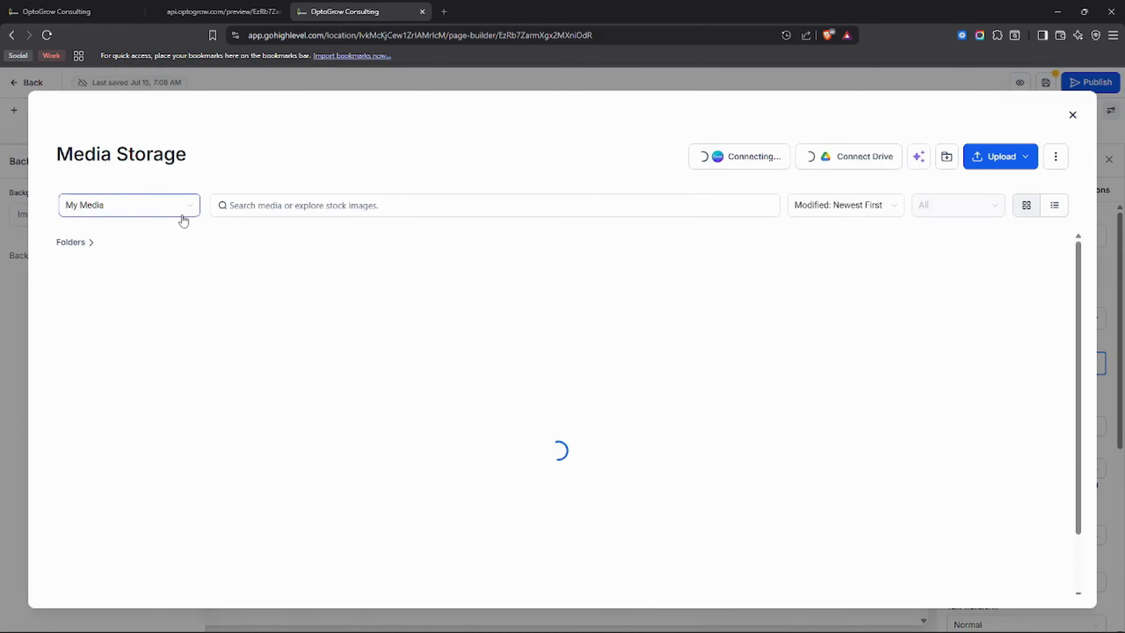
scroll(732, 359, "down", 15)
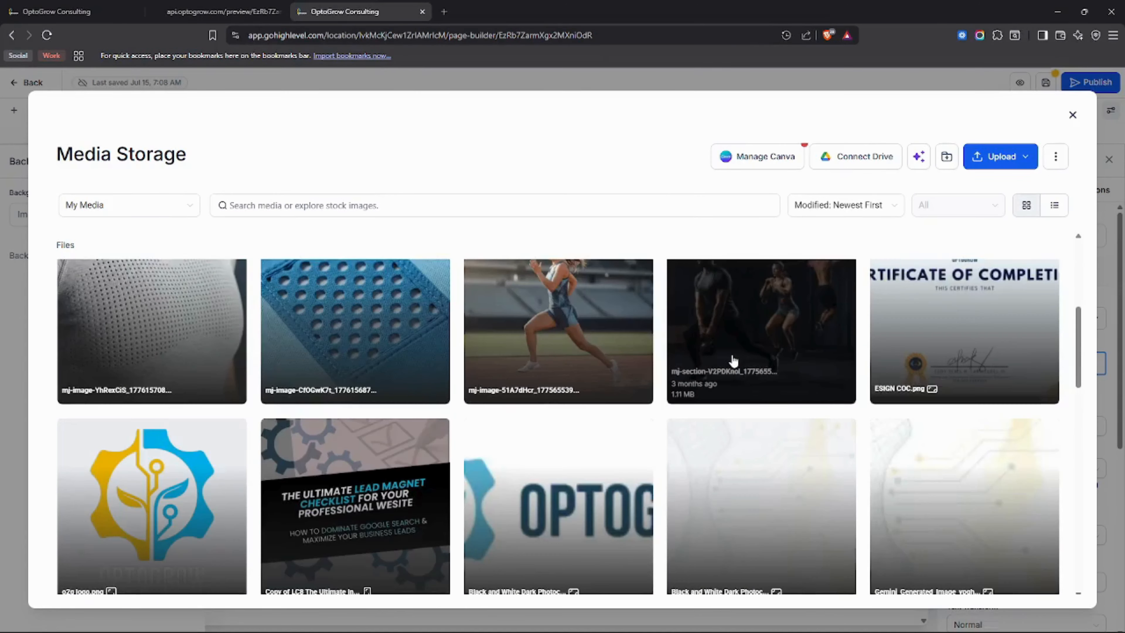
scroll(734, 362, "down", 5)
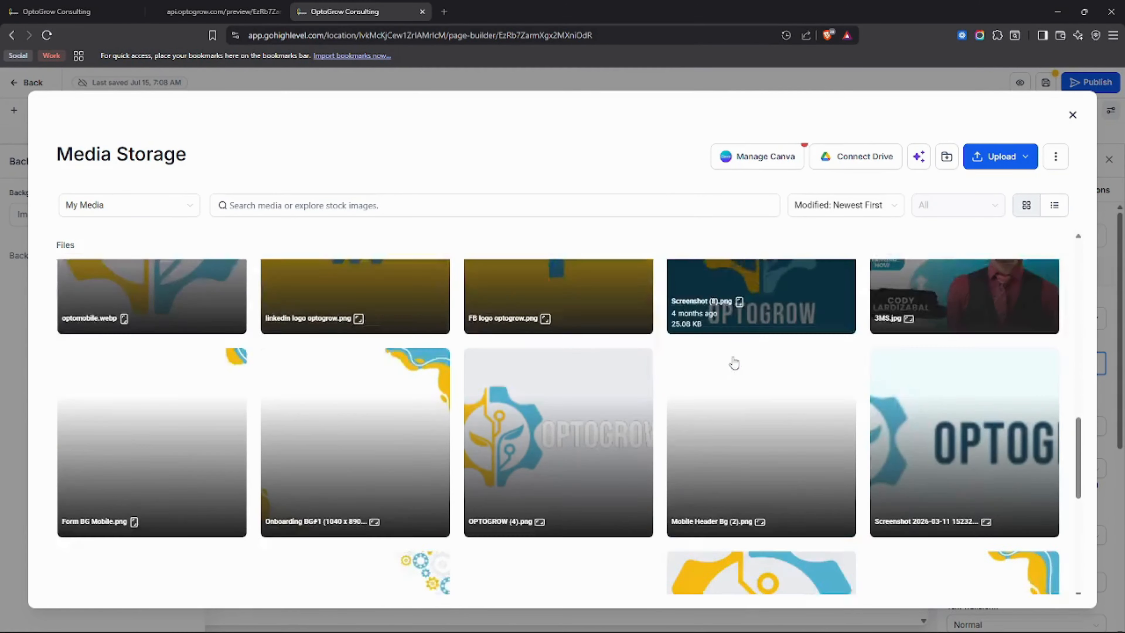
scroll(735, 365, "up", 8)
scroll(734, 364, "up", 2)
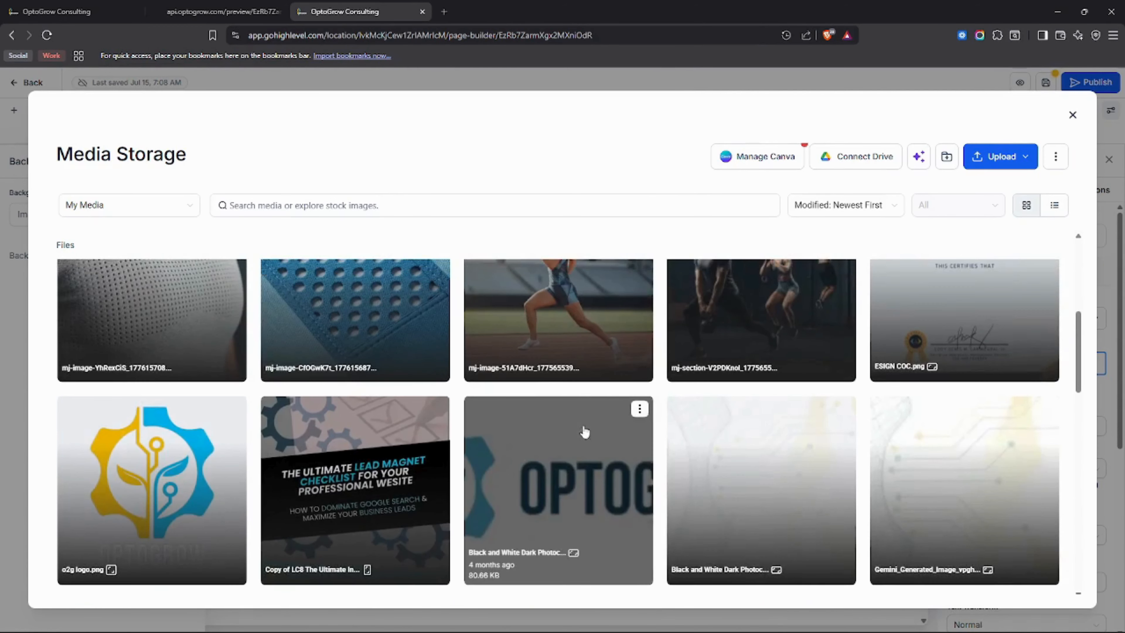
left_click(1072, 115)
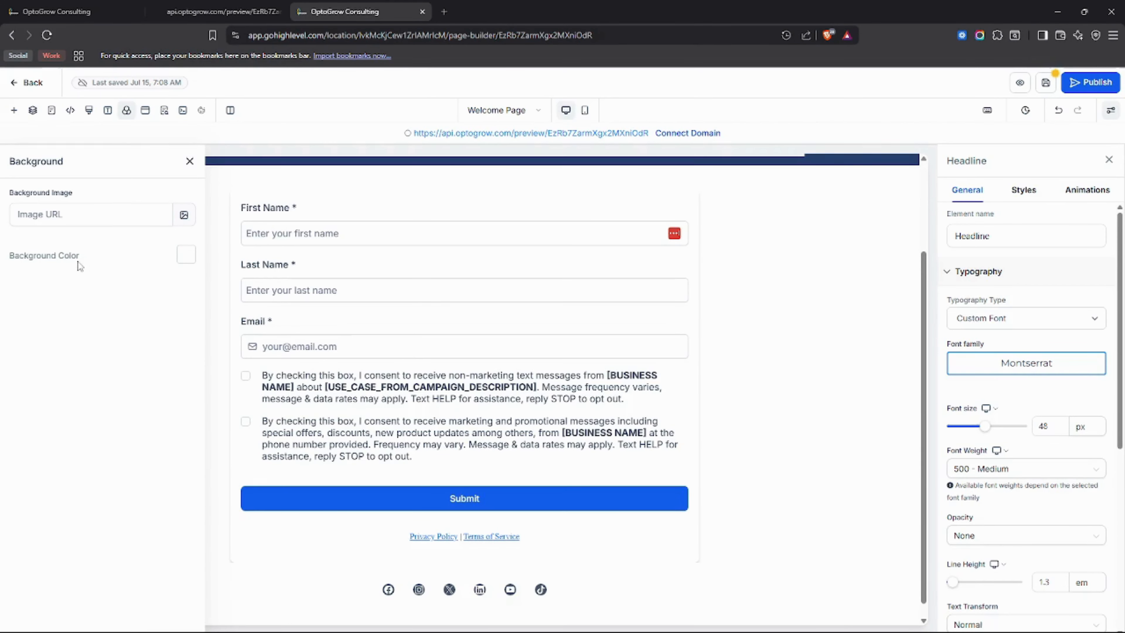
Try a light blue-grey page background color, restore it to white (#ffffff), and close the background settings.
left_click(186, 255)
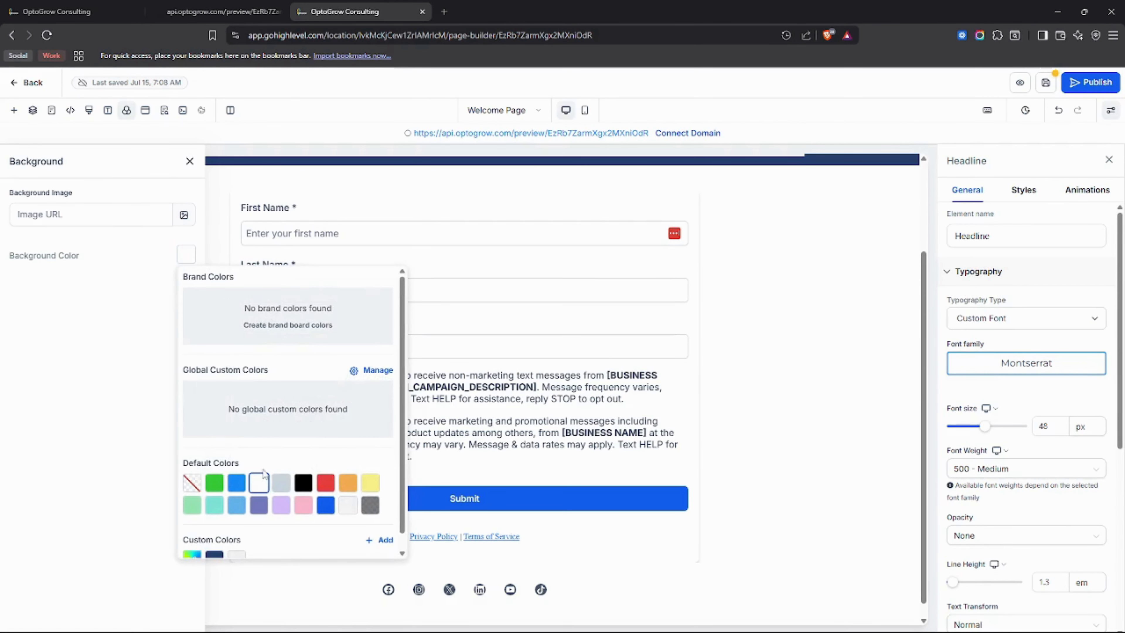
left_click(280, 484)
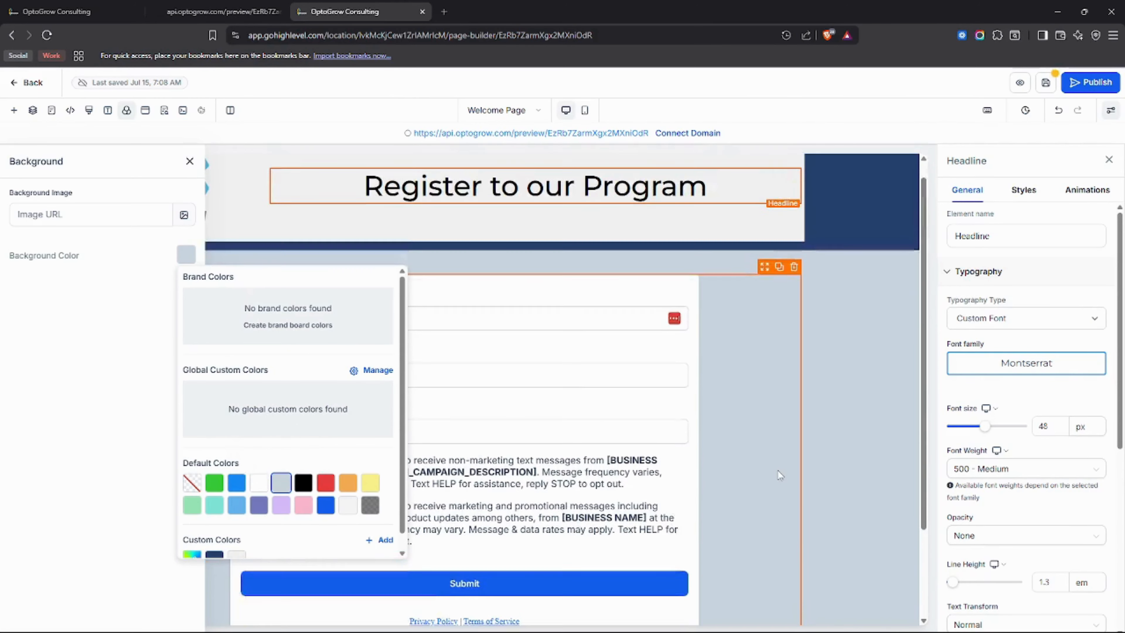
left_click(258, 482)
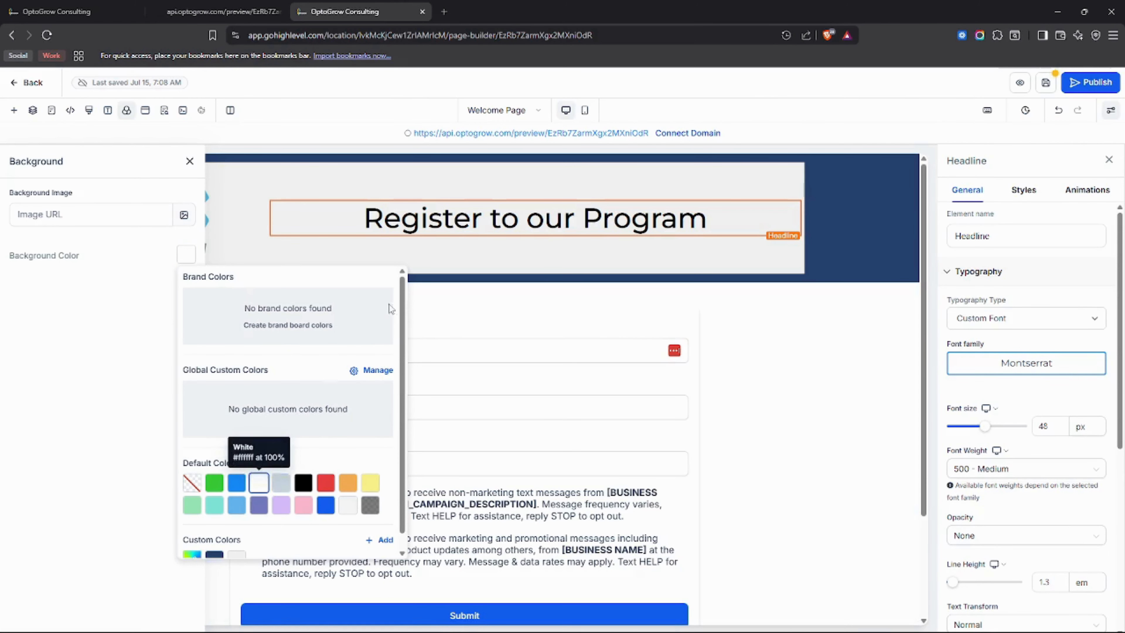
left_click(454, 316)
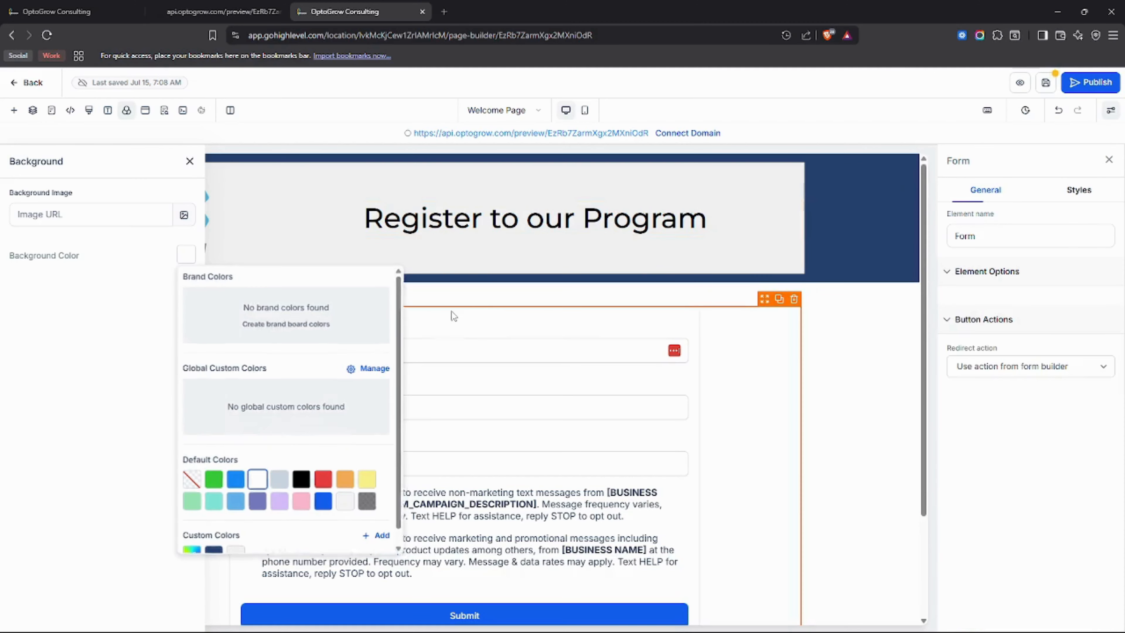
left_click(189, 161)
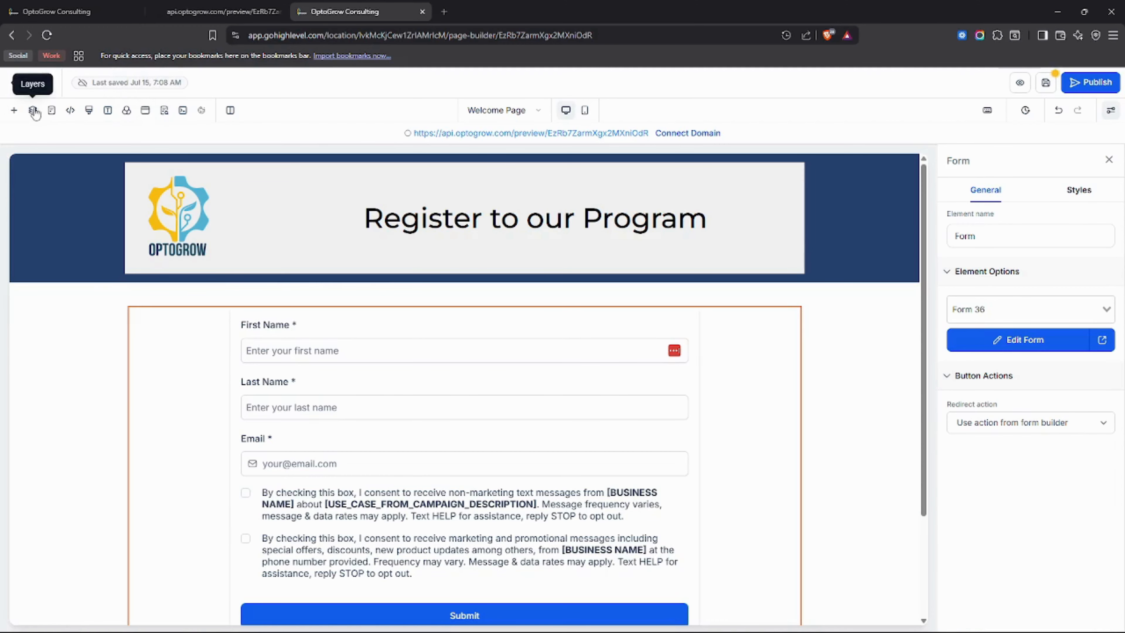
Try to open the existing exit popup for editing from the page's popup list.
left_click(147, 116)
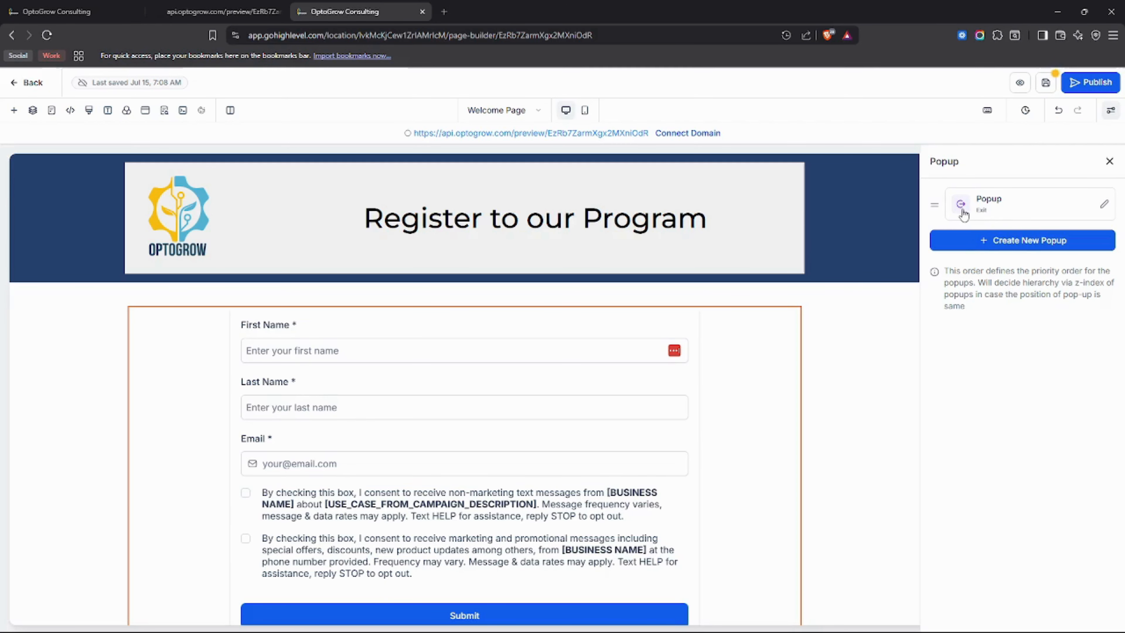
left_click(1004, 209)
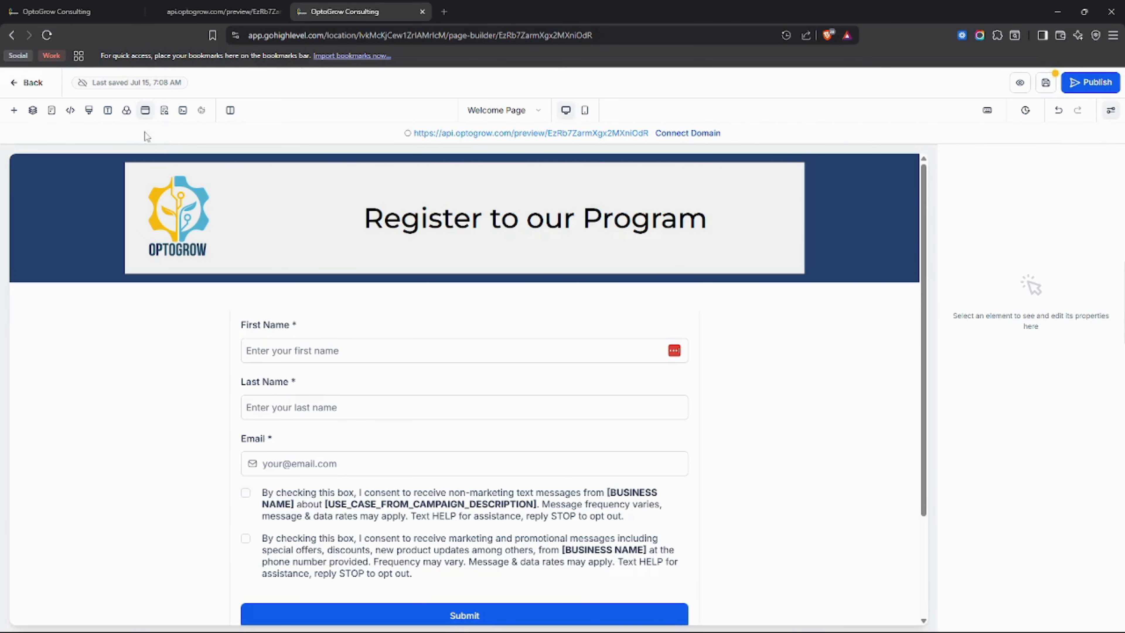
left_click(145, 110)
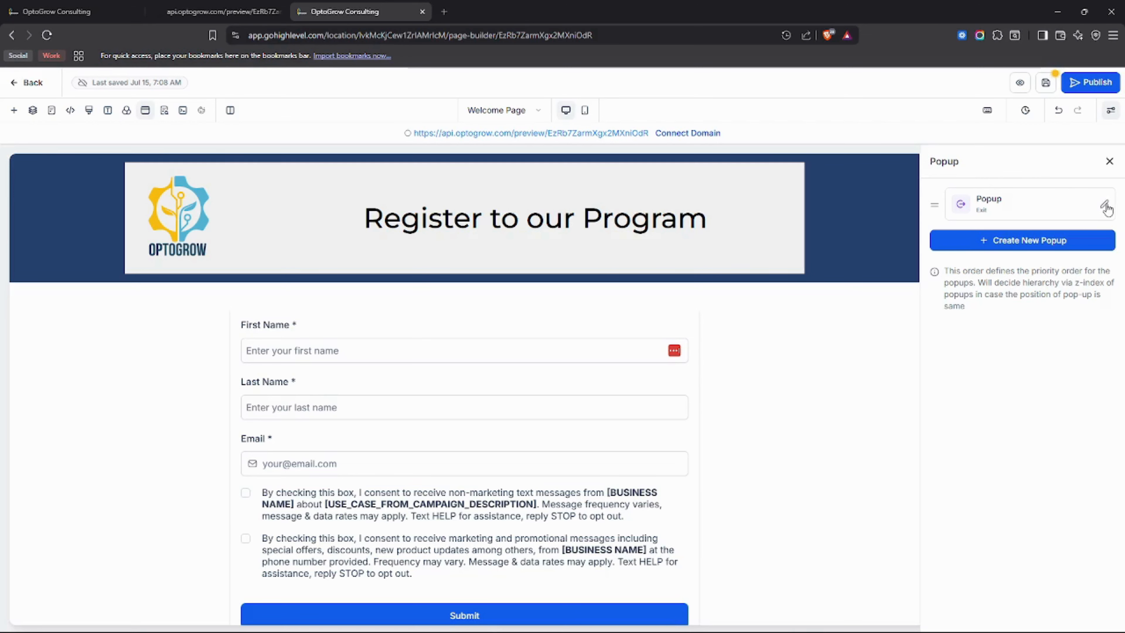
left_click(1104, 206)
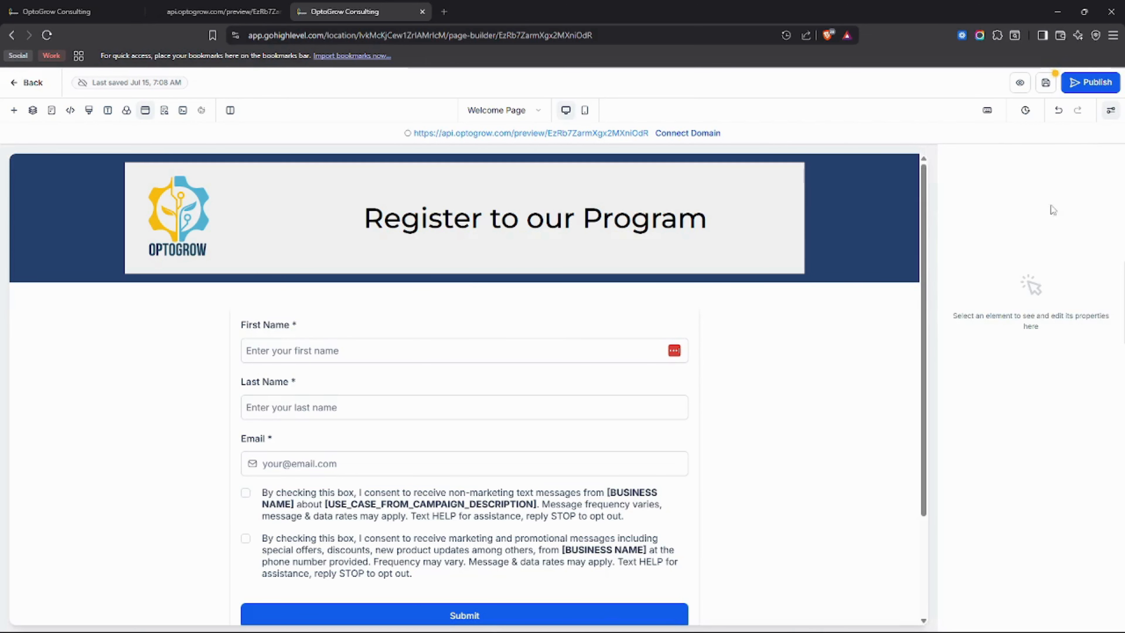
left_click(144, 110)
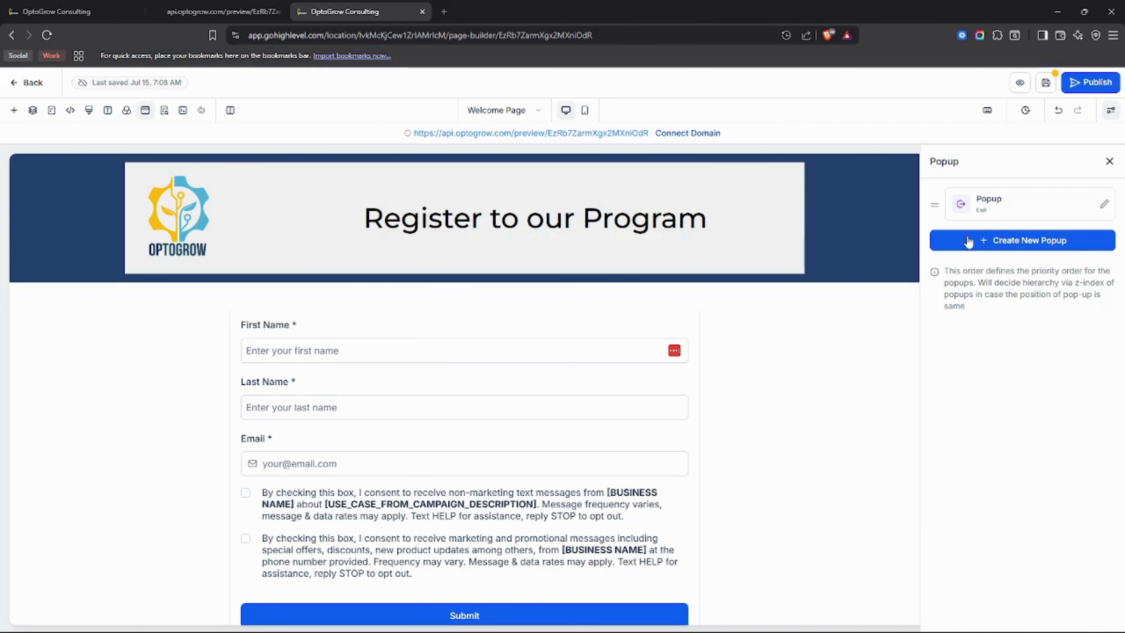
Start a new popup, look over the elements available for it, and close it without adding any.
left_click(991, 246)
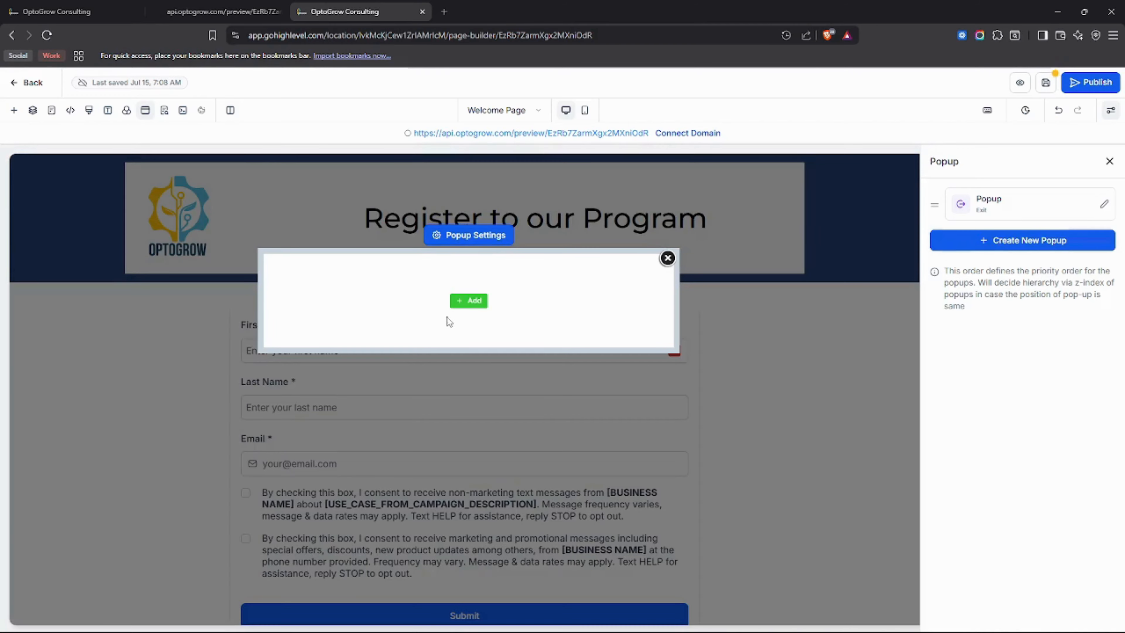
left_click(471, 306)
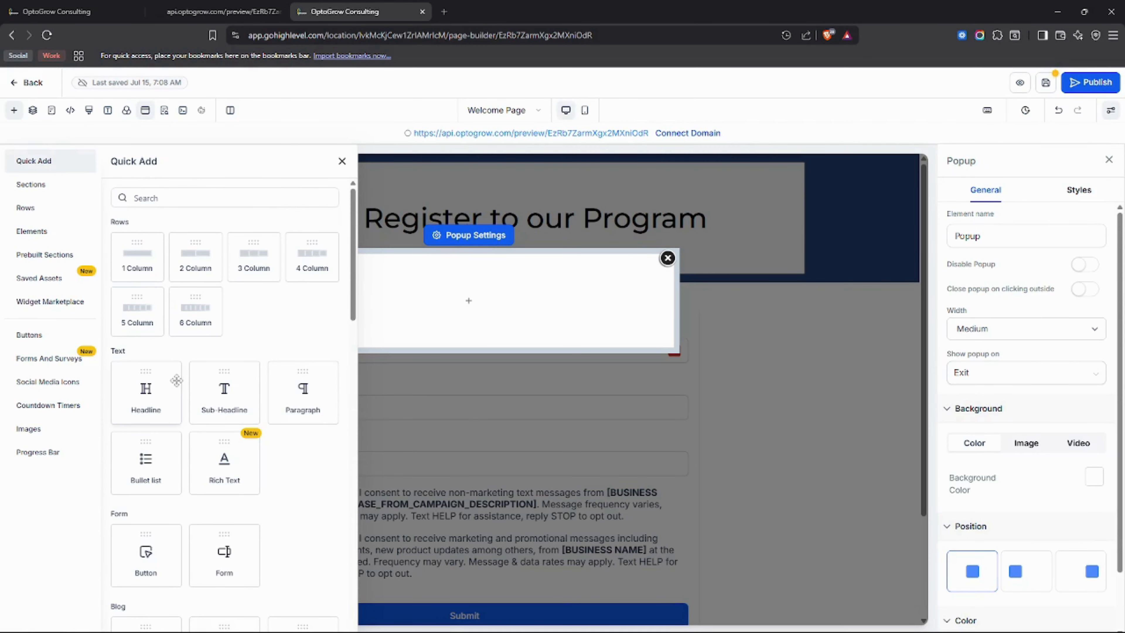
scroll(186, 385, "down", 10)
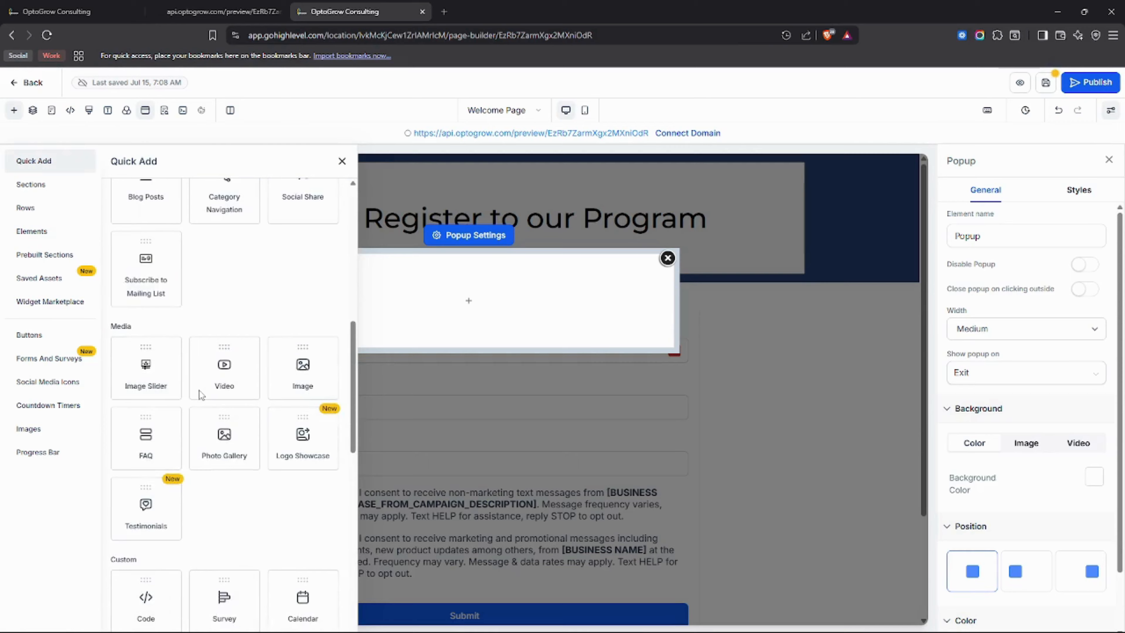
scroll(200, 393, "up", 8)
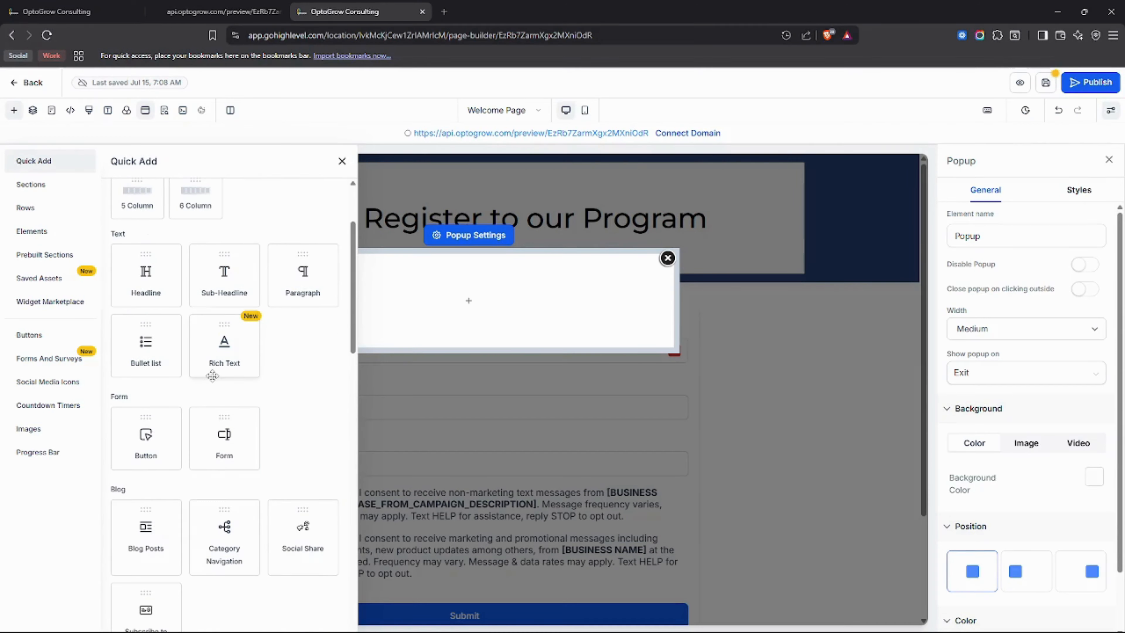
scroll(213, 376, "up", 3)
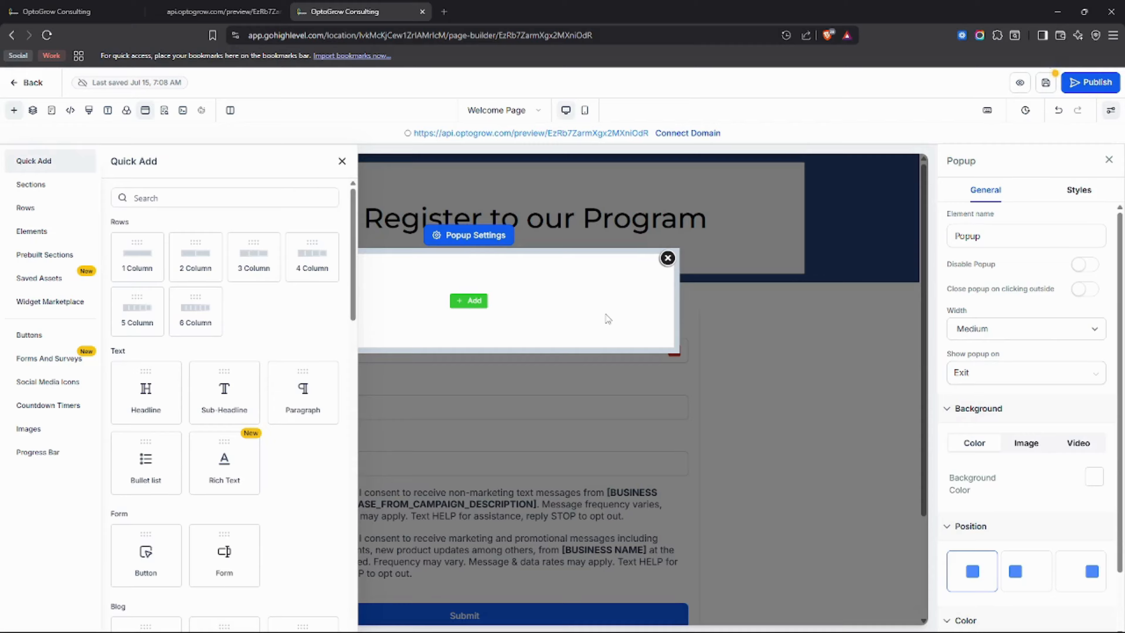
left_click(667, 258)
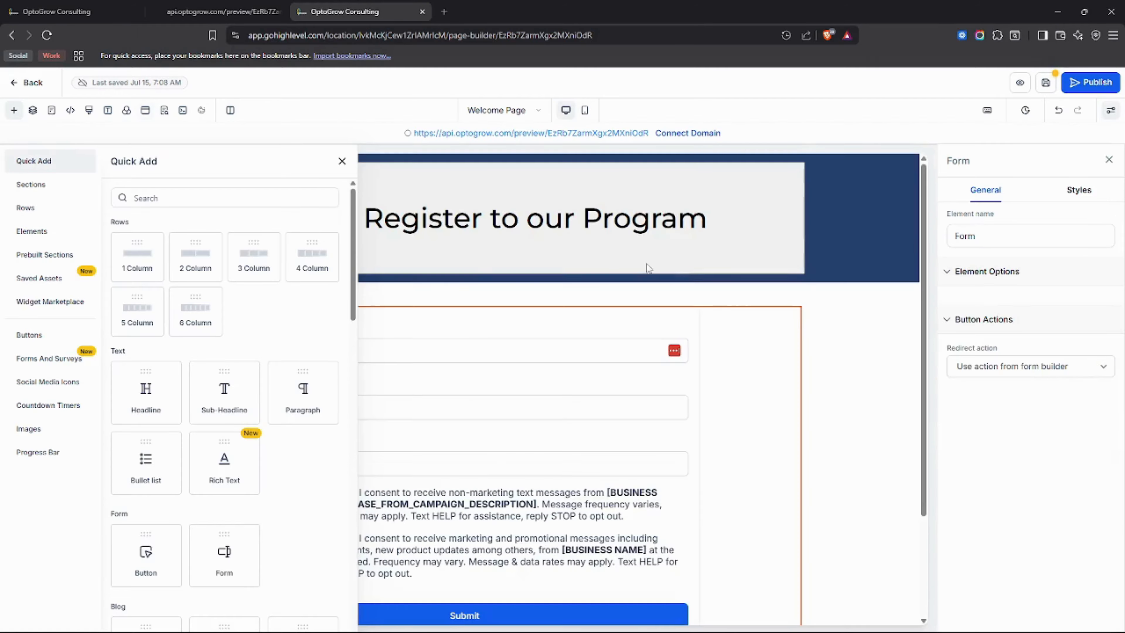
left_click(341, 161)
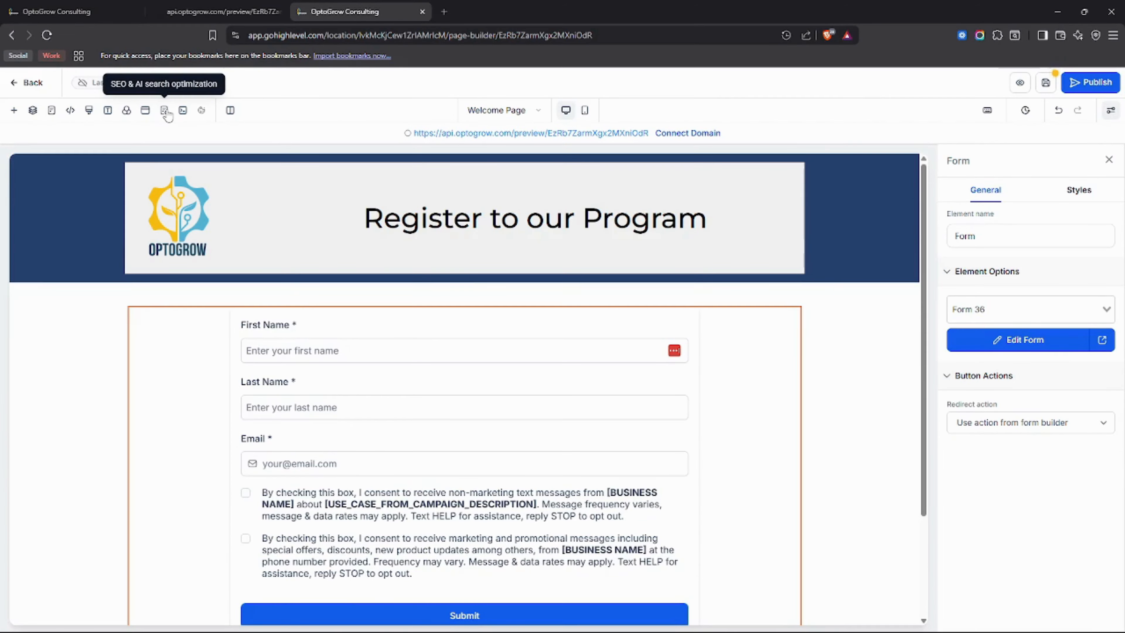
Open the page's SEO & AI search optimization settings and examine the title and description fields under Content.
left_click(164, 111)
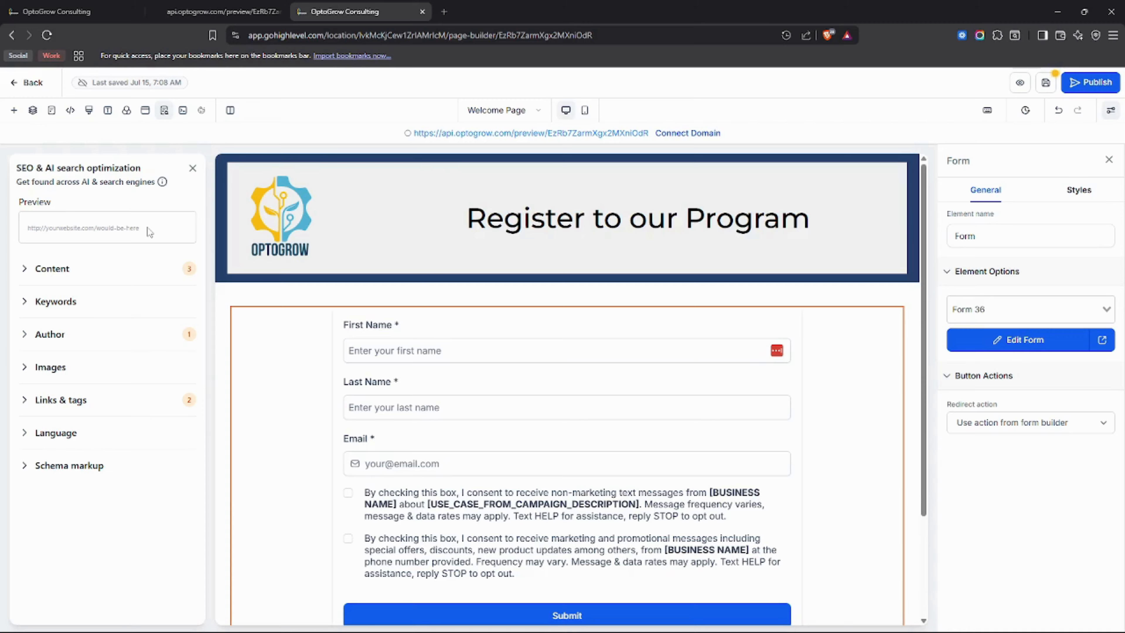
left_click(71, 269)
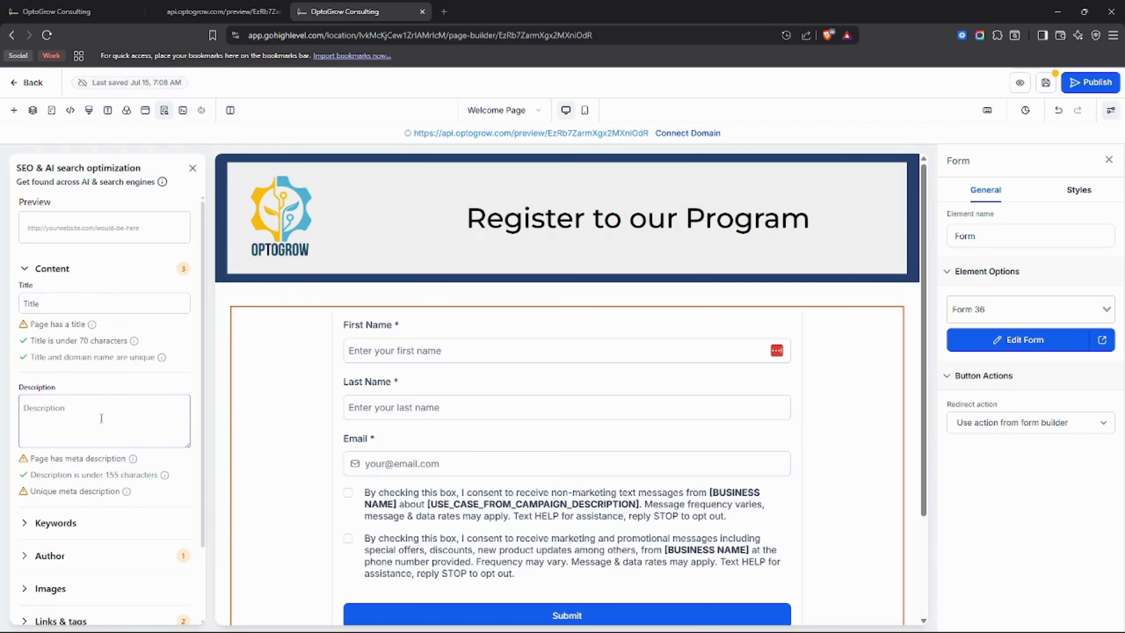
left_click(68, 406)
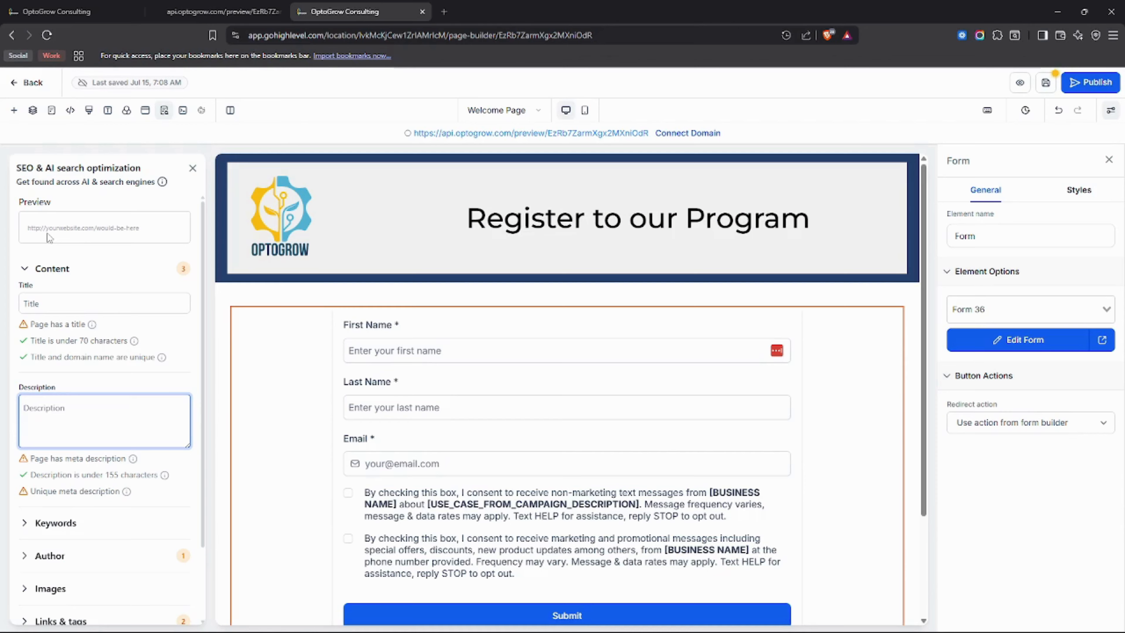
Try "cool" as an SEO keyword for the page, and clear the keywords field again.
scroll(61, 261, "down", 2)
left_click(84, 465)
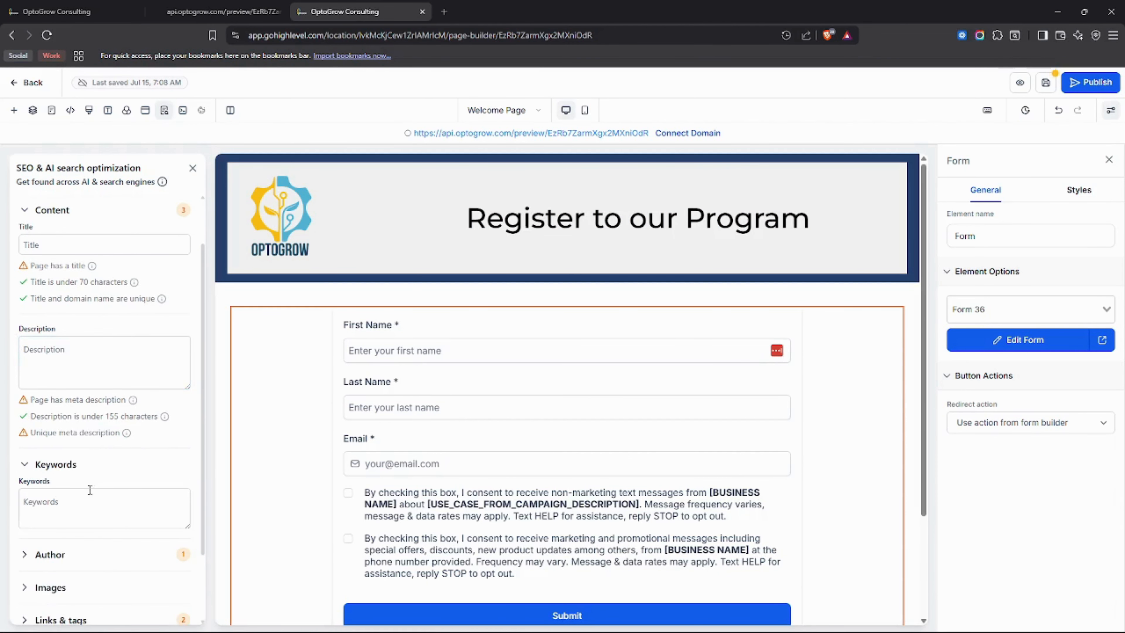
left_click(86, 502)
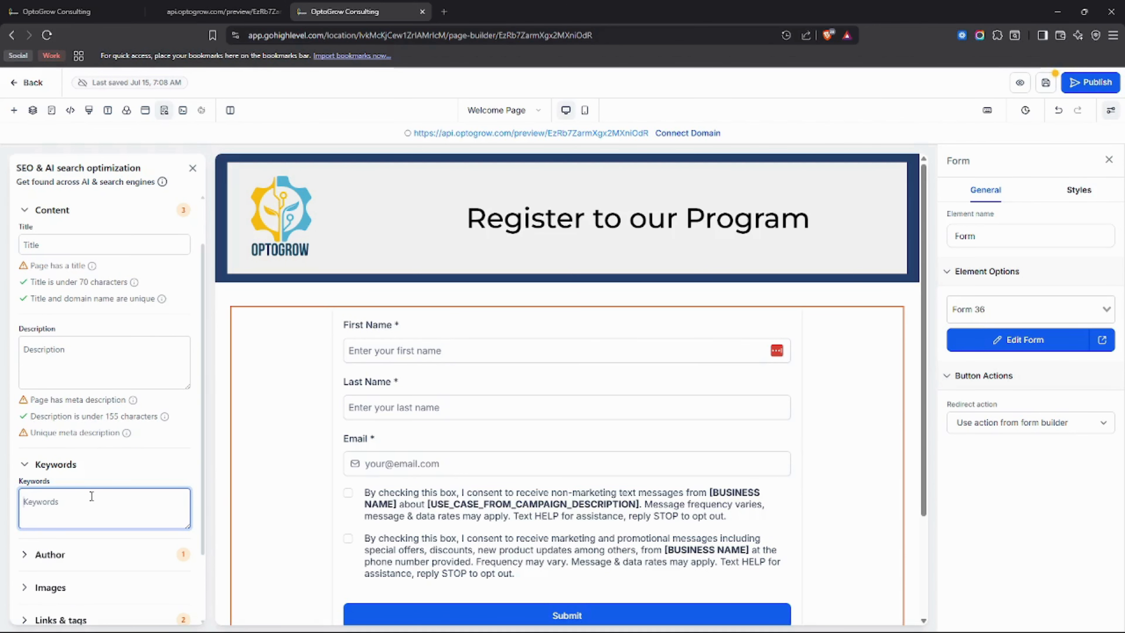
type("c")
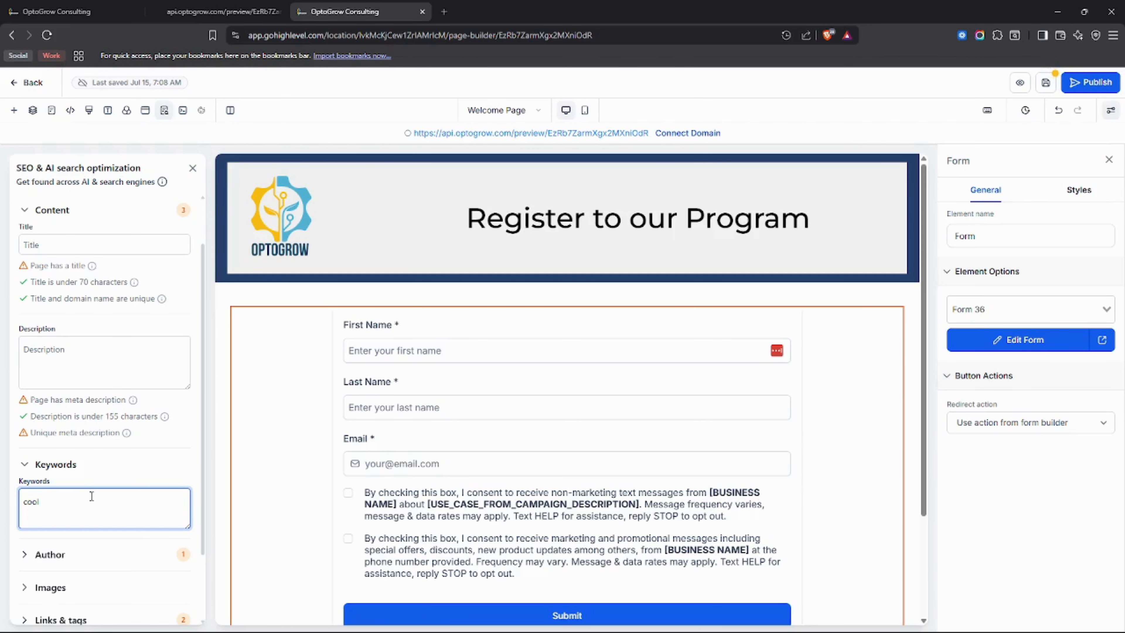
type("ool")
key("ctrl+a")
key("BackSpace")
Look through the page's SEO author, images, links and tags, language and schema markup settings, and close the SEO settings.
scroll(106, 495, "down", 1)
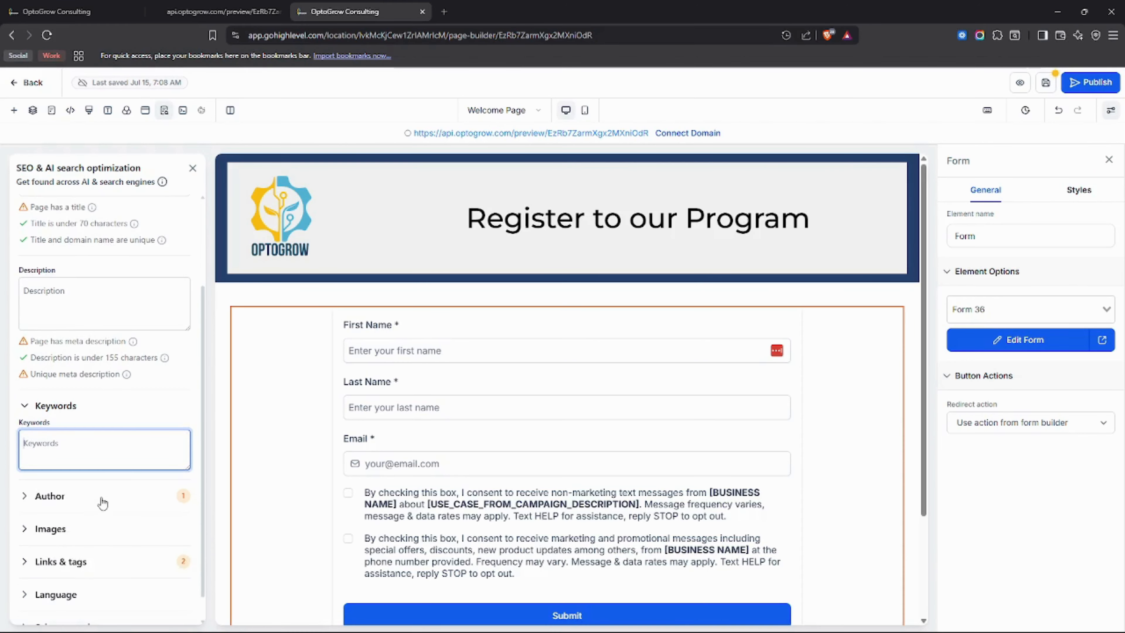
left_click(100, 495)
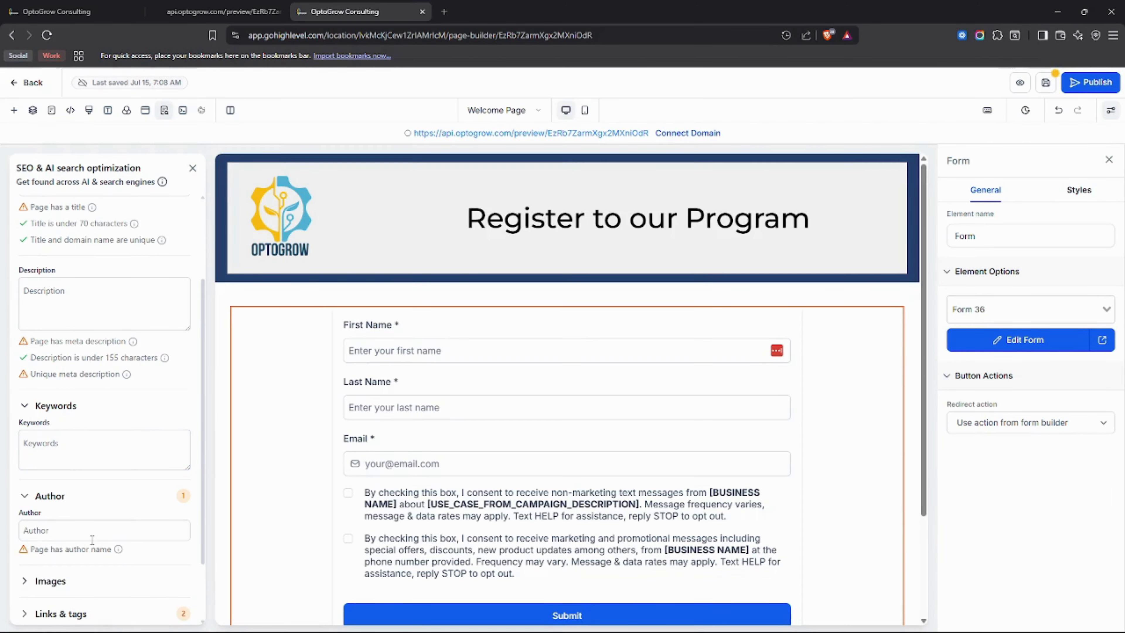
scroll(97, 534, "up", 2)
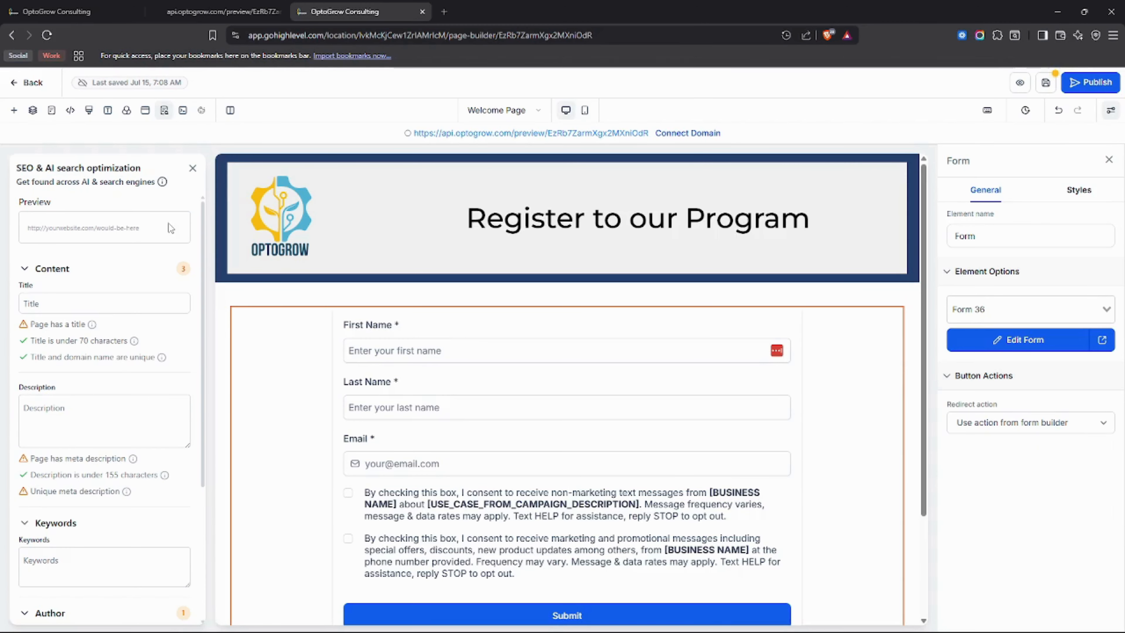
scroll(92, 395, "down", 3)
left_click(59, 509)
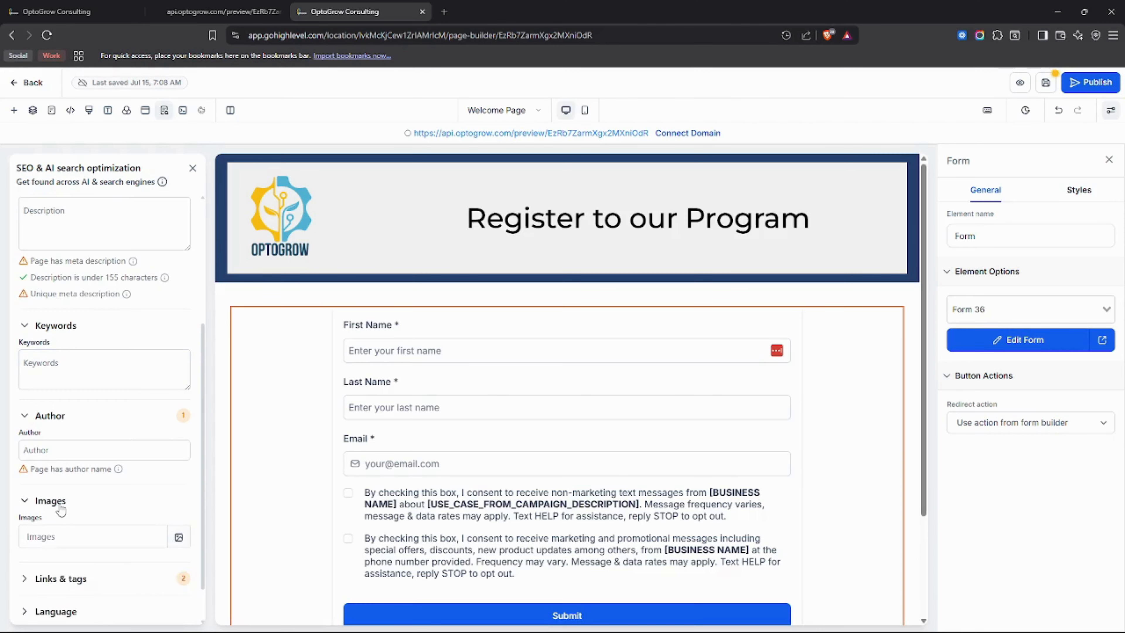
scroll(62, 508, "down", 1)
left_click(71, 531)
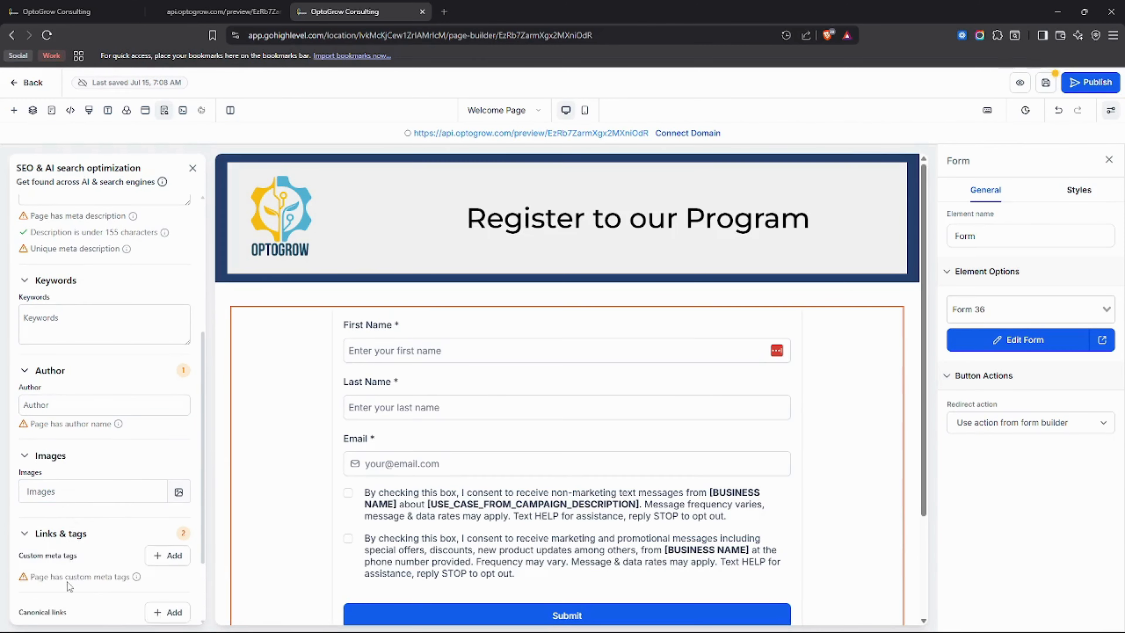
scroll(59, 558, "down", 2)
left_click(60, 569)
scroll(62, 572, "down", 1)
left_click(74, 607)
scroll(73, 608, "down", 2)
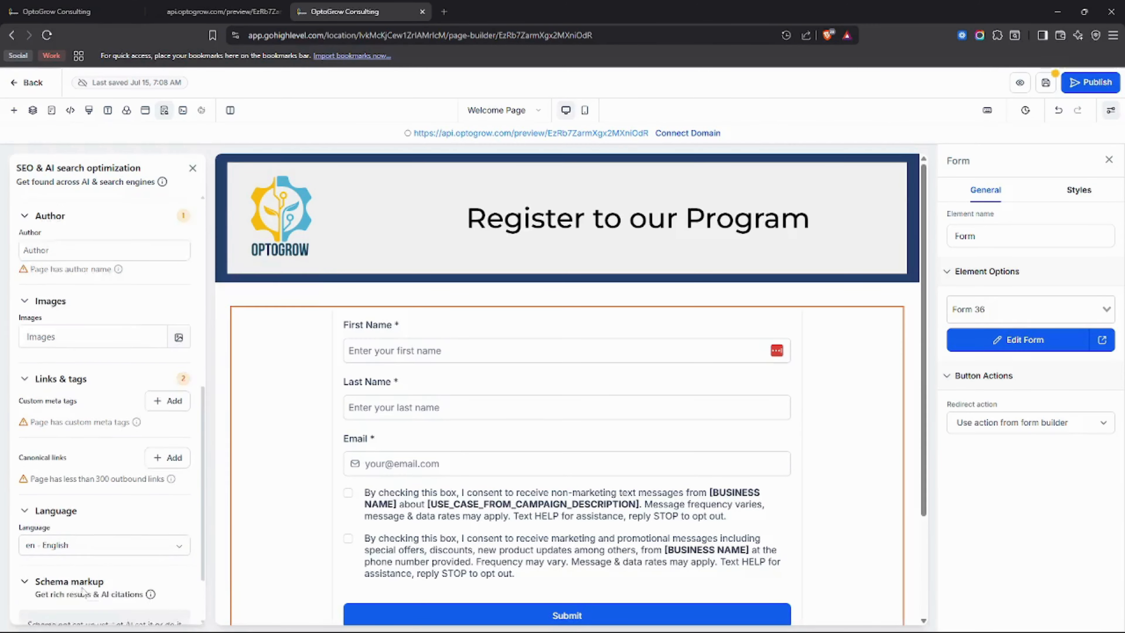
right_click(80, 589)
left_click(43, 517)
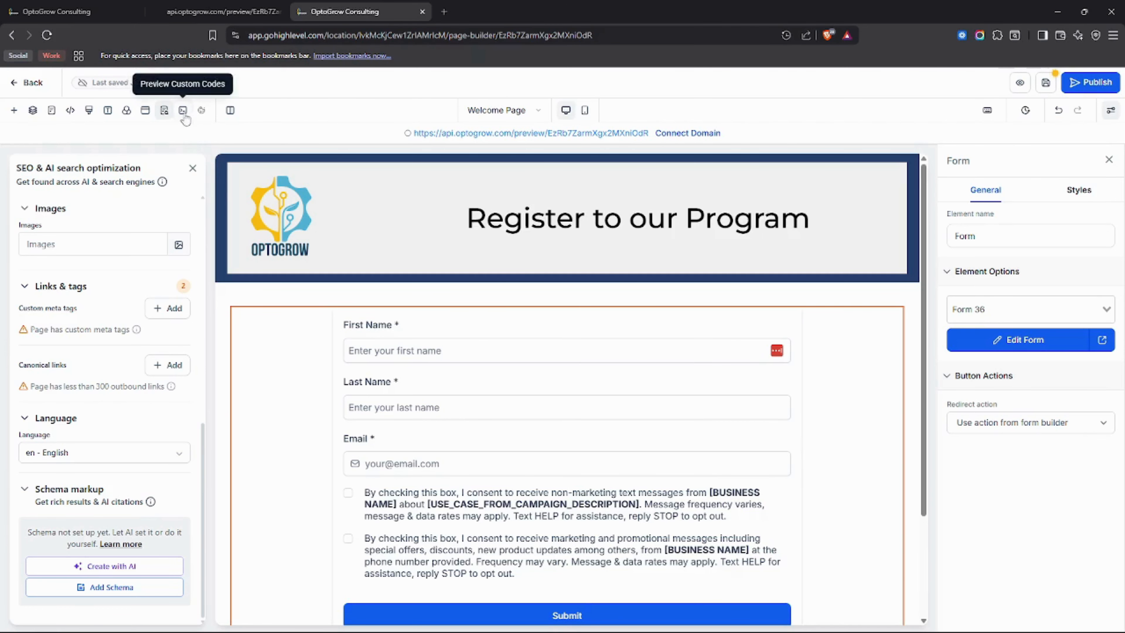
left_click(193, 169)
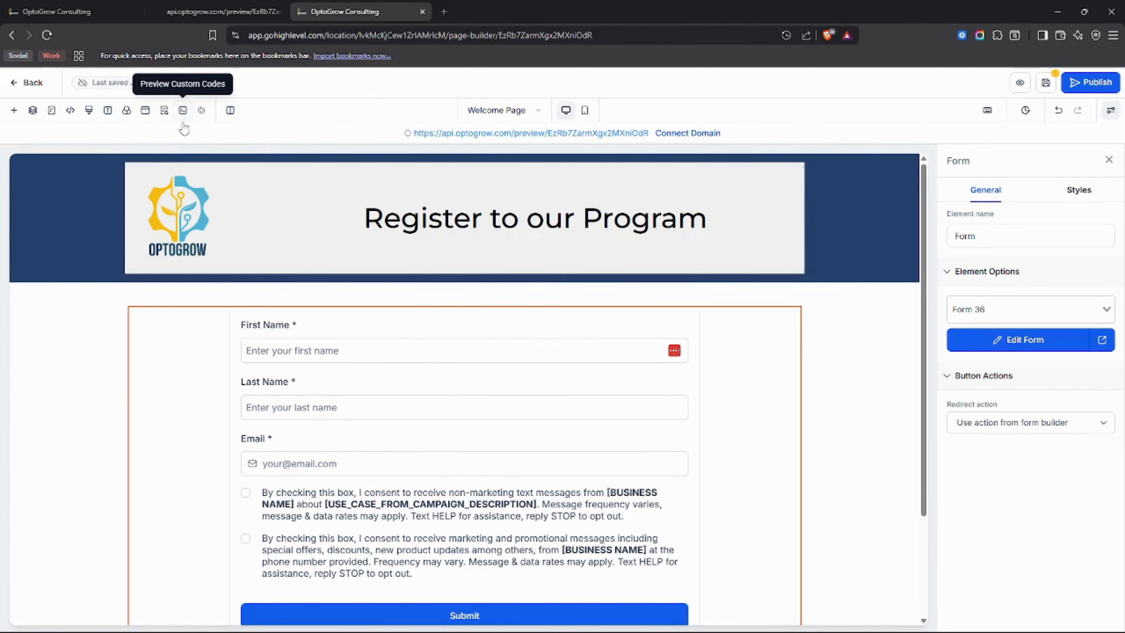
Start enabling the cookie consent banner for the page, and cancel at the agreement without accepting it.
left_click(203, 111)
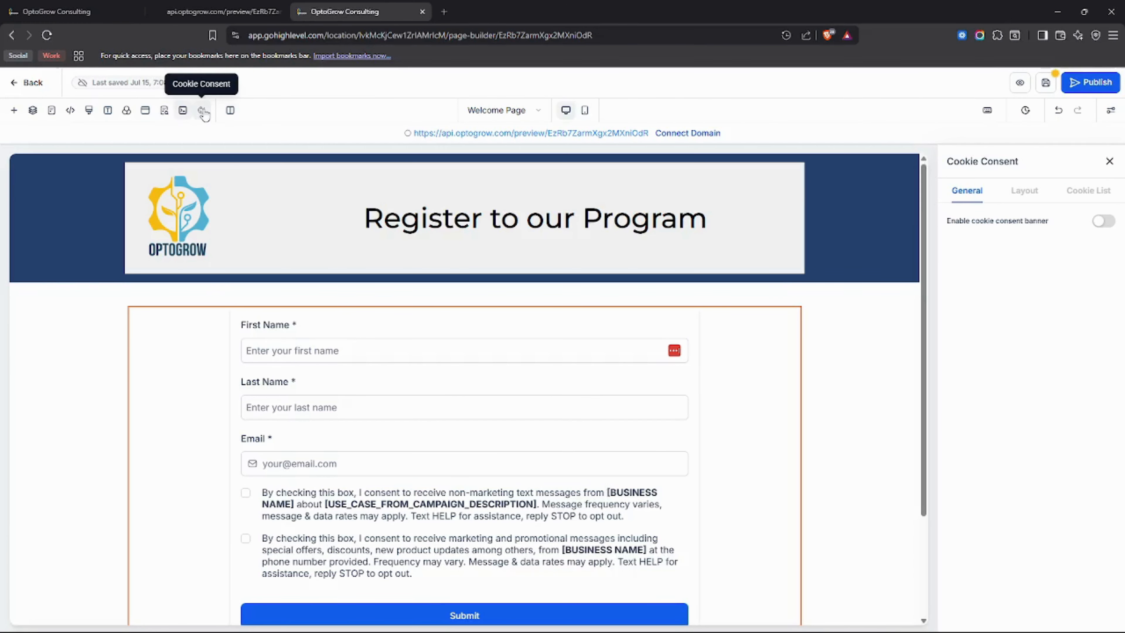
left_click(165, 111)
left_click(202, 110)
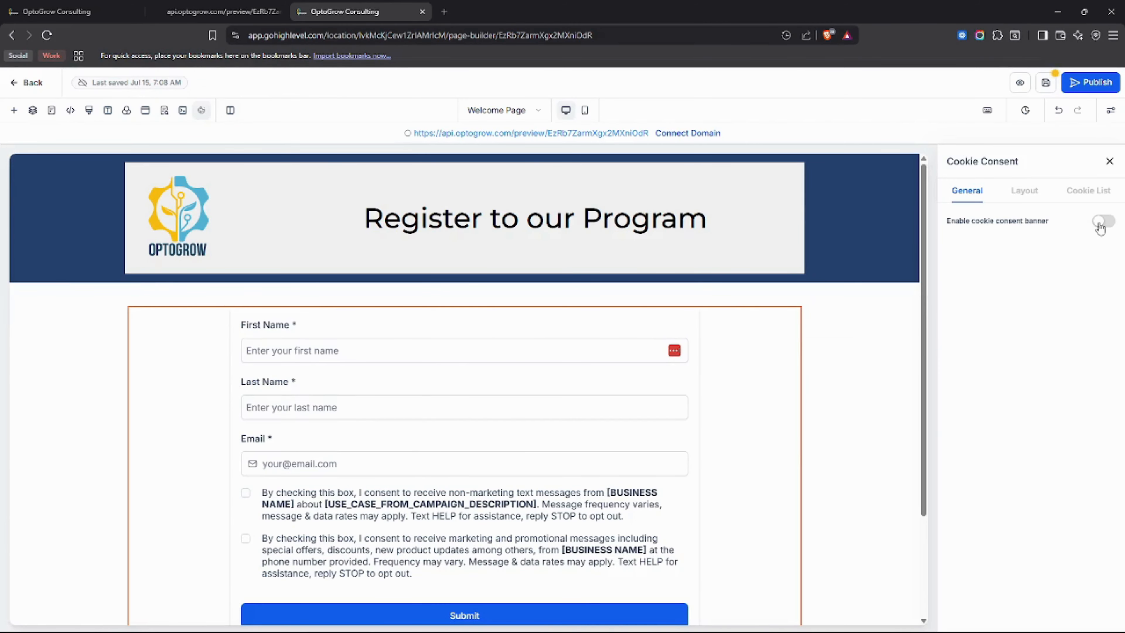
left_click(1099, 222)
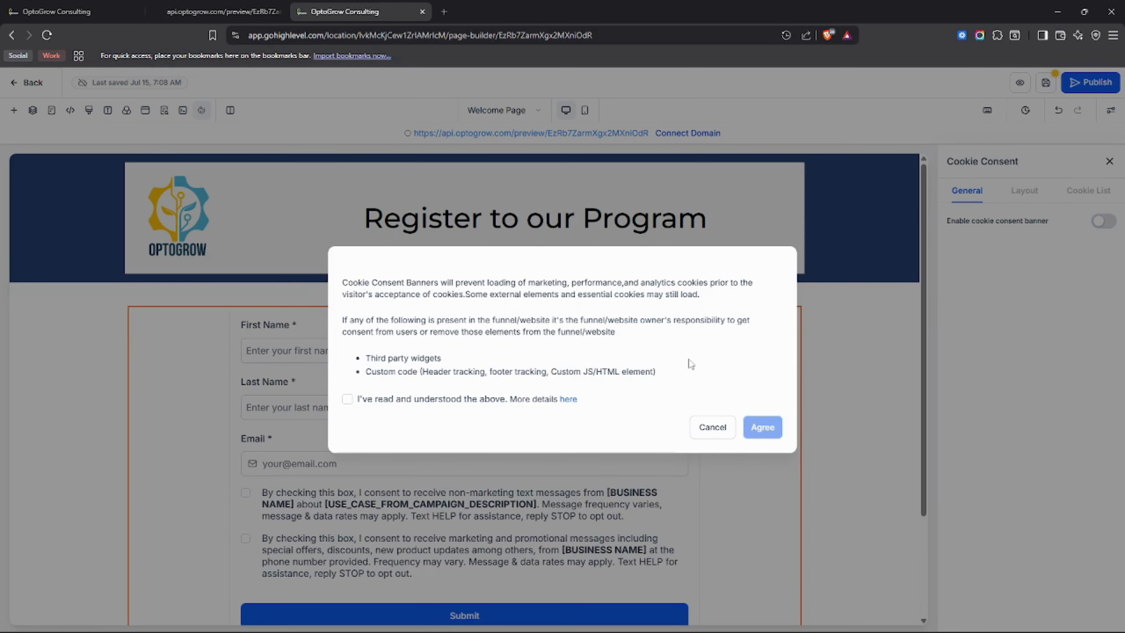
left_click(714, 428)
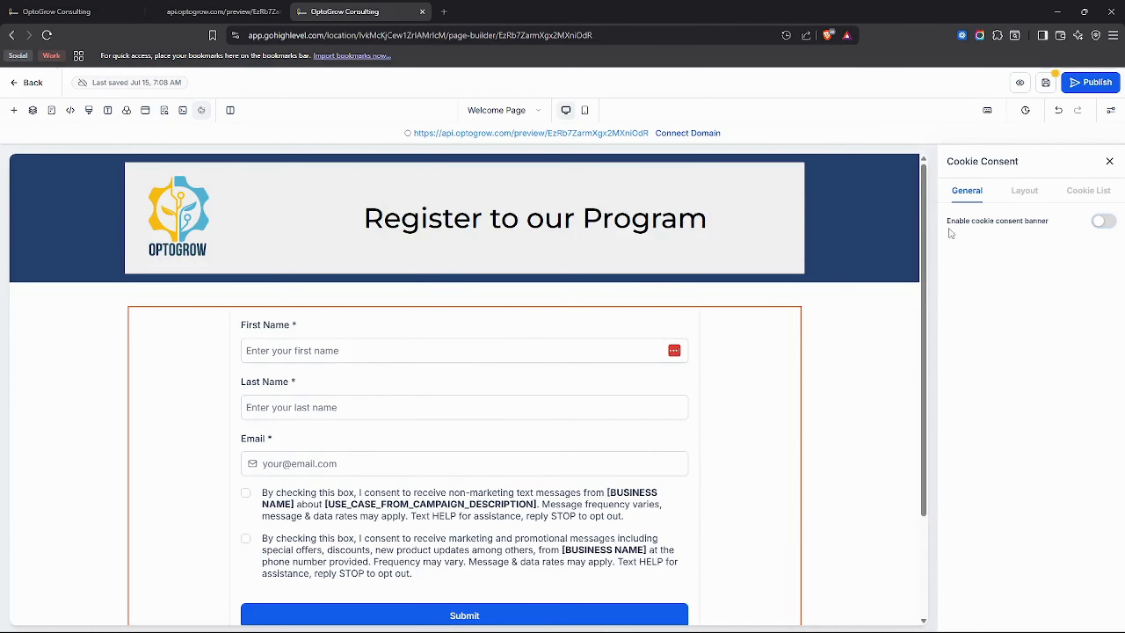
Switch the builder's layout between 2 Column Mode and Auto to compare them, and leave it on Auto.
left_click(230, 110)
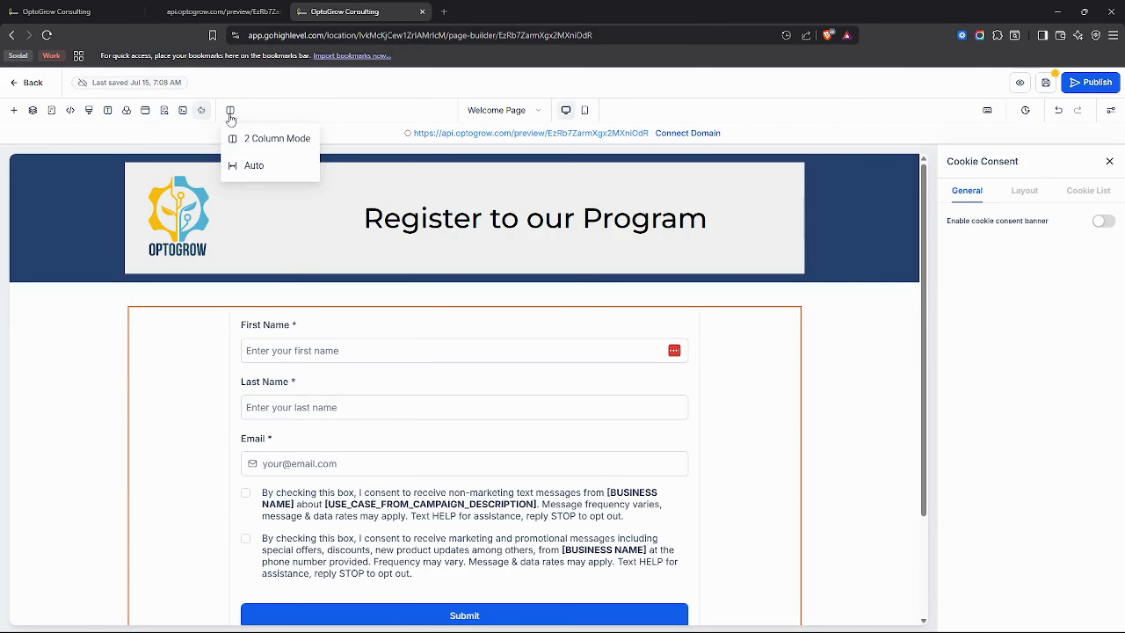
left_click(266, 147)
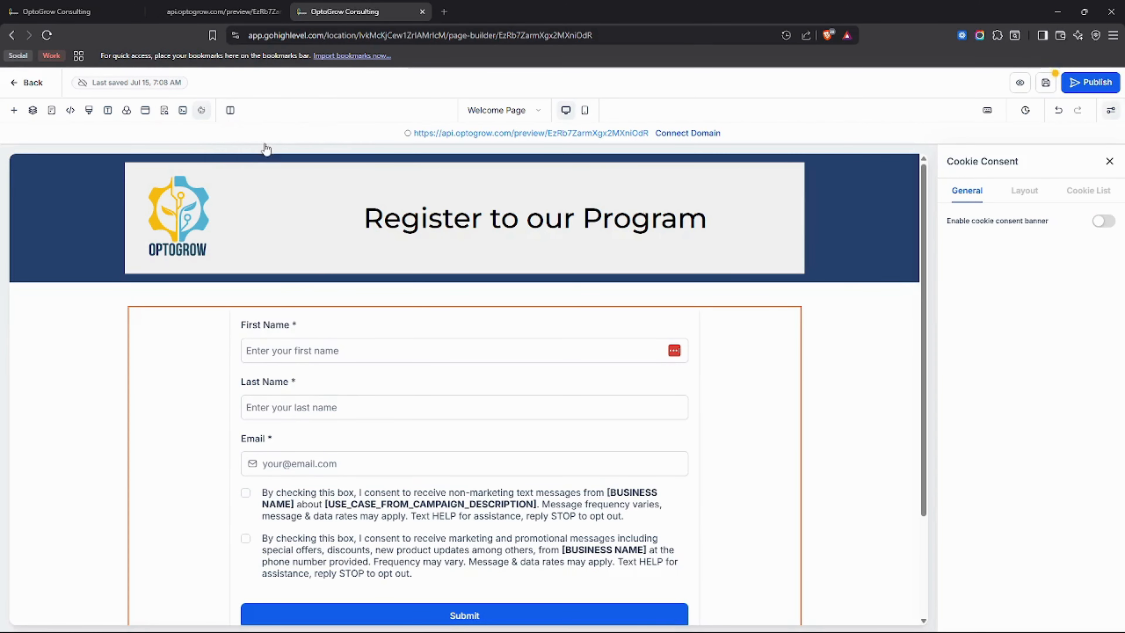
left_click(230, 111)
left_click(253, 165)
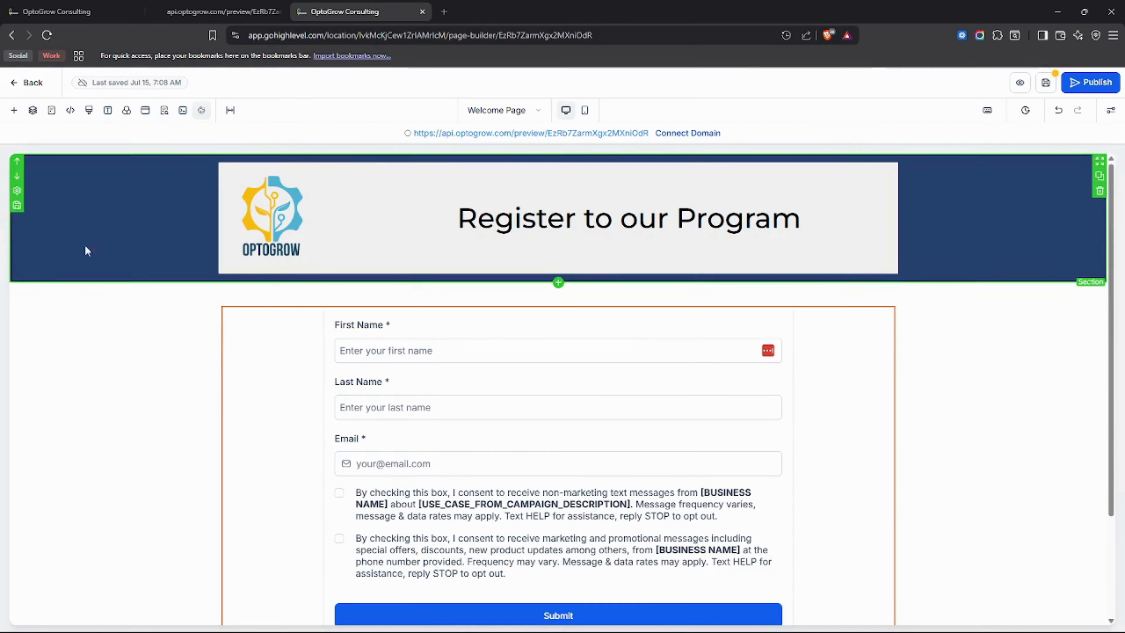
left_click(230, 110)
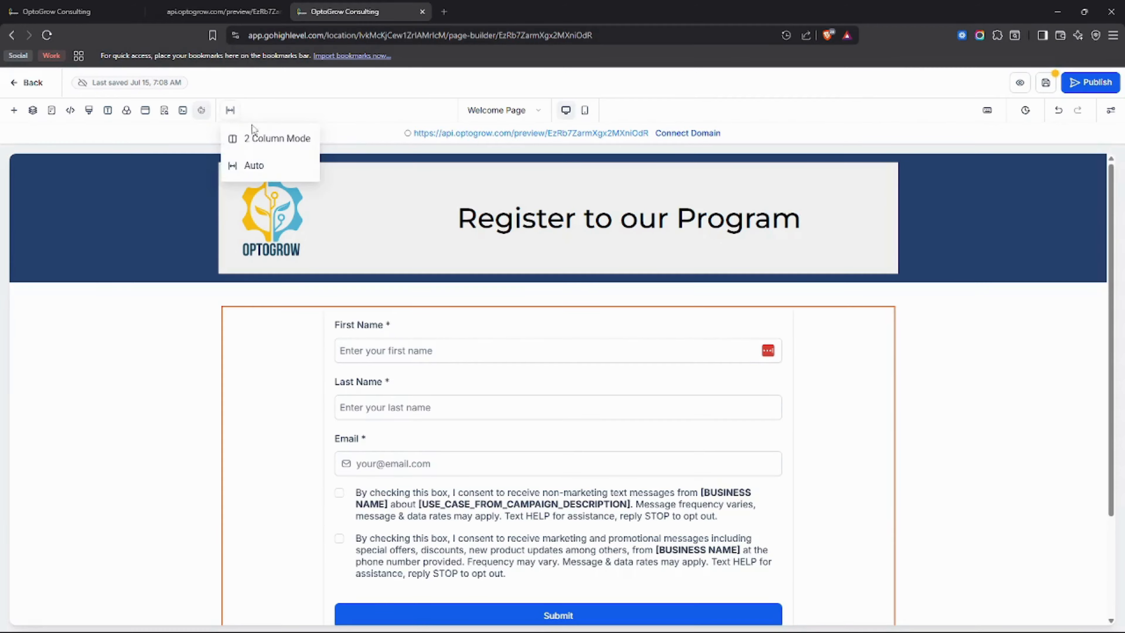
left_click(255, 139)
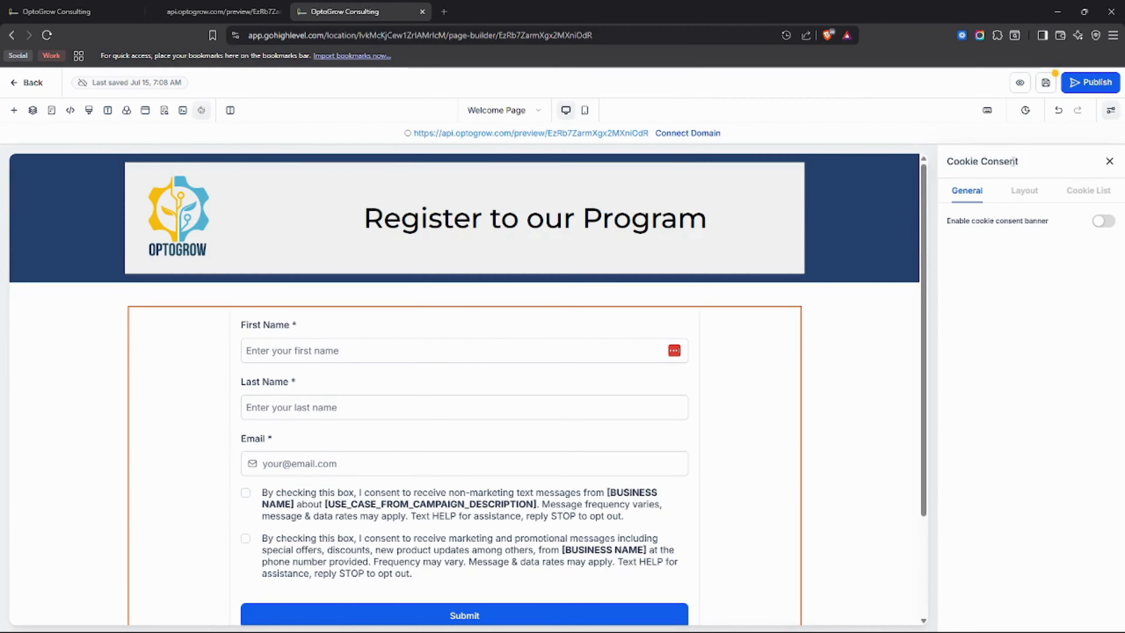
left_click(230, 110)
left_click(265, 159)
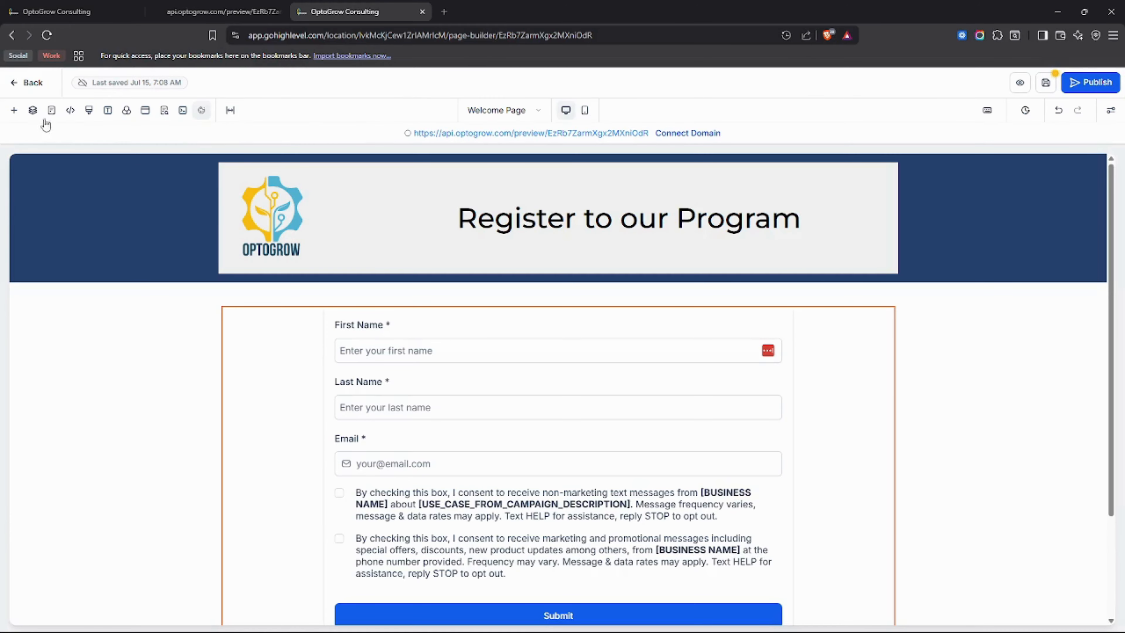
Look through the keyboard shortcuts for canvas navigation, panels and tools, funnel management and text editing, and close the overview.
left_click(988, 112)
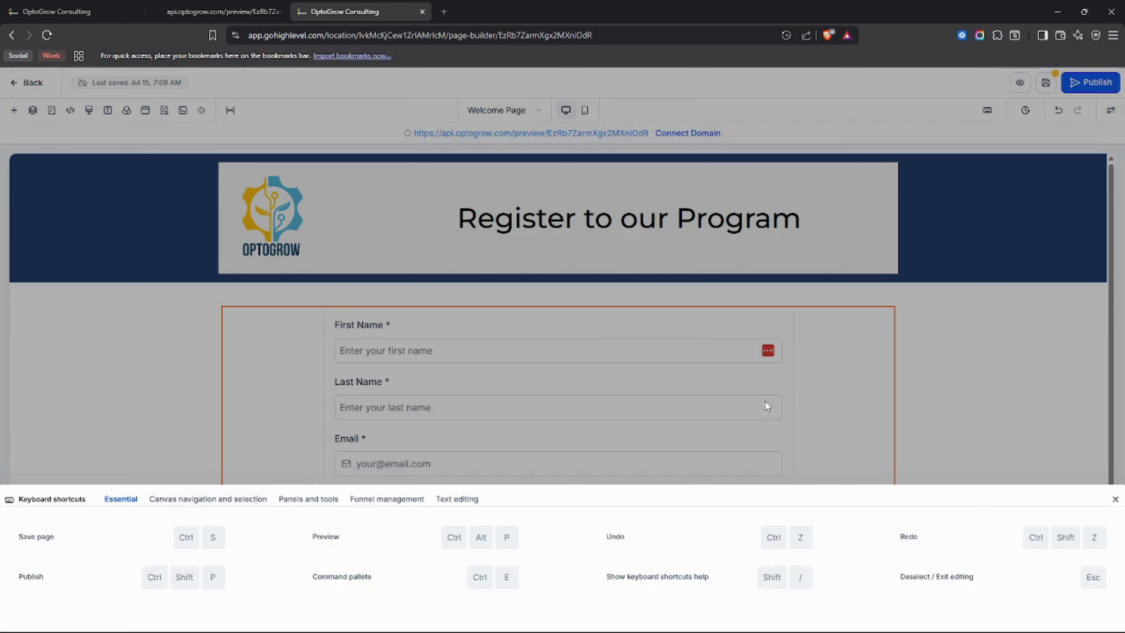
left_click(208, 500)
left_click(323, 500)
left_click(386, 498)
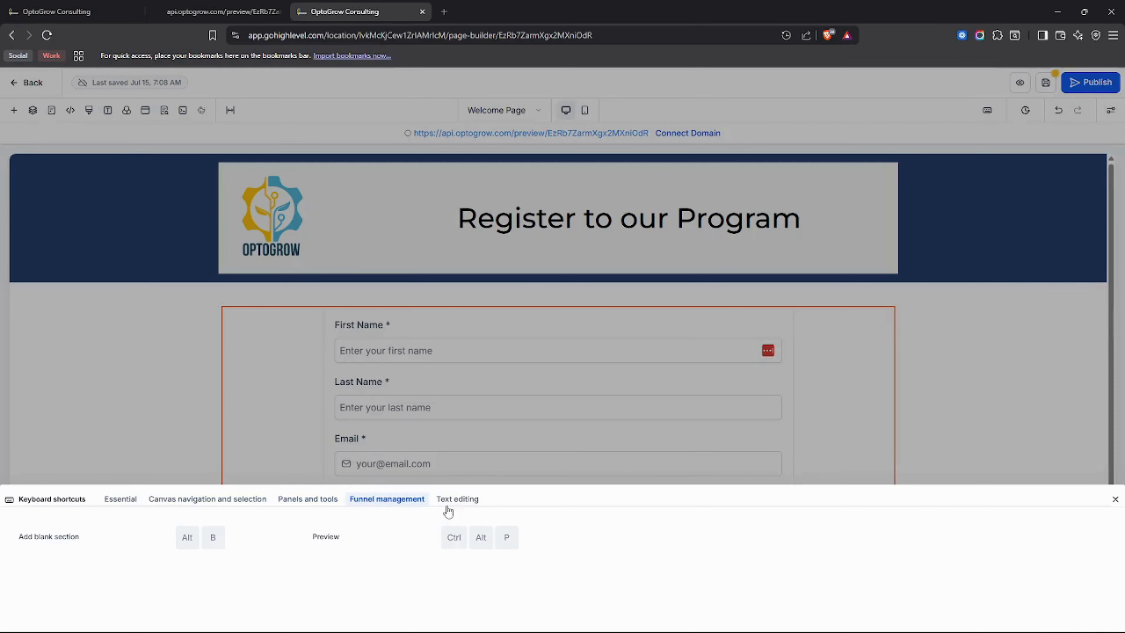
left_click(457, 499)
left_click(1114, 498)
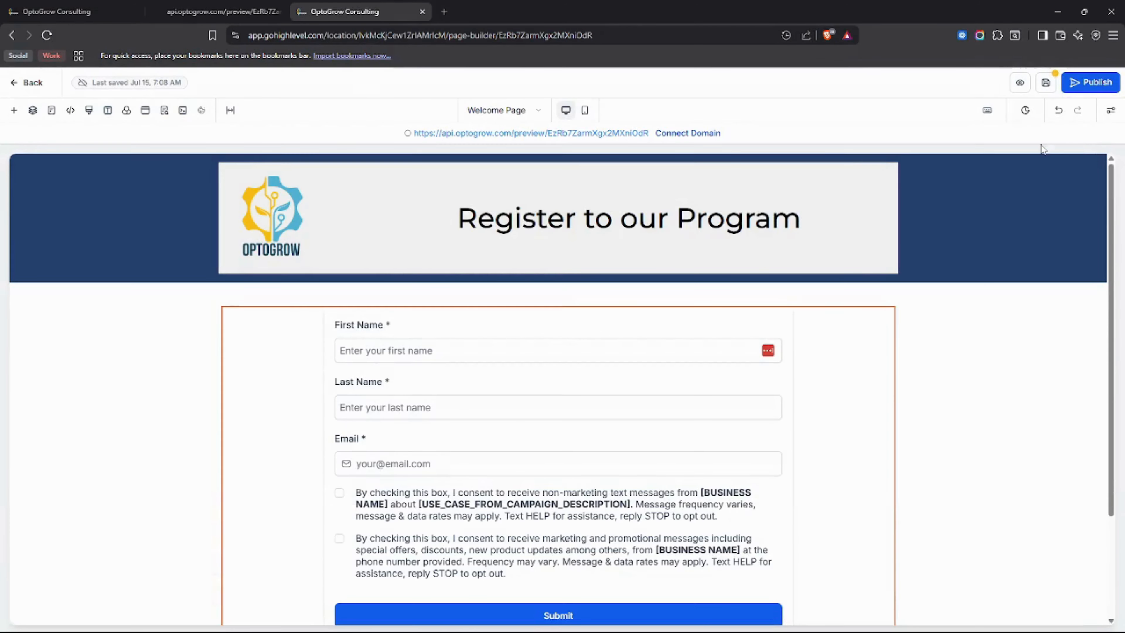
Try to open the page's version history, stay on the page to keep the unsaved changes, and save it.
left_click(1026, 114)
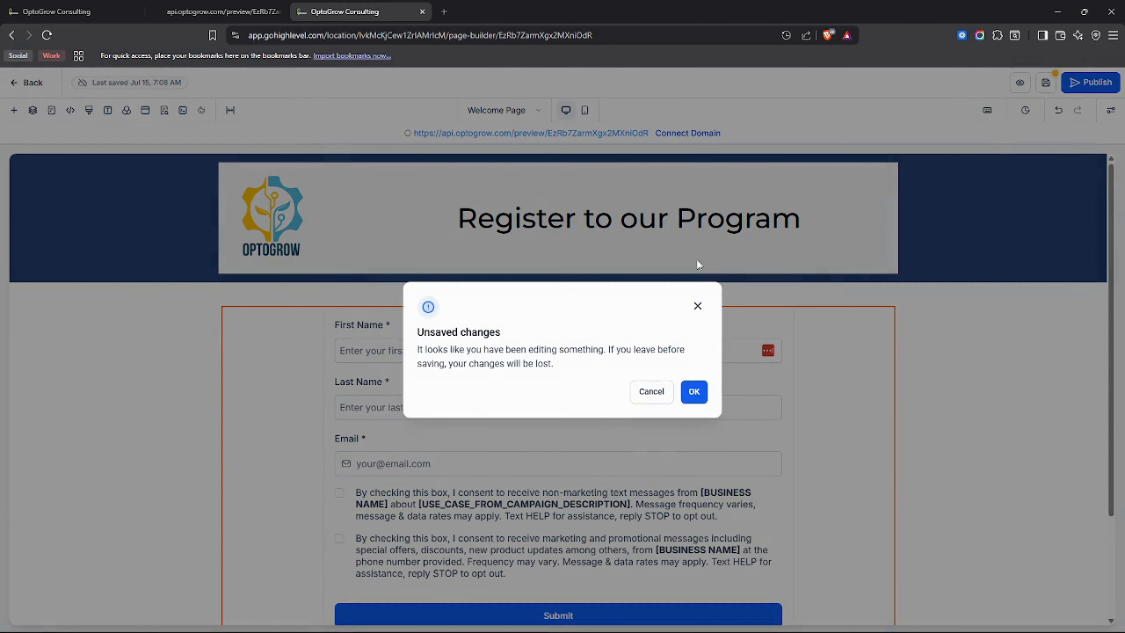
left_click(698, 306)
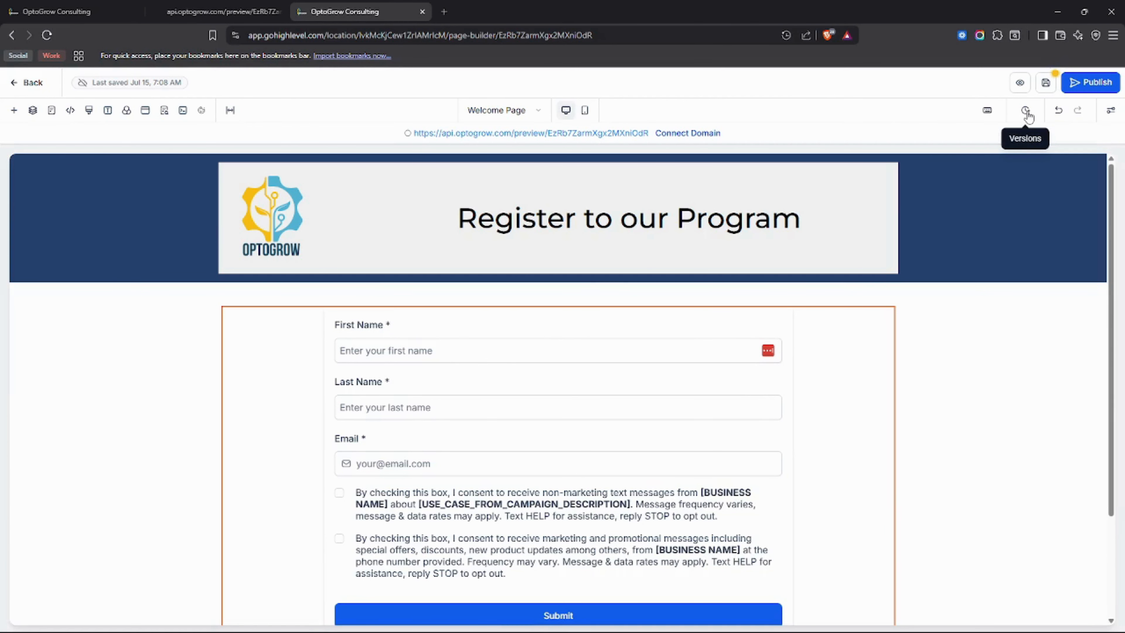
left_click(1048, 85)
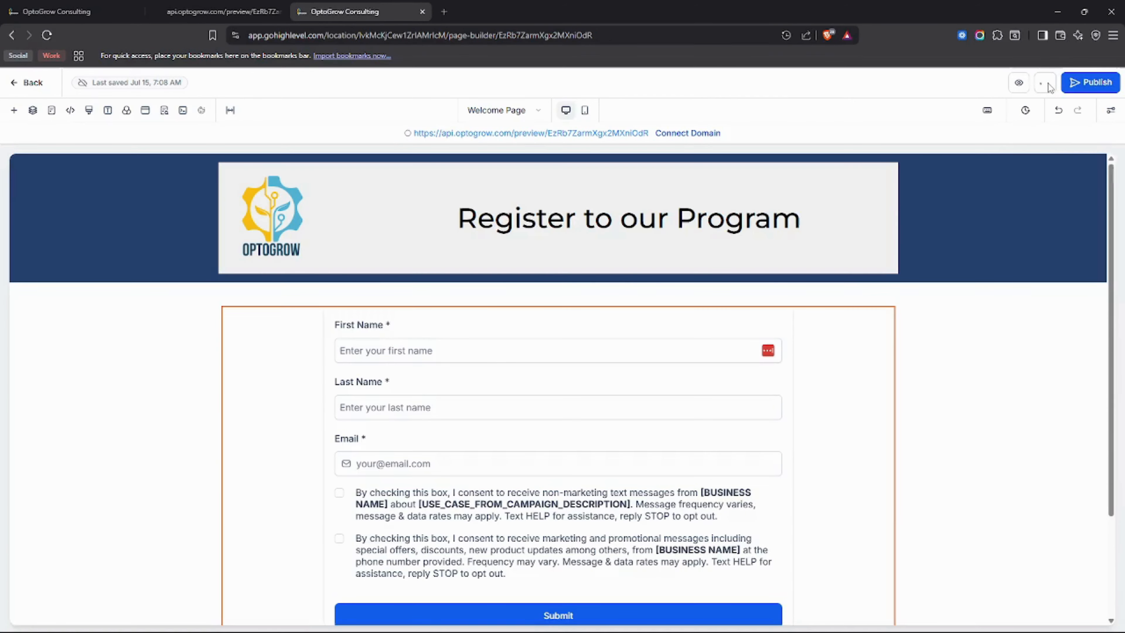
Open the page's version history, select version #1 for viewing, and return to the builder without restoring it.
left_click(1026, 110)
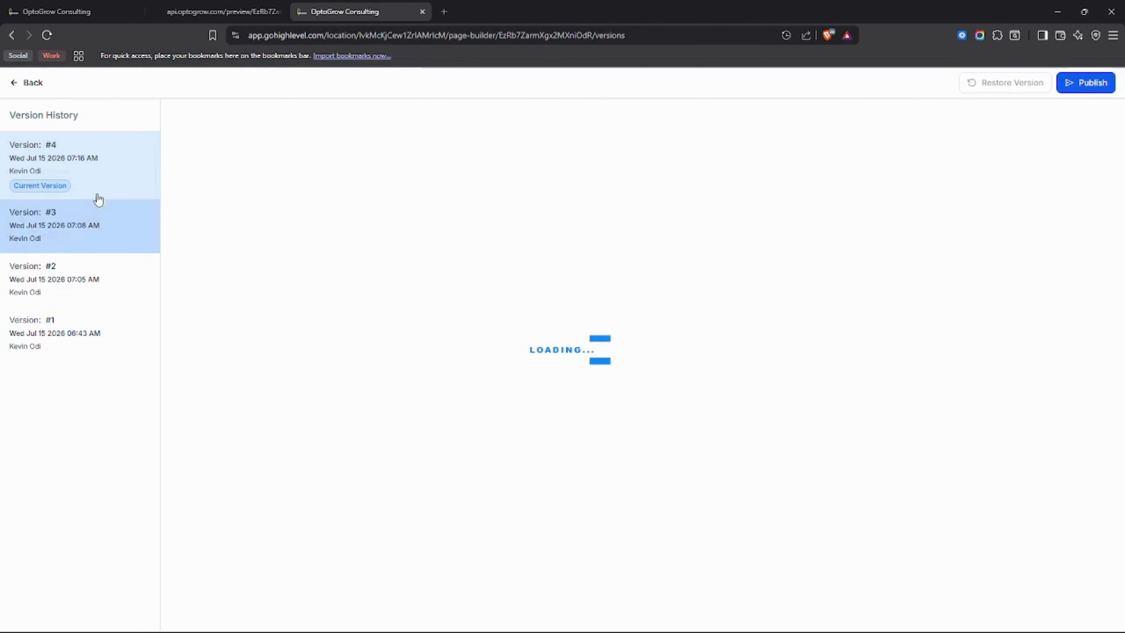
left_click(92, 342)
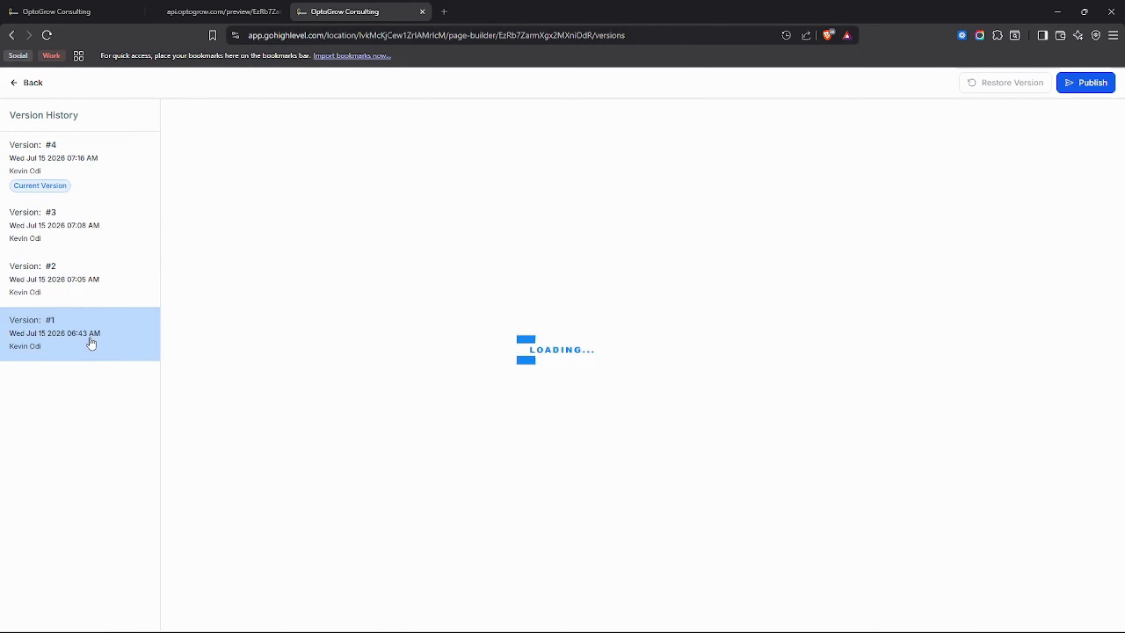
left_click(28, 84)
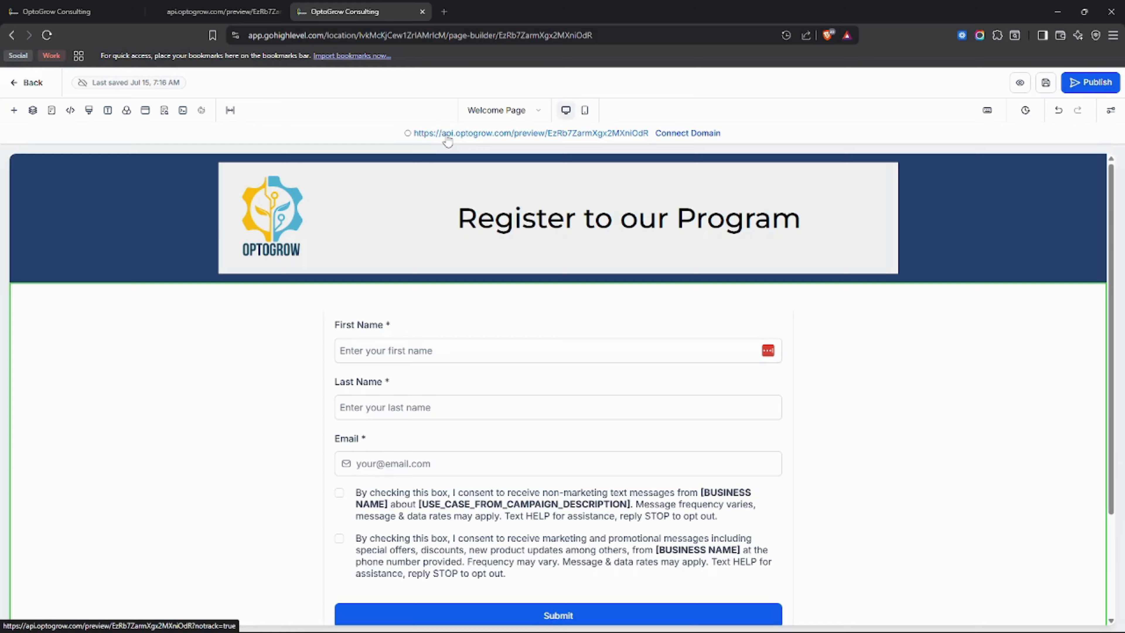
Switch the Welcome Page to Mobile Mode and examine its mobile layout from header to footer.
left_click(585, 113)
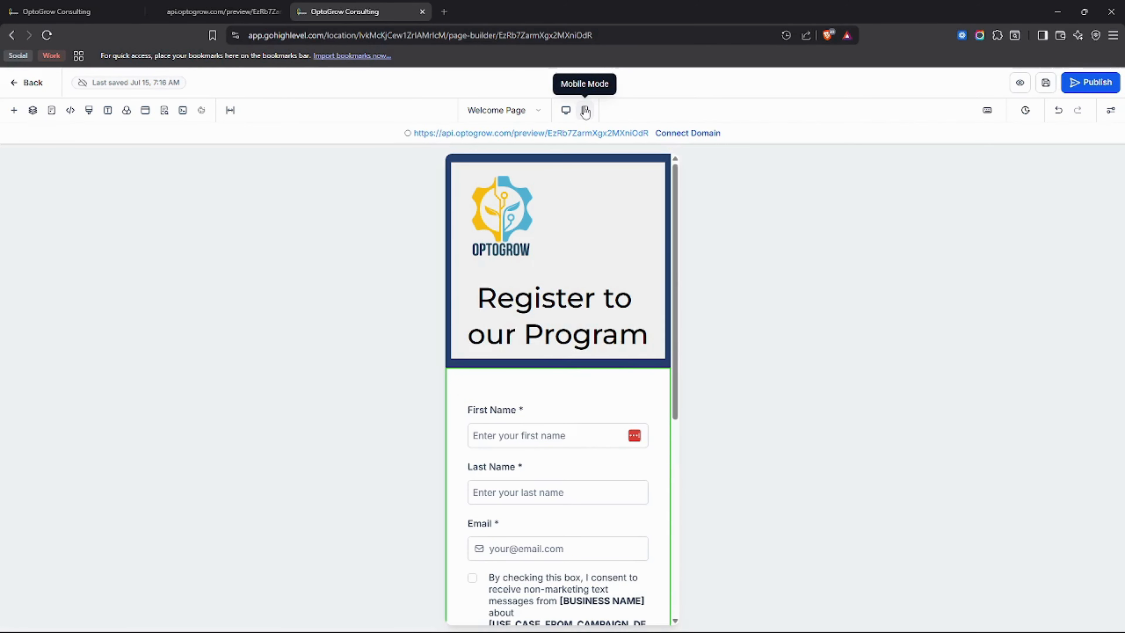
scroll(602, 306, "down", 8)
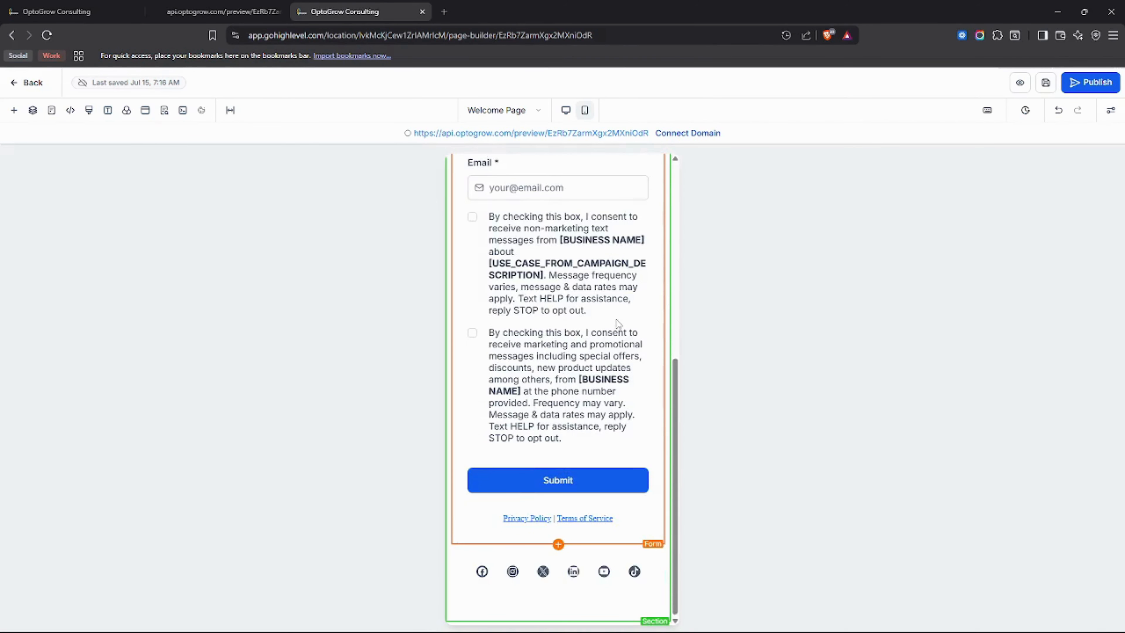
scroll(618, 323, "up", 8)
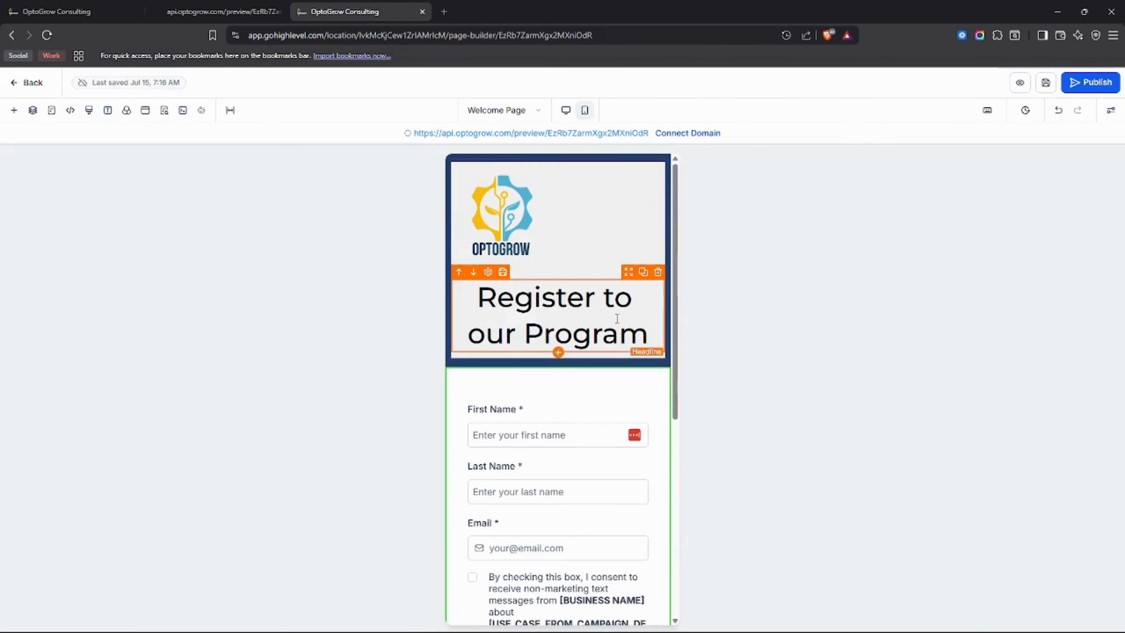
Check the funnel's list of pages without adding one, and leave the page builder for the funnel's steps.
left_click(526, 112)
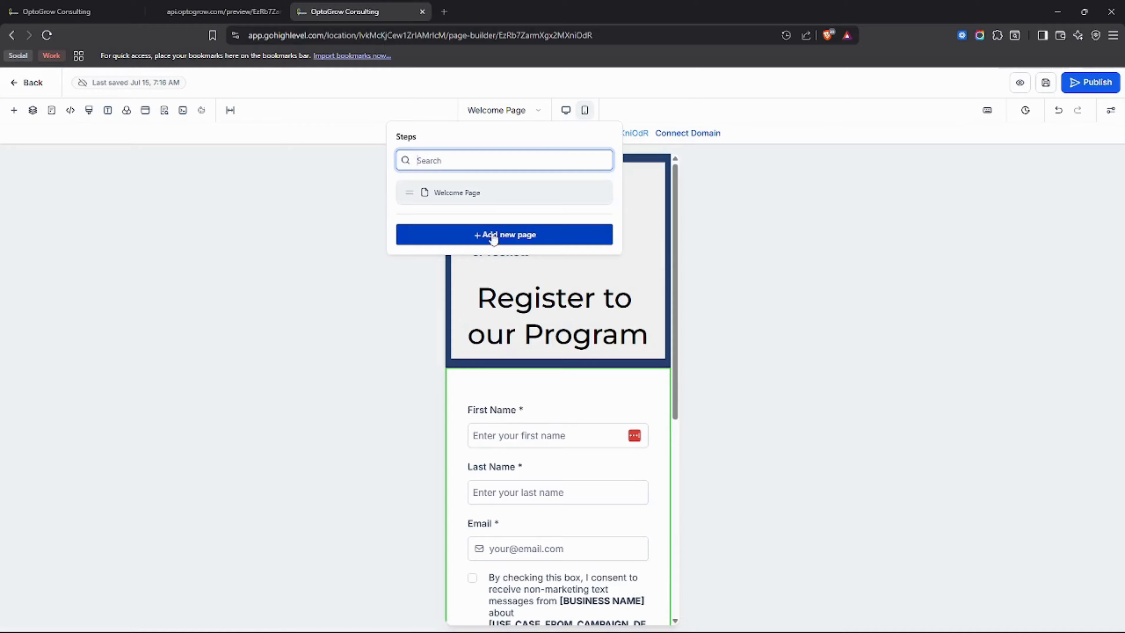
left_click(503, 110)
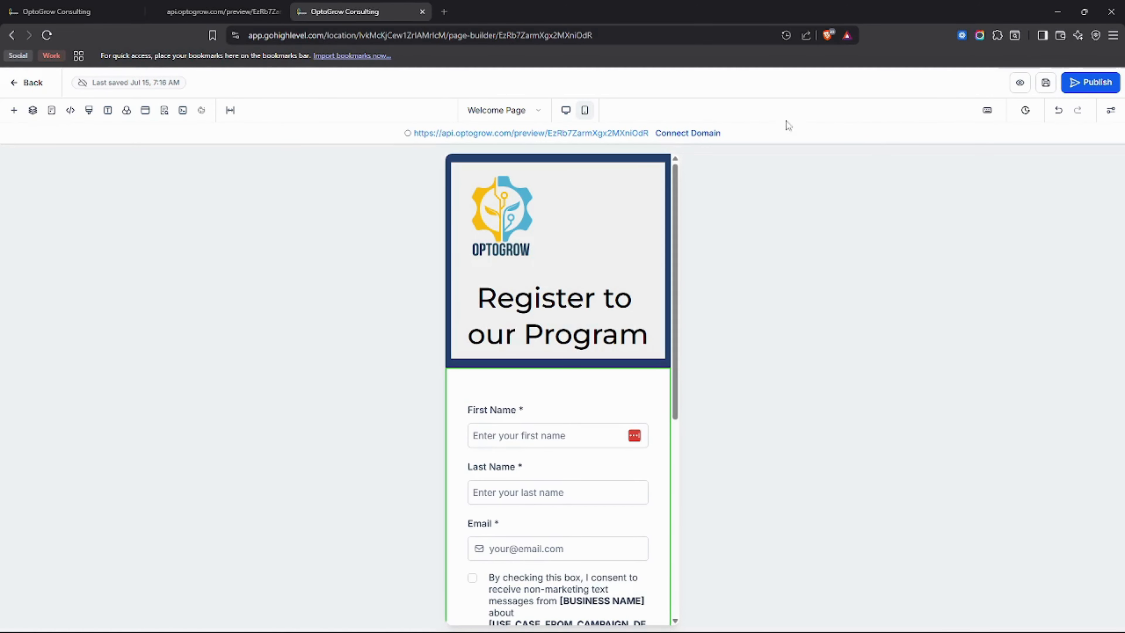
scroll(562, 368, "down", 5)
scroll(563, 367, "up", 5)
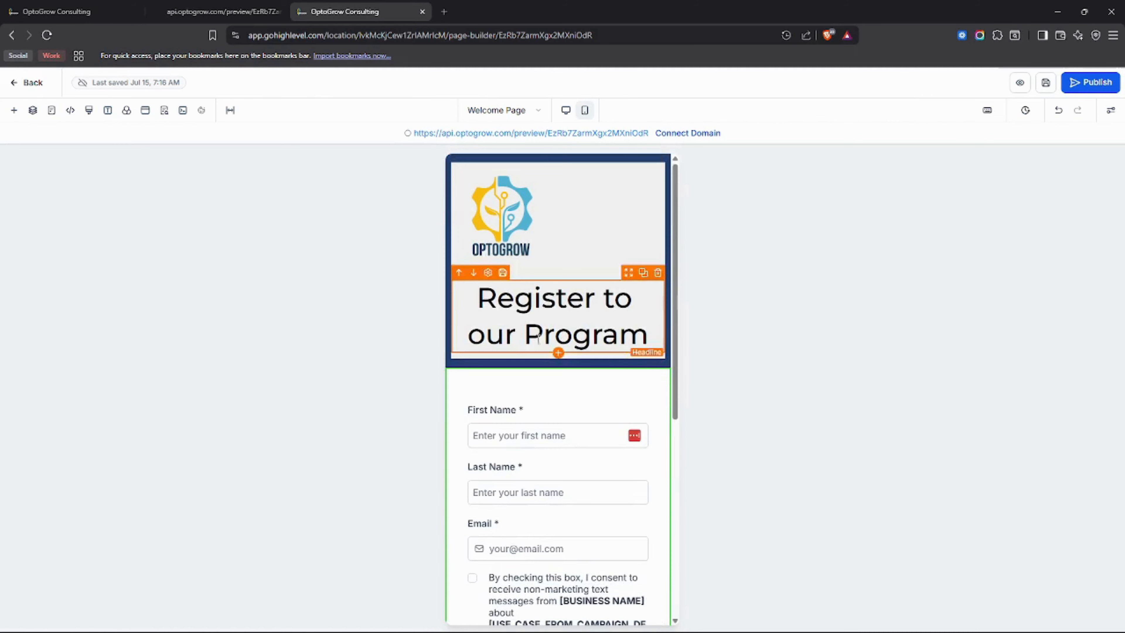
left_click(38, 85)
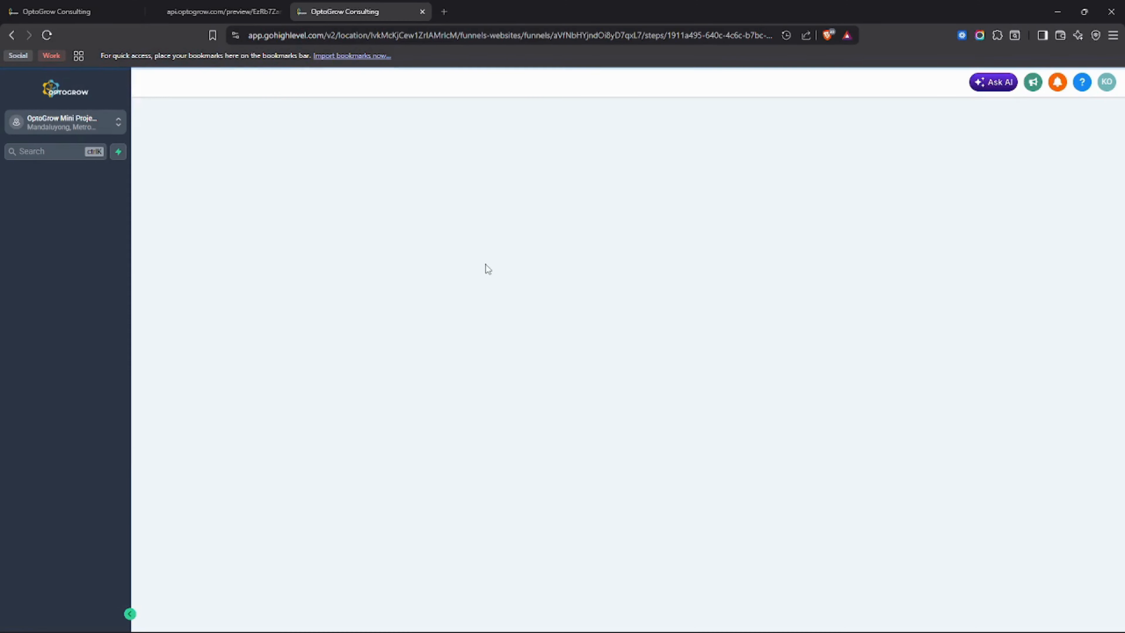